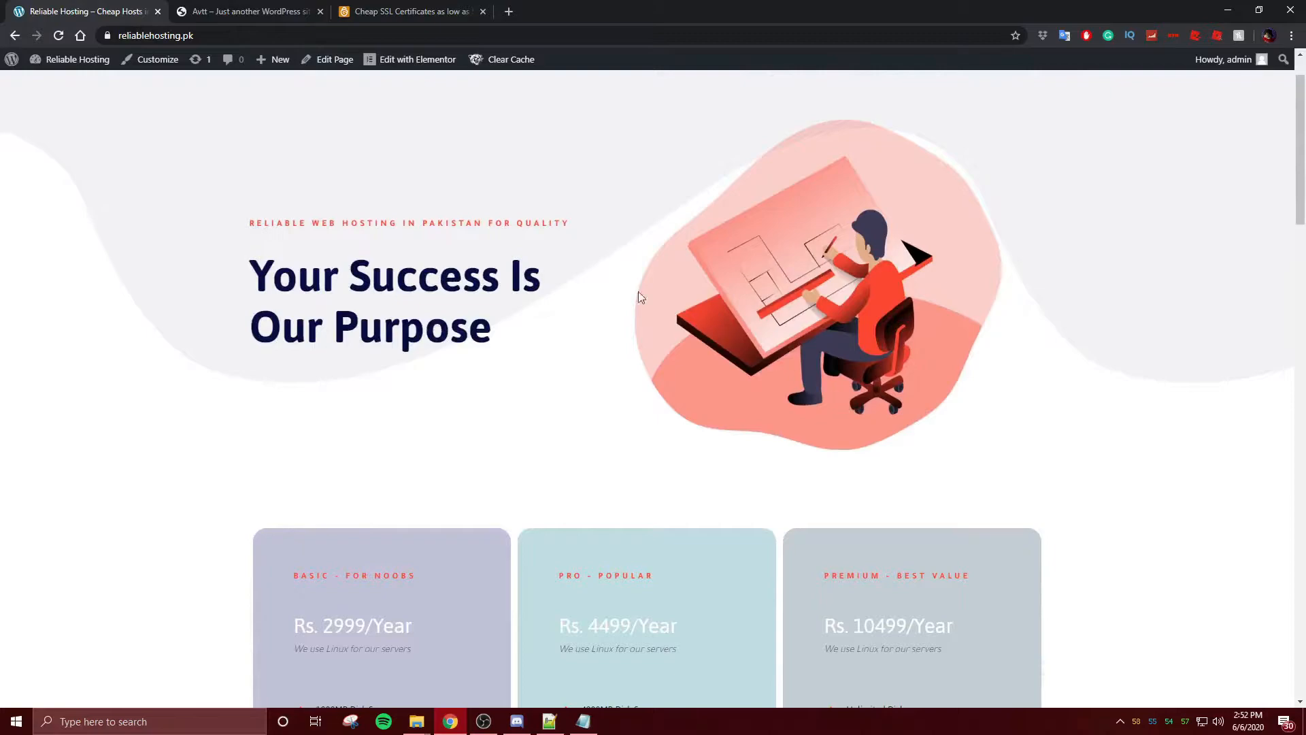
- Confirm reliablehosting.pk shows Connection is secure, then switch to the avtt.pk Hello world tab
click(108, 35)
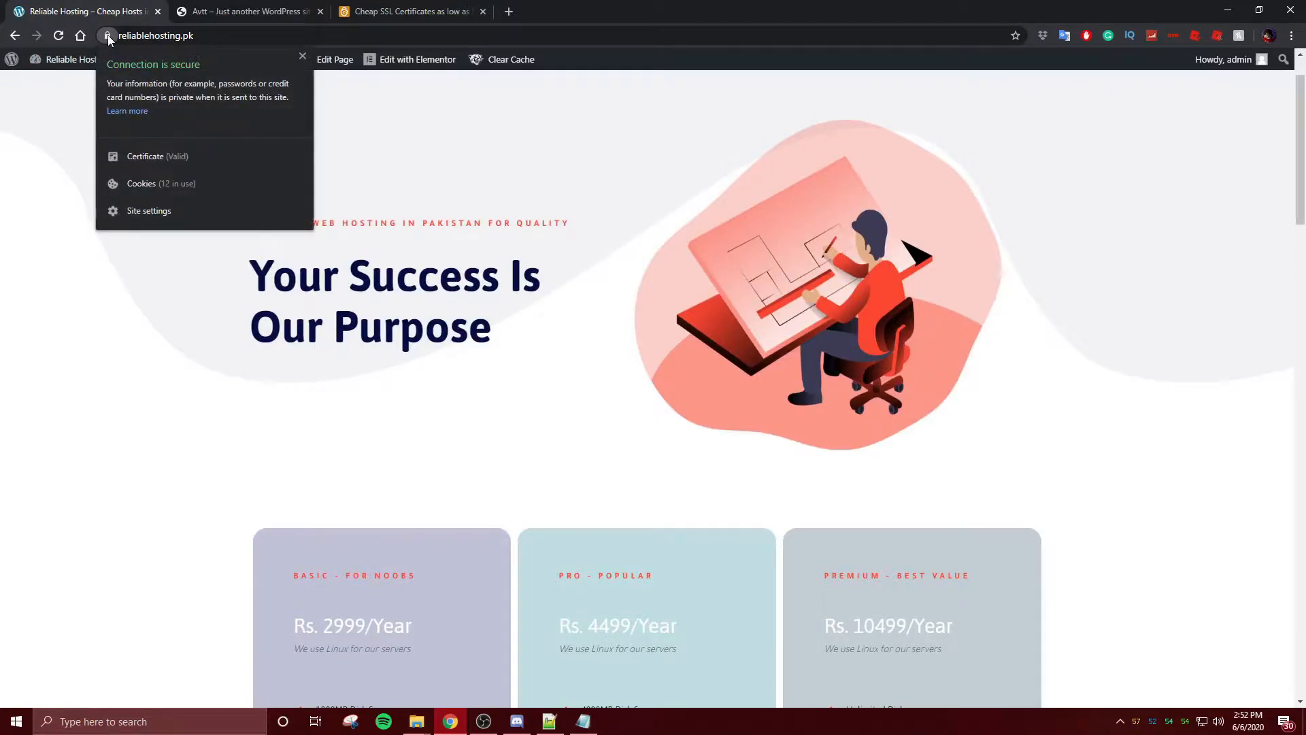
click(302, 56)
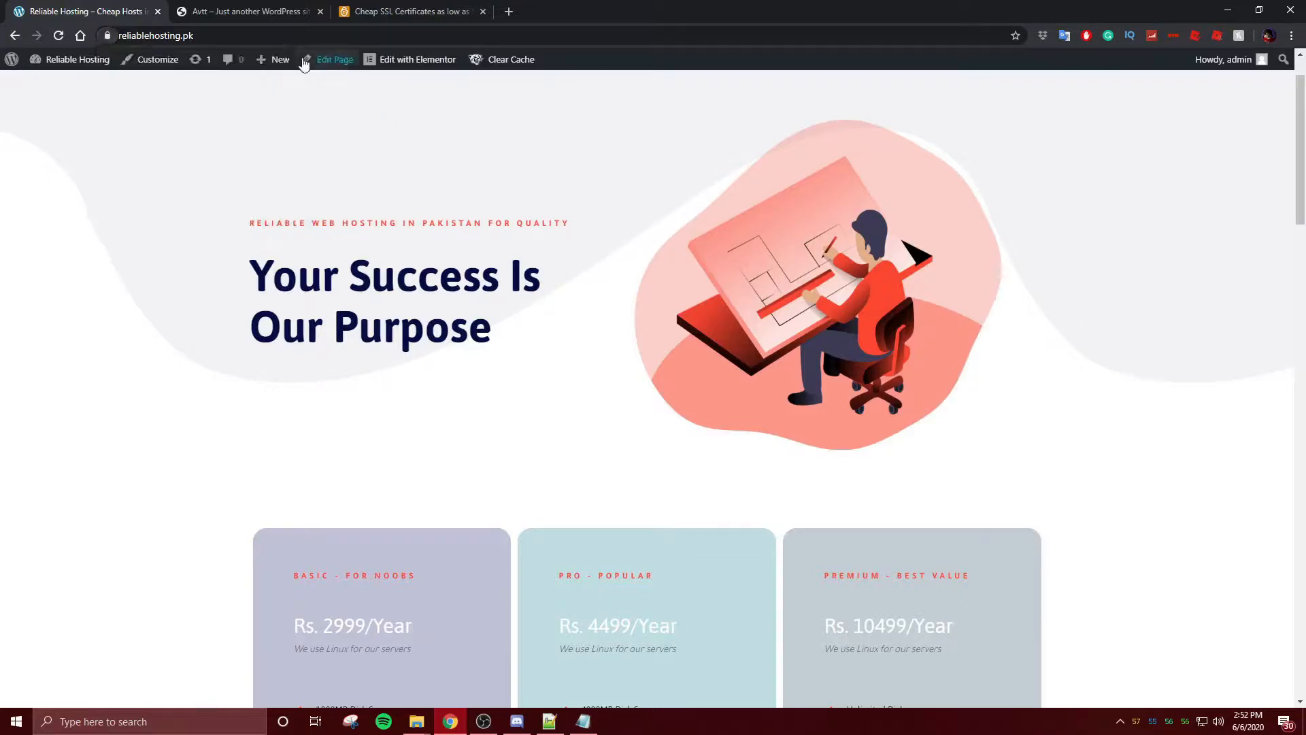
click(201, 6)
click(75, 10)
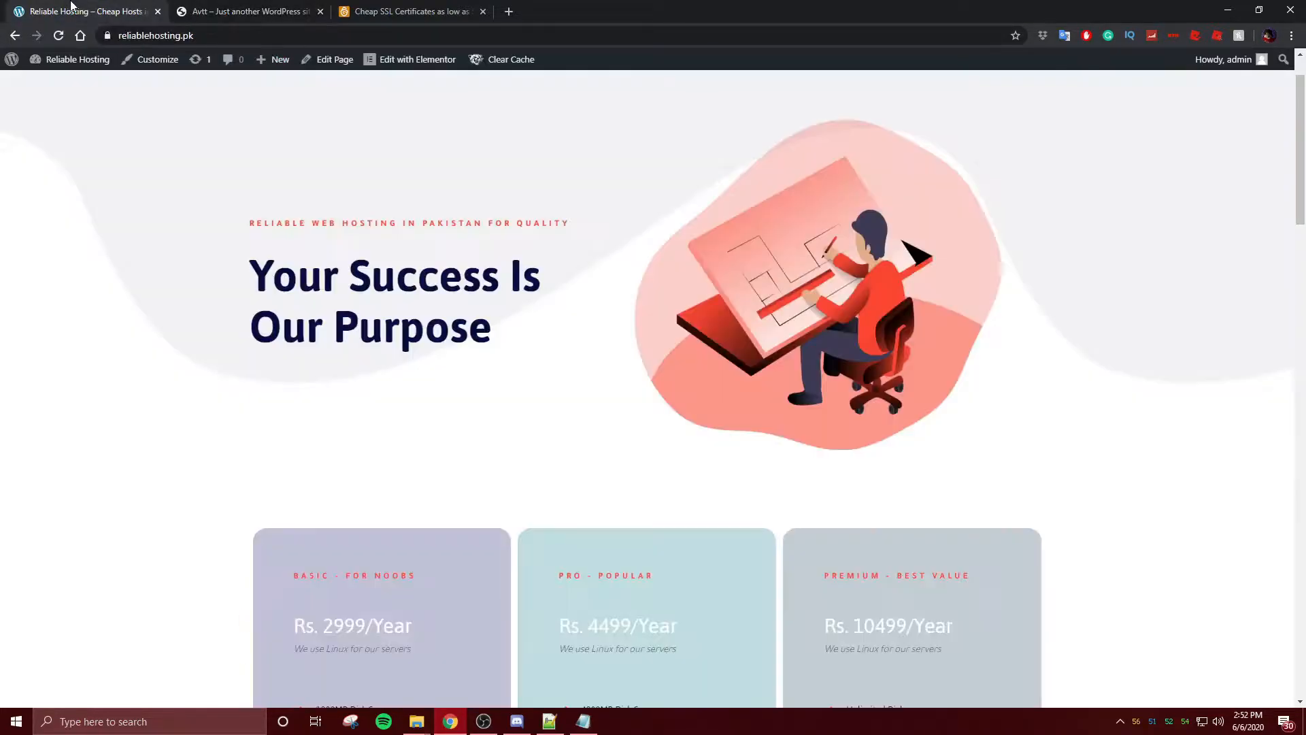
click(217, 8)
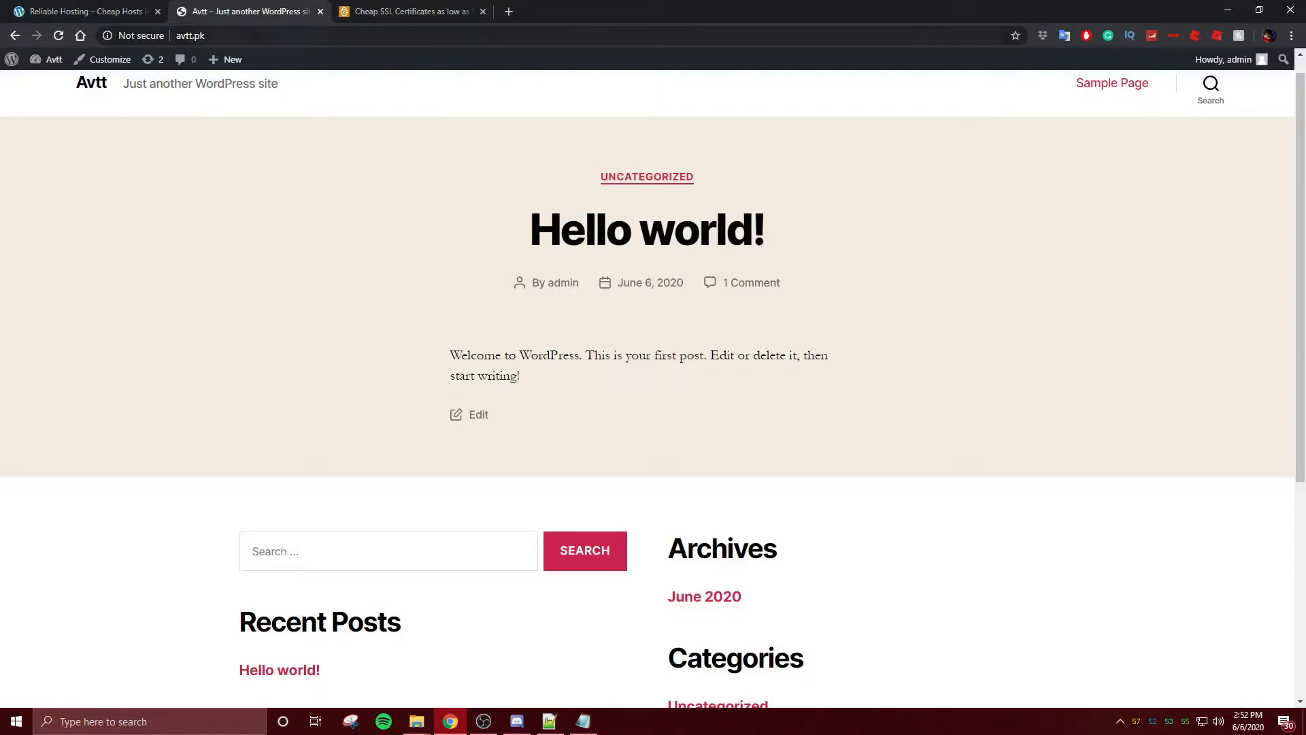
- Change the address to avtt.pk:2083 to load the CWP Control WebPanel login
click(253, 32)
click(253, 32)
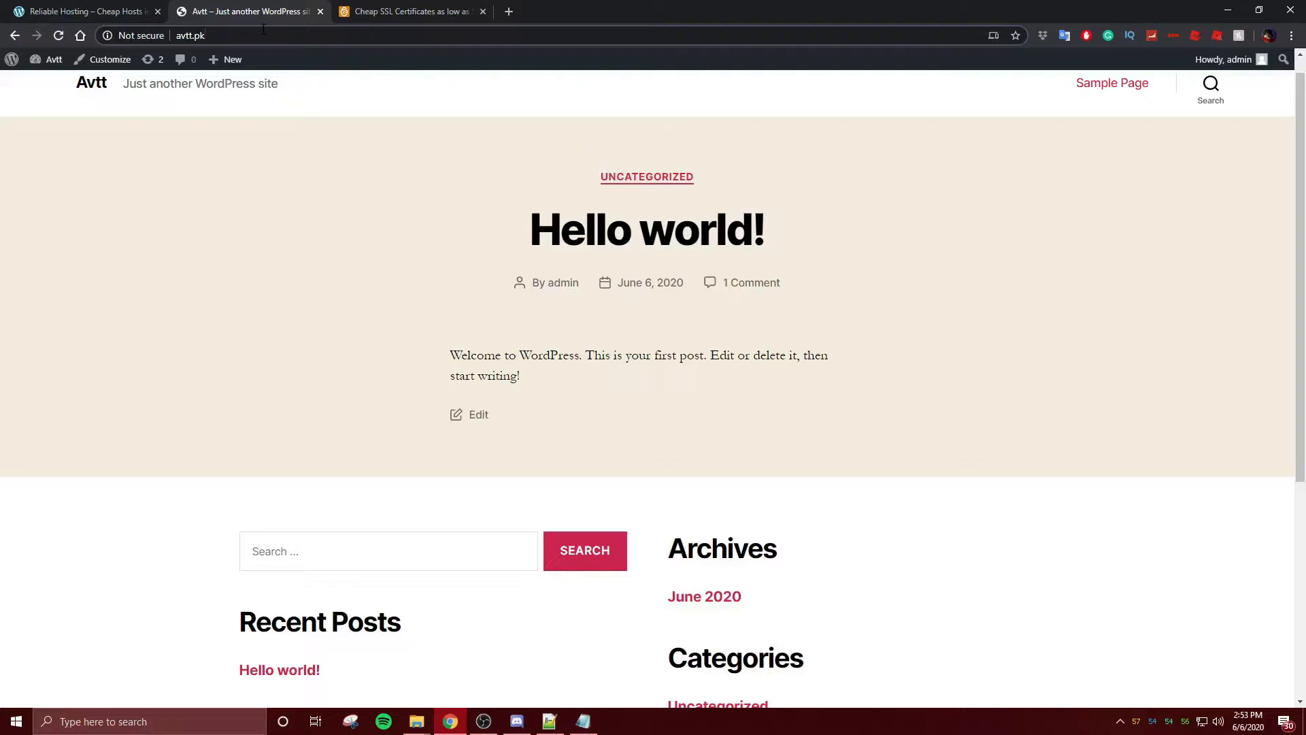
text(:)
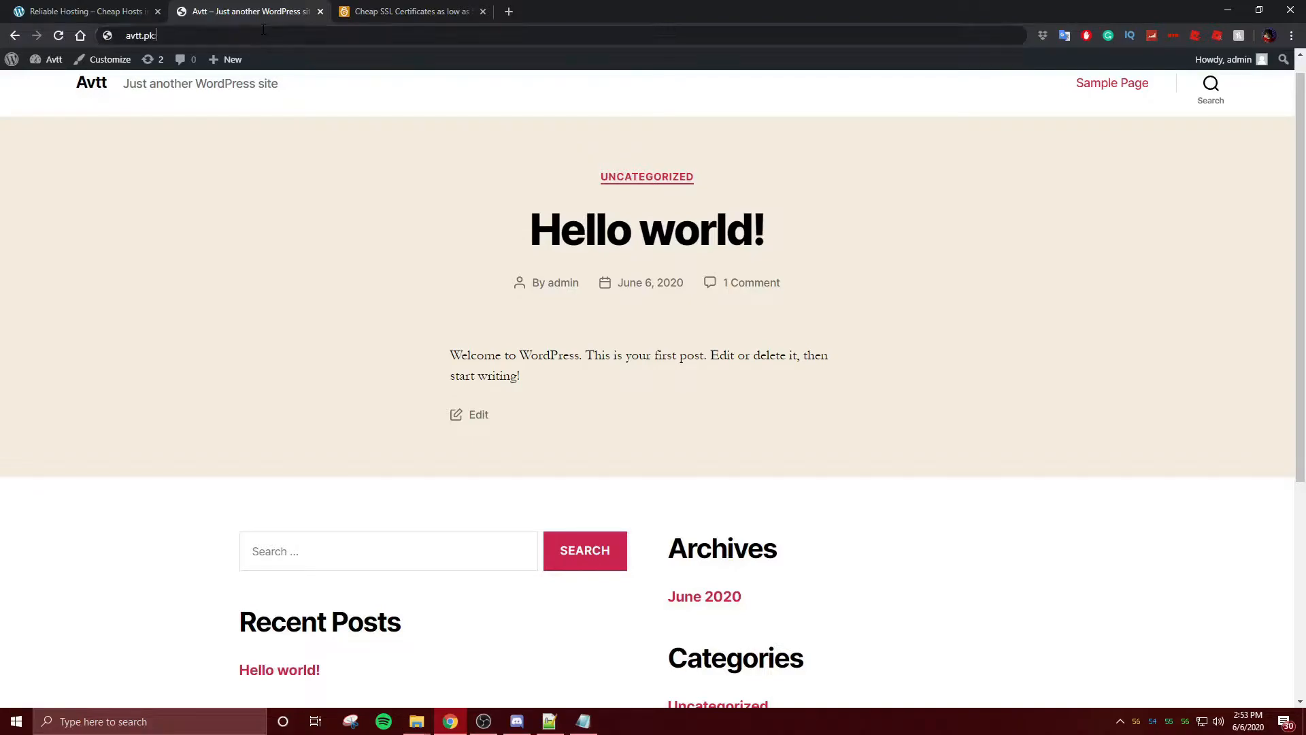
text(2083)
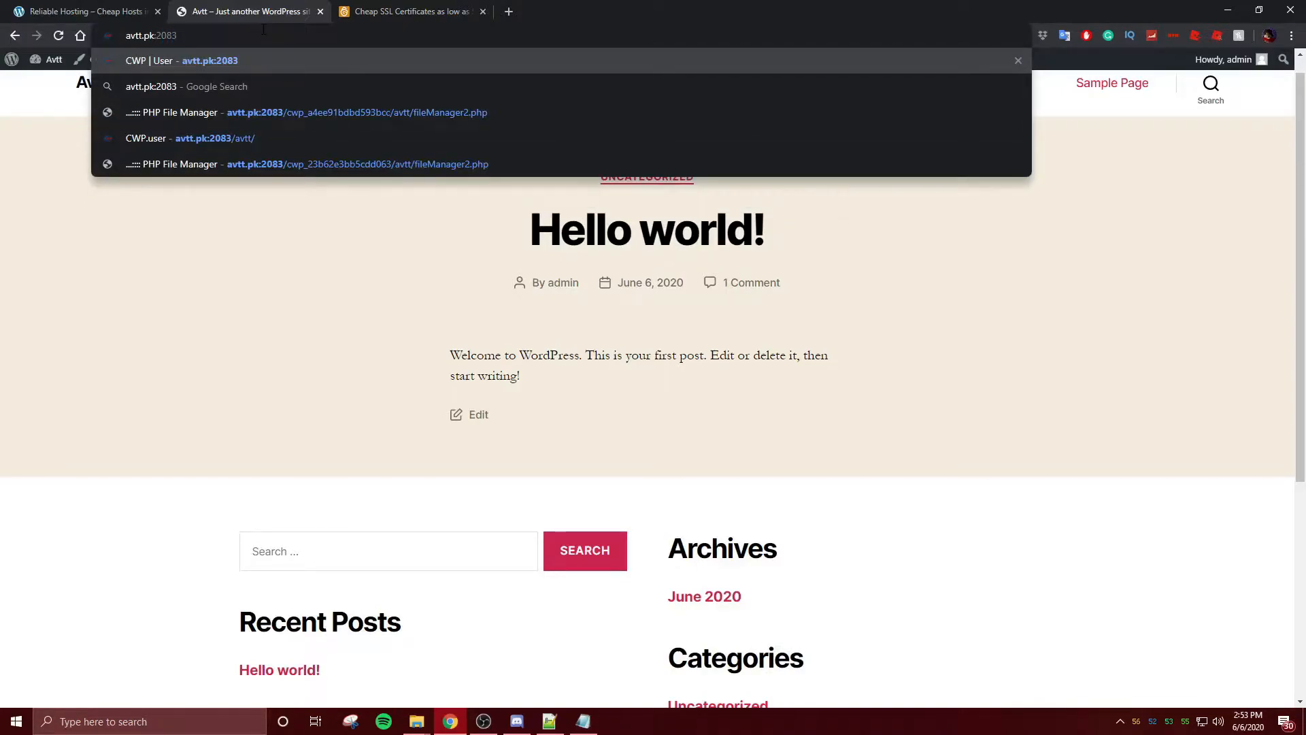
key(Return)
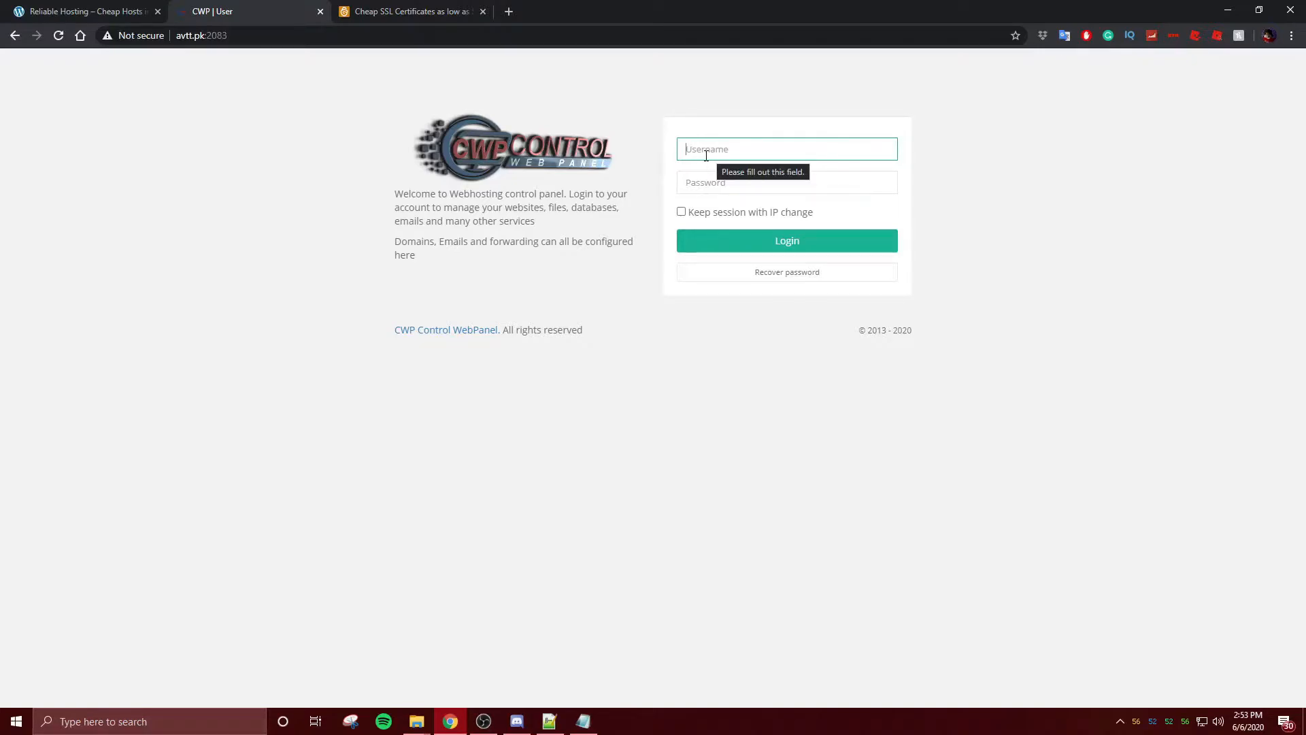
- Enter the account username and password and submit the login form
text(avtt)
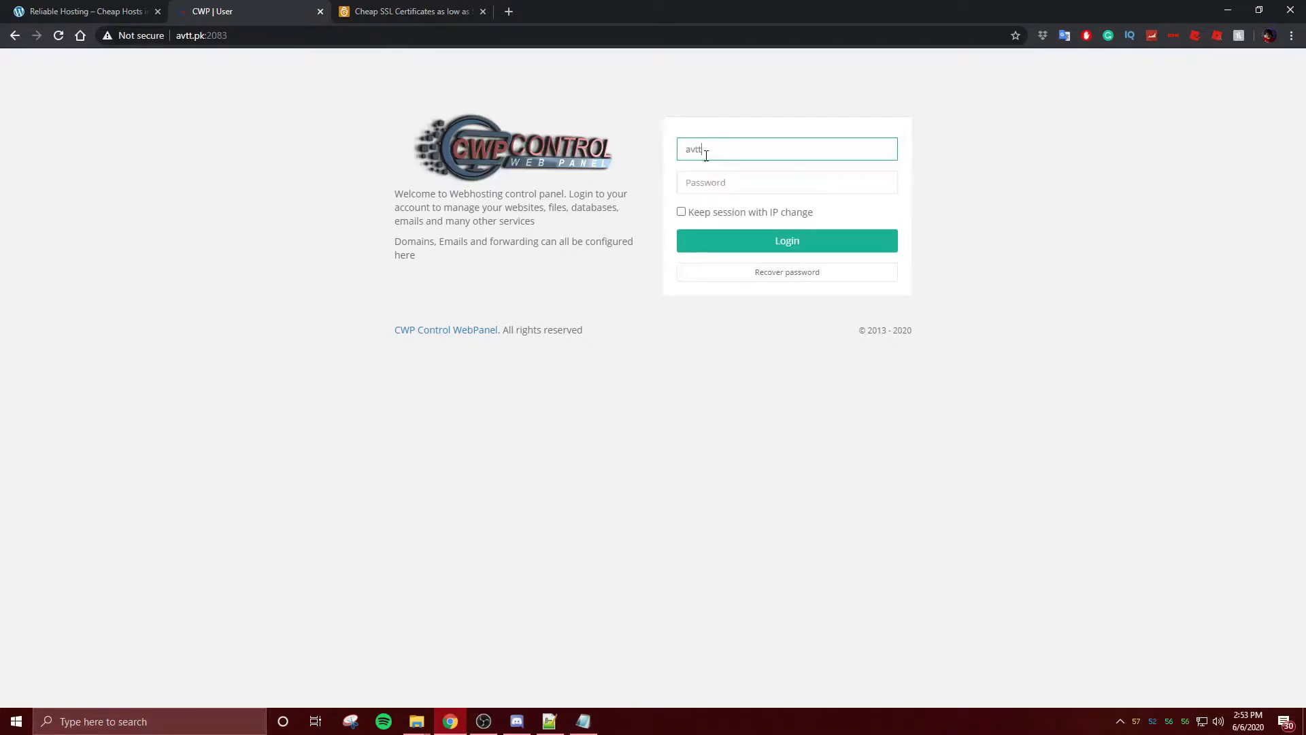
click(704, 183)
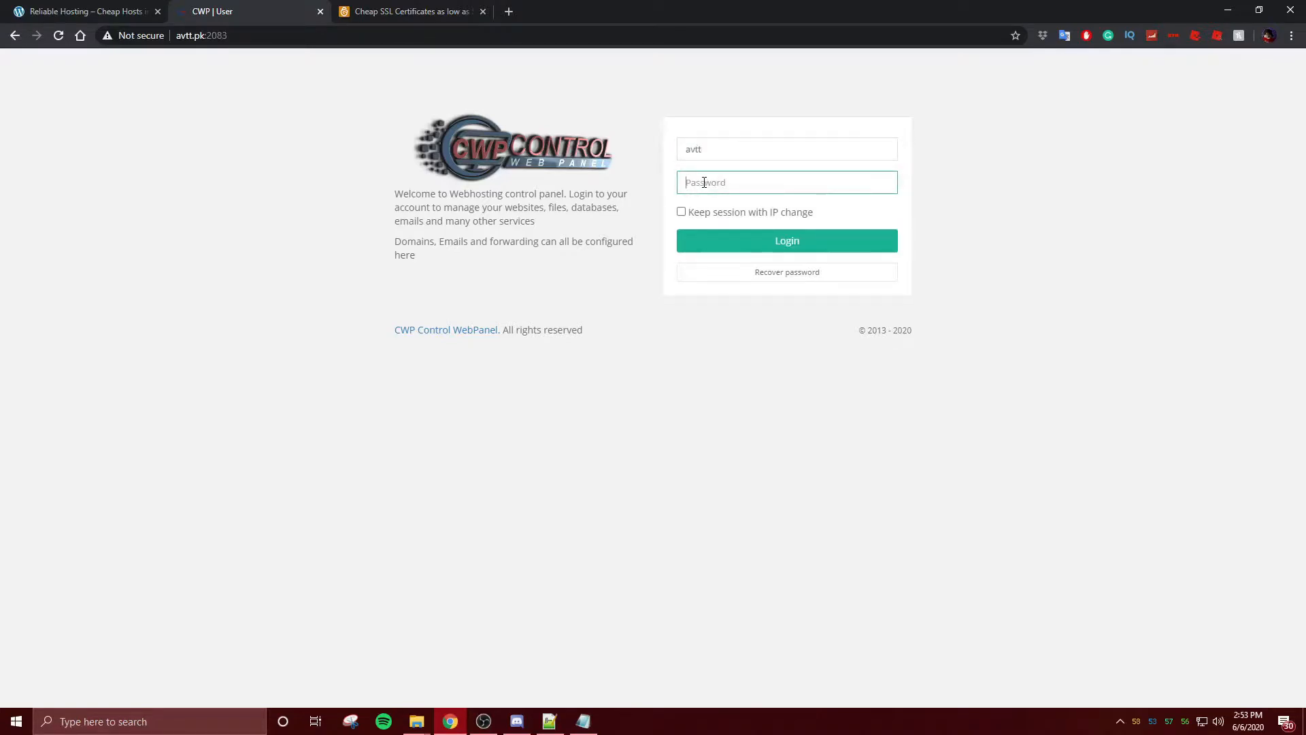
text(**************)
click(765, 246)
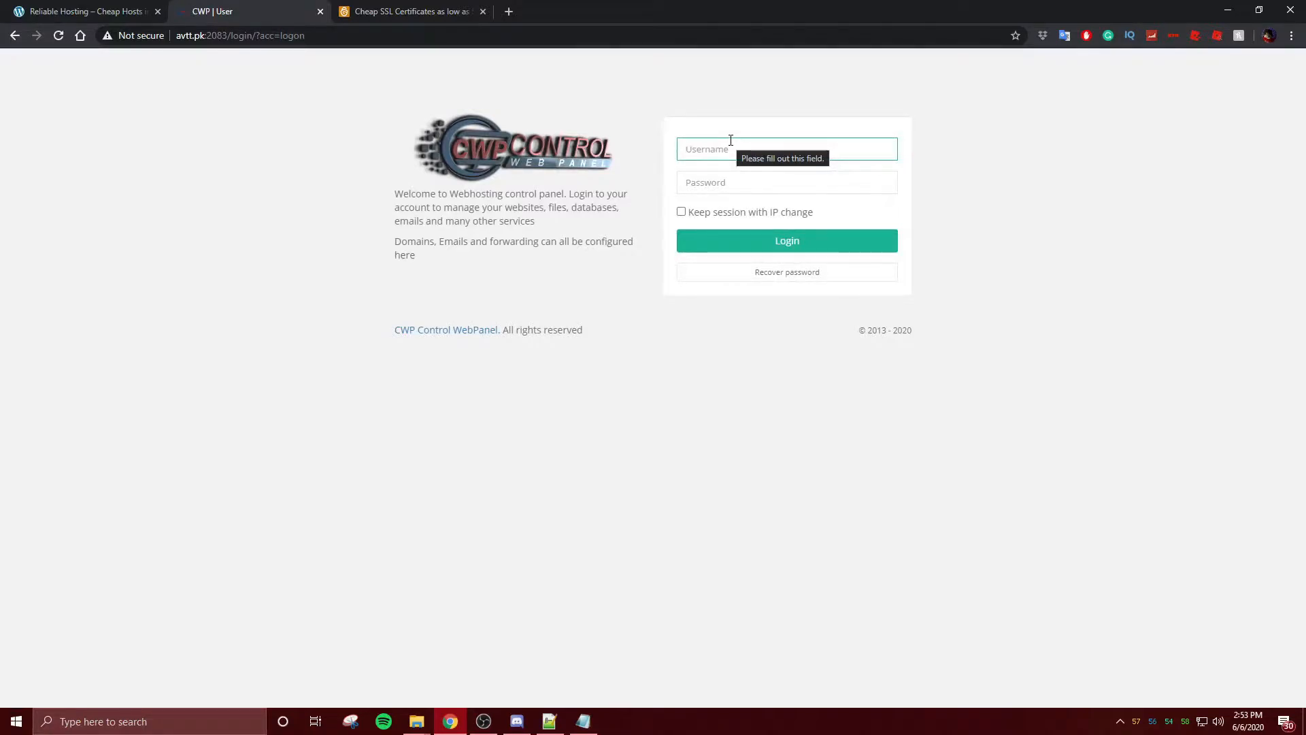
- Retry the login with the username and corrected password to reach the dashboard
text(avtt)
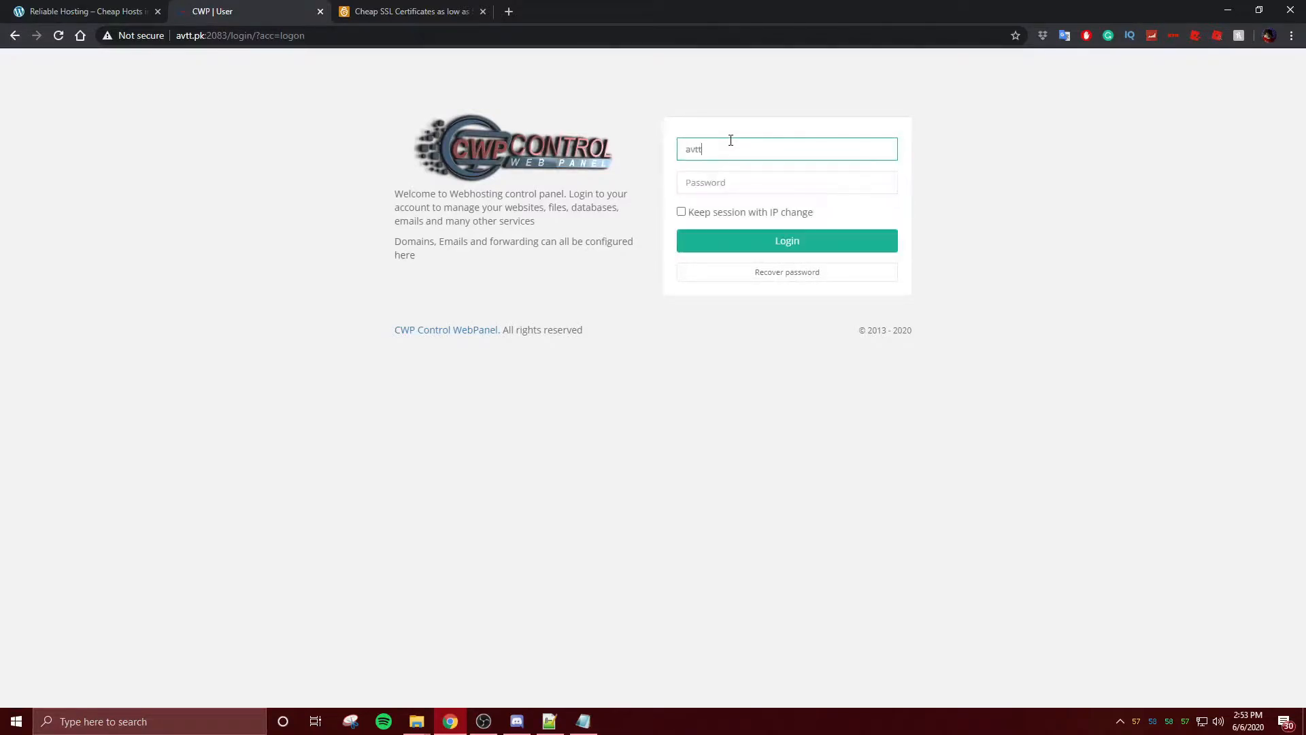
click(735, 189)
text(•••)
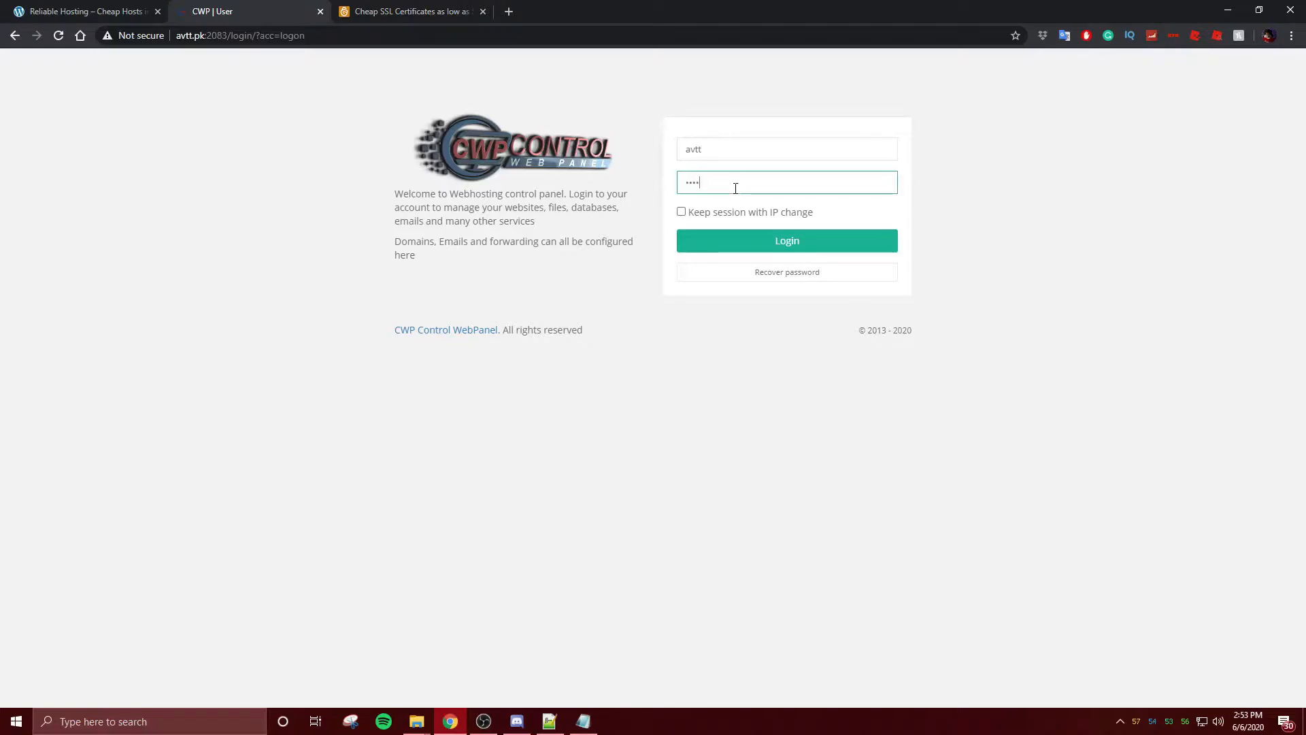
key(BackSpace)
key(BackSpace)
key(BackSpace)
text(•••••••••••)
key(Return)
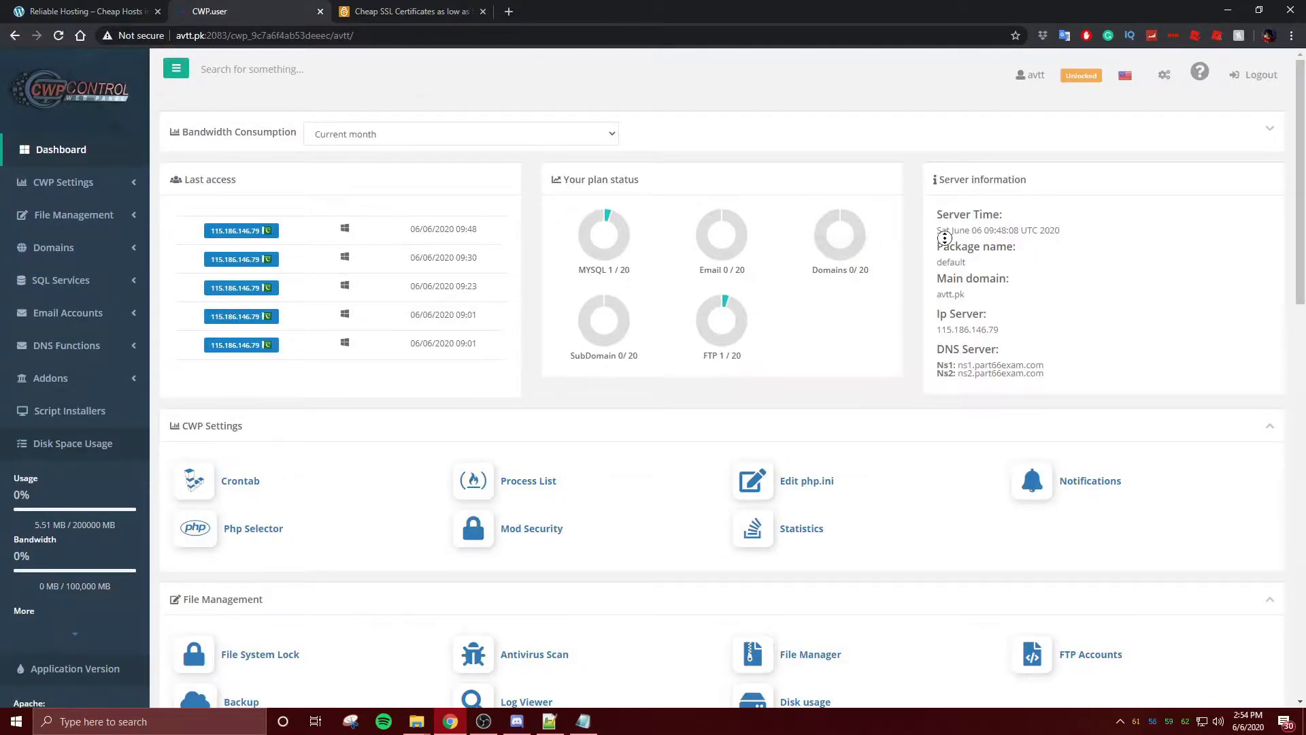
- Scroll to the Domains section and open Custom SSL to view the avtt.pk GoGetSSL certificate
scroll(944, 245, down, 4)
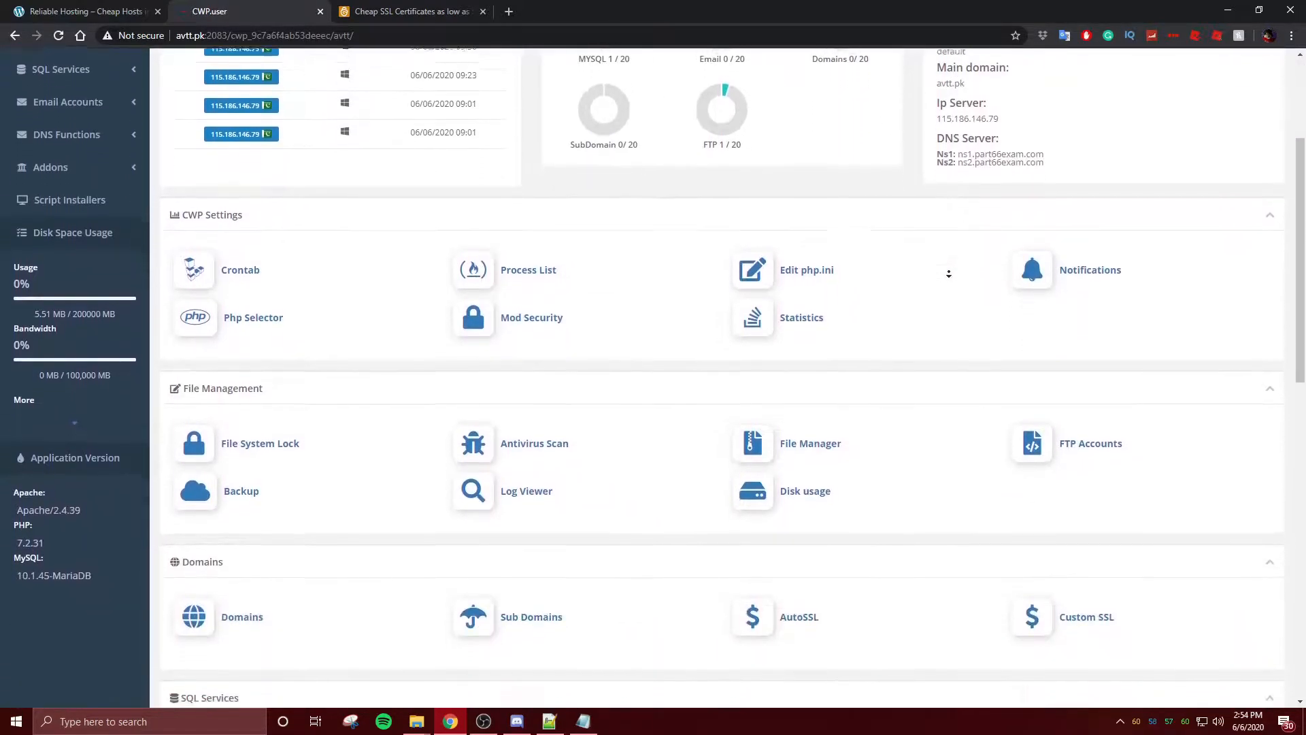
scroll(944, 275, down, 4)
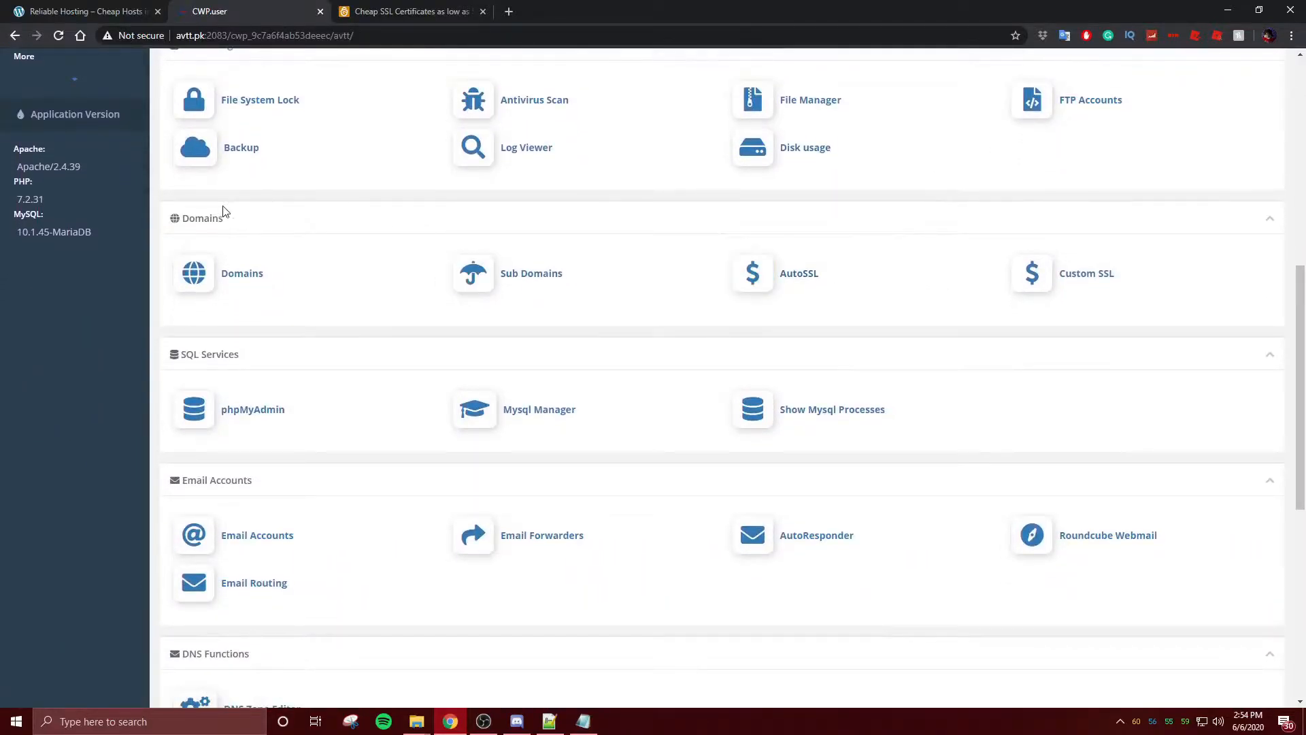
drag(233, 218, 164, 200)
click(304, 224)
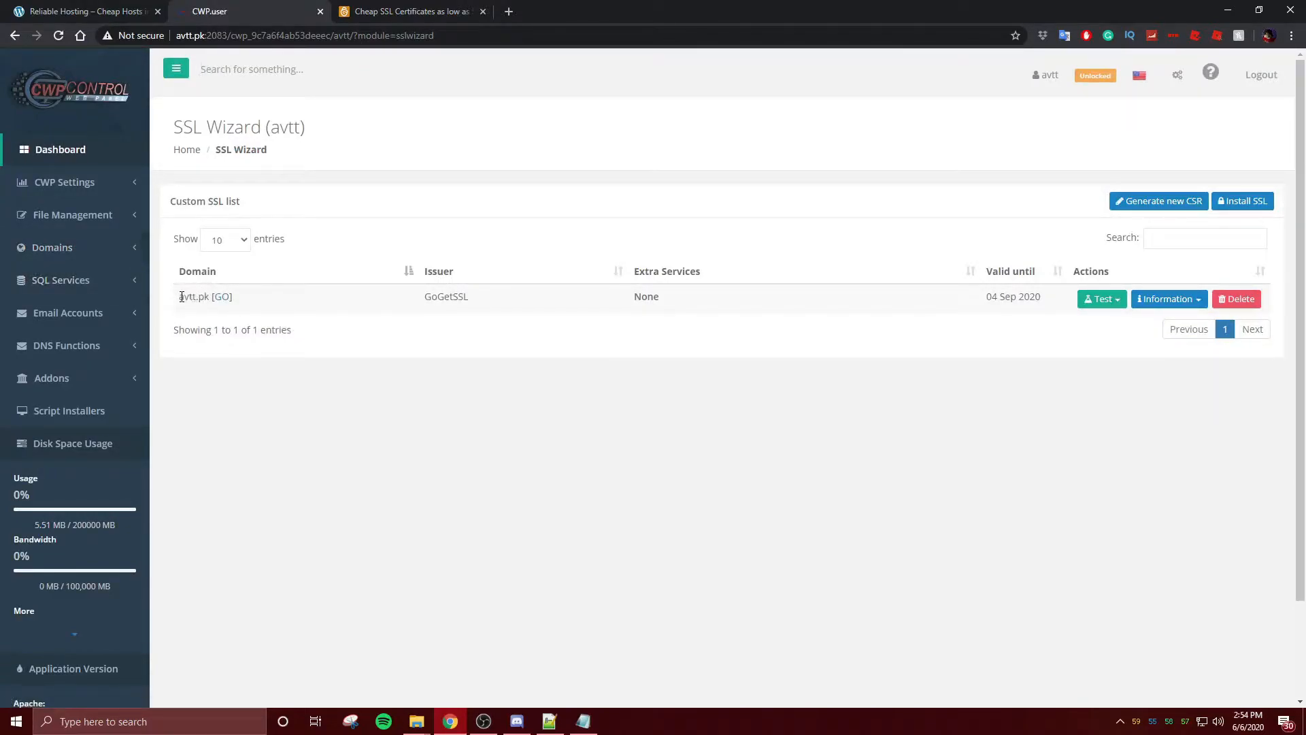
- Delete the avtt.pk custom certificate, refresh the list, and start a new CSR
click(1232, 298)
click(718, 215)
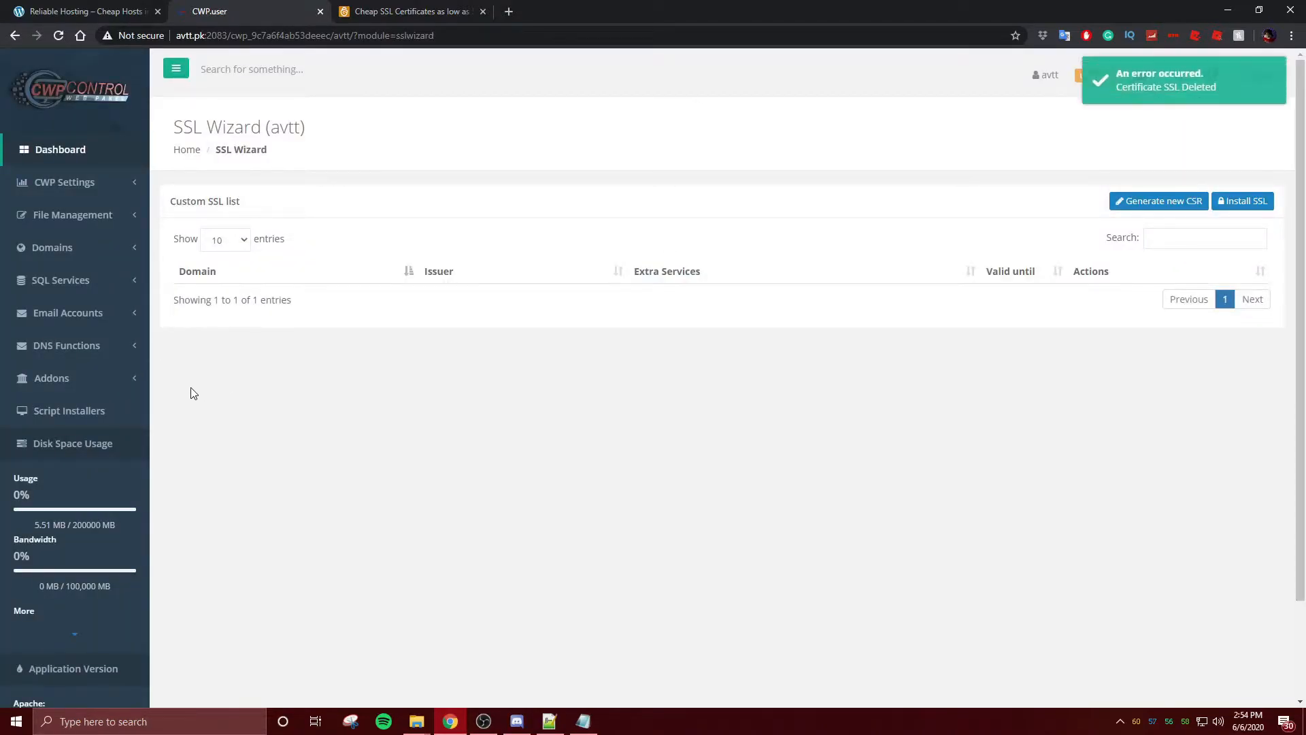
click(58, 36)
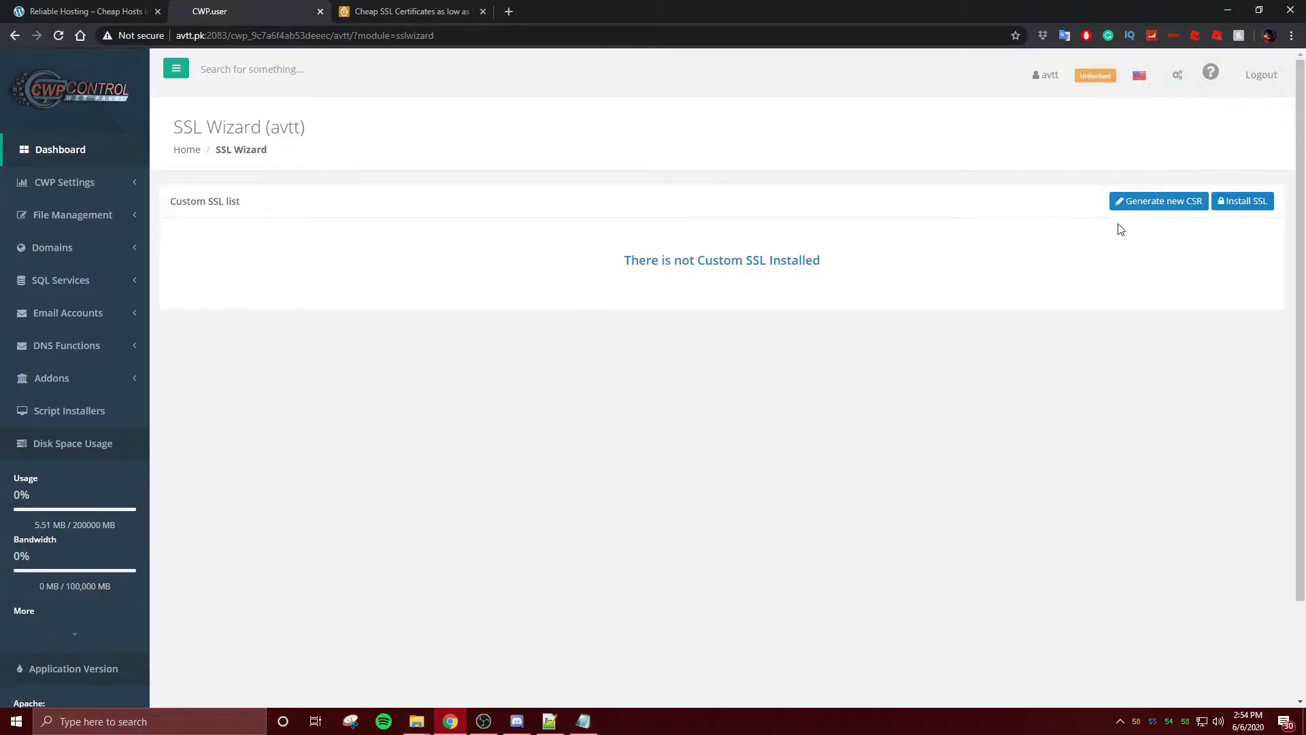
click(1134, 210)
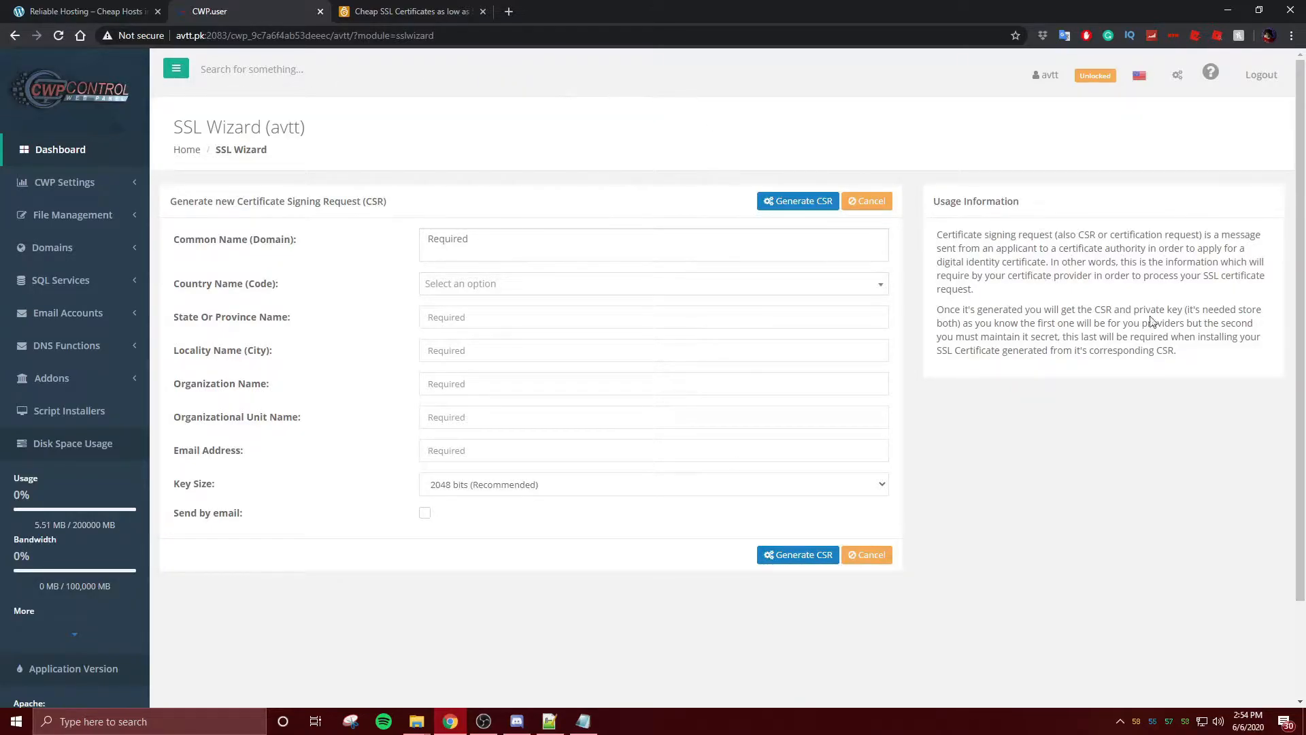
- Enter avtt.pk as the CSR domain and choose Pakistan (PK) as the country
click(550, 254)
text(avtt.pk)
click(593, 284)
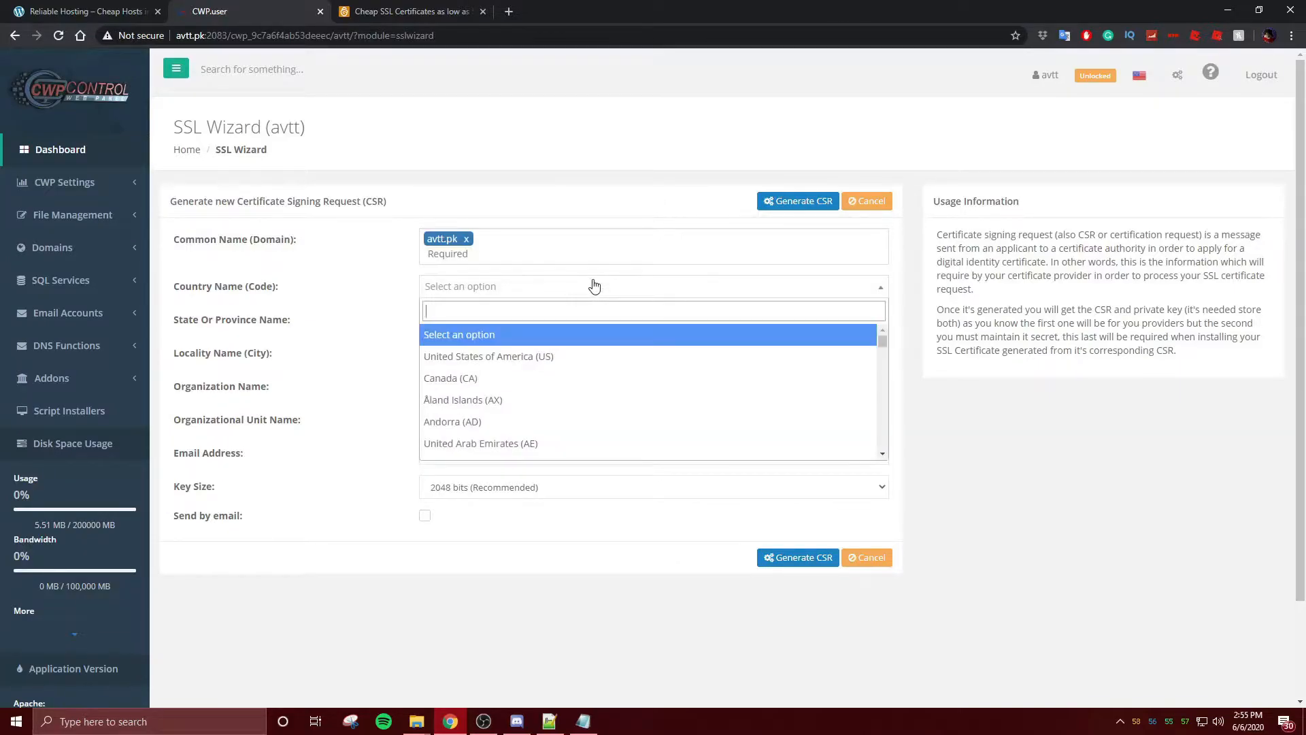
text(PJK)
key(BackSpace)
key(BackSpace)
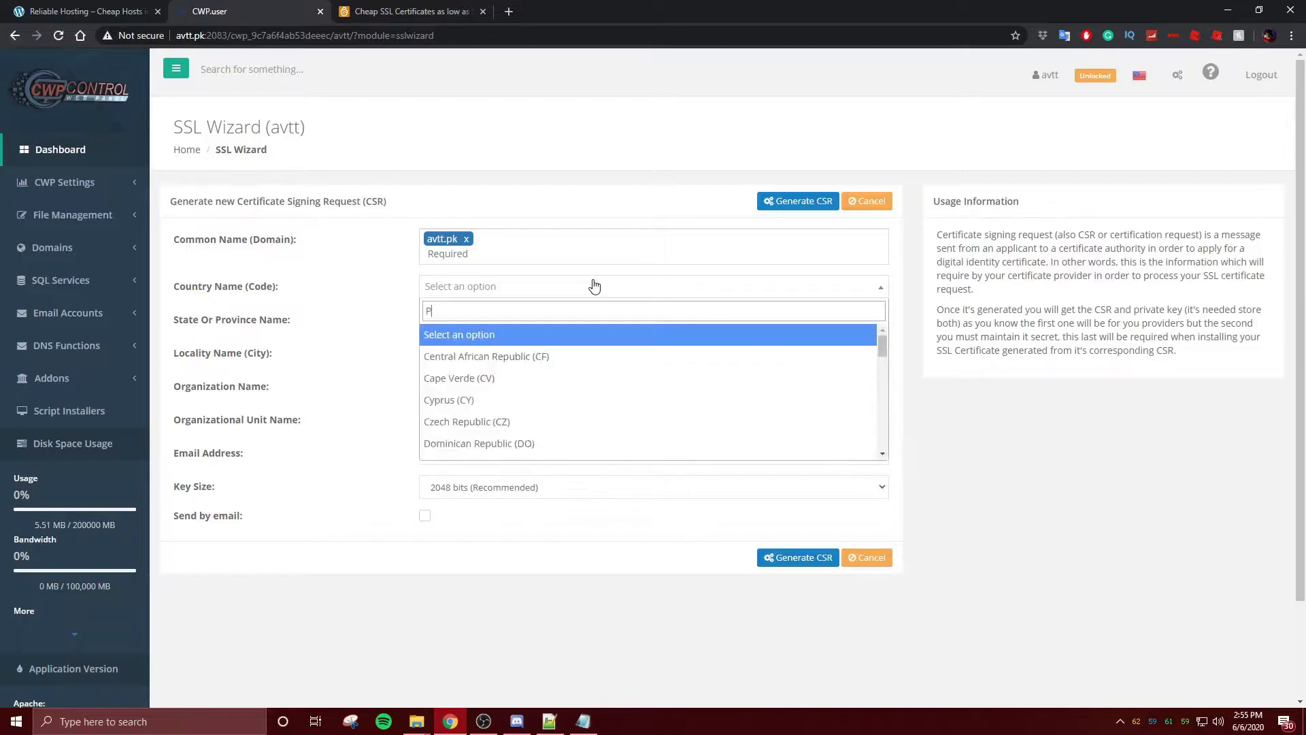
text(K)
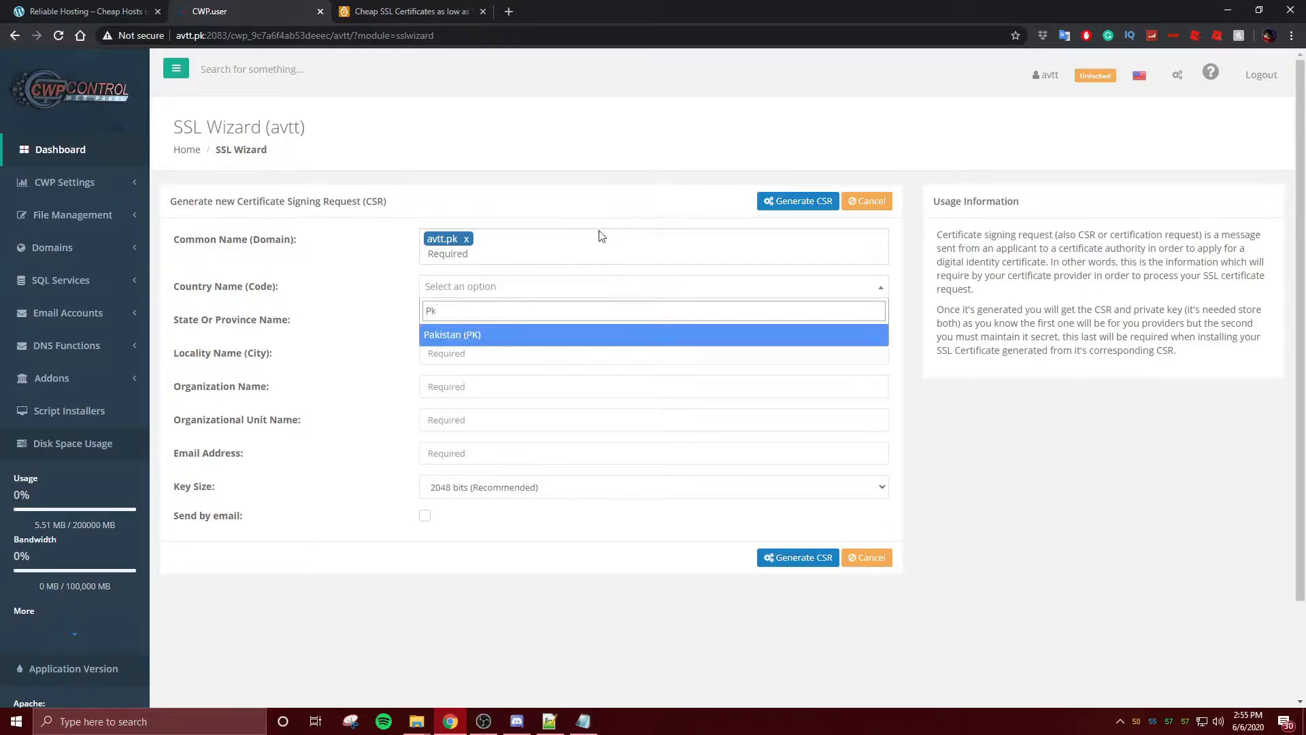
click(483, 338)
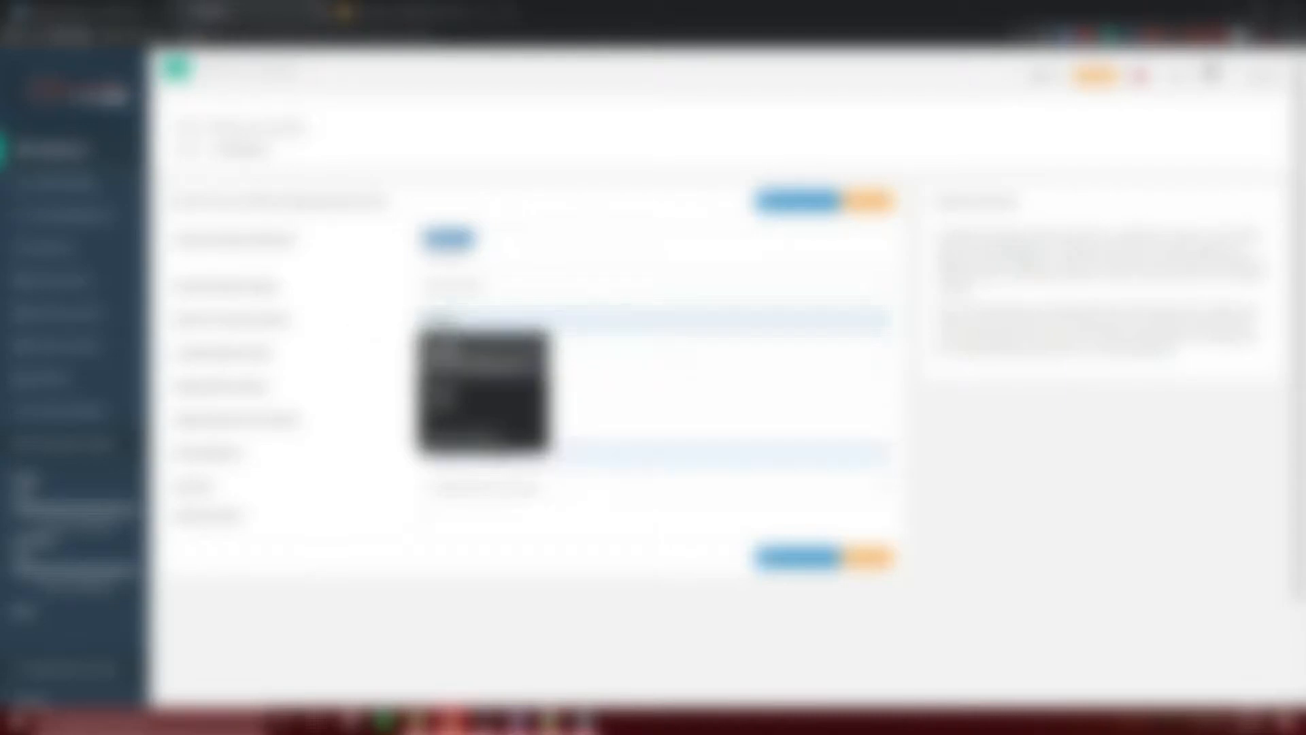
- Fill the remaining CSR fields from saved autofill entries, adding T10 and 10
click(469, 360)
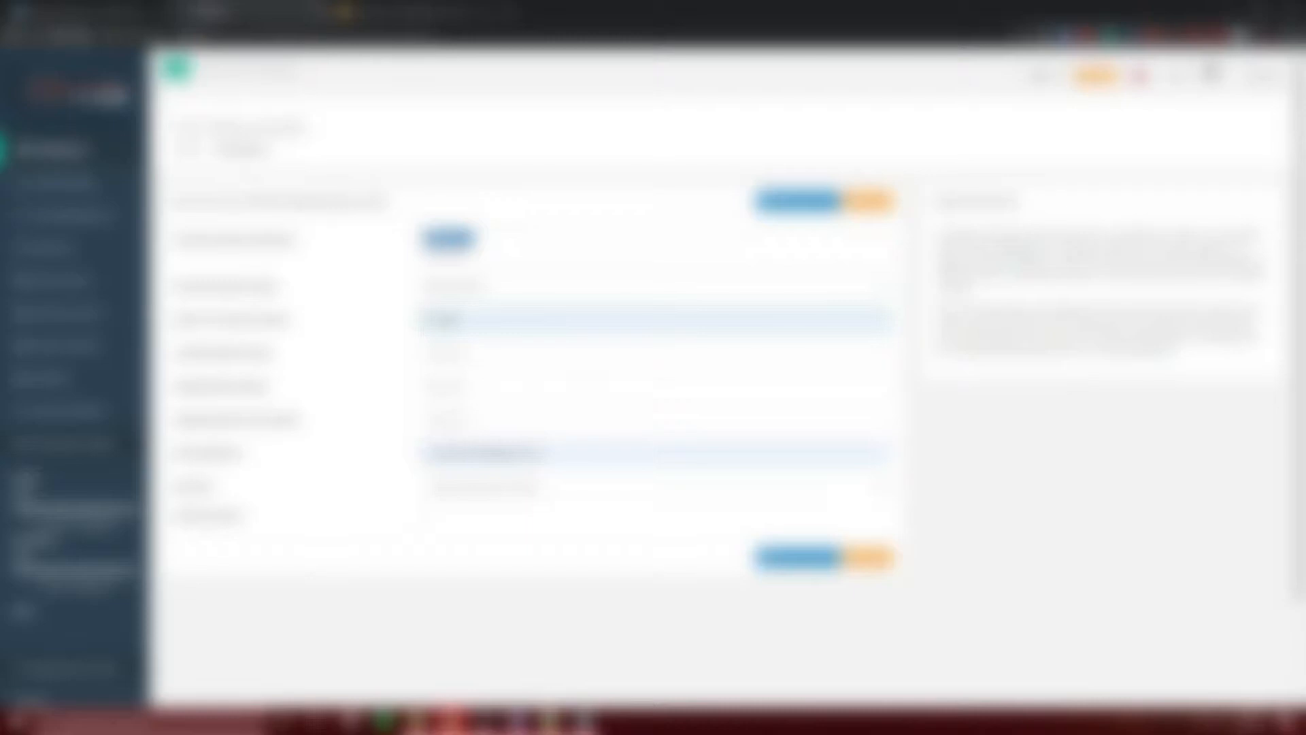
click(457, 353)
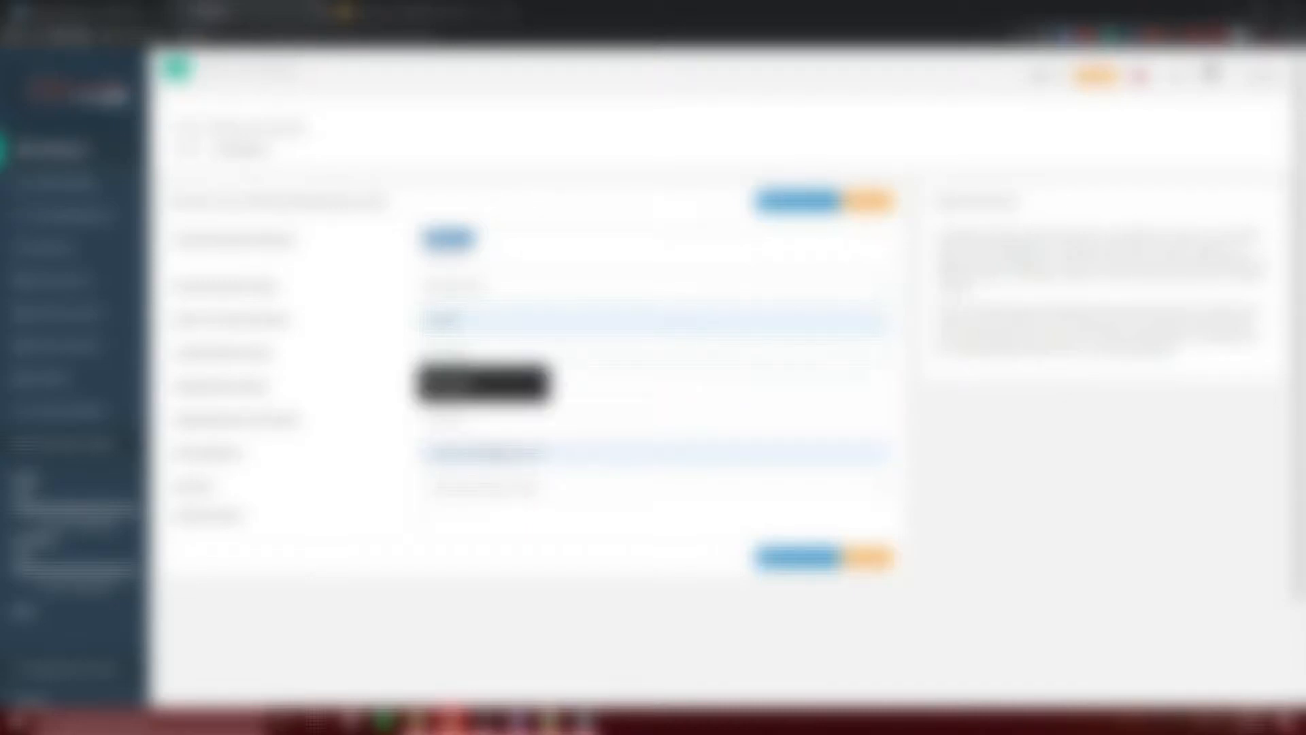
click(461, 378)
click(466, 388)
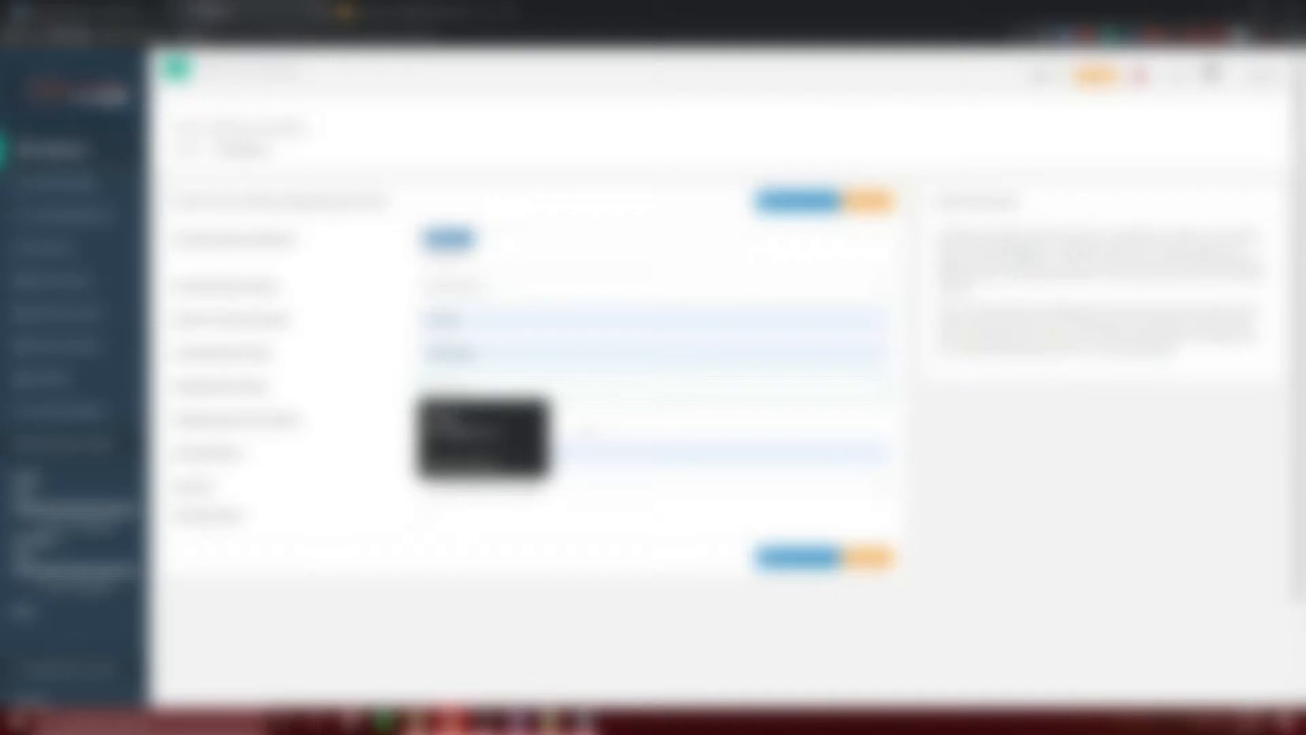
text(T)
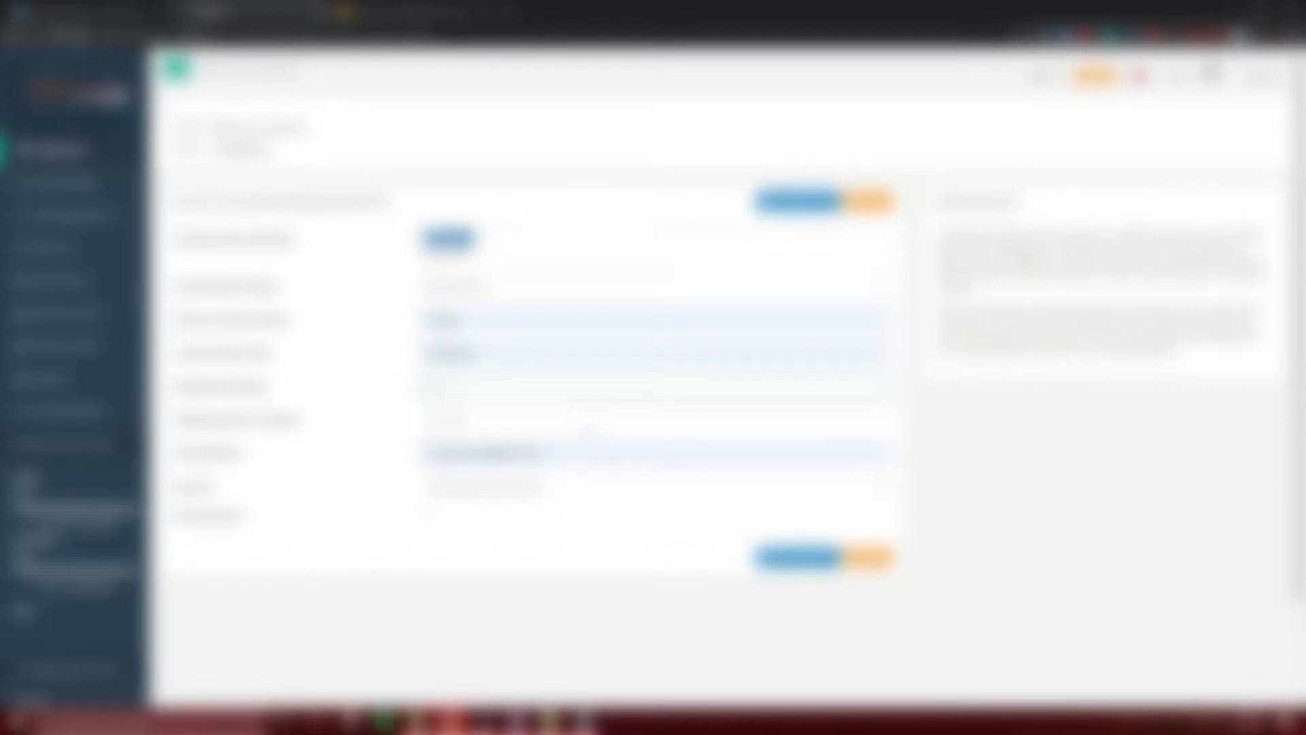
text(10)
click(588, 428)
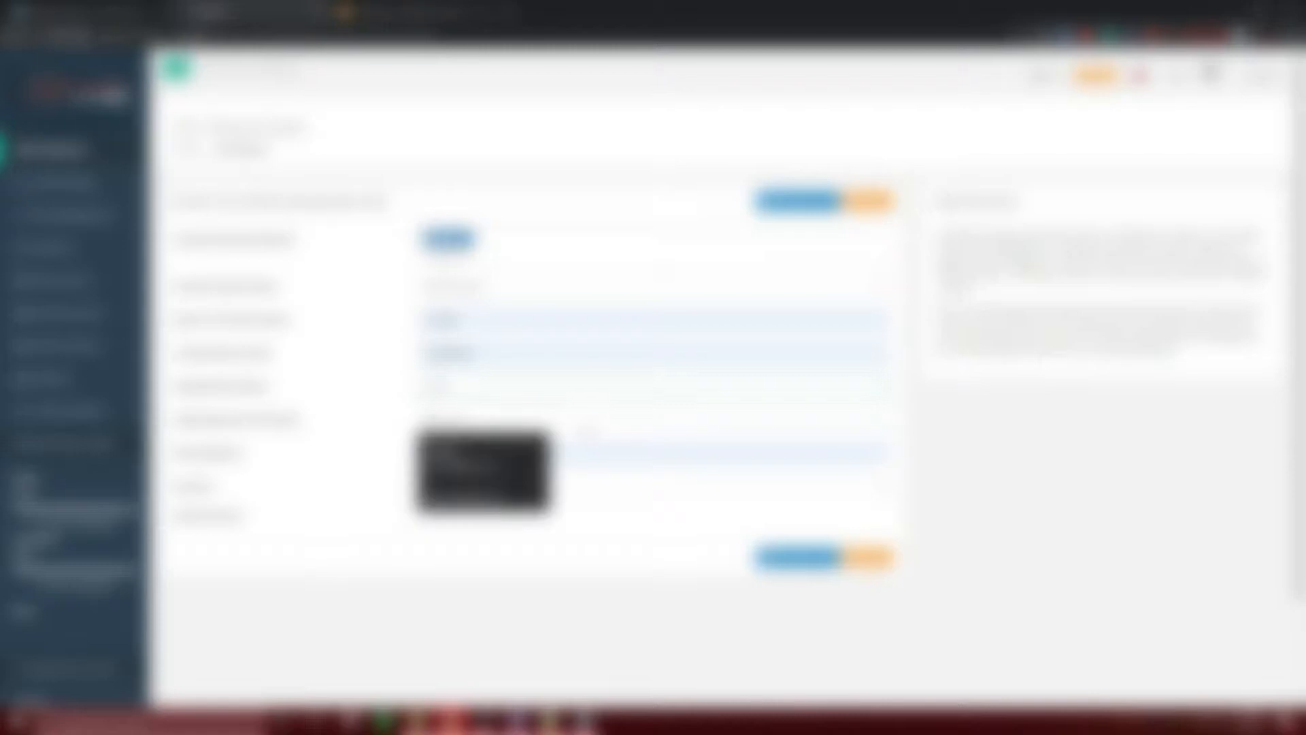
text(1)
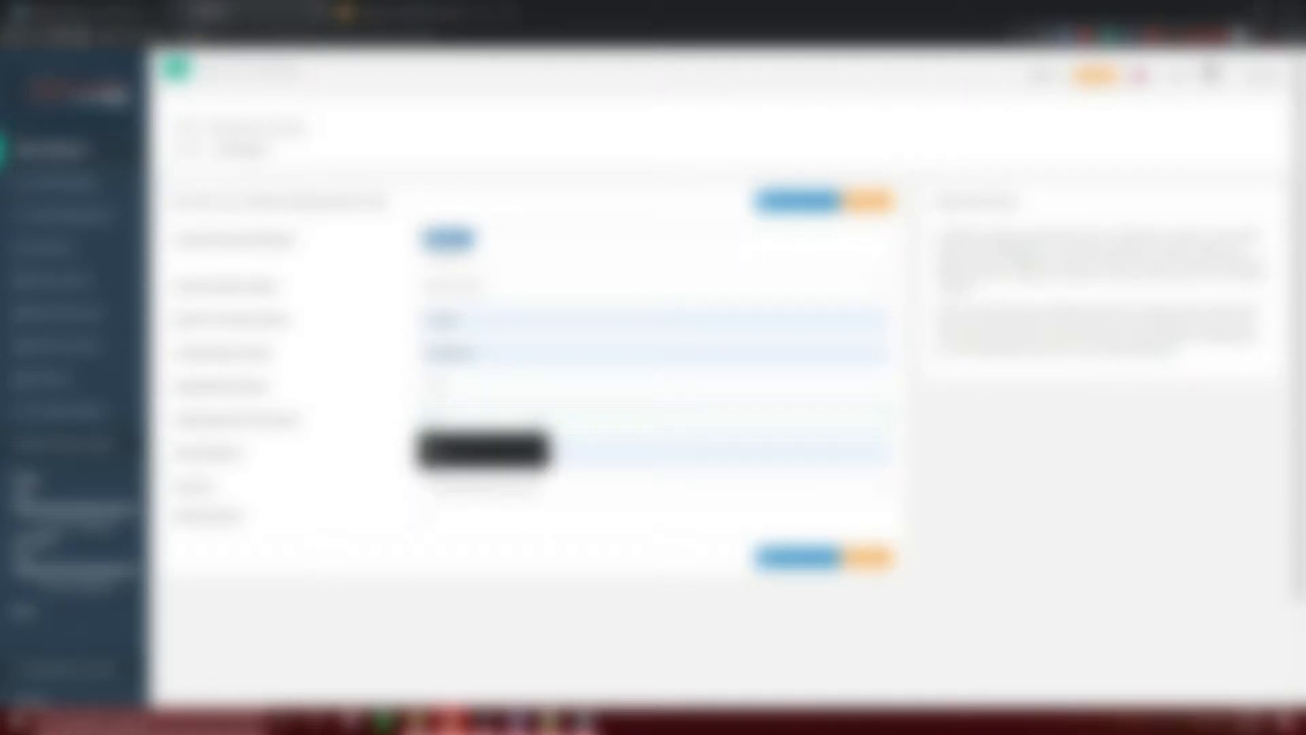
text(0)
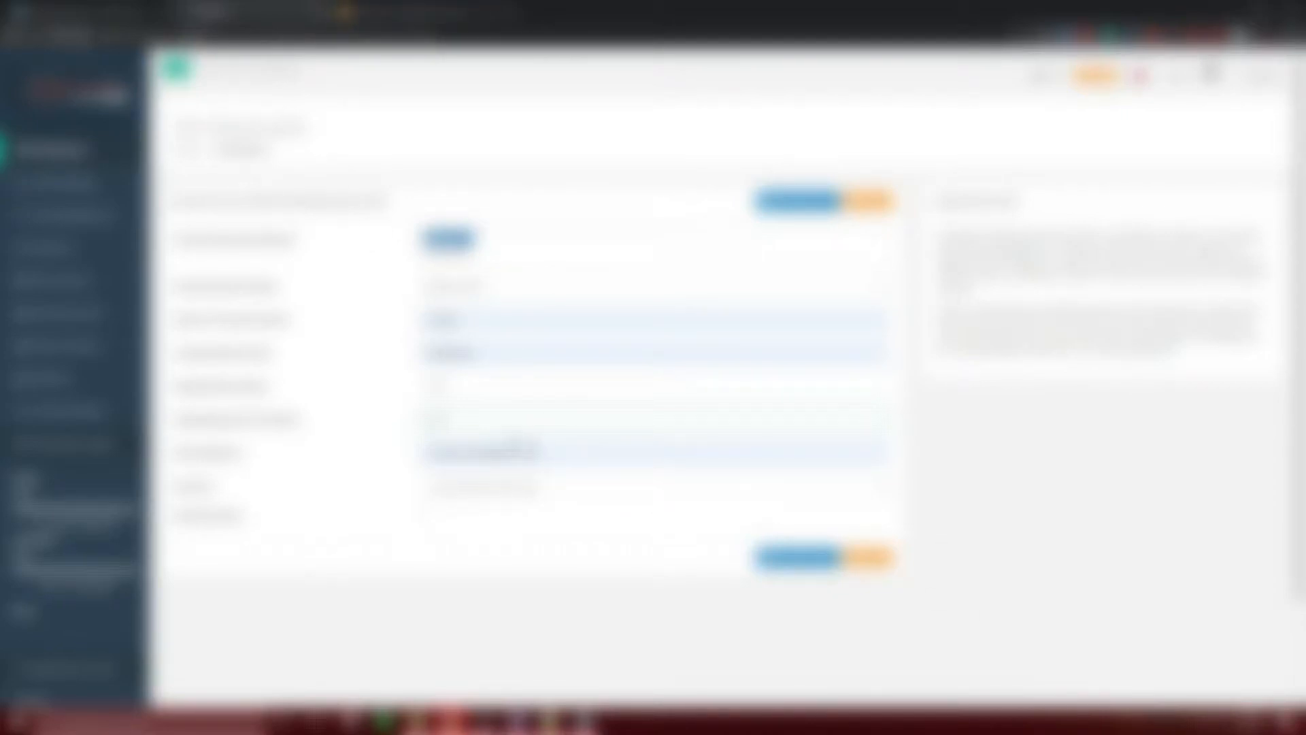
- Clear the unwanted value from a lower field and generate the CSR
drag(536, 449, 364, 400)
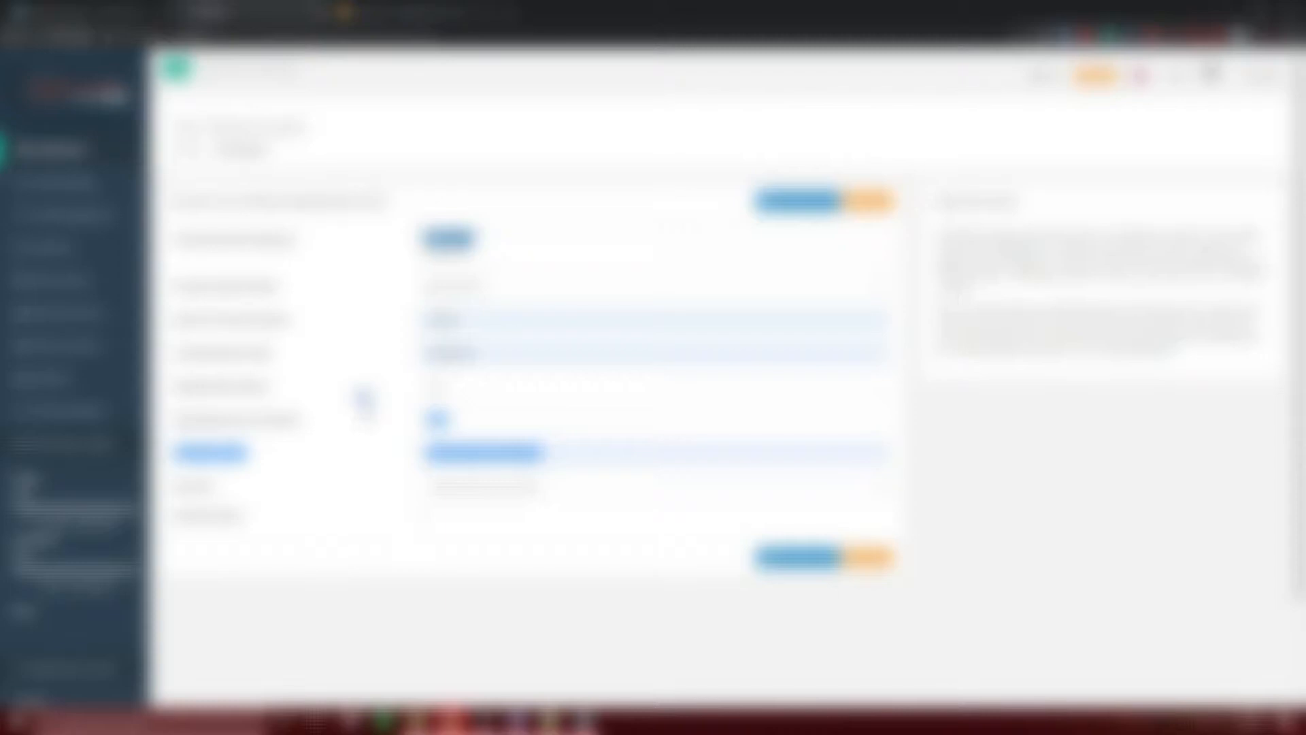
drag(482, 418, 416, 420)
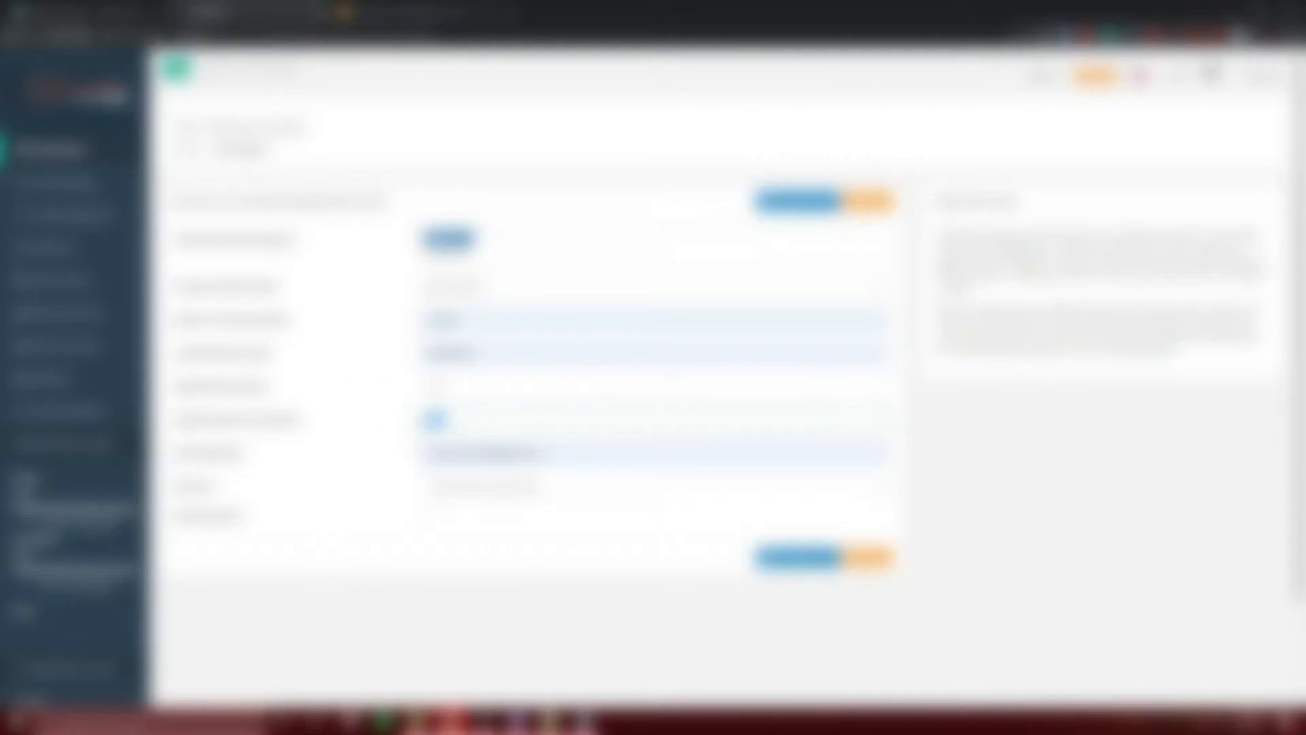
key(BackSpace)
click(820, 558)
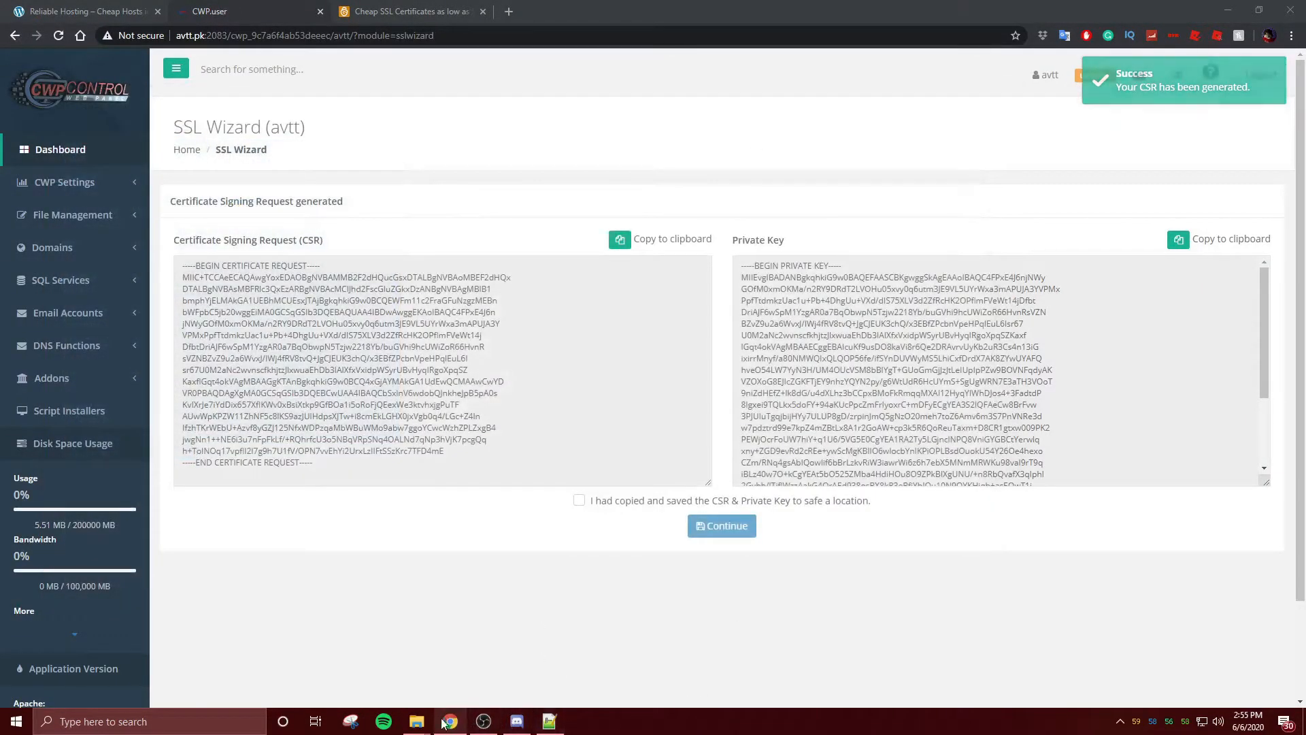
- Bring up the avtt.pk folder window alongside the SSL Wizard page
mouse_move(418, 719)
click(556, 664)
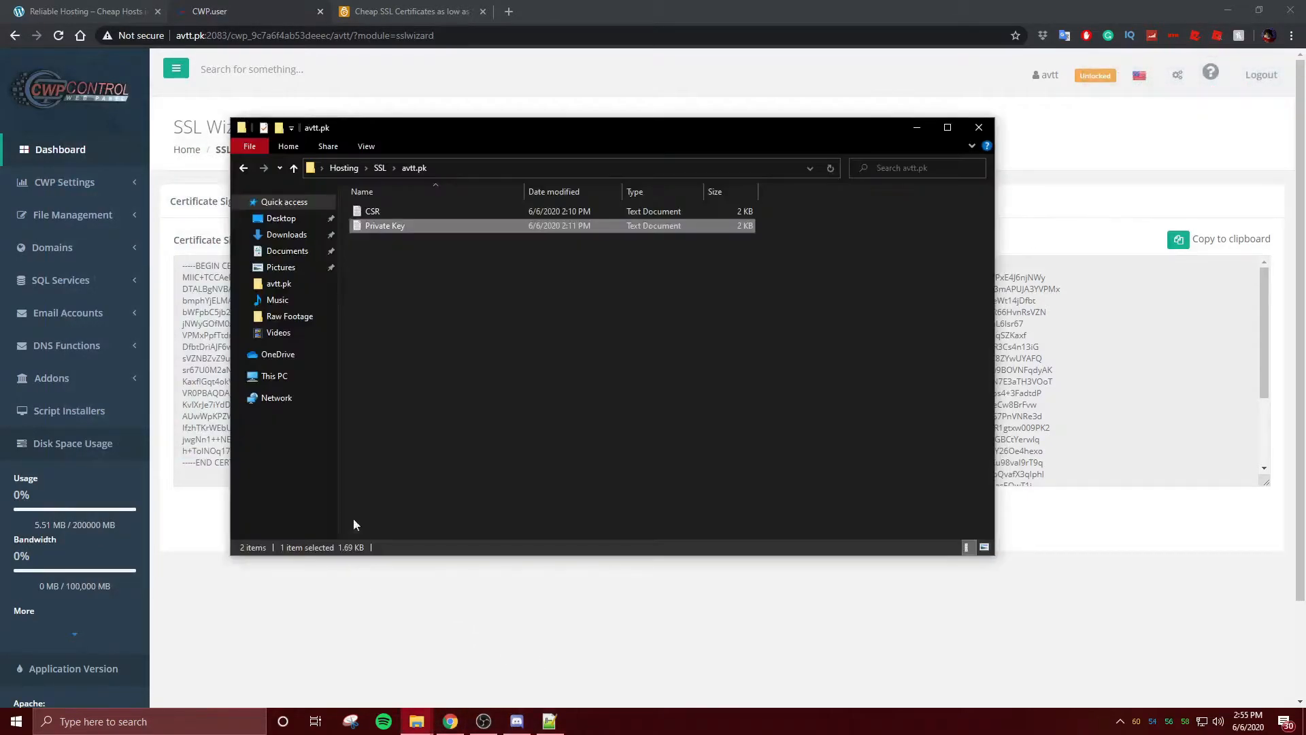
drag(419, 136, 427, 180)
click(450, 721)
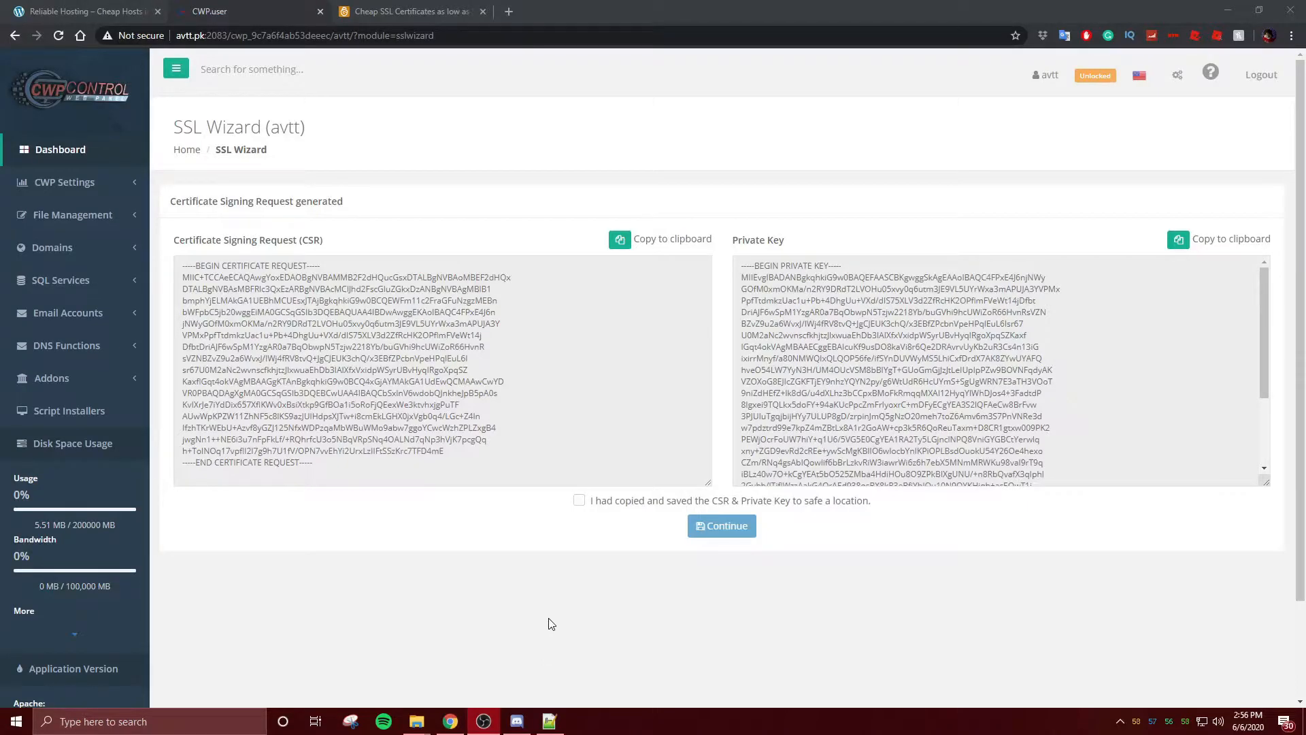
- Open the saved CSR file in Notepad and select all of the generated CSR
mouse_move(412, 725)
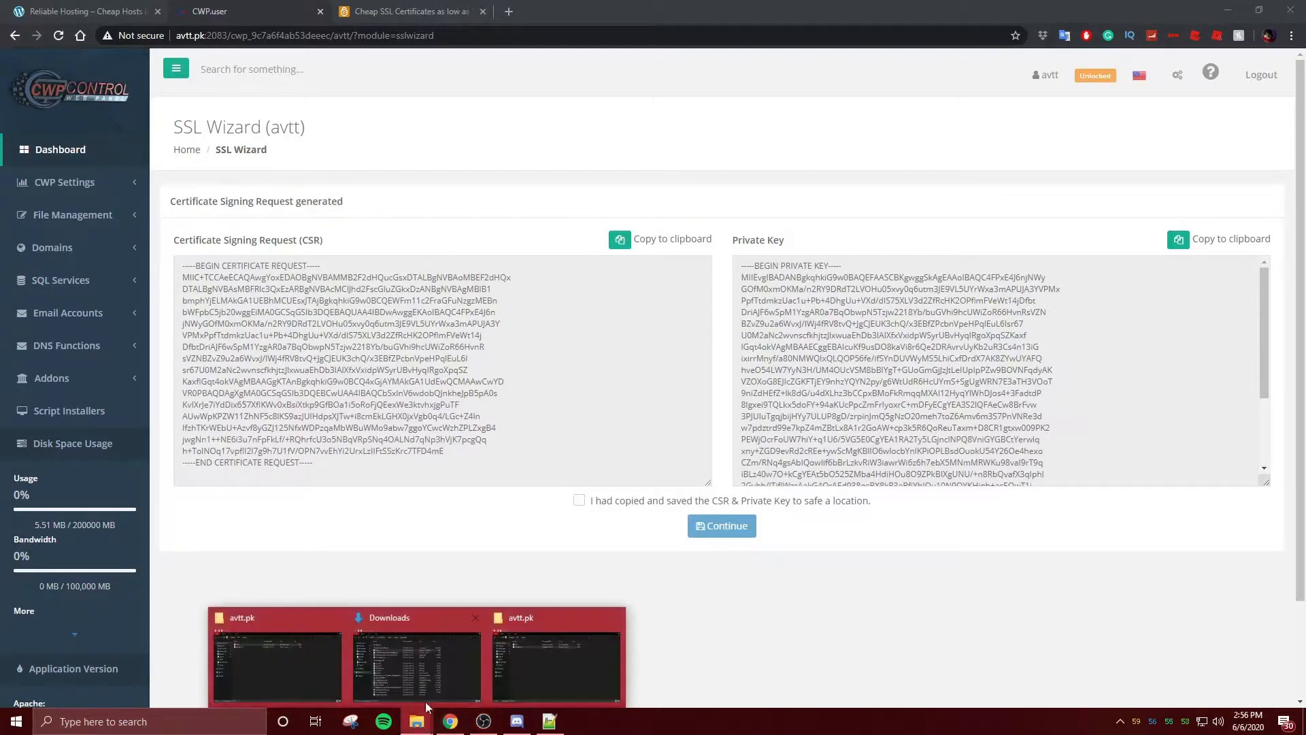
click(516, 675)
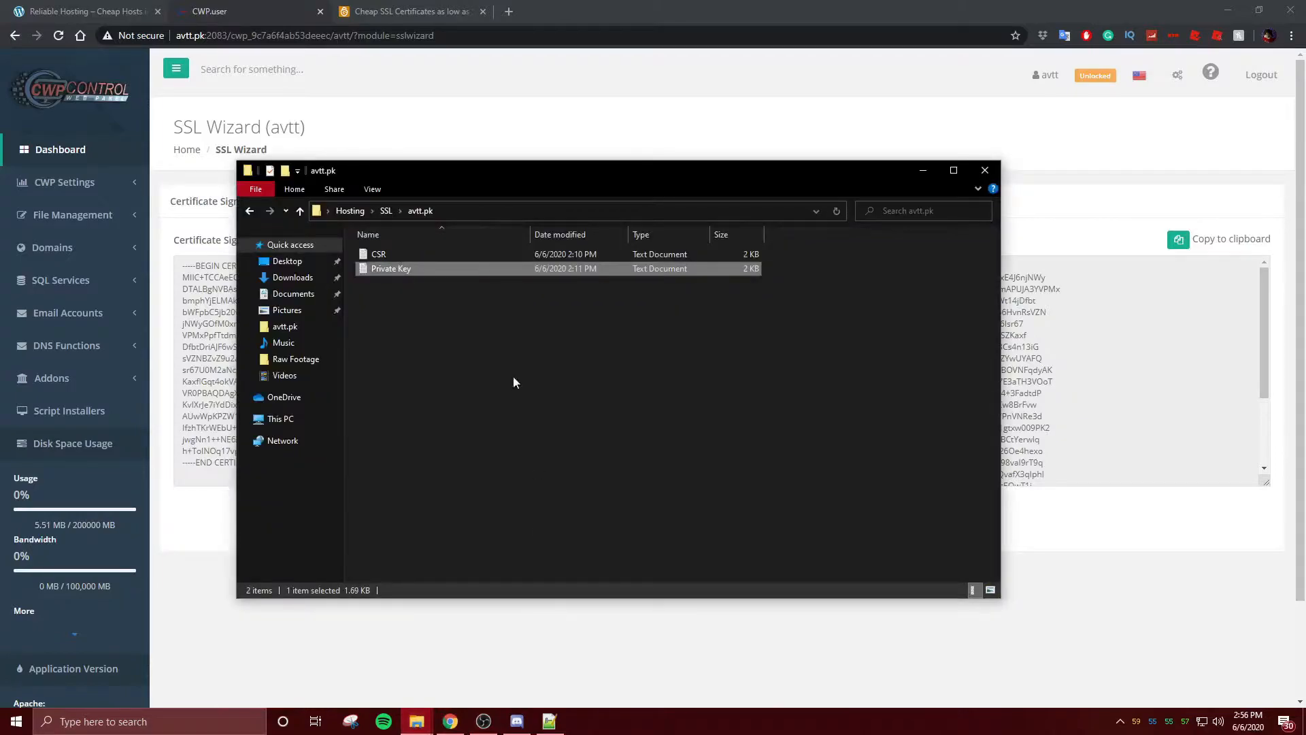
double_click(401, 253)
click(1188, 322)
click(374, 443)
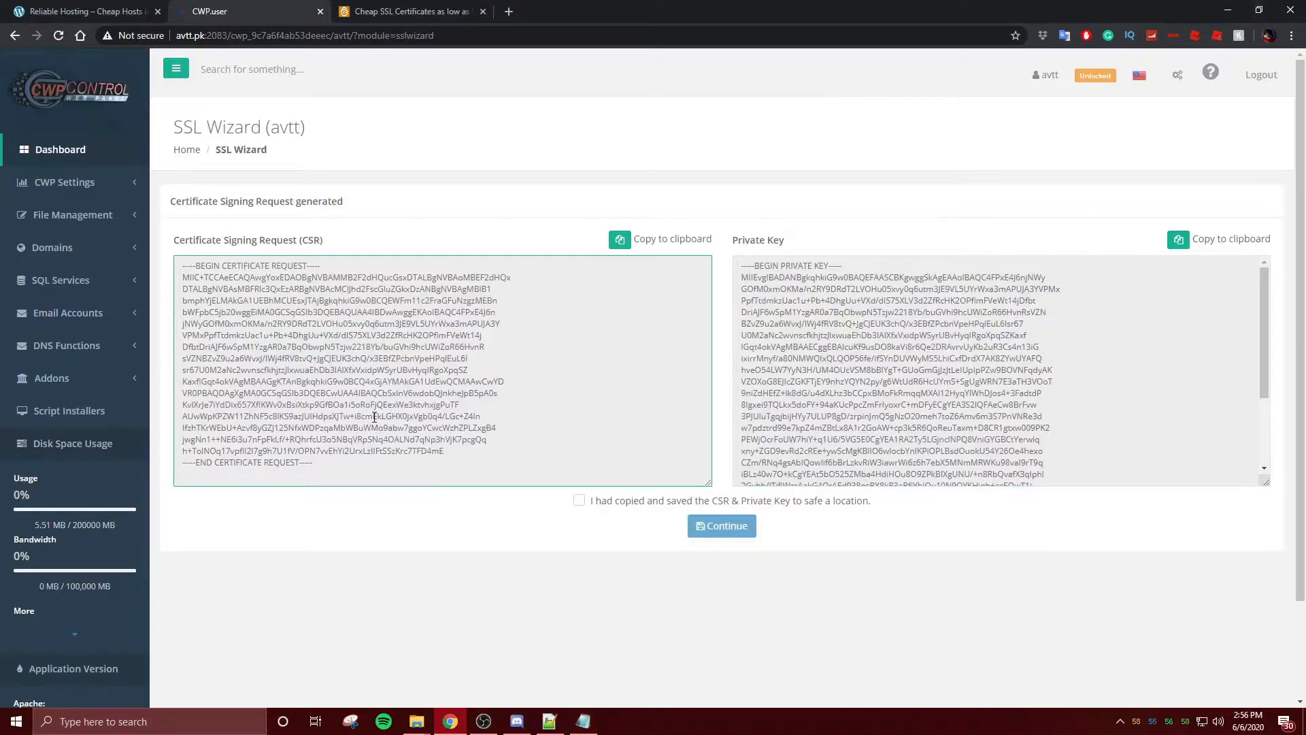
key(ctrl+a)
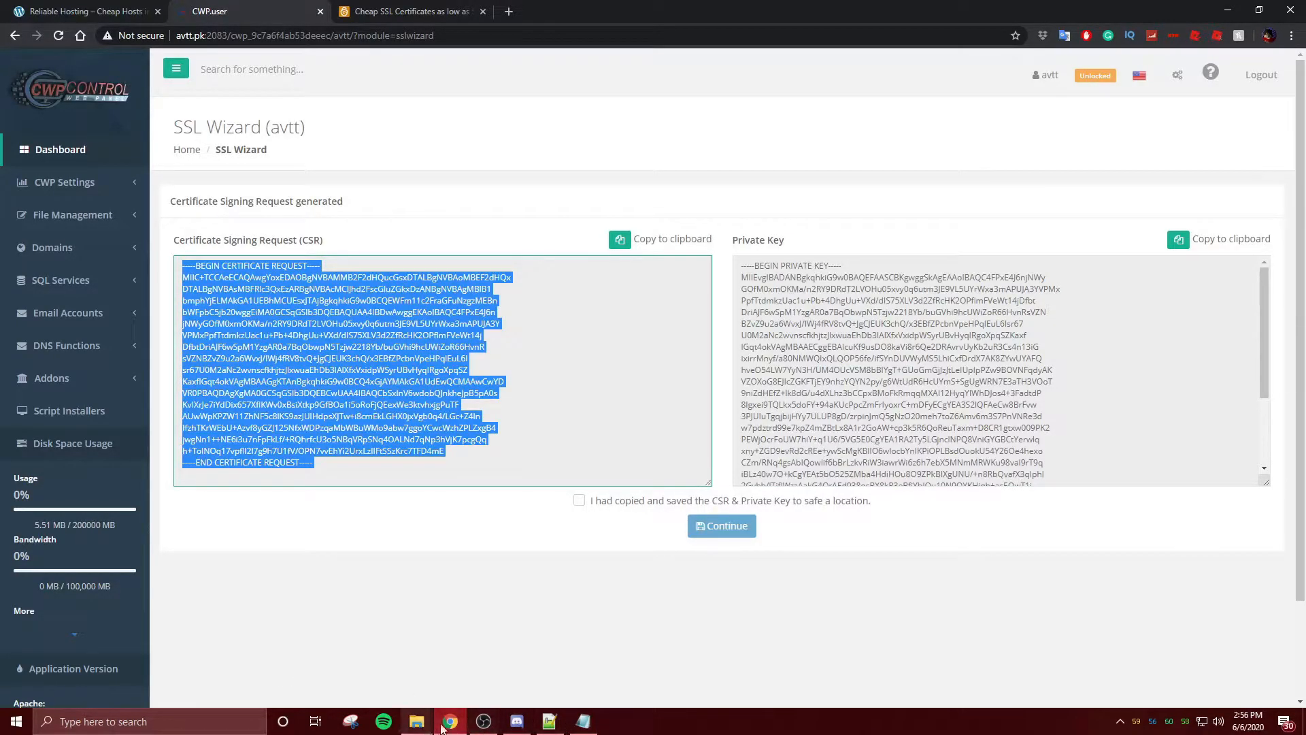
- Replace the old text in the saved CSR file with the new CSR
click(582, 721)
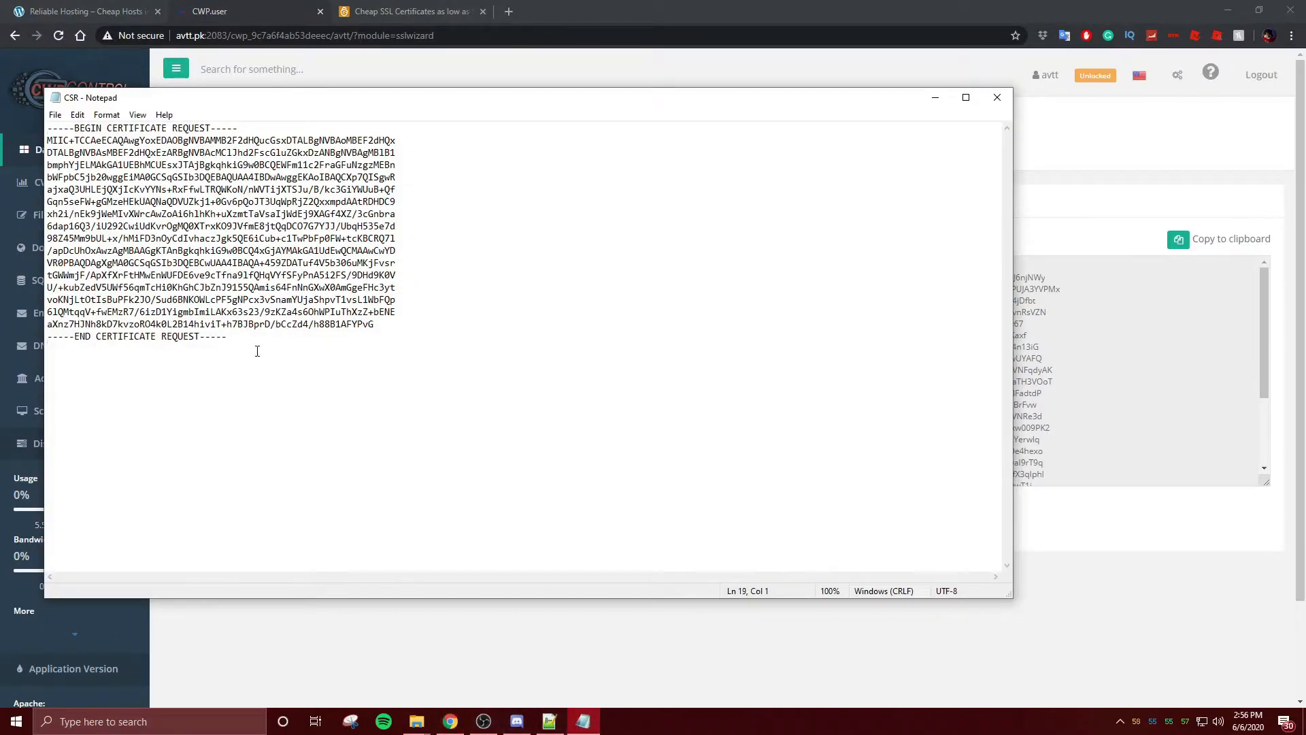
key(ctrl+a)
click(1104, 561)
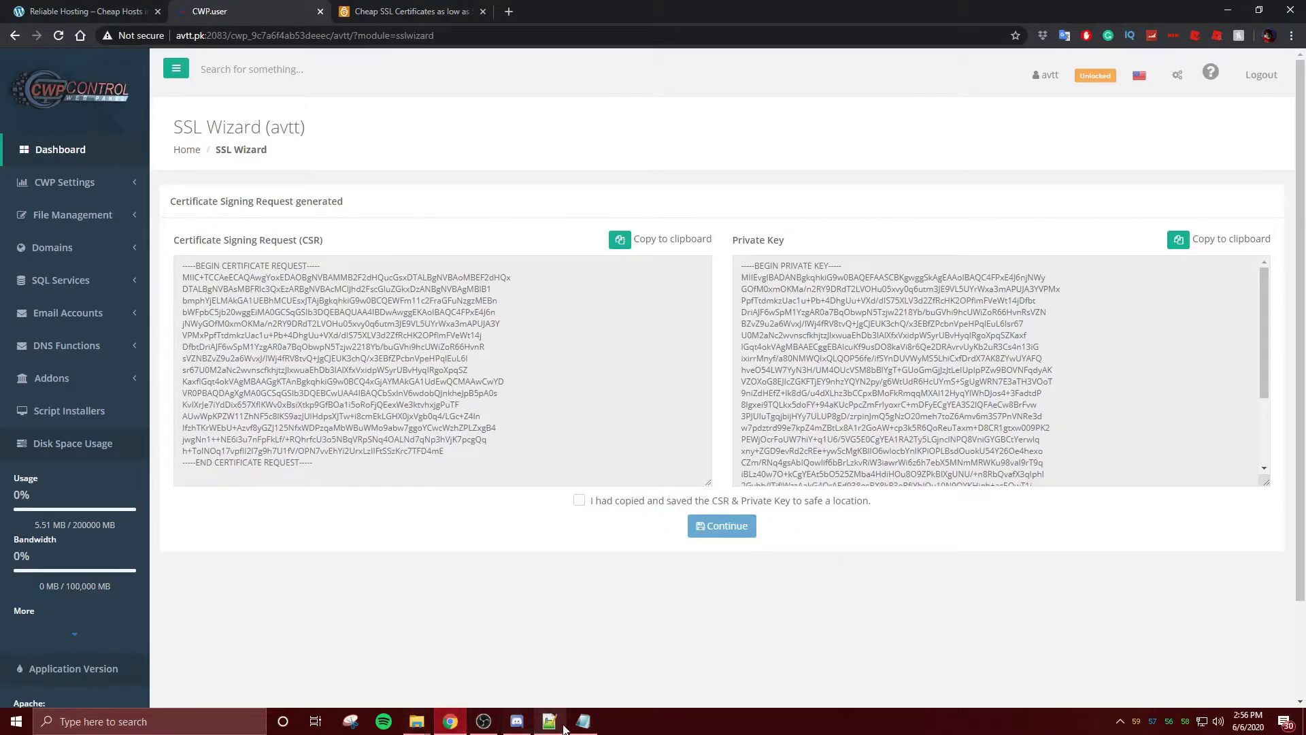
- Replace the saved Private Key file's contents with the newly generated private key
mouse_move(416, 721)
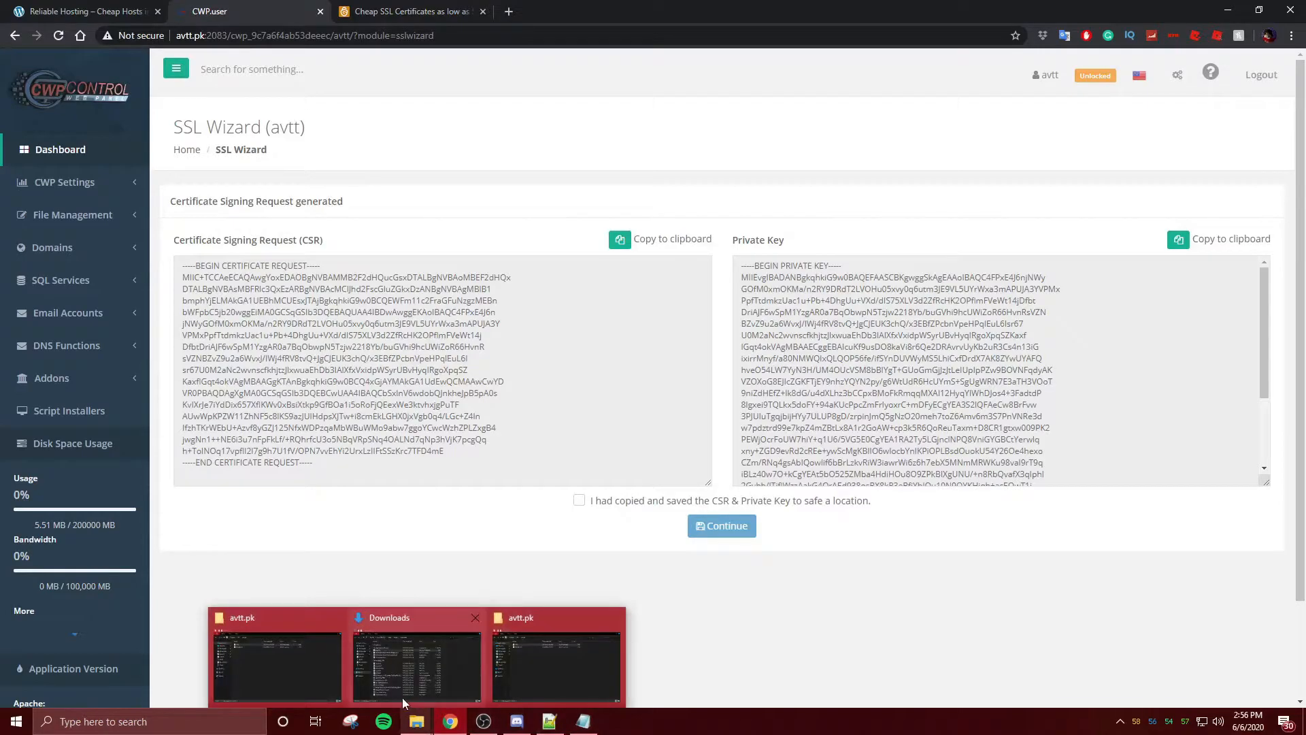
click(336, 657)
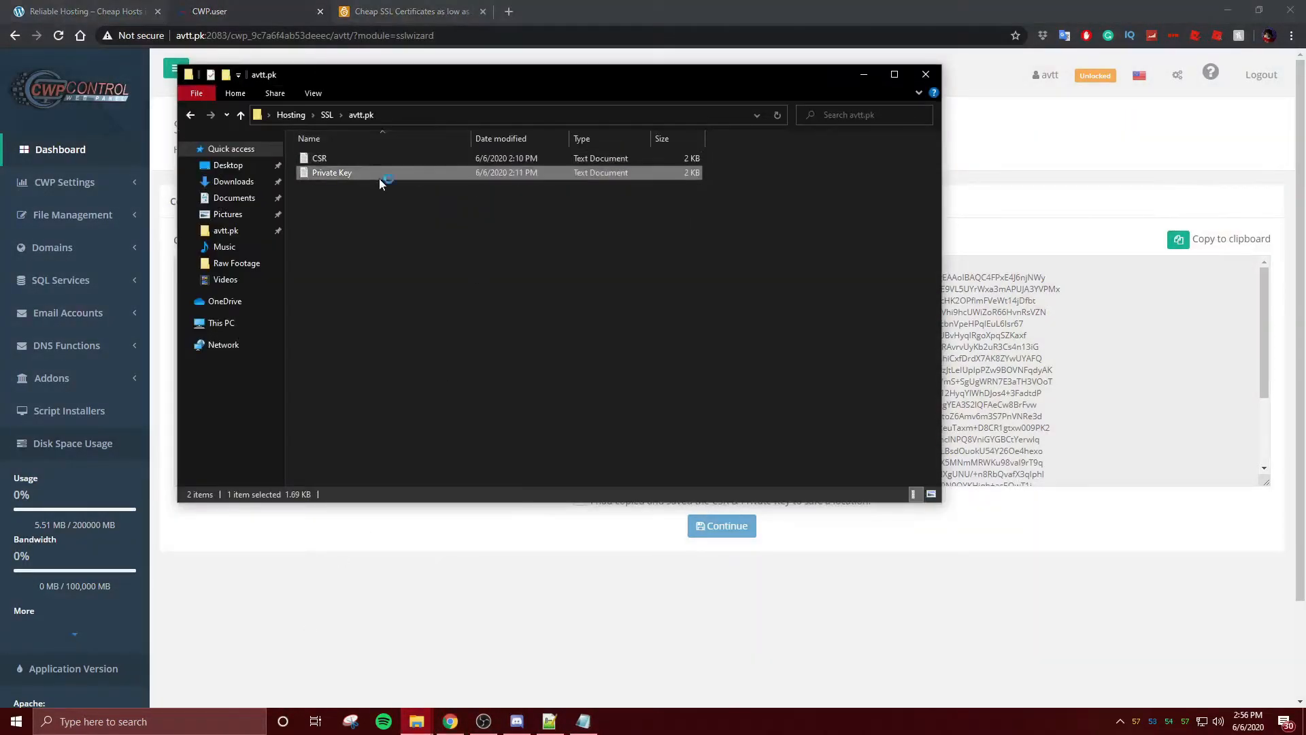
double_click(378, 178)
drag(476, 422, 472, 404)
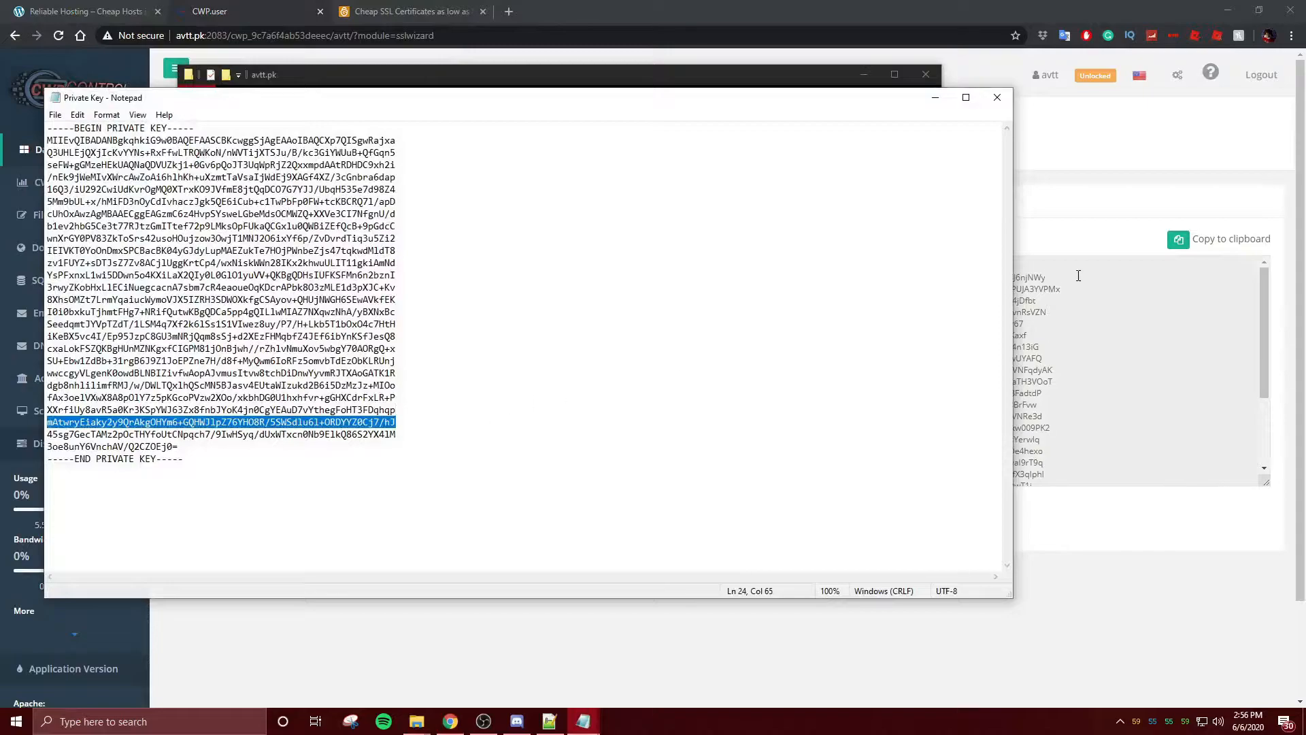
click(1094, 385)
key(ctrl+a)
key(ctrl+c)
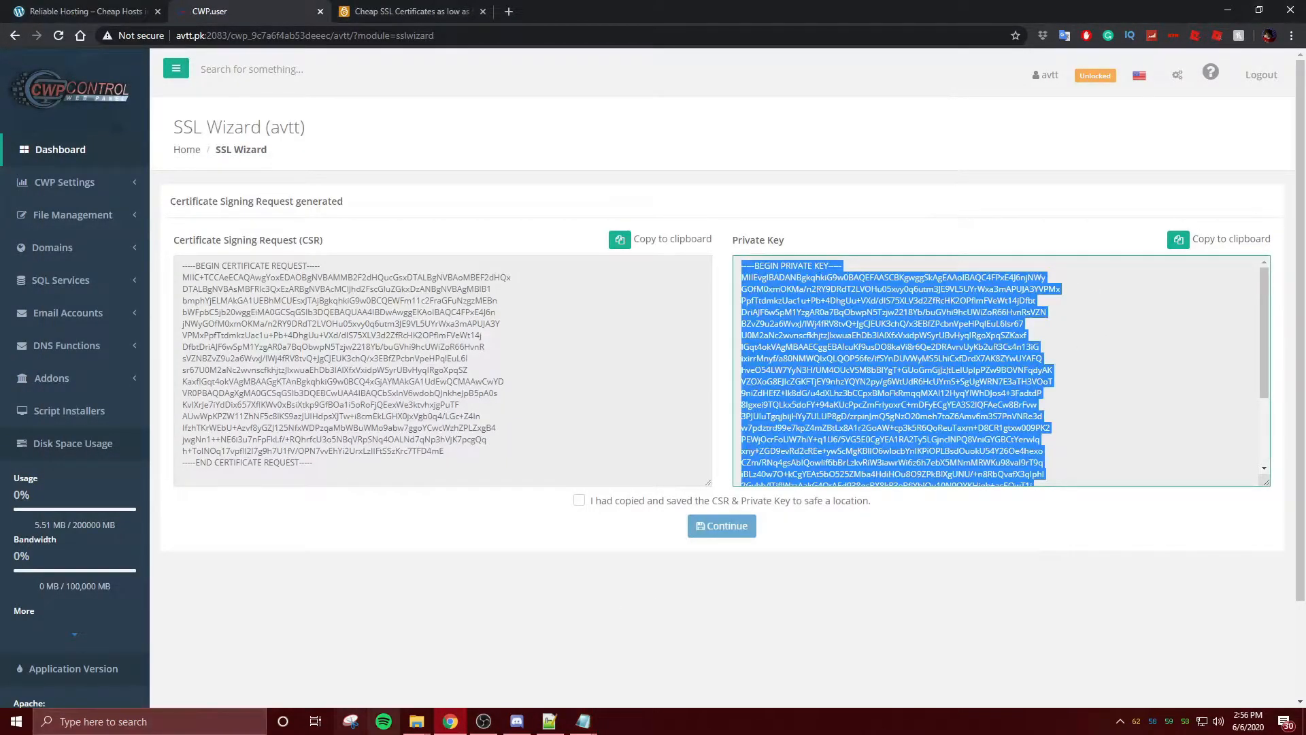
mouse_move(583, 721)
click(629, 672)
click(605, 355)
key(ctrl+a)
key(ctrl+v)
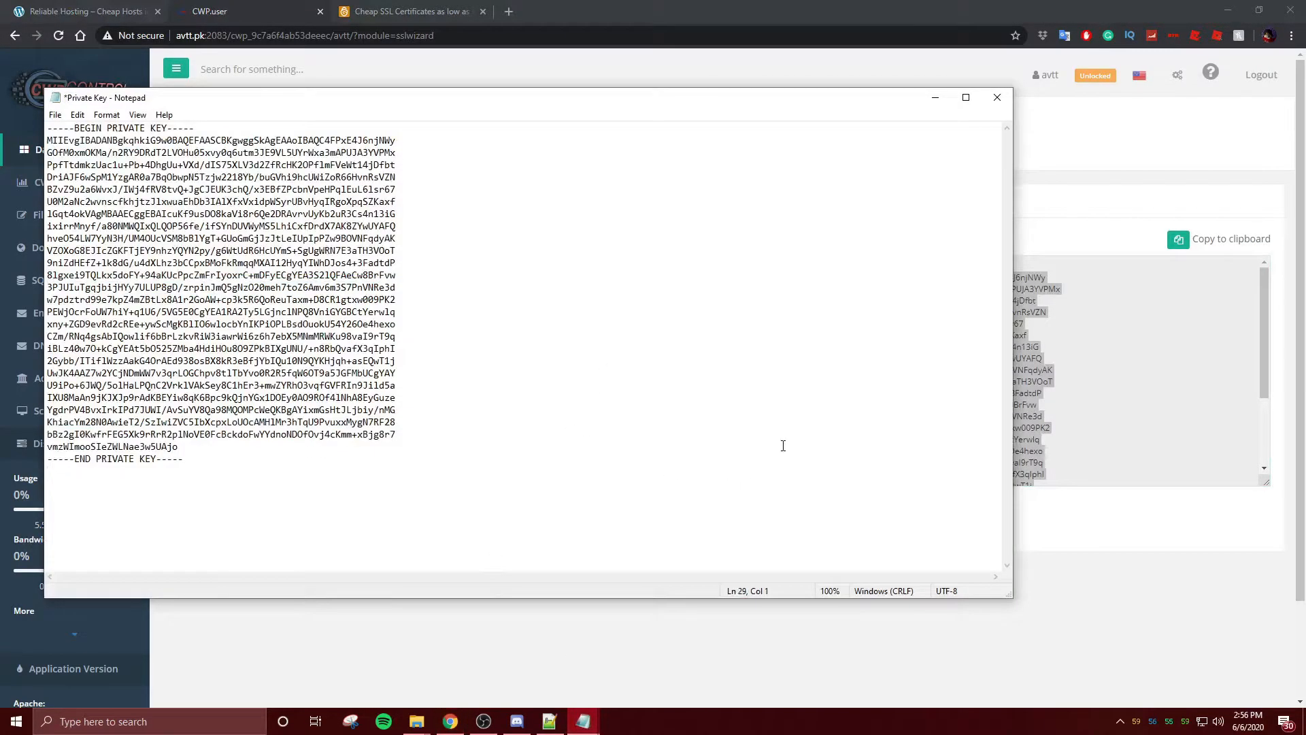
- Close both Notepad files, tick the saved confirmation, and continue the wizard
click(997, 97)
click(591, 717)
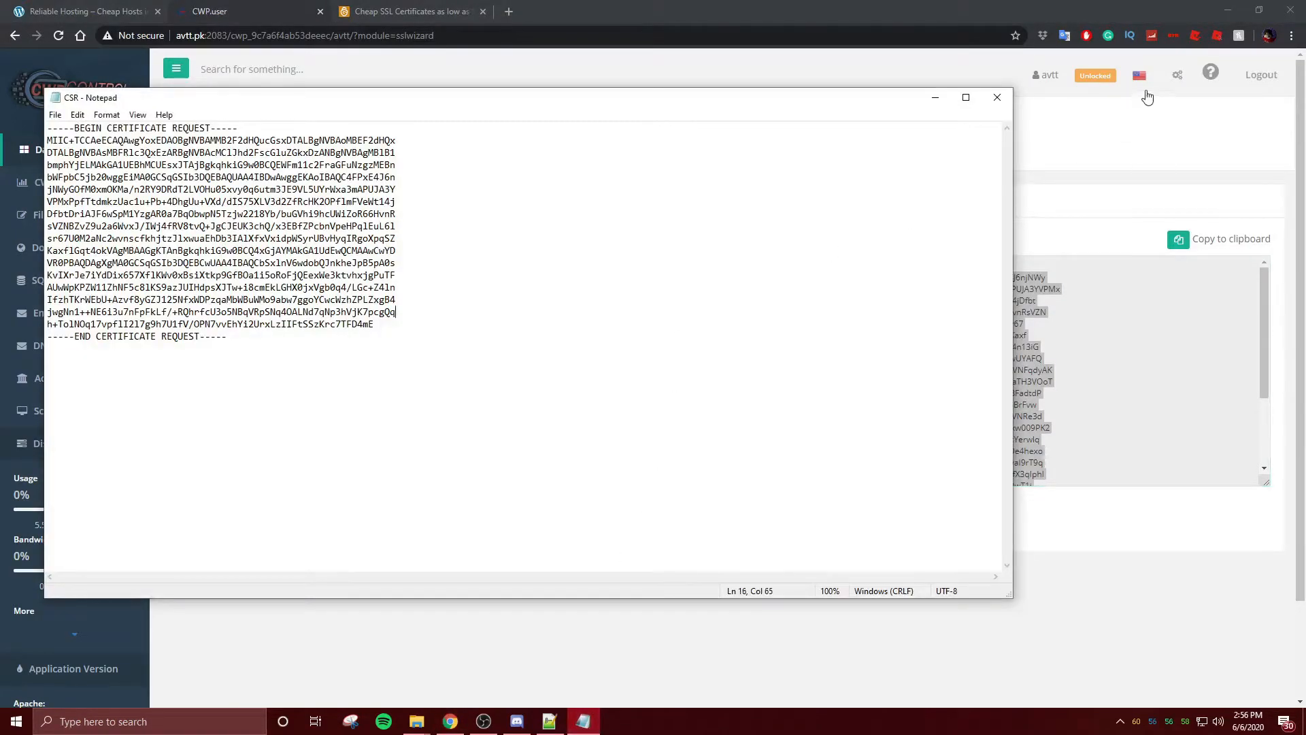
click(997, 98)
click(1039, 259)
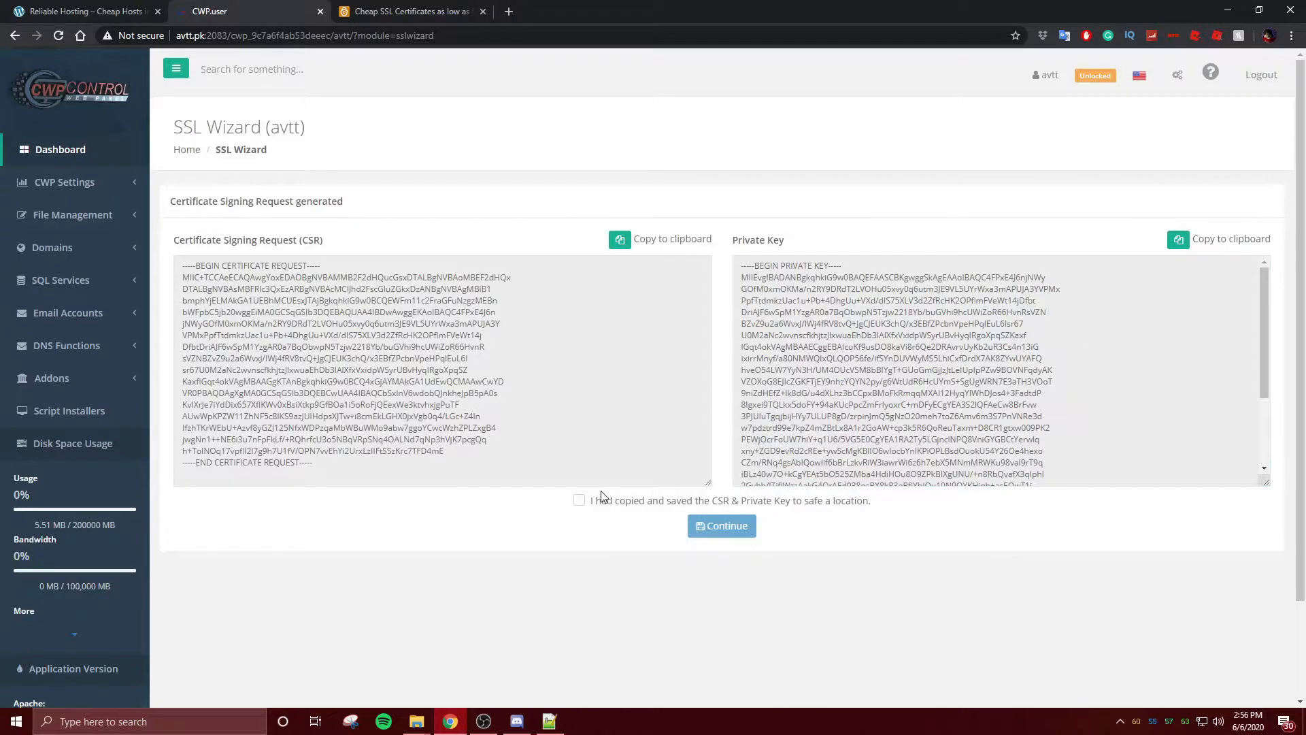
click(579, 502)
click(722, 526)
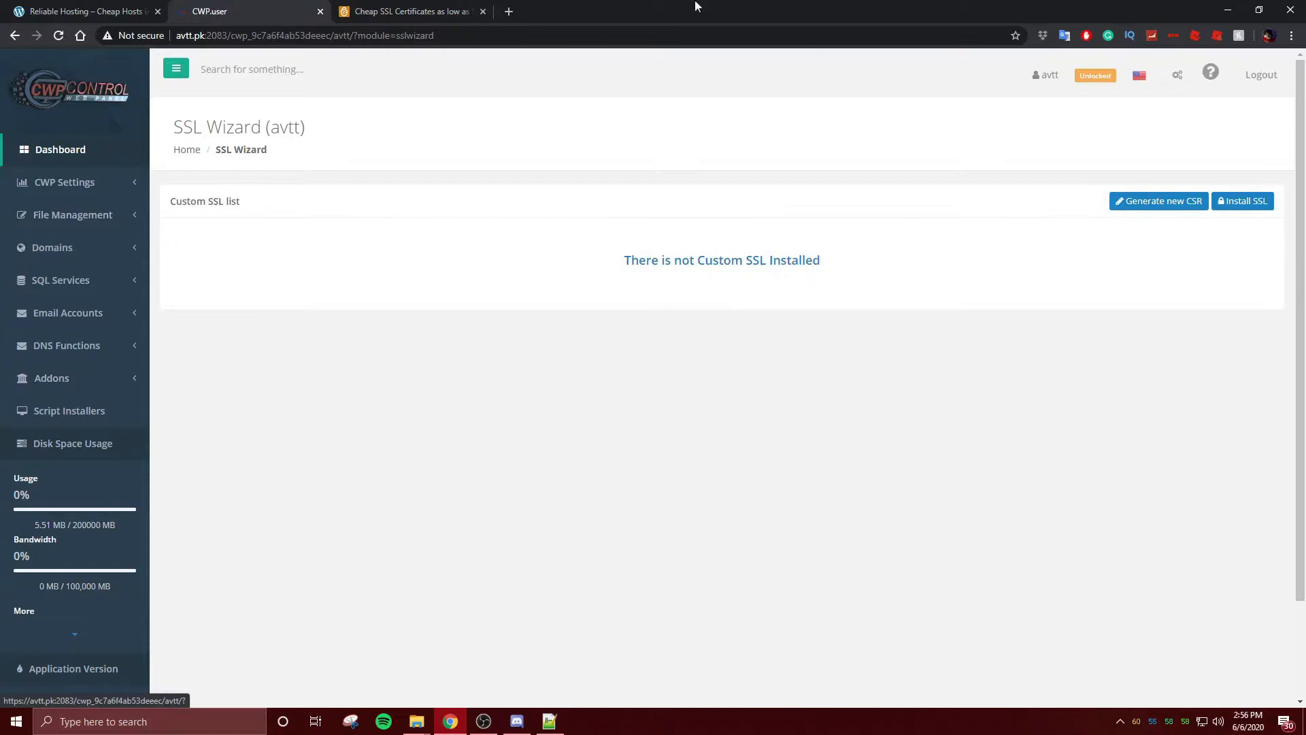
- On the GoGetSSL site, open the domain validation certificates page
click(435, 10)
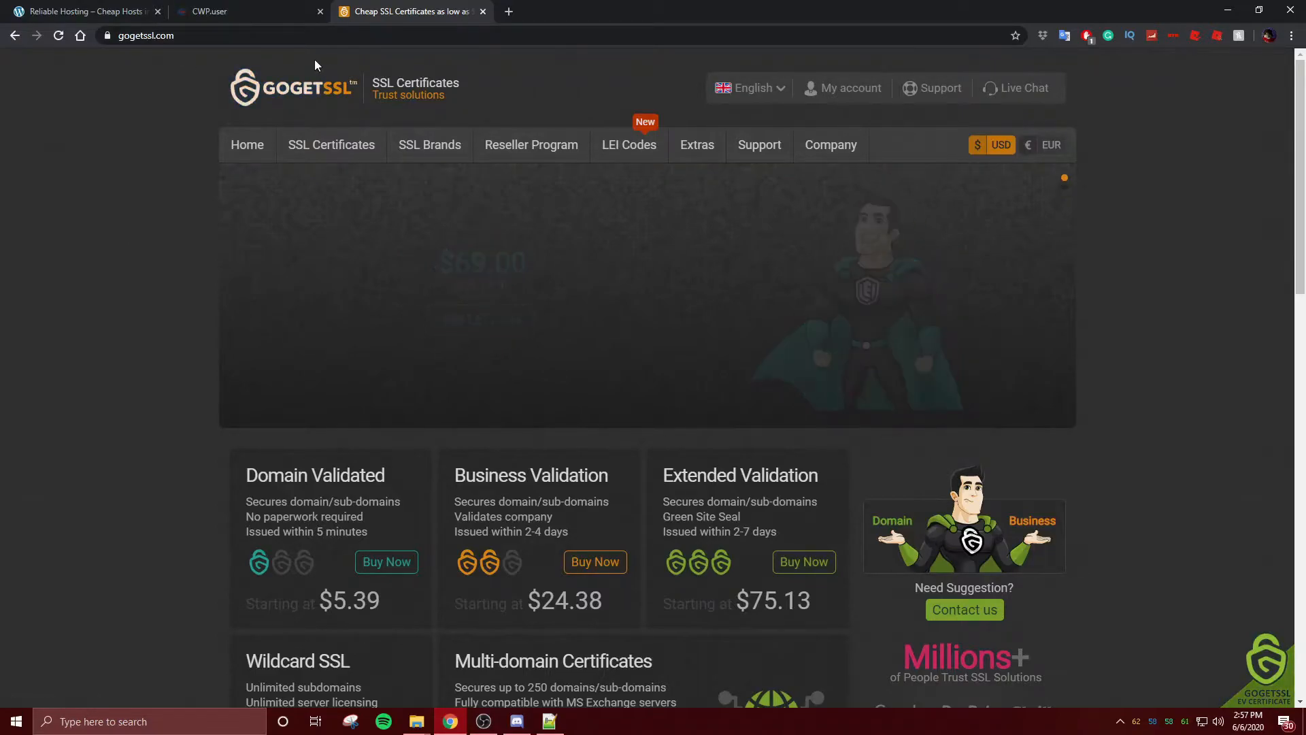
mouse_move(314, 156)
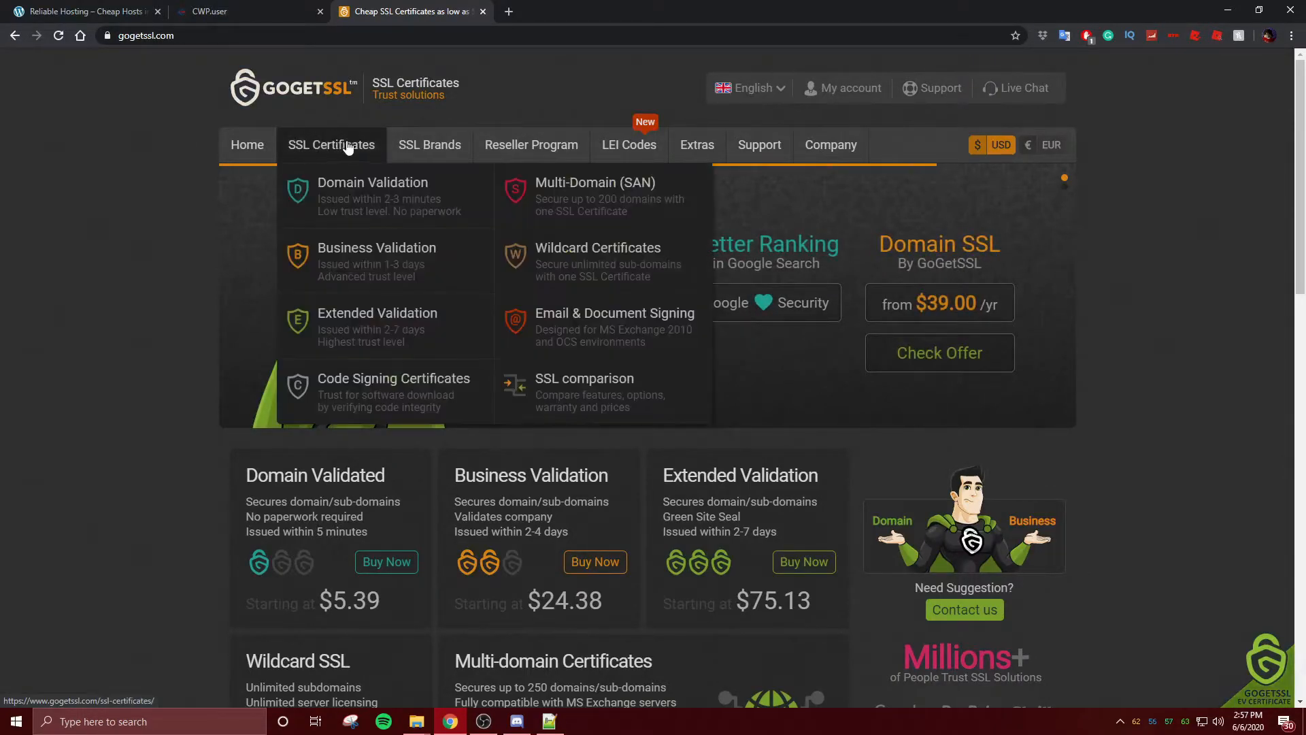
click(357, 189)
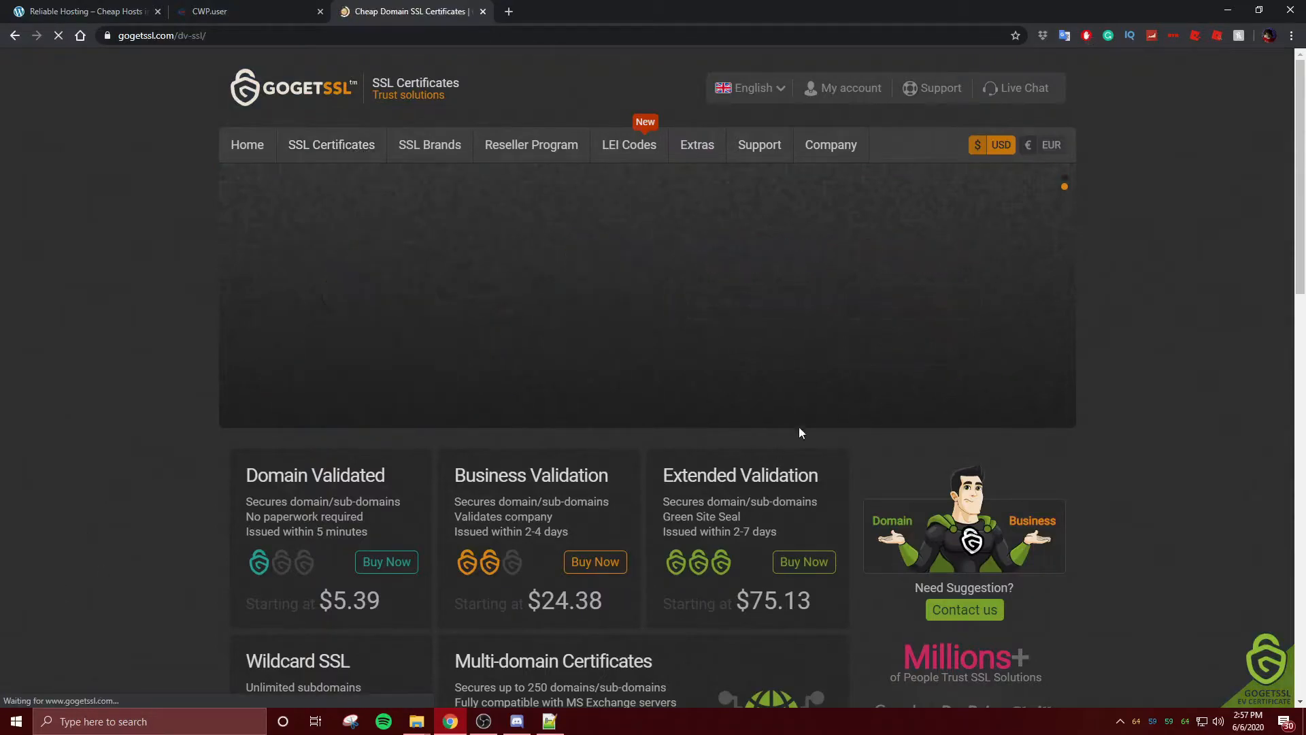
- Open the Unlimited Free SSL details and start its Try Free SSL order
scroll(786, 352, down, 4)
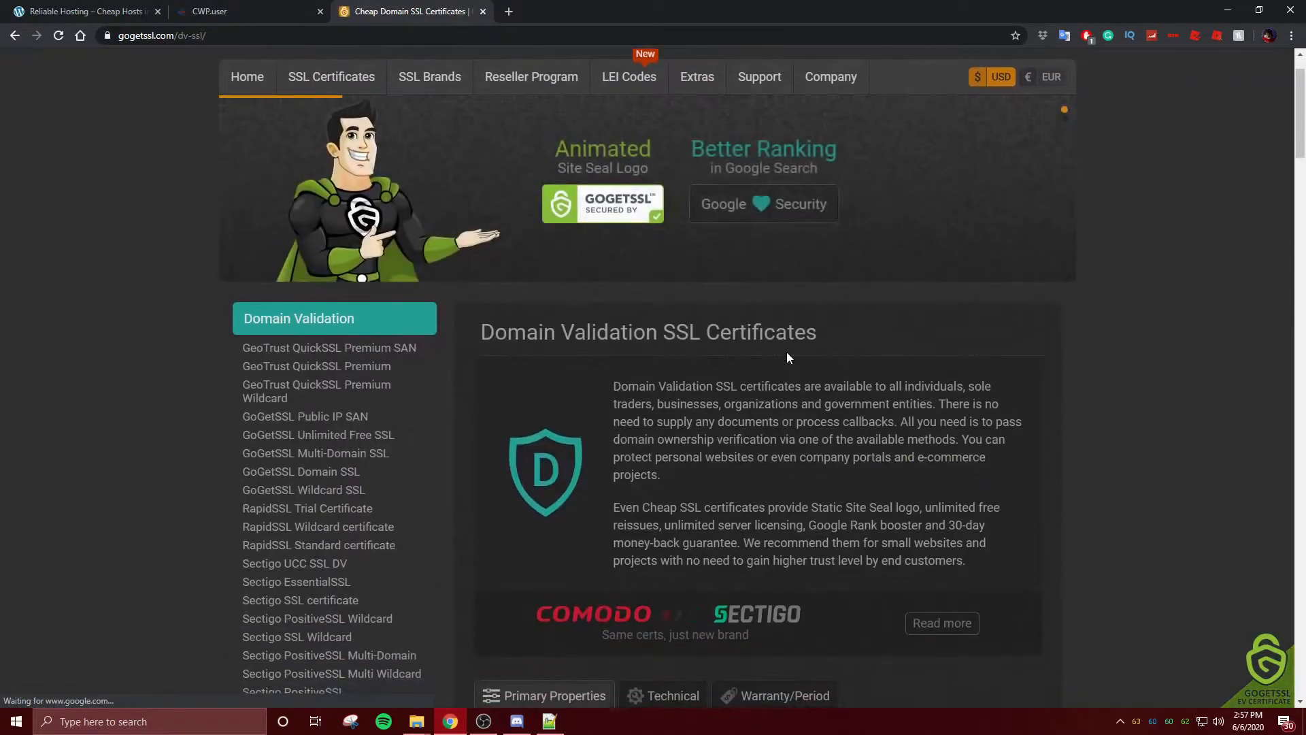
scroll(786, 345, down, 8)
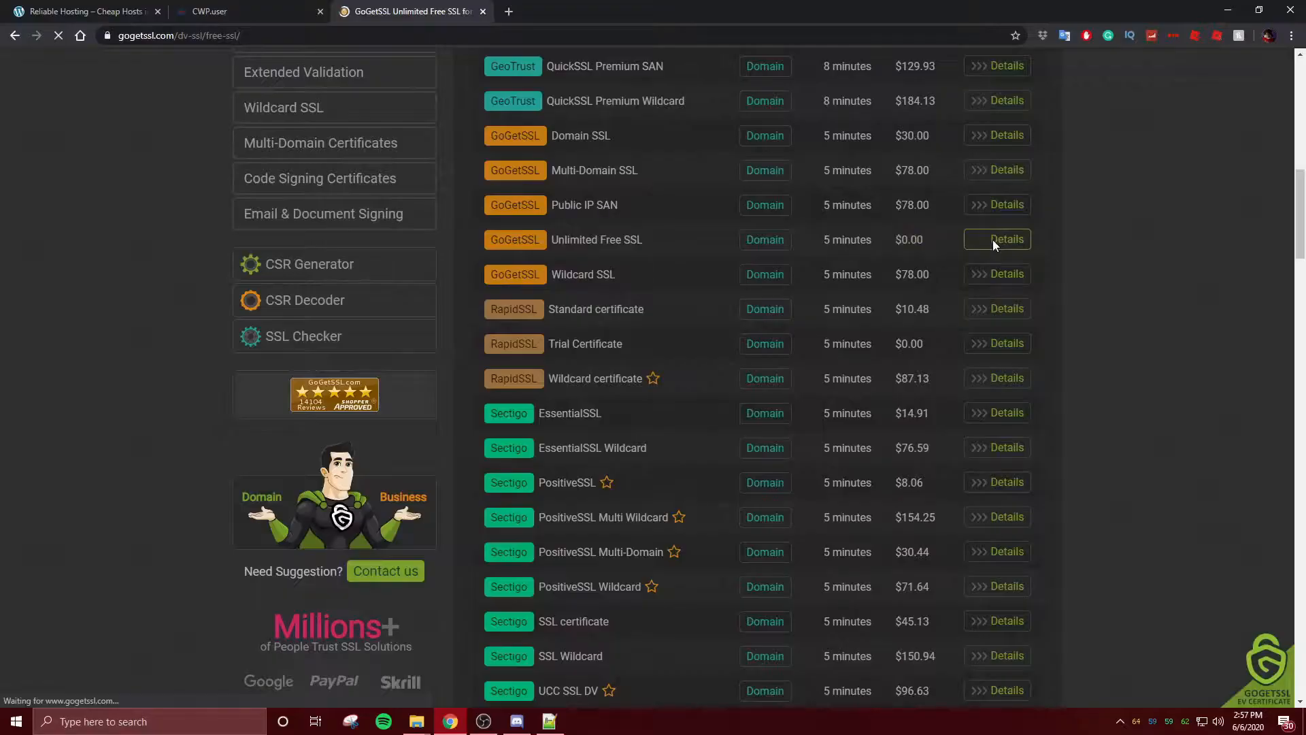
click(1093, 134)
scroll(1016, 453, down, 5)
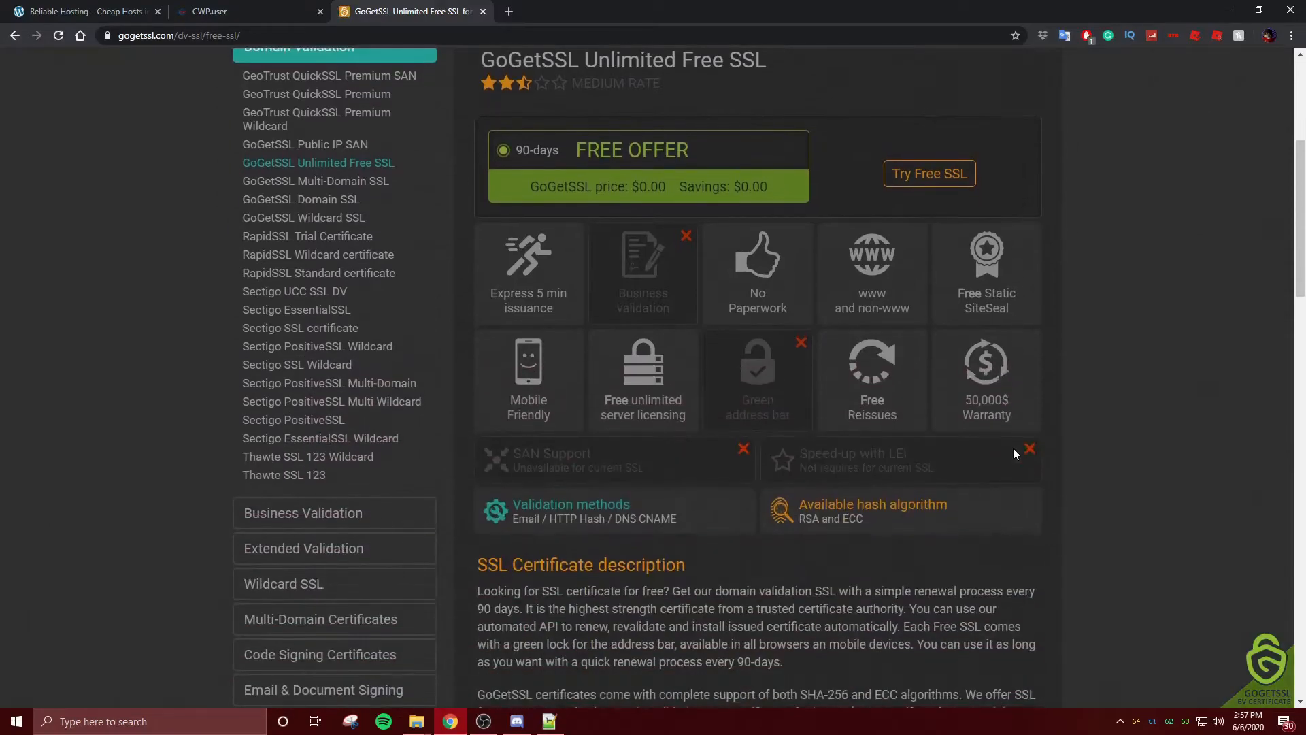
scroll(530, 158, down, 7)
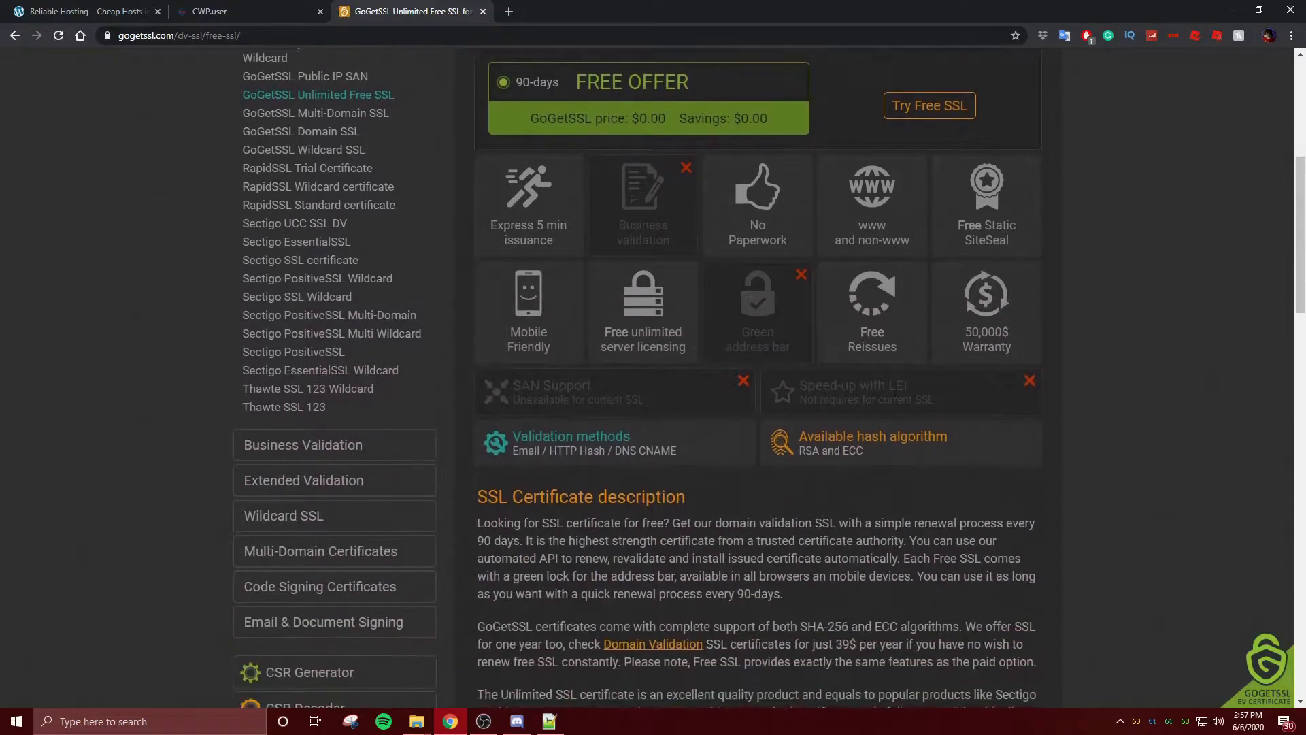
scroll(650, 304, up, 8)
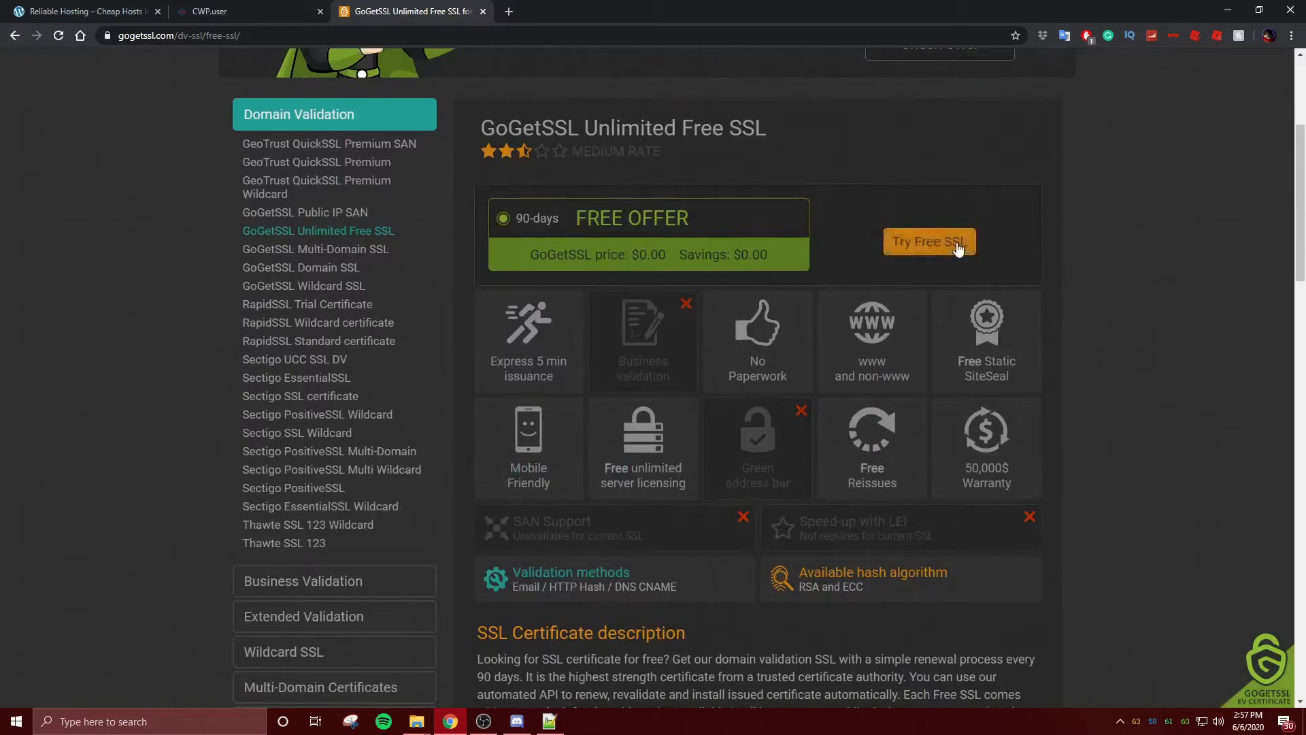
click(930, 242)
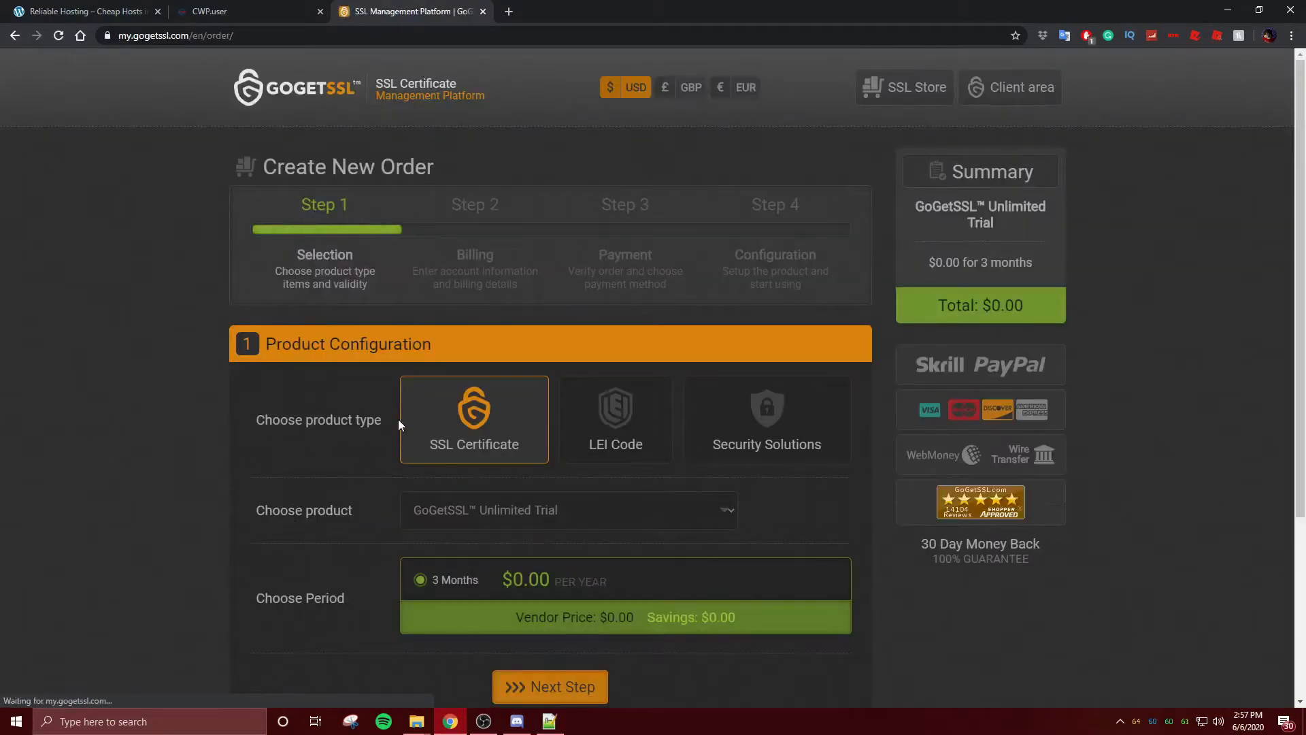
- Continue to the account step of the order and sign in to GoGetSSL
scroll(588, 481, down, 3)
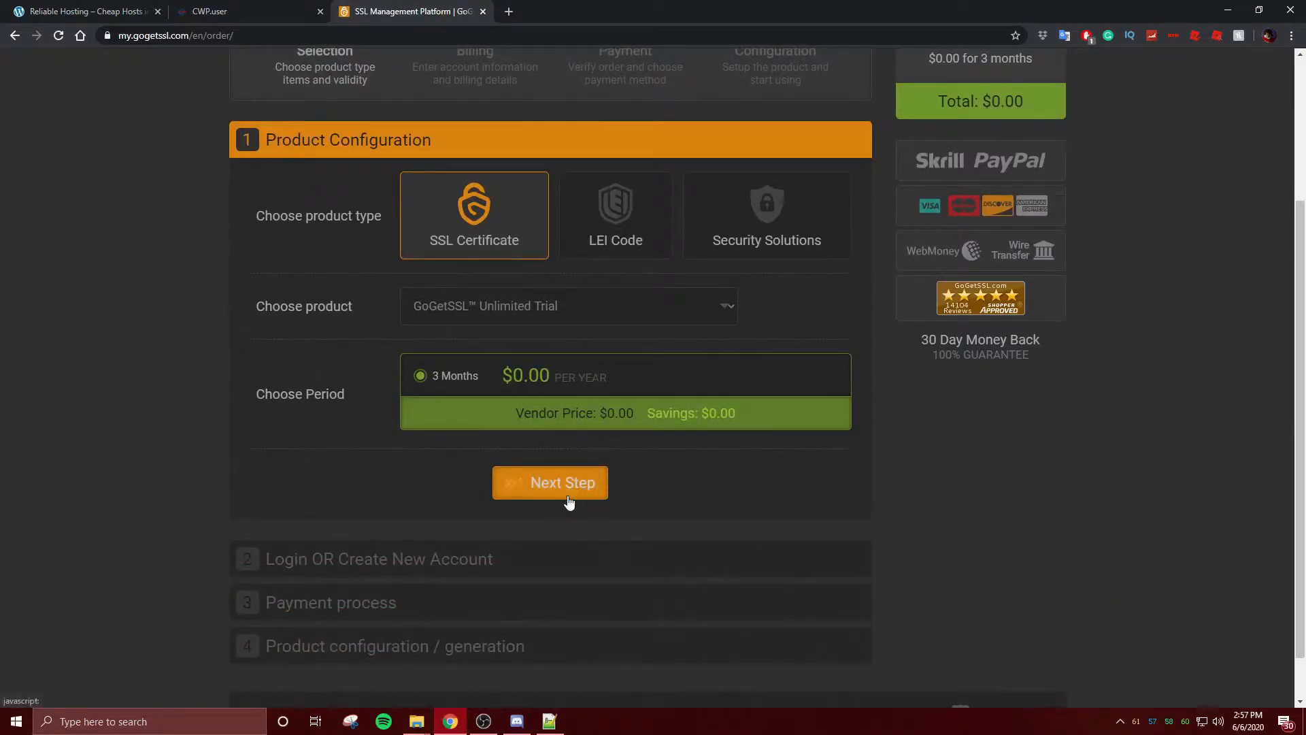
click(565, 491)
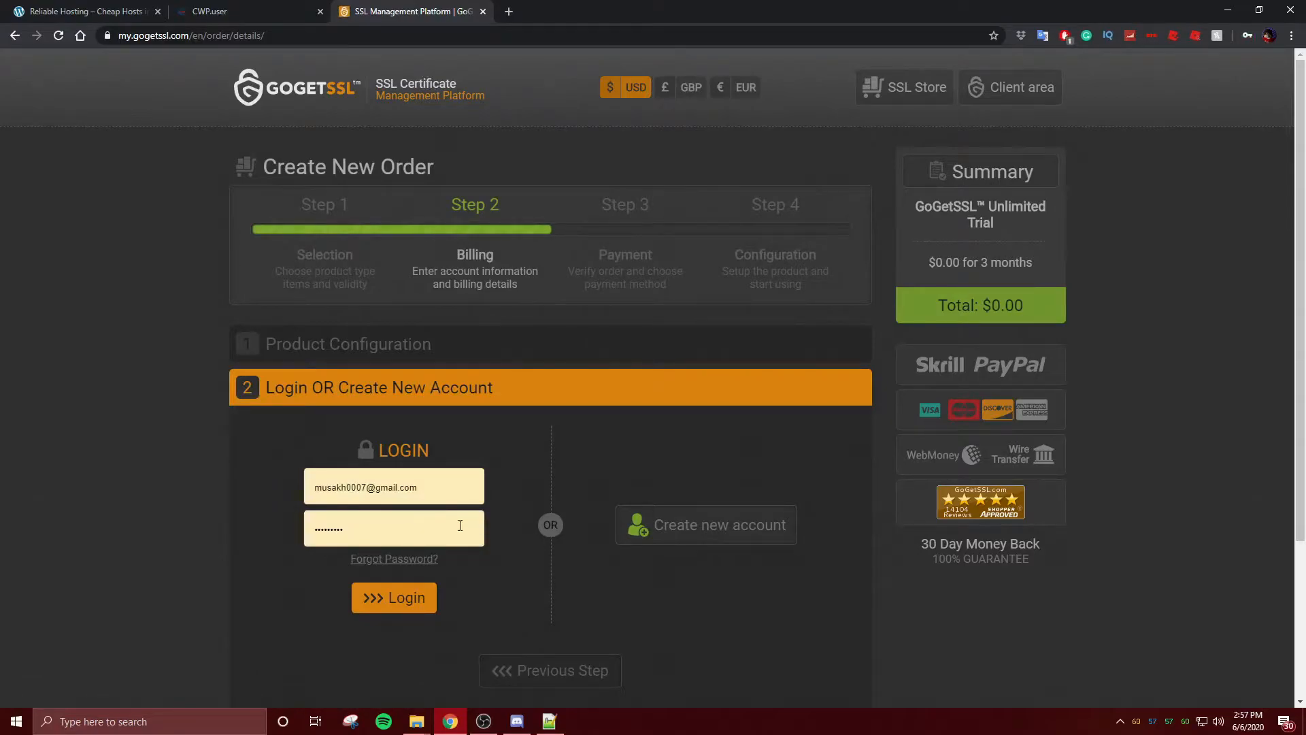
click(359, 593)
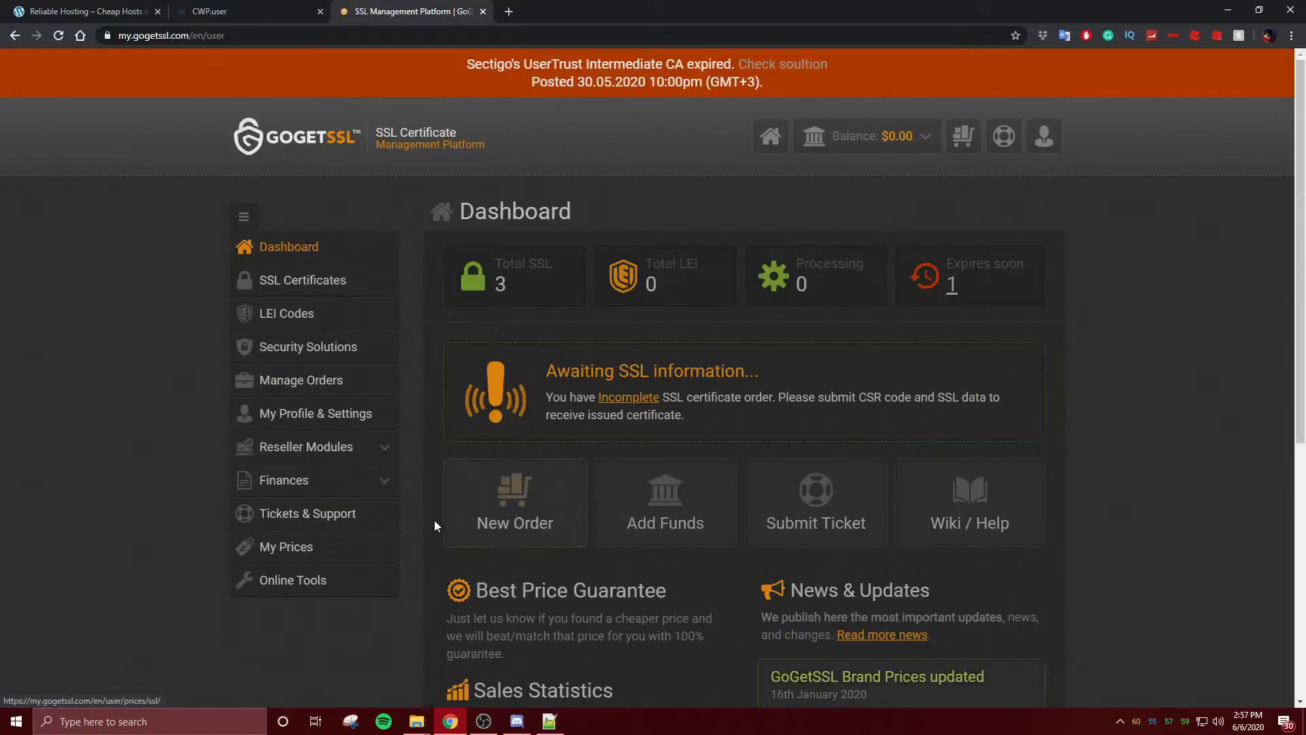
- List the SSL certificate orders and open the incomplete Unlimited Trial order's details
click(304, 280)
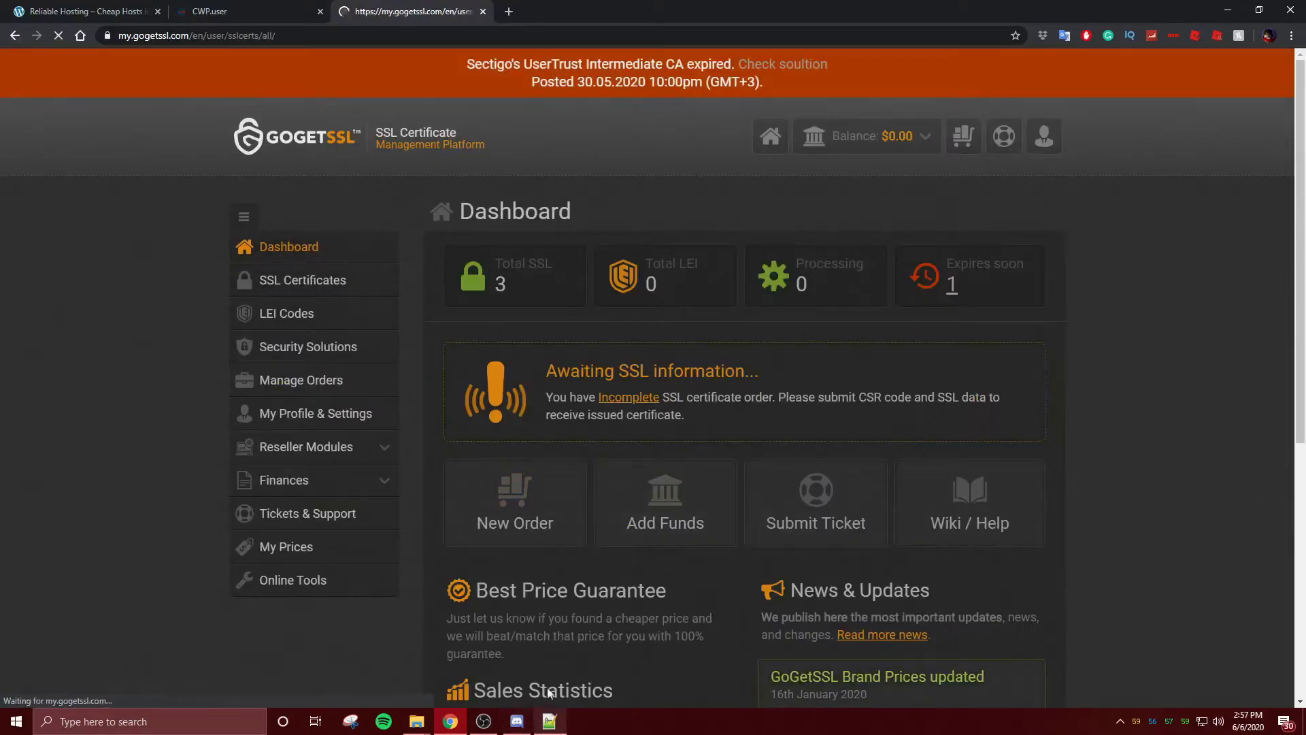
scroll(843, 511, down, 1)
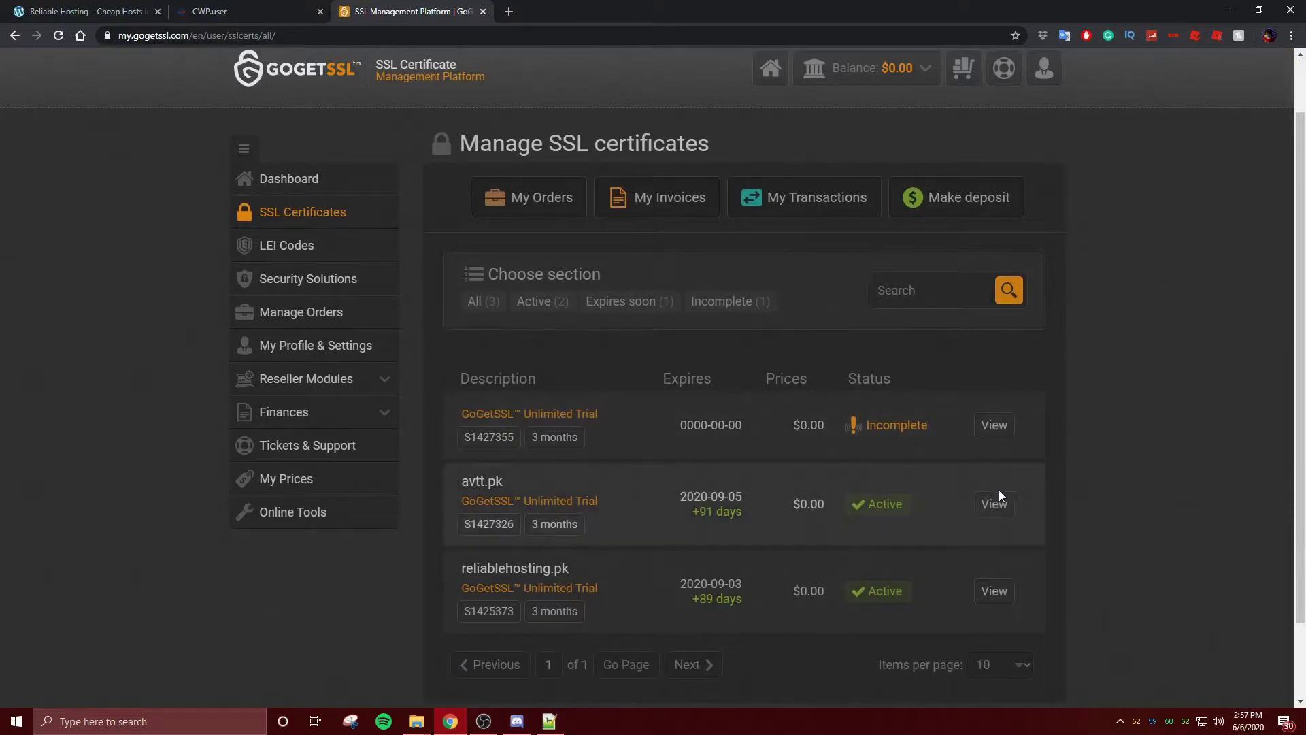
click(994, 429)
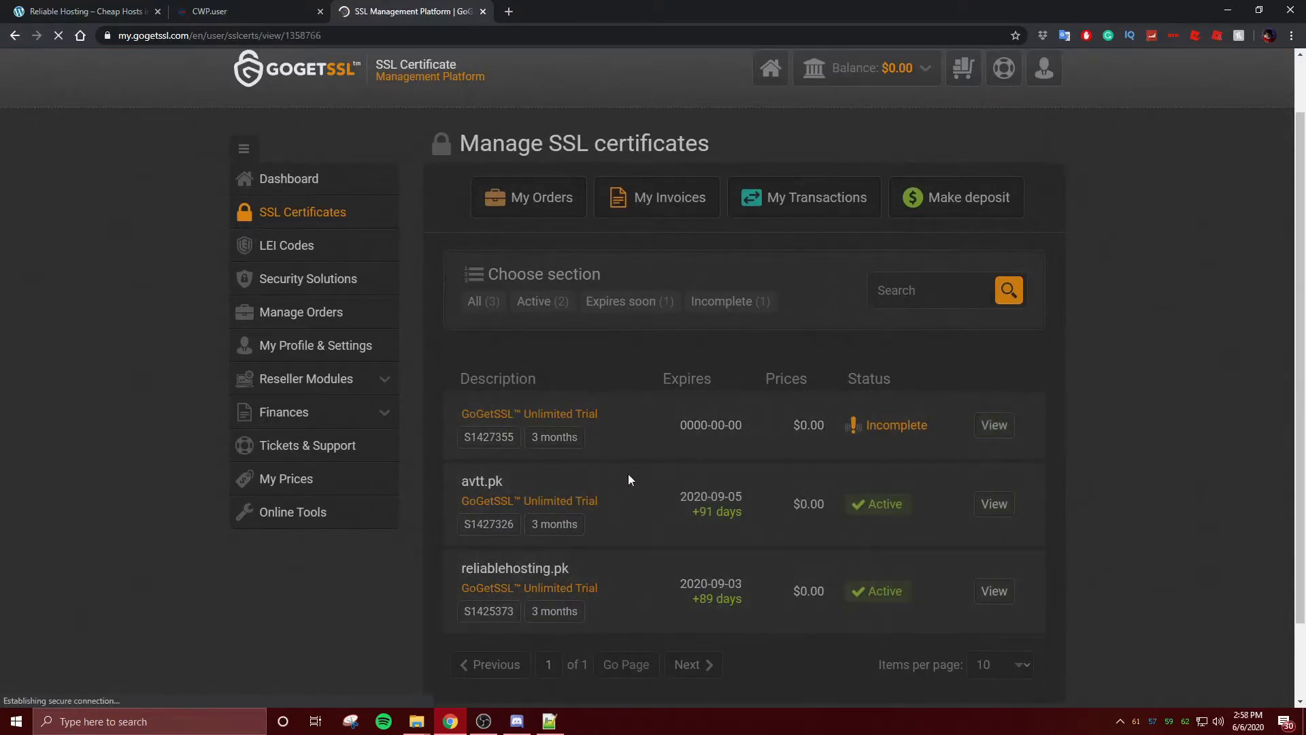
scroll(577, 557, down, 4)
scroll(569, 579, down, 1)
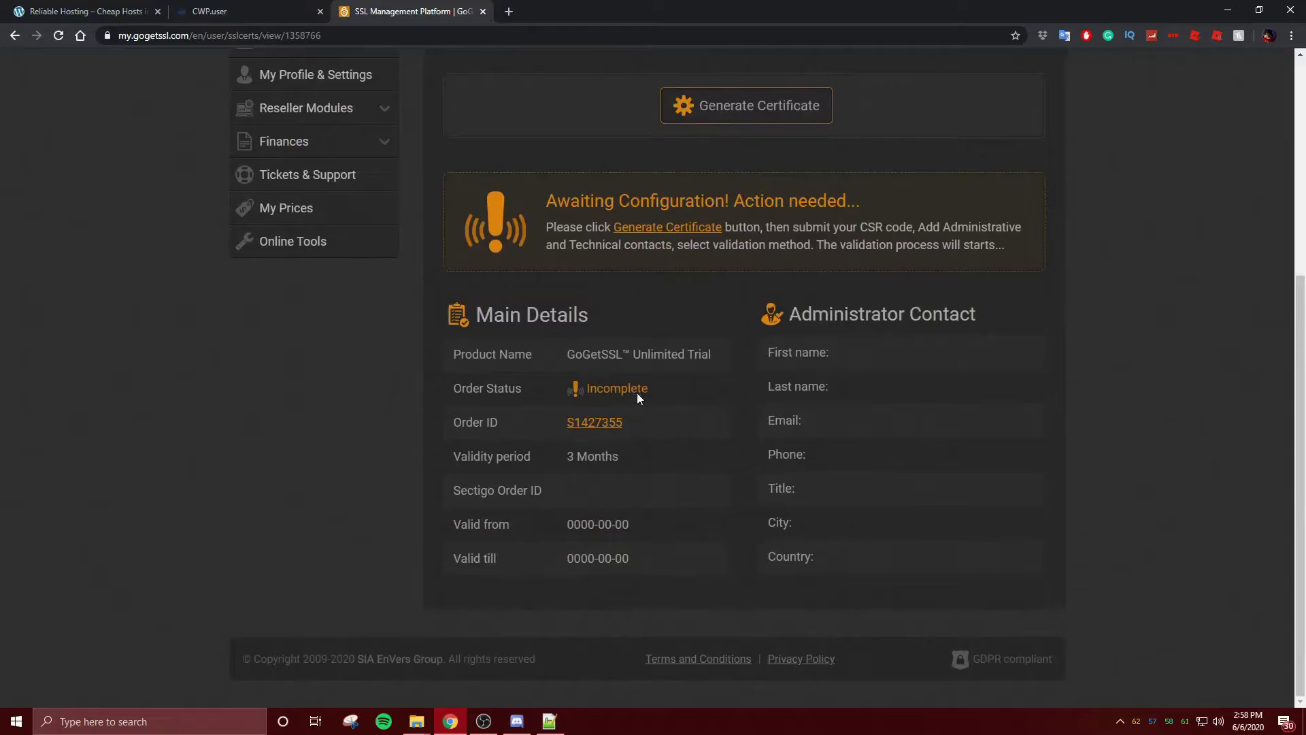
scroll(748, 109, up, 3)
- Start generating the certificate and open the avtt.pk CSR file from the SSL files folder
click(775, 307)
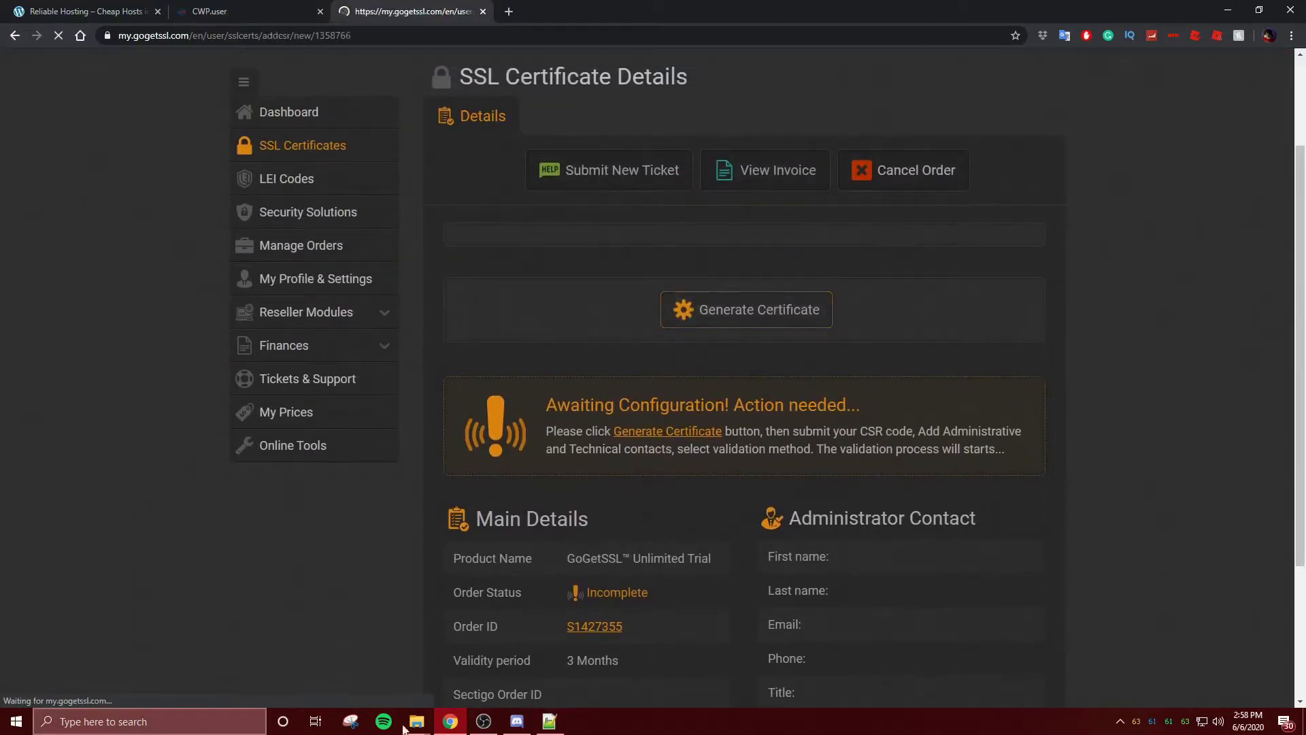
scroll(790, 401, down, 4)
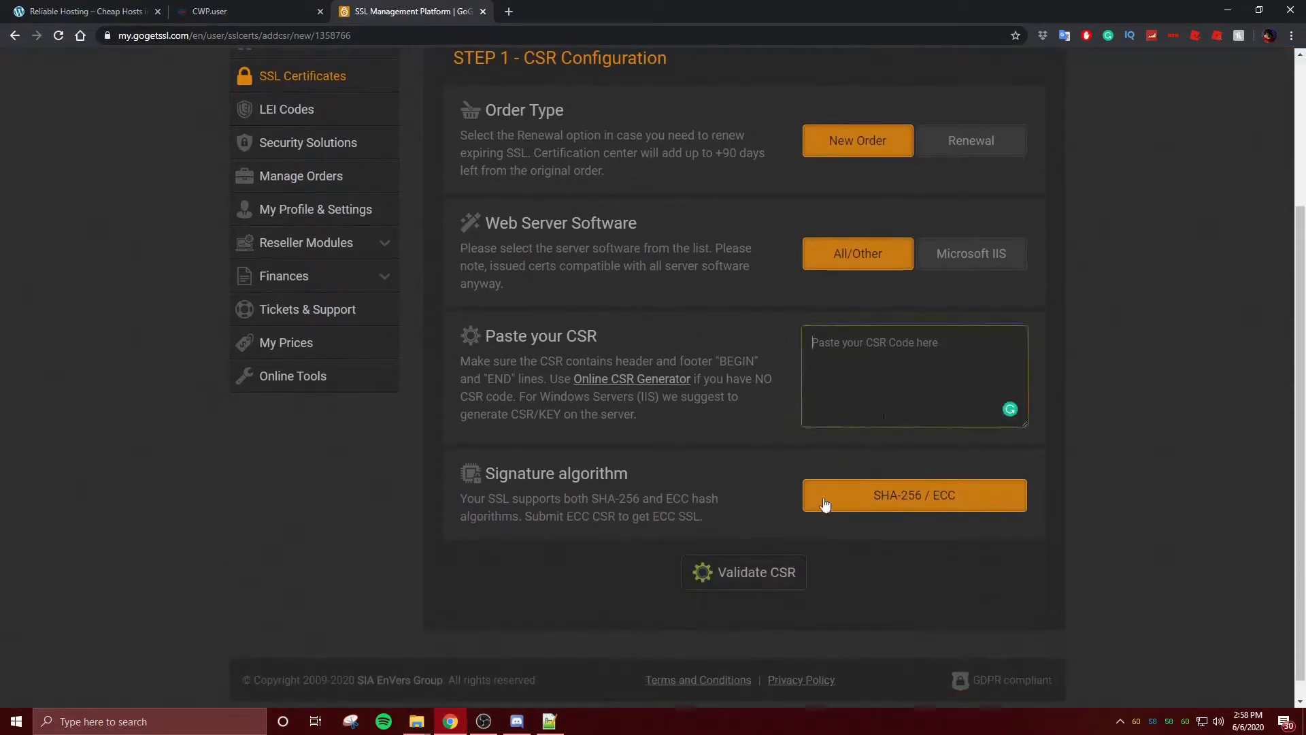
click(554, 721)
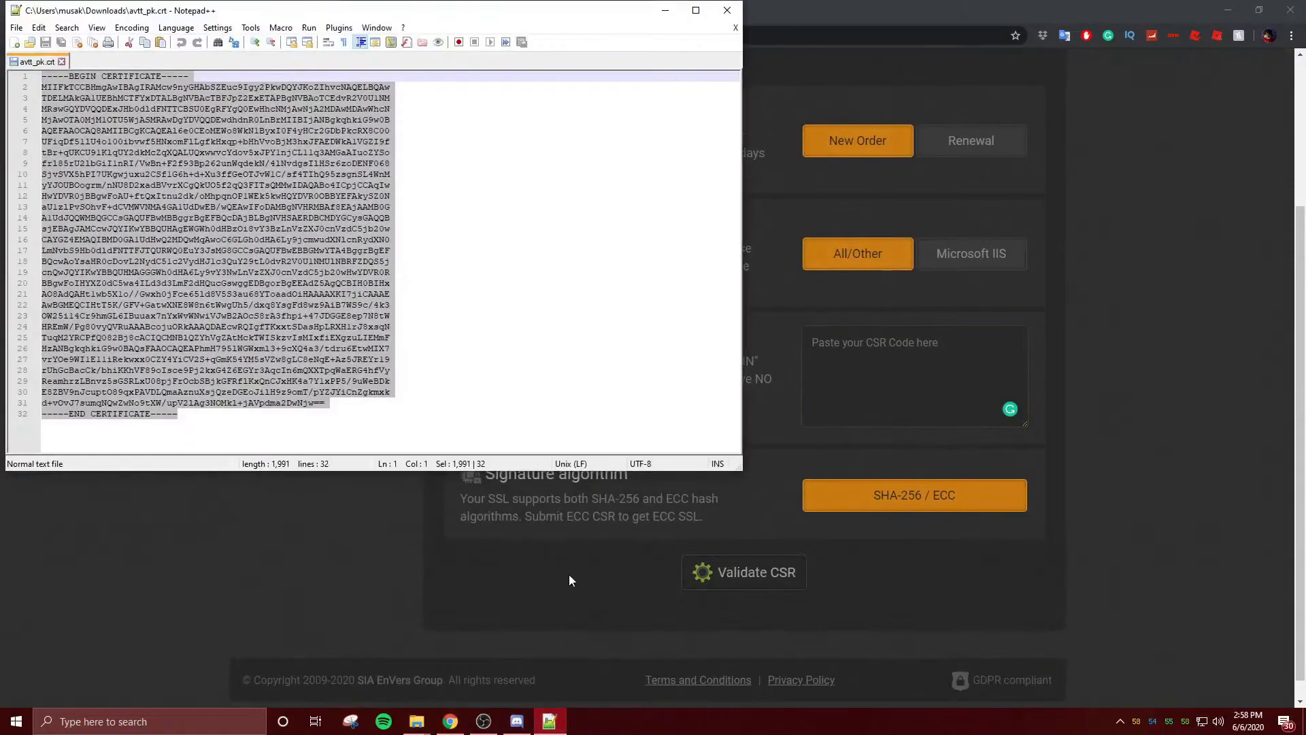
click(572, 579)
mouse_move(416, 721)
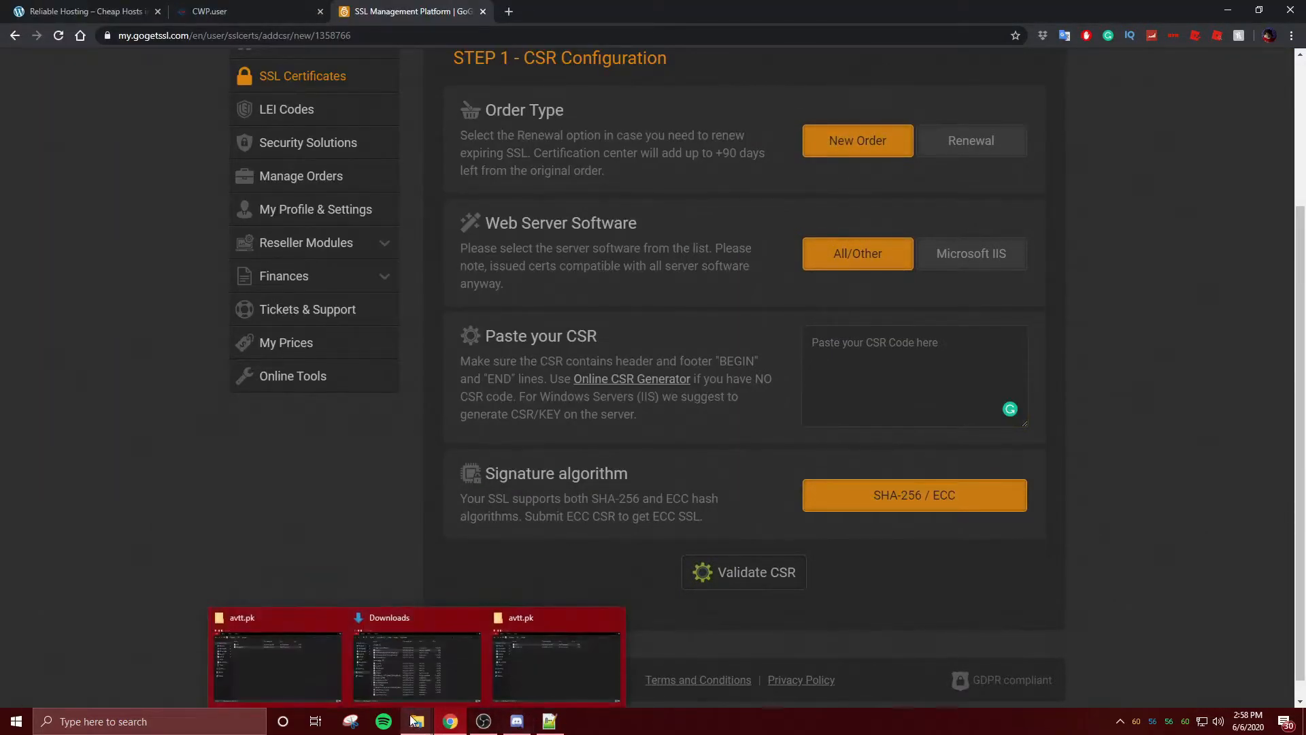
click(515, 668)
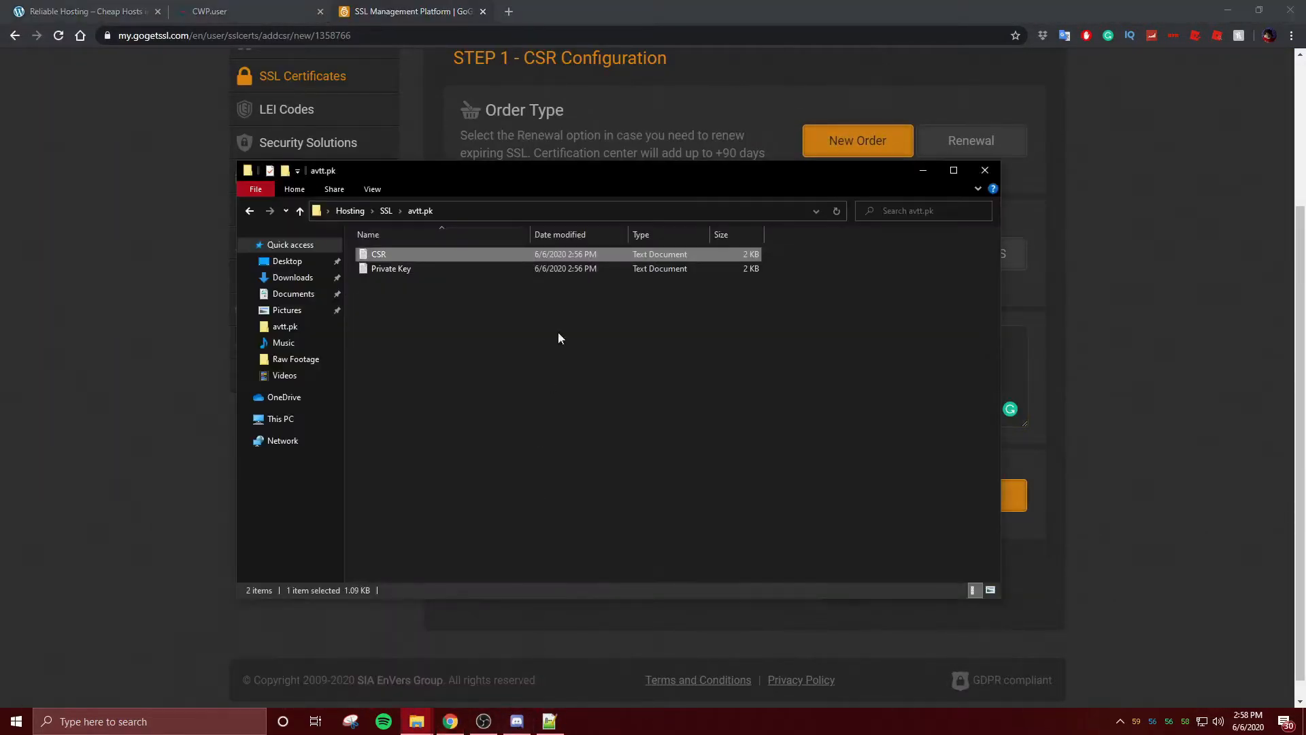
double_click(570, 257)
- Paste the full CSR text into GoGetSSL's Paste your CSR field and validate it
key(ctrl+a)
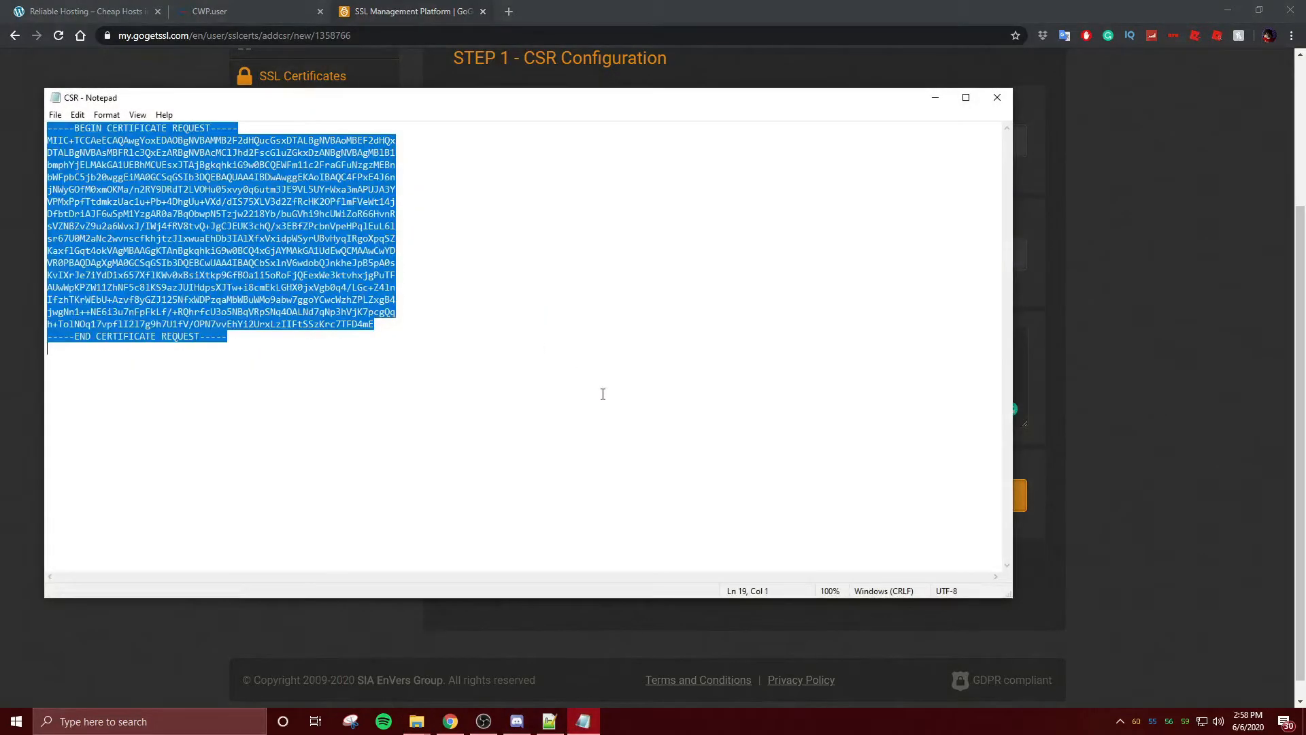
click(1063, 359)
text(-----BEGIN CERTIFICATE REQUEST----- MIIC+TCCAeECAQAwgYoxEDAOBgNVBAMMB2F2dHQucGsxDTALBgNVBAoMBEF2dHQx DTALBgNVBAsMBFRlc3QxEzARBgNVBAcMClJhd2FscGluZGkxDzANBgNVBAgMBlB1 bmphYjELMAkGA1UEBhMCUEsxJTAjBgkqhkiG9w0BCQEWFm11c2FraGFuNzgzMEBn bWFpbC5jb20wggEiMA0GCSqGSIb3DQEBAQUAA4IBDwAwggEKAoIBAQC4FPxE4J6n jNWyGOfM0xmOKMa/n2RY9DRdT2LVOHu05xvy0q6utm3JE9VL5UYrWxa3mAPUJA3Y VPMxPpfTtdmkzUac1u+Pb+4DhgUu+VXd/dIS75XLV3d2ZfRcHK2OPflmFVeWt14j DfbtDriAJF6wSpM1YzgAR0a7BqObwpN5Tzjw2218Yb/buGVhi9hcUWiZoR66HvnR sVZNBZvZ9u2a6WvxJ/IWj4fRV8tvQ+JgCJEUK3chQ/x3EBfZPcbnVpeHPqlEuL6l sr67U0M2aNc2wvnscfkhjtzJlxwuaEhDb3IAlXfxVxidpWSyrUBvHyqIRgoXpqSZ KaxflGqt4okVAgMBAAGgKTAnBgkqhkiG9w0BCQ4xGjAYMAkGA1UdEwQCMAAwCwYD VR0PBAQDAgXgMA0GCSqGSIb3DQEBCwUAA4IBAQCbSx1nV6wdobQJnkheJpB5pA0s KvIXrJe7iYdDix657XflKWv0xBsiXtkp9GfBOa1i5oRoFjQEexWe3ktvhxjgPuTF AUwWpKPZW11ZhNF5c81KS9azJUIHdpsXJTw+i8cmEkLGHX0jxVgb0q4/LGc+Z4ln IfzhTKrWEbU+Azvf8yGZJ125NfxWDPzqaMbWBuWMo9abw7ggoYCwcWzhZPLZxgB4 jwgNn1++NE6i3u7nFpFkLf/+RQhrfcU3o5NBqVRpSNq4OALNd7qNp3hVjK7pcgQq h+TolNOq17vpflI2l7g9h7U1fV/OPN7vvEhYi2UrxLzIIFtSSzKrc7TFD4mE -----END CERTIFICATE REQUEST-----)
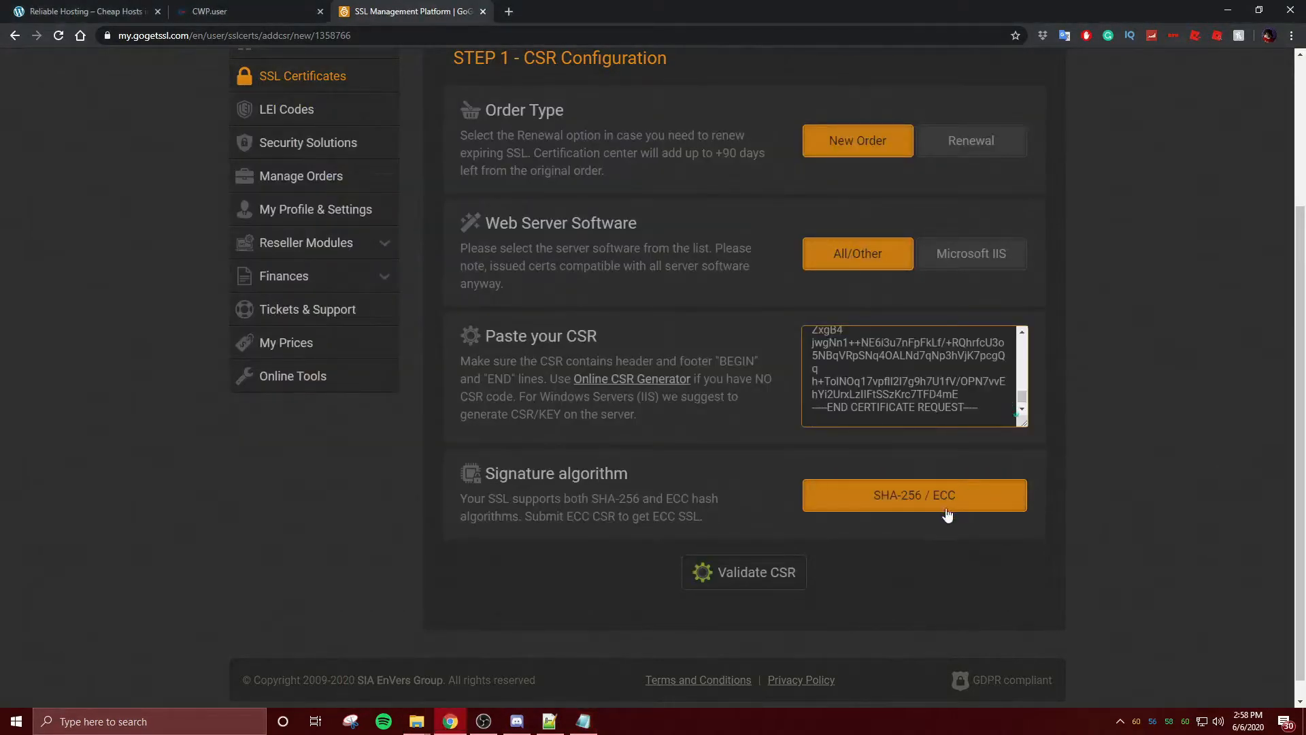
click(756, 563)
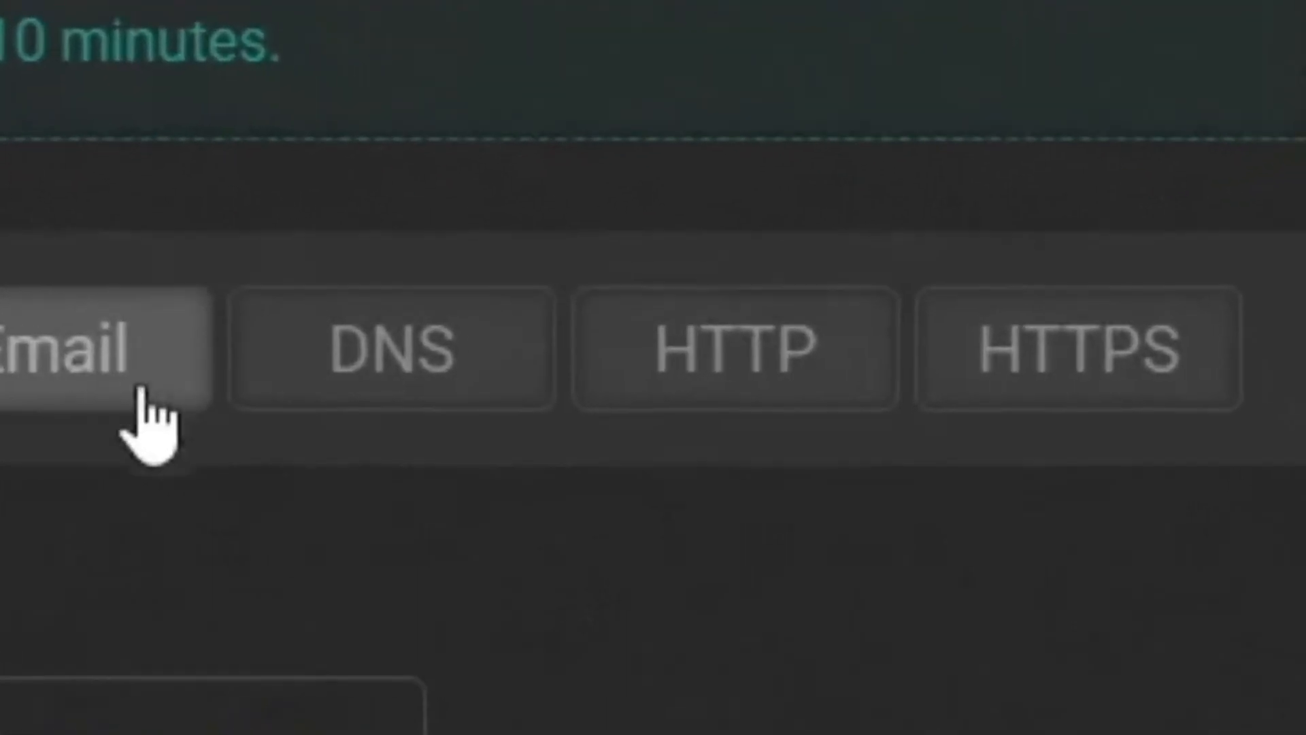
- Choose HTTP validation, autofill the administrator contact, complete generation, and continue to SSL Management
click(806, 330)
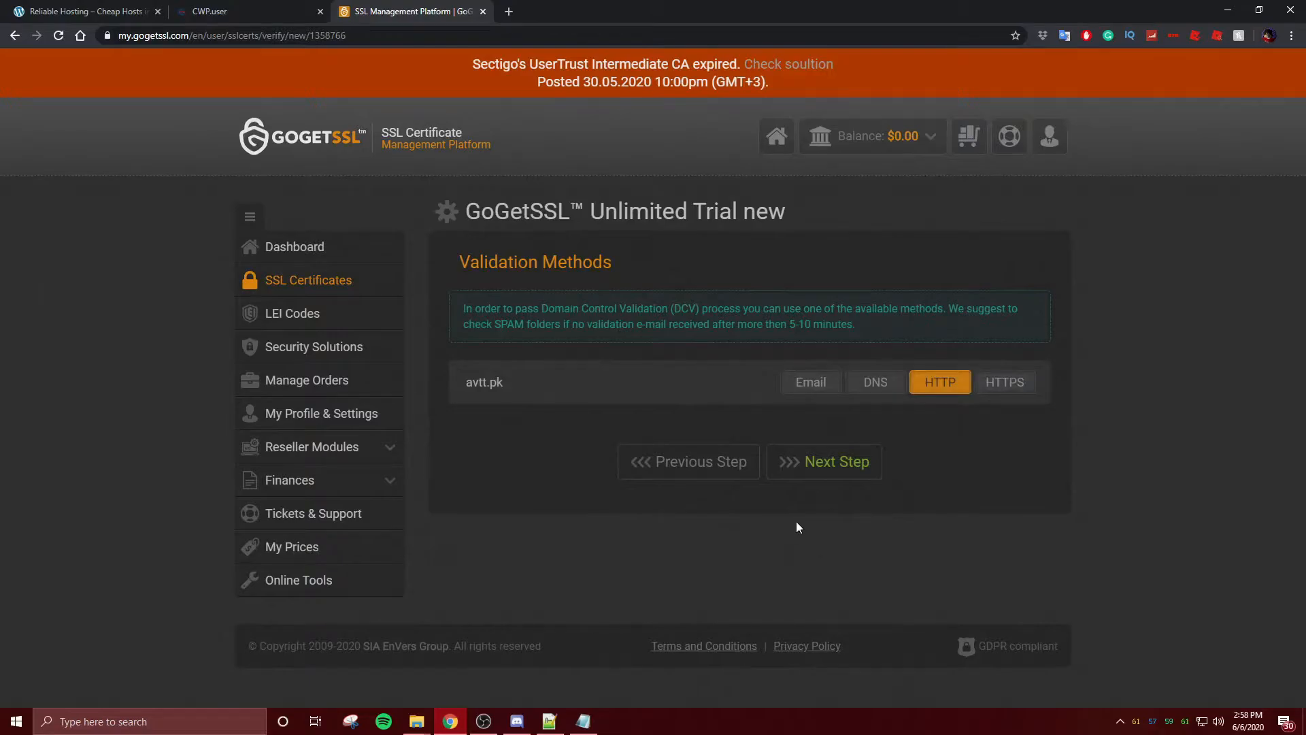
click(819, 455)
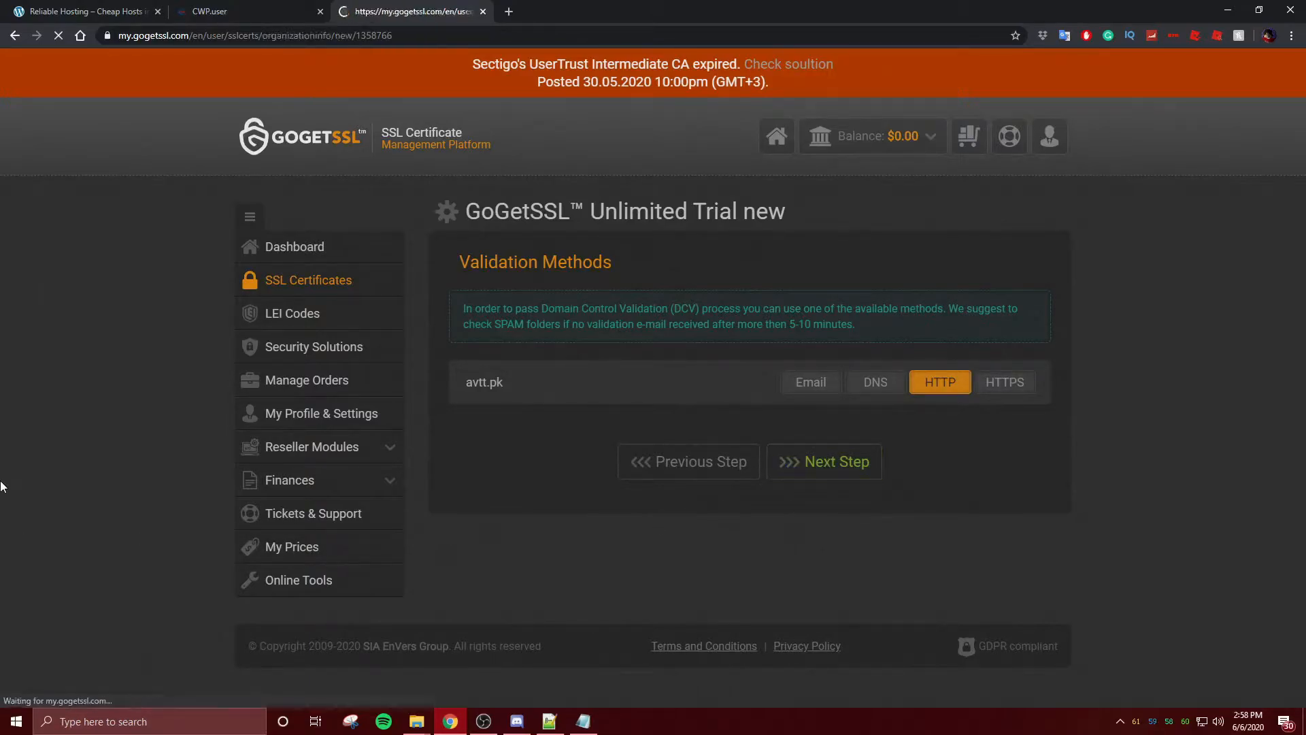
click(501, 395)
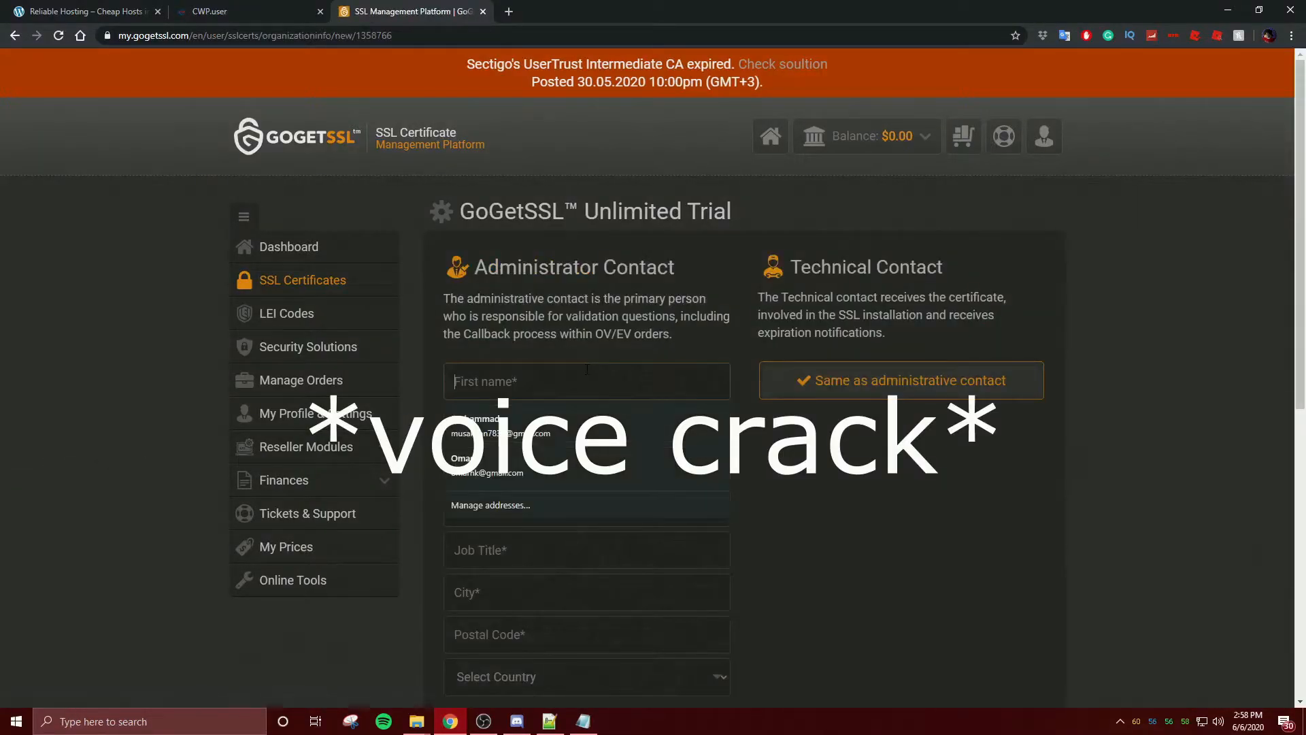
click(569, 427)
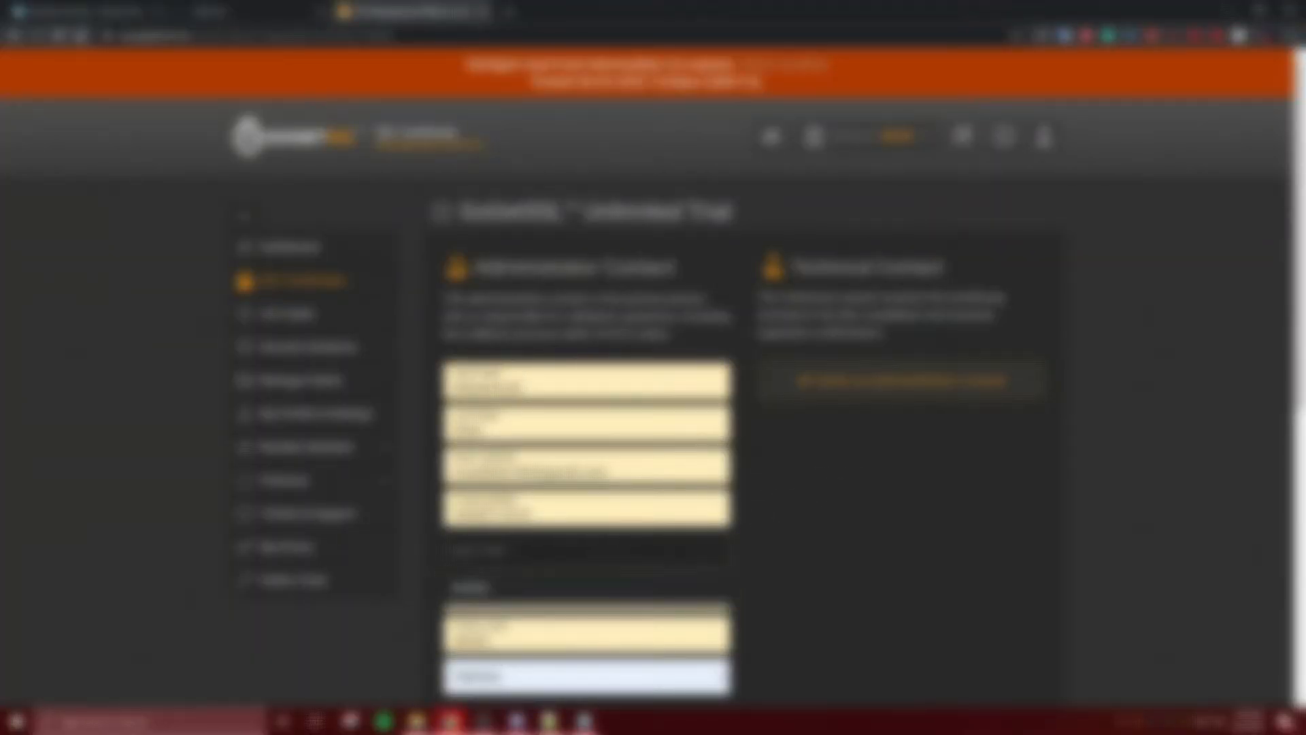
scroll(764, 597, down, 3)
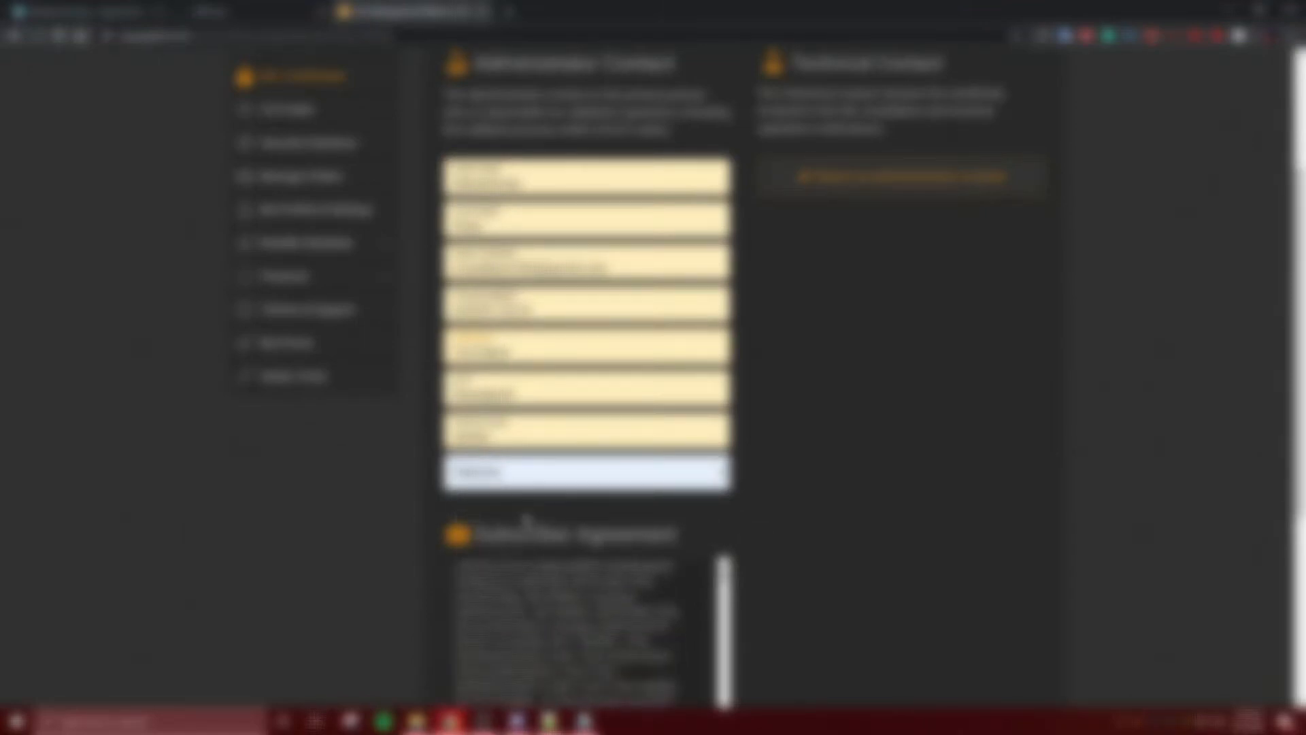
scroll(780, 563, down, 5)
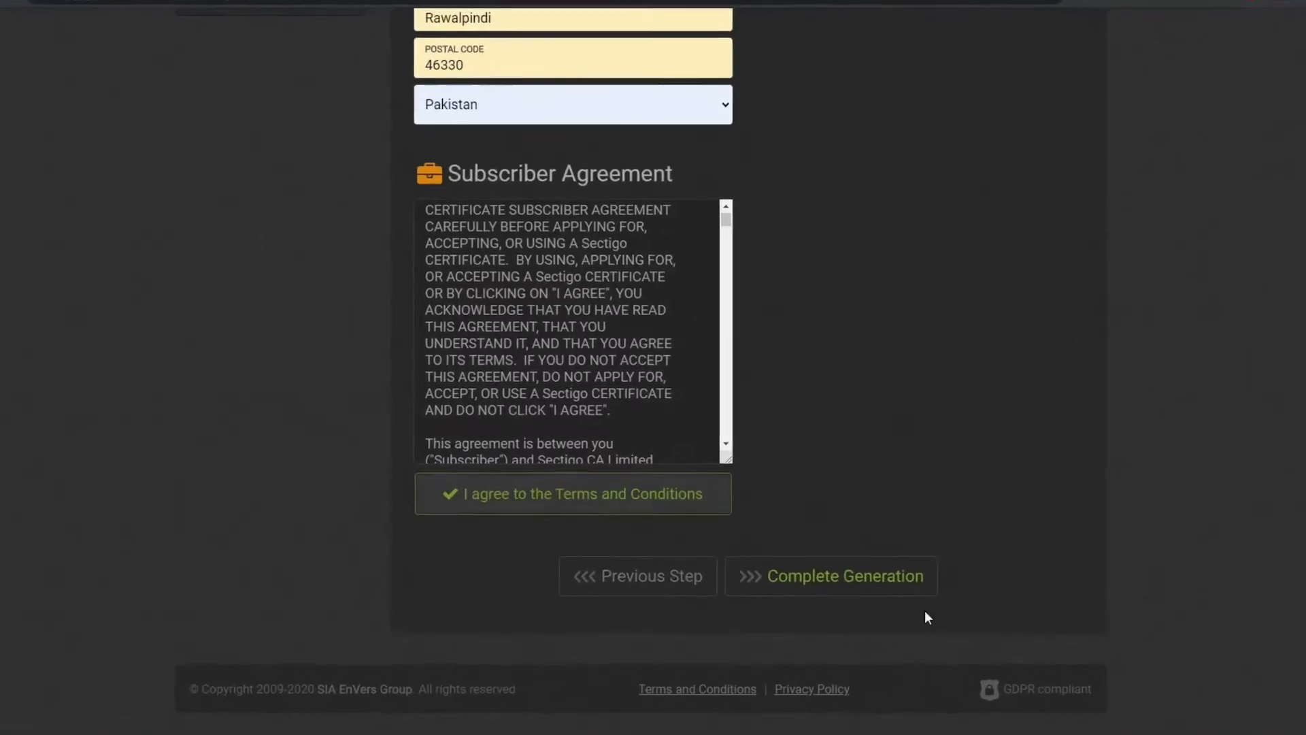
click(876, 640)
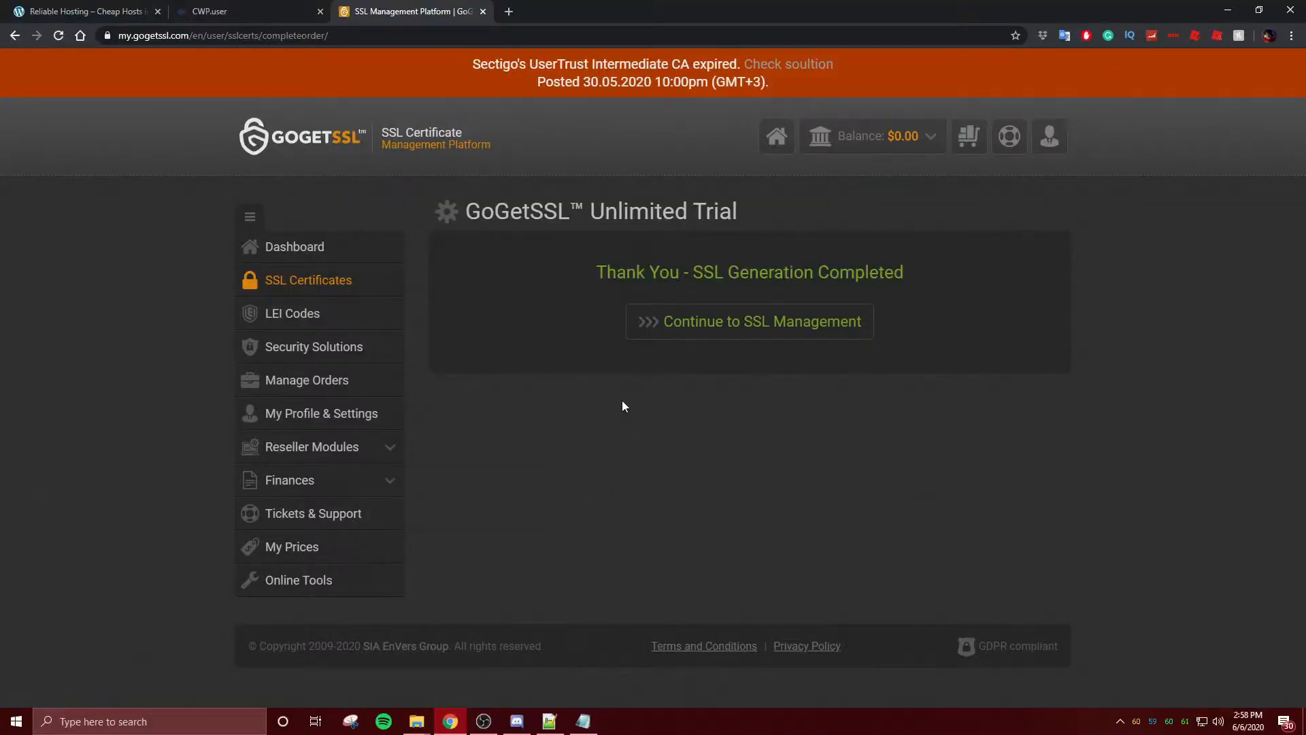
click(658, 333)
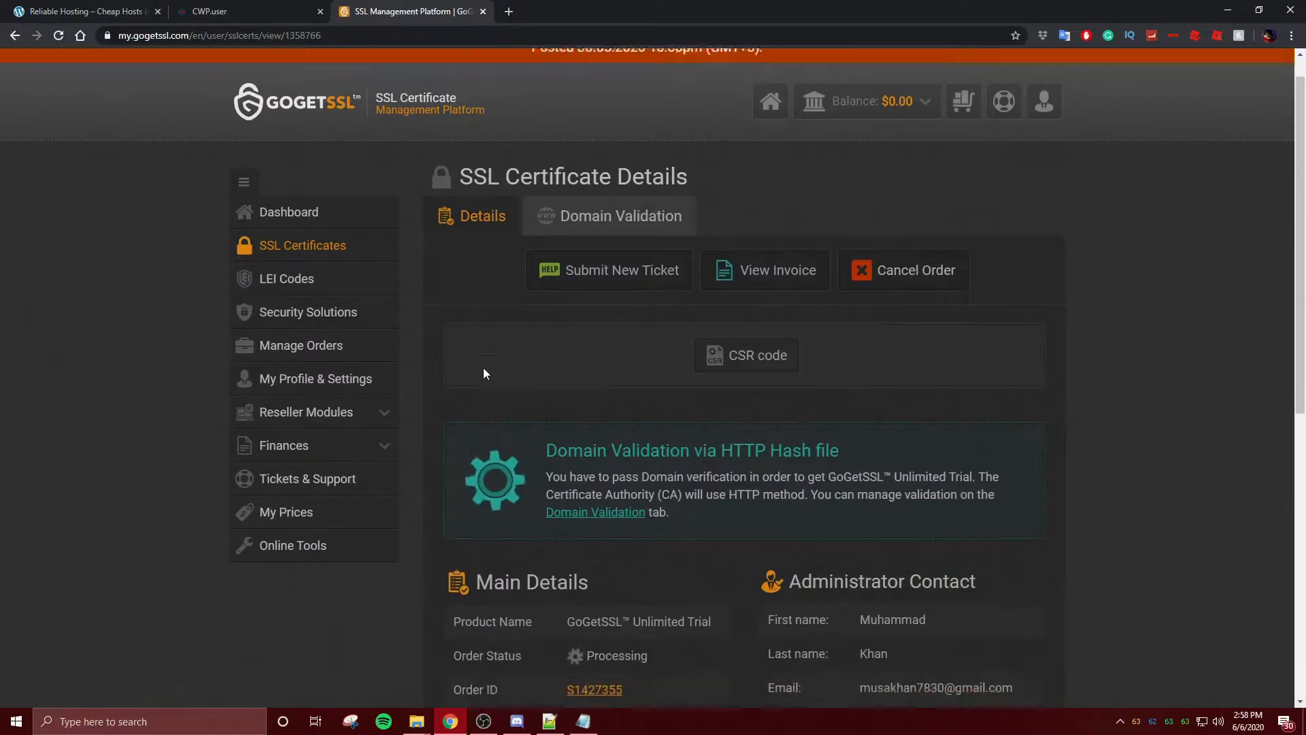
- Download the order's CSR code file and dismiss the downloads bar
scroll(553, 307, down, 6)
scroll(558, 307, up, 3)
scroll(557, 306, up, 2)
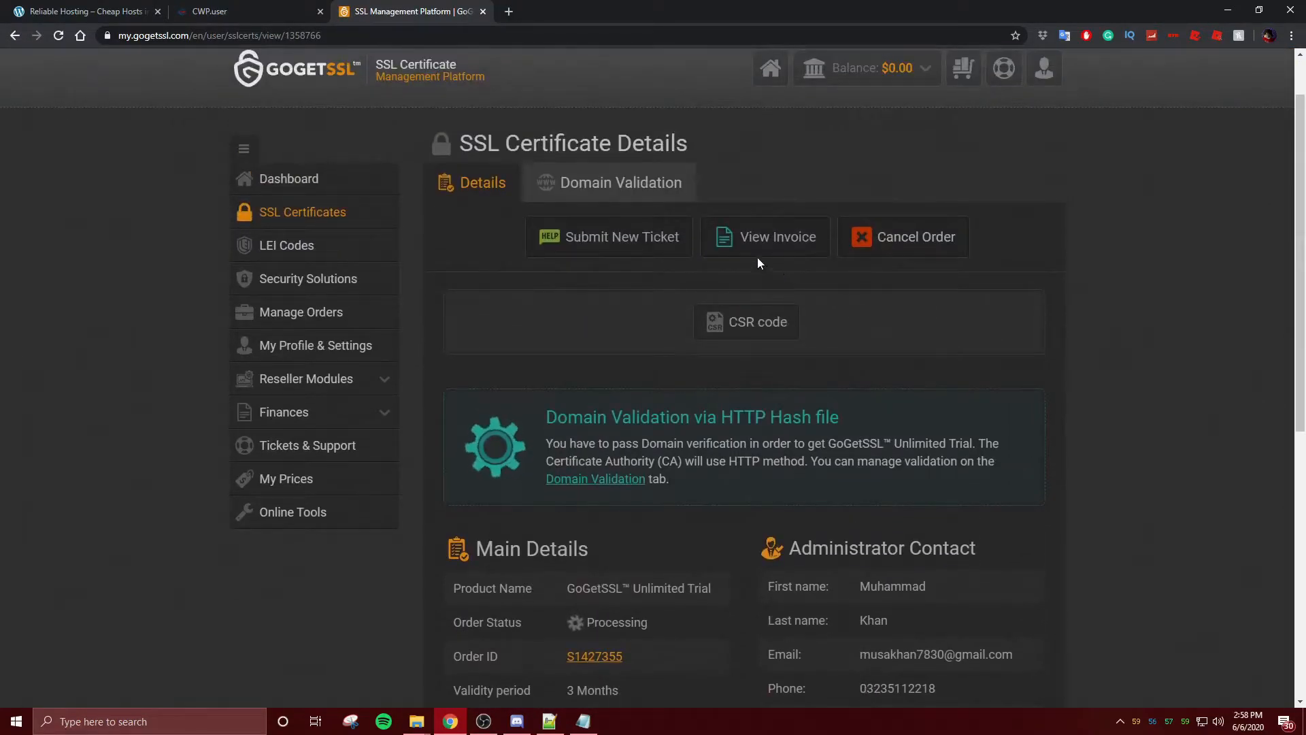
click(714, 321)
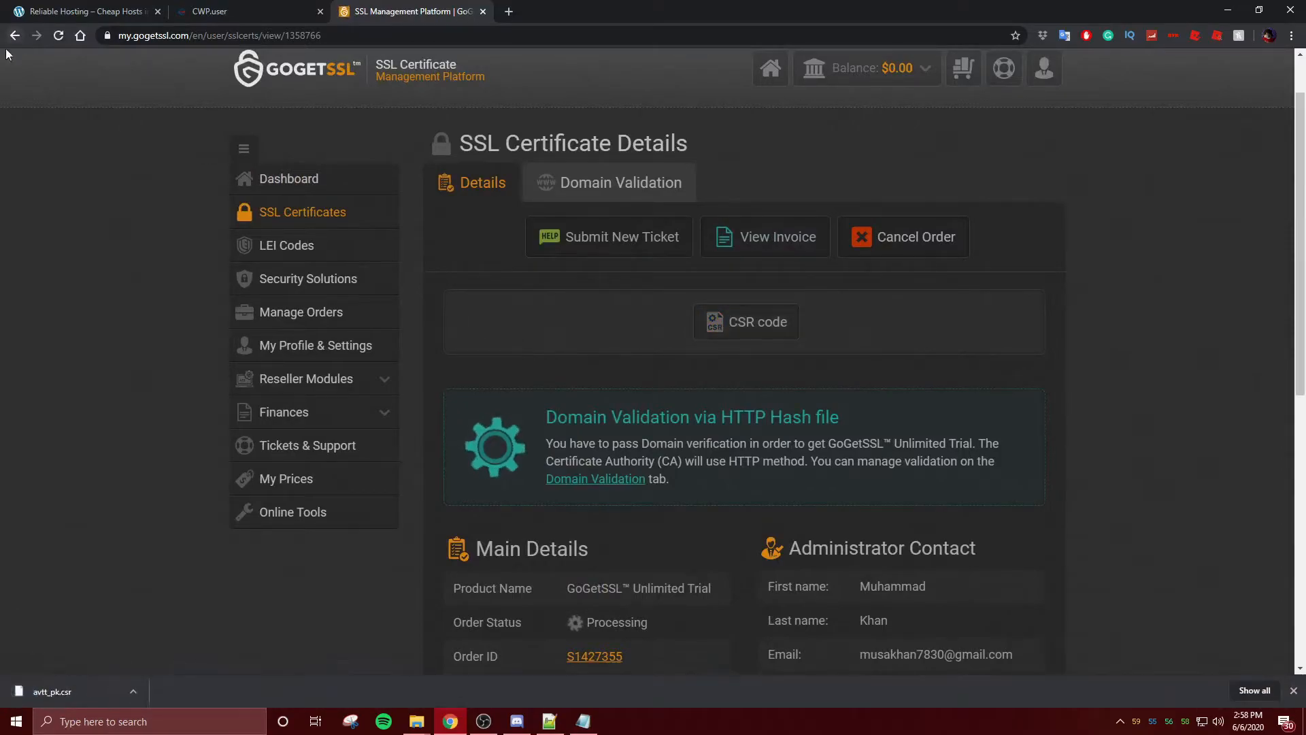
click(1292, 691)
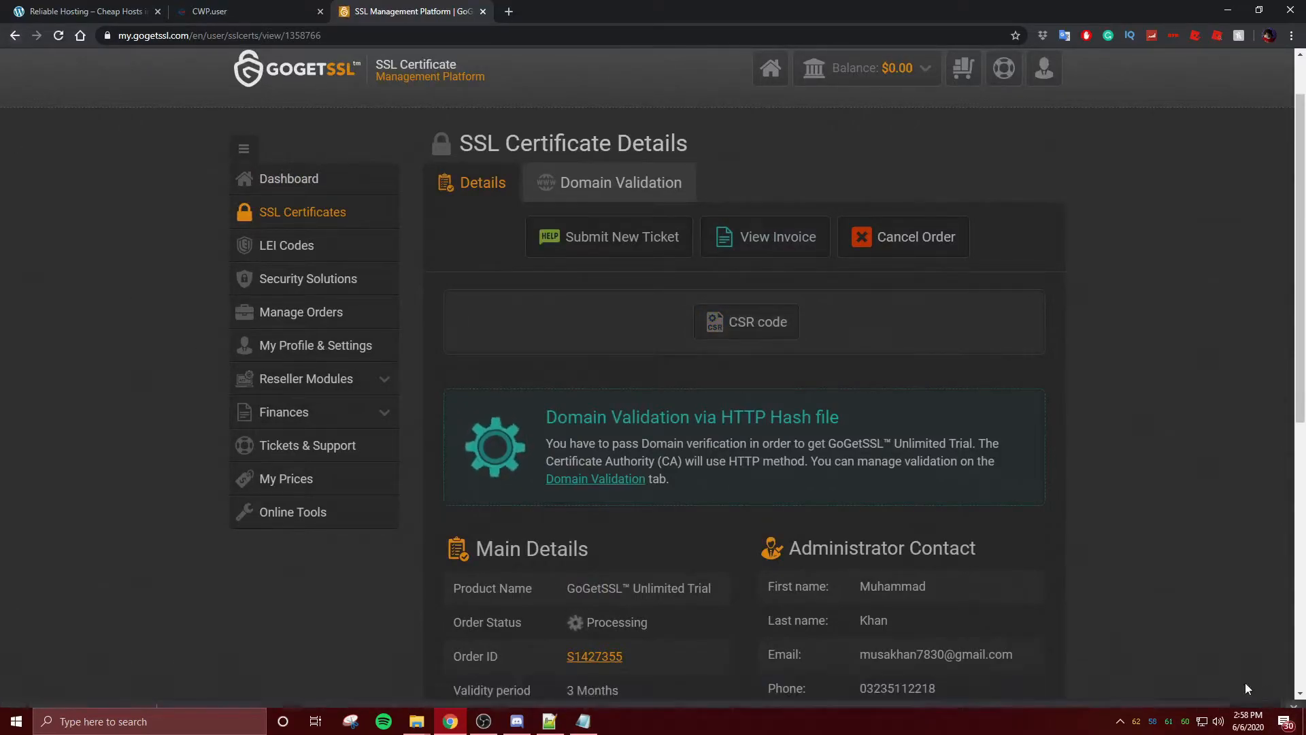
- Open Domain Validation showing the /.well-known/pki-validation/7C24A9078A57B4BB385105ED6467763F.txt upload path
scroll(556, 456, down, 8)
scroll(556, 458, up, 8)
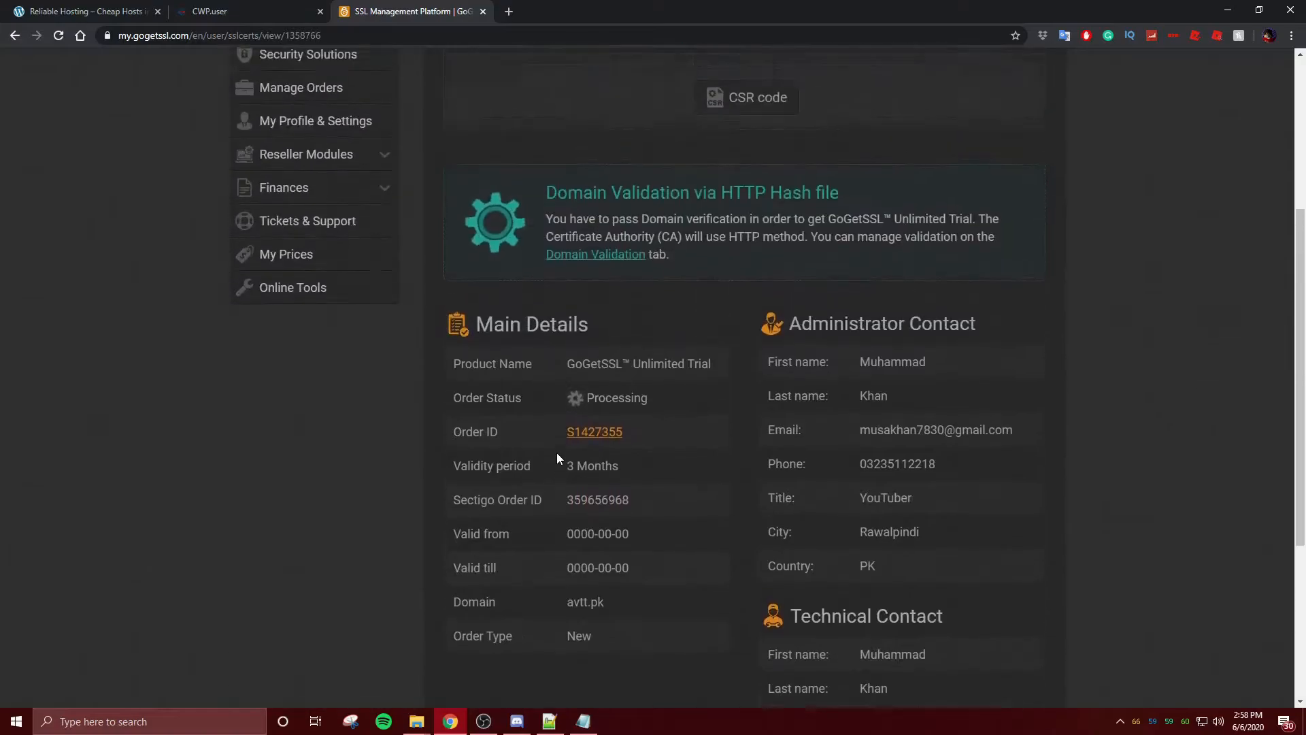
click(609, 478)
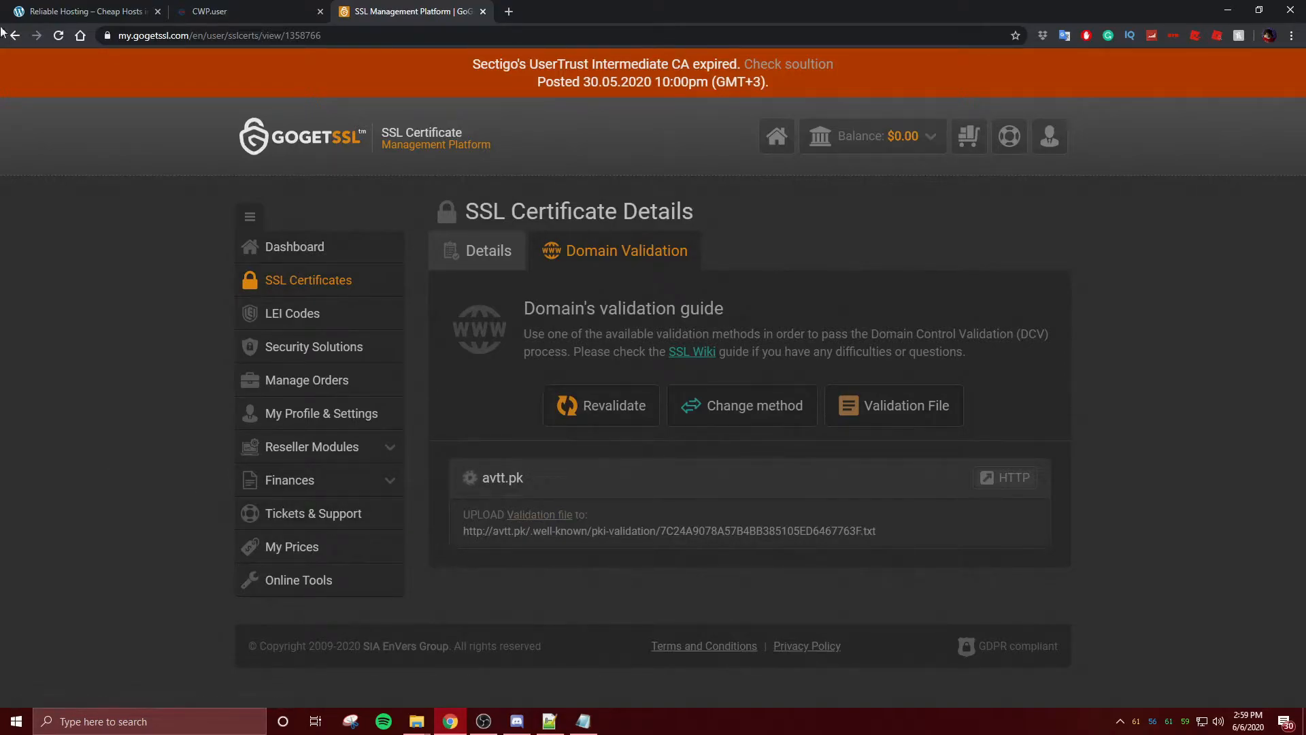
- Load avtt.pk in a fresh browser tab to confirm the site comes up
click(211, 11)
click(79, 9)
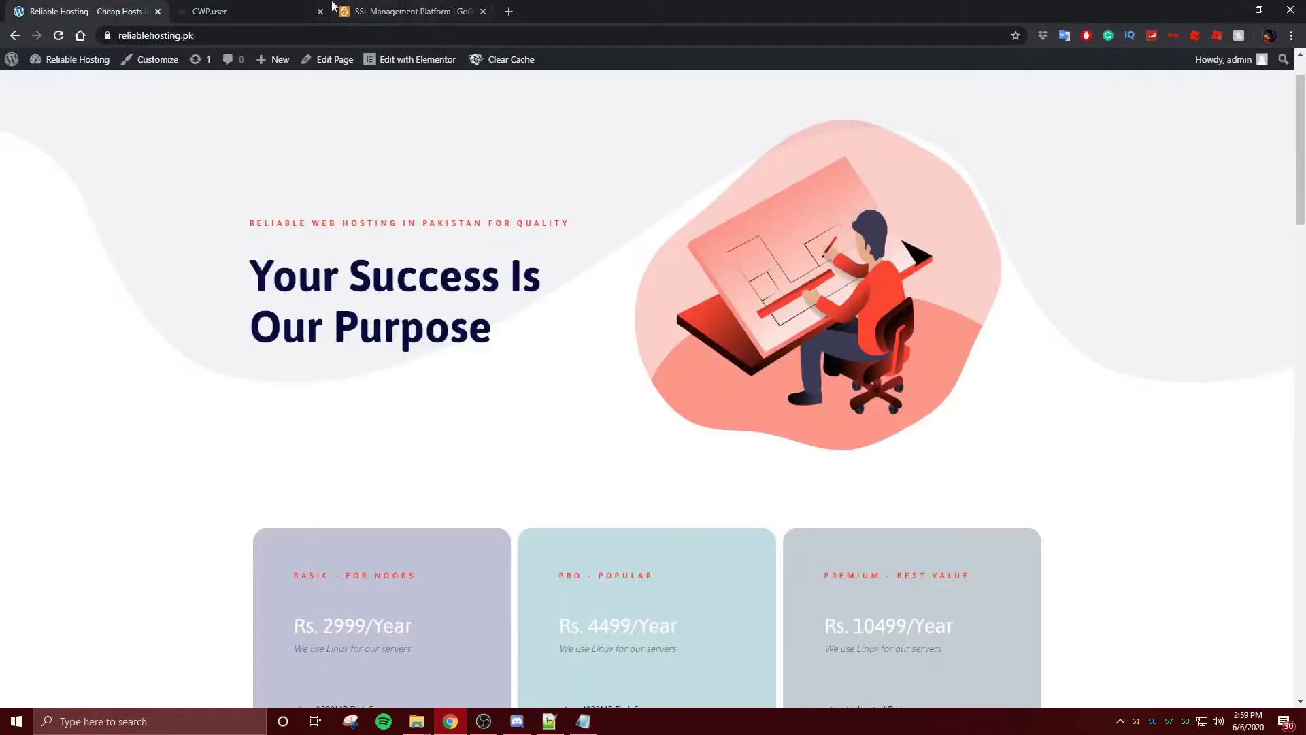
click(246, 6)
click(510, 12)
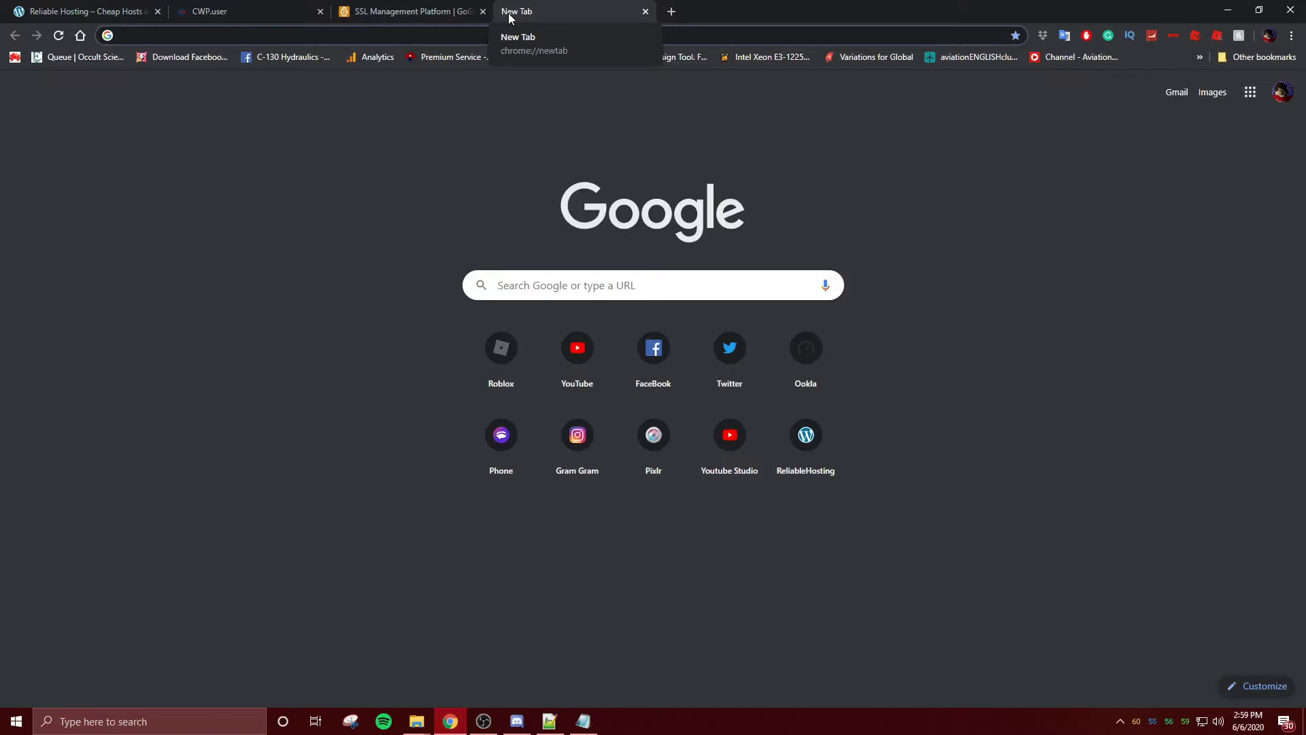
text(avtt)
key(Return)
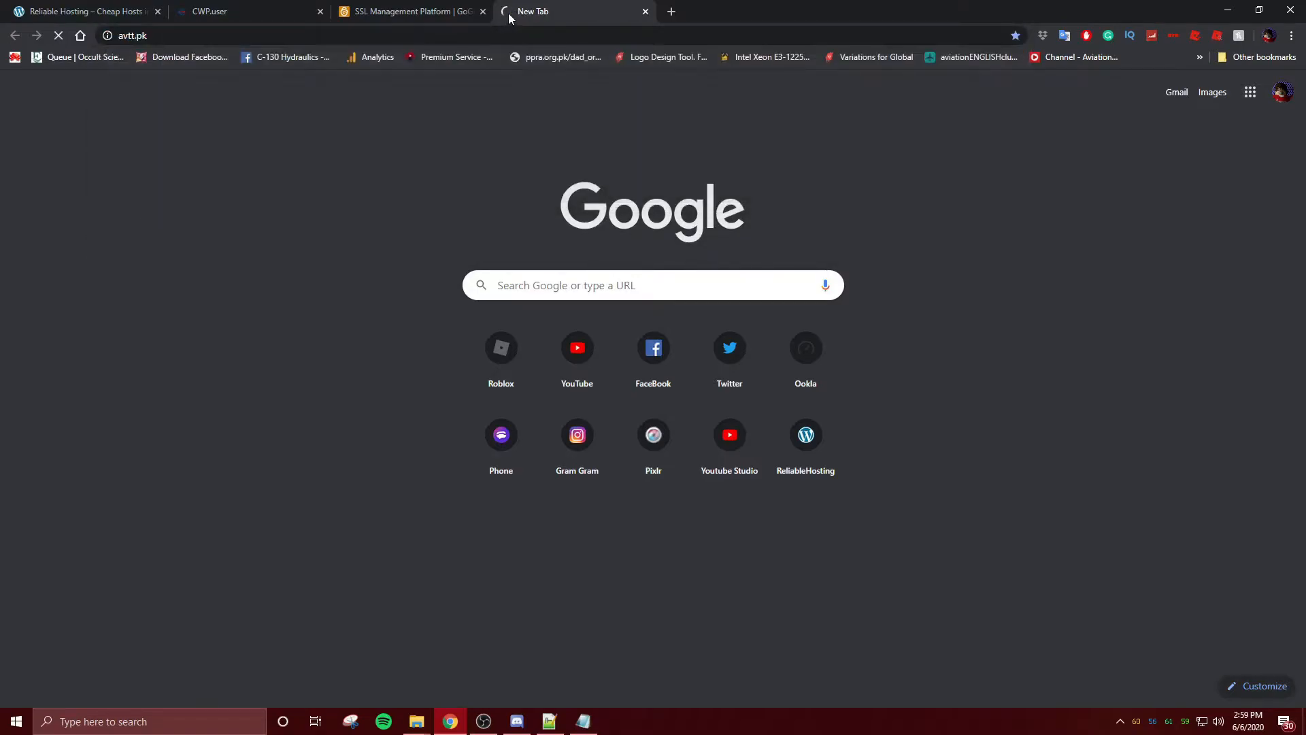
- Download validation file 7C24A9078A57B4BB385105ED6467763F.txt, close the avtt.pk tab, and go to the CWP dashboard
click(415, 11)
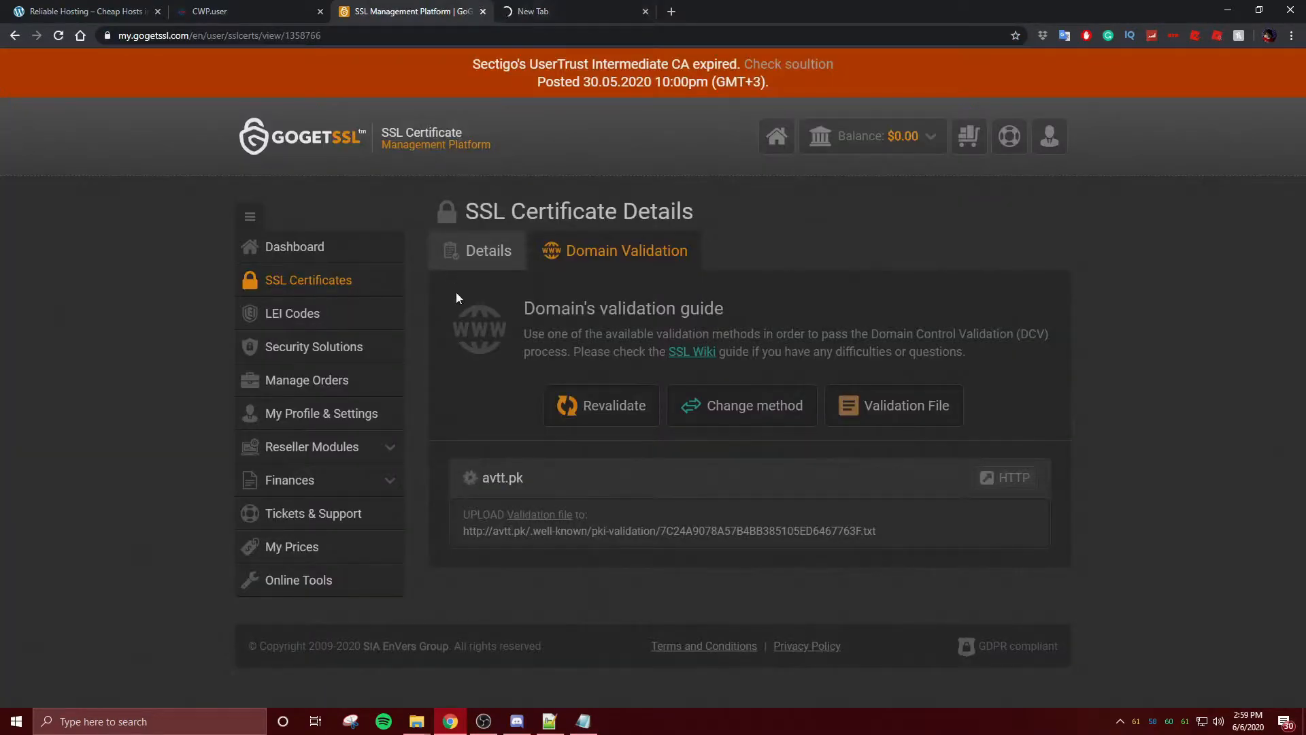
click(541, 514)
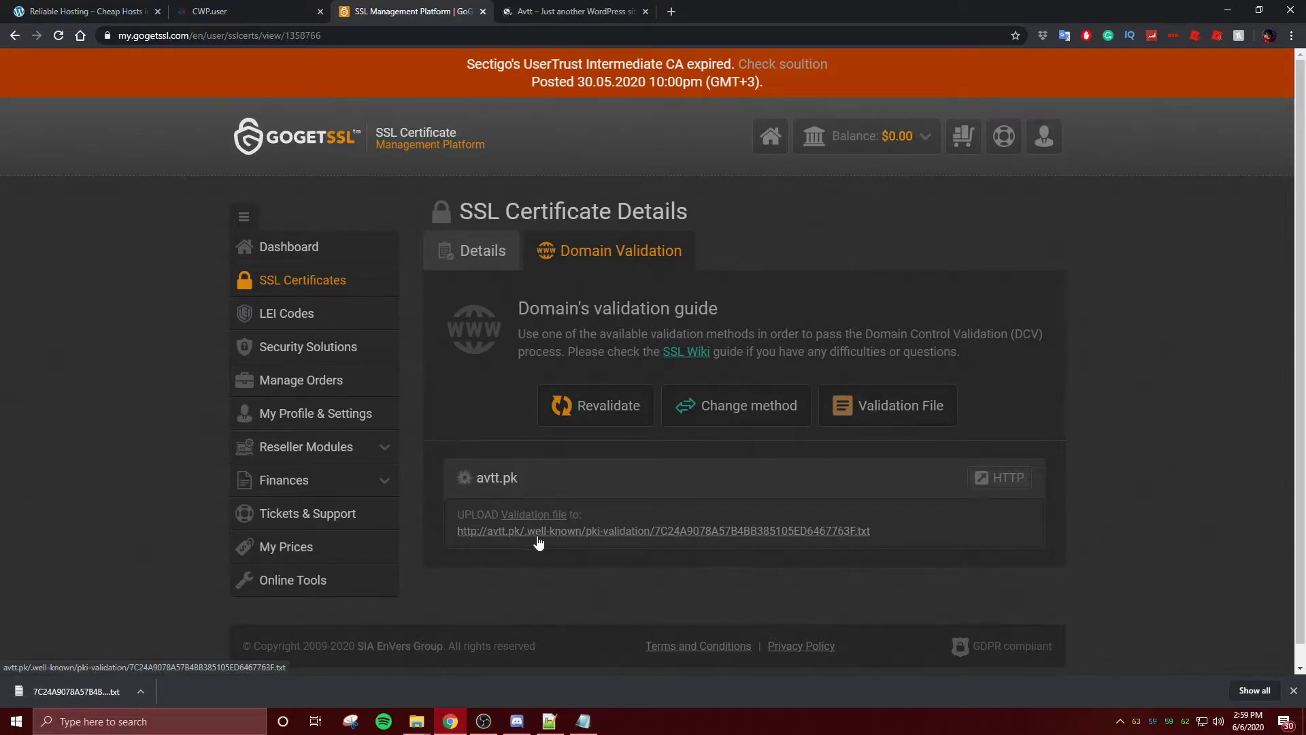
click(207, 6)
click(523, 9)
click(357, 15)
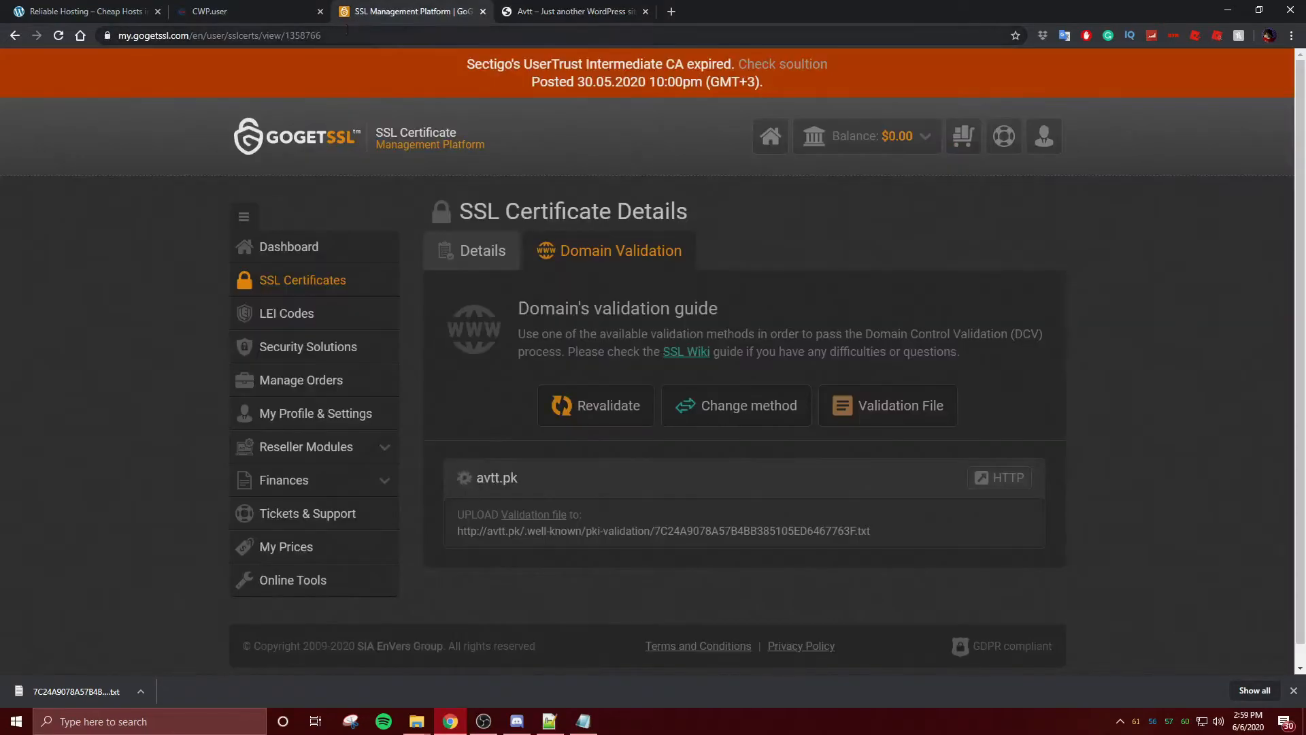
click(209, 11)
click(646, 11)
click(48, 147)
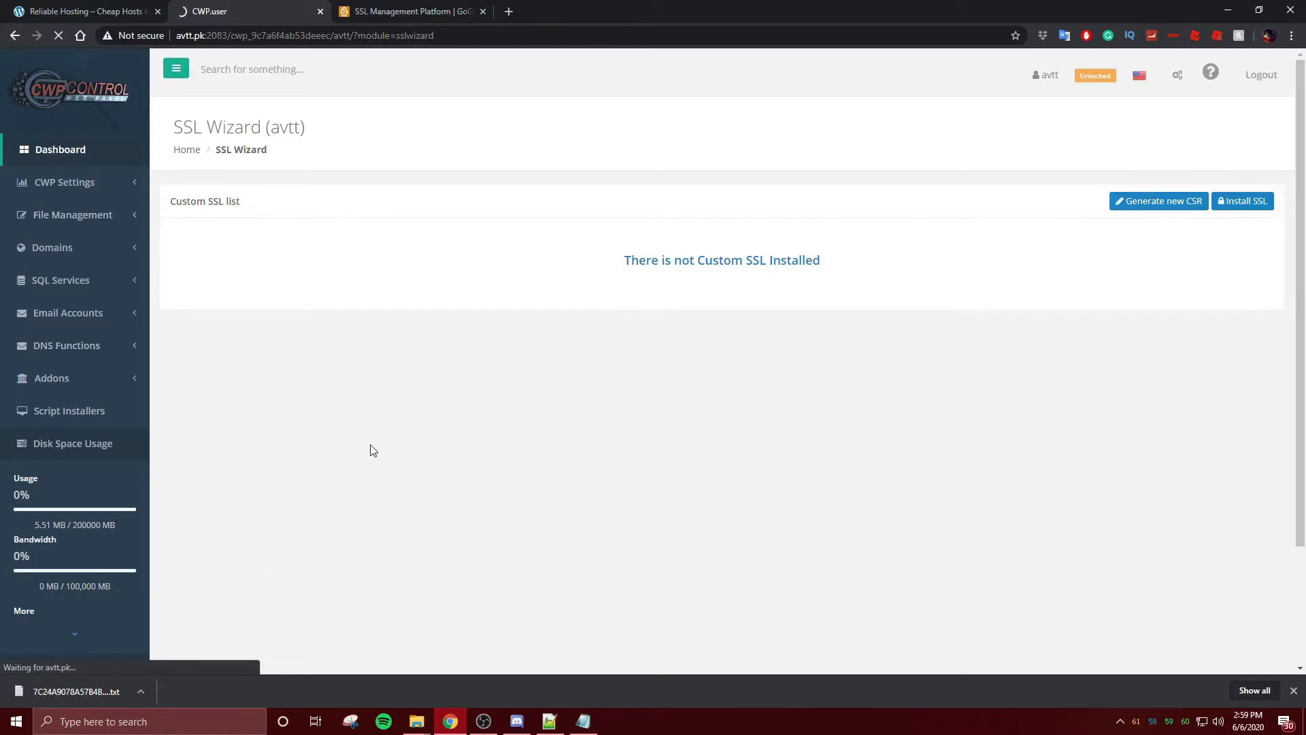
- In the avtt File Manager, create a .well-known folder inside public_html
scroll(857, 385, down, 6)
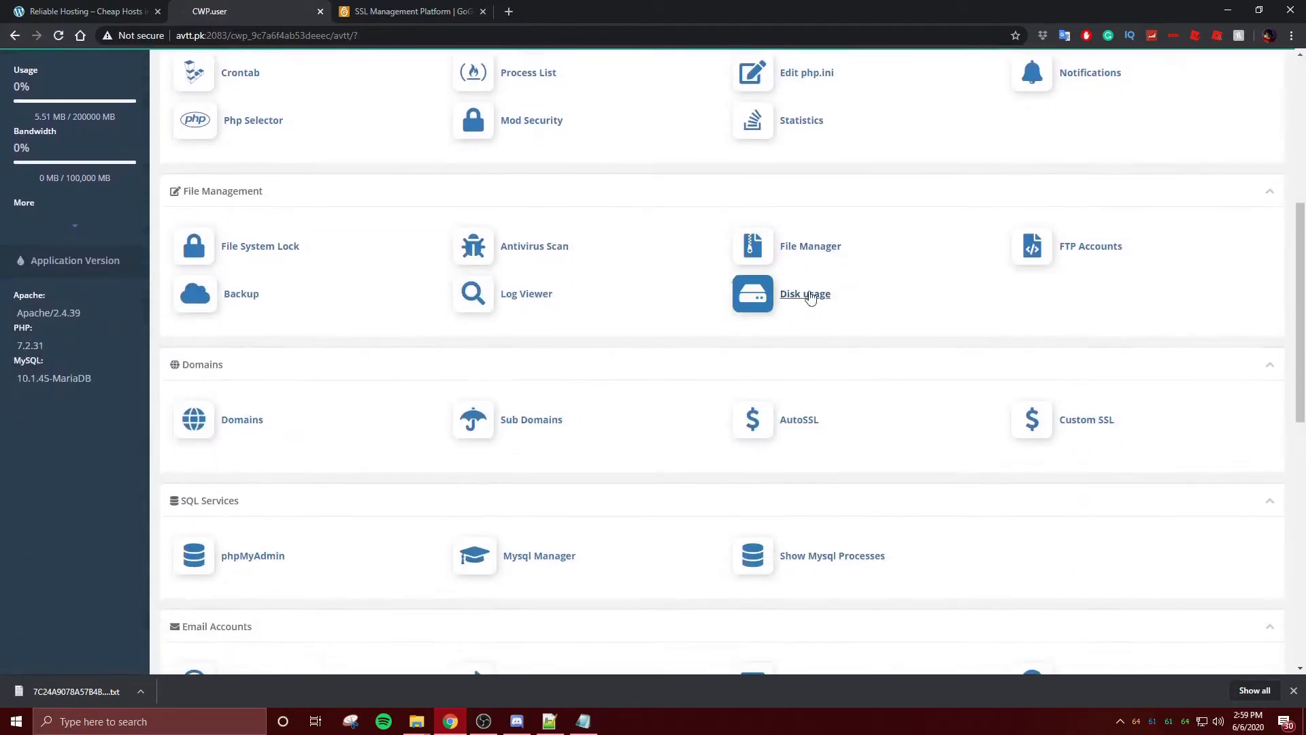
click(796, 247)
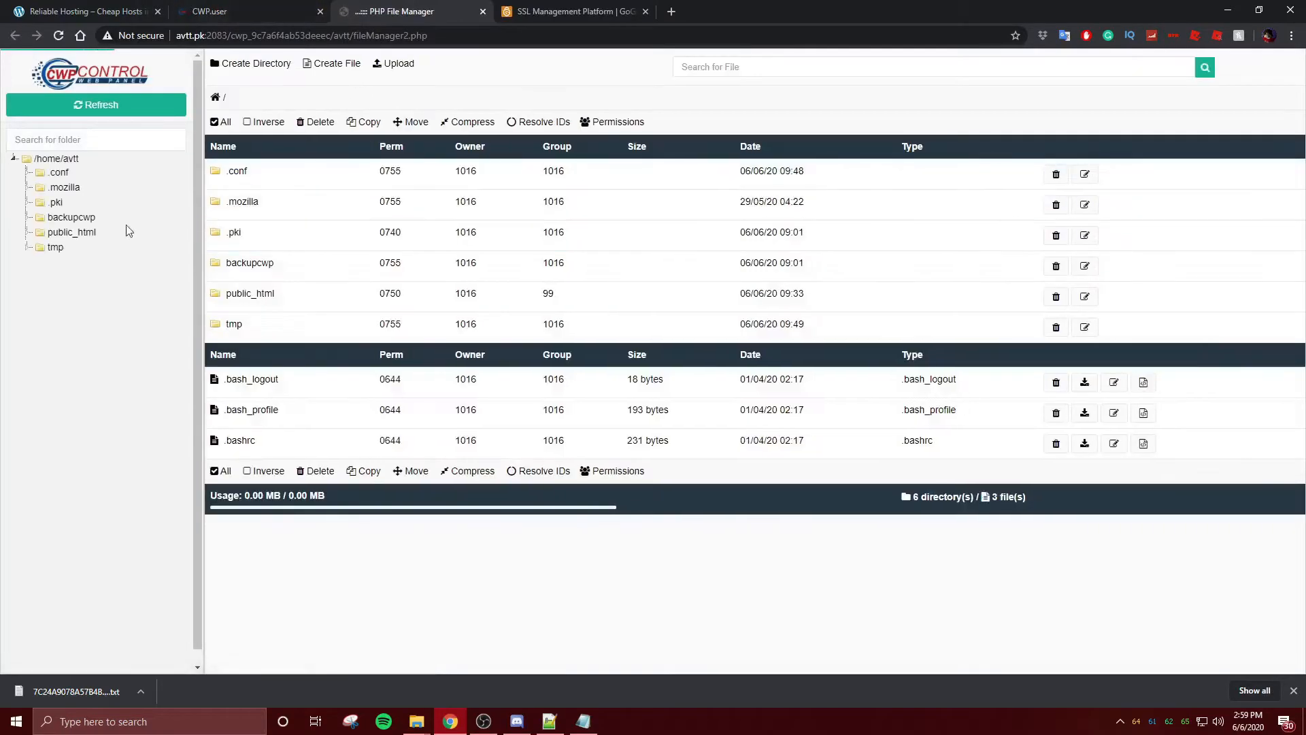
double_click(344, 308)
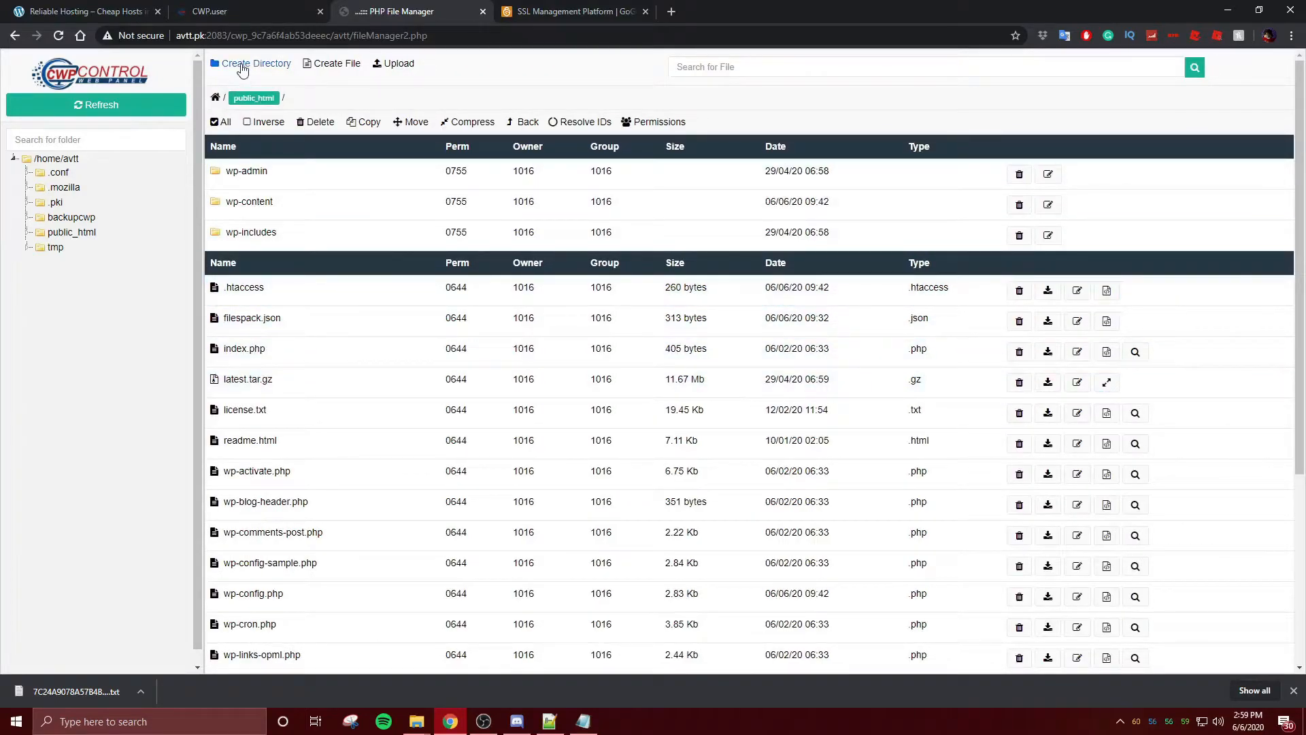
click(243, 68)
click(705, 329)
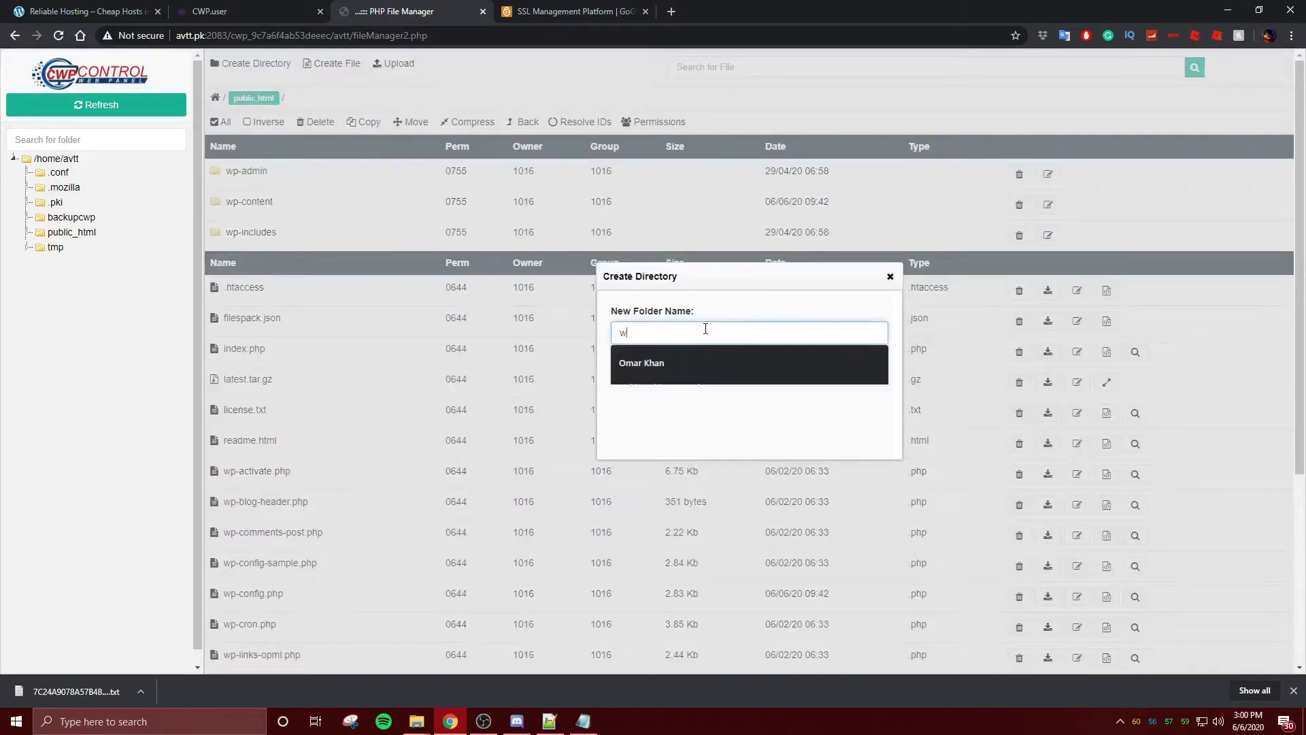
text(well)
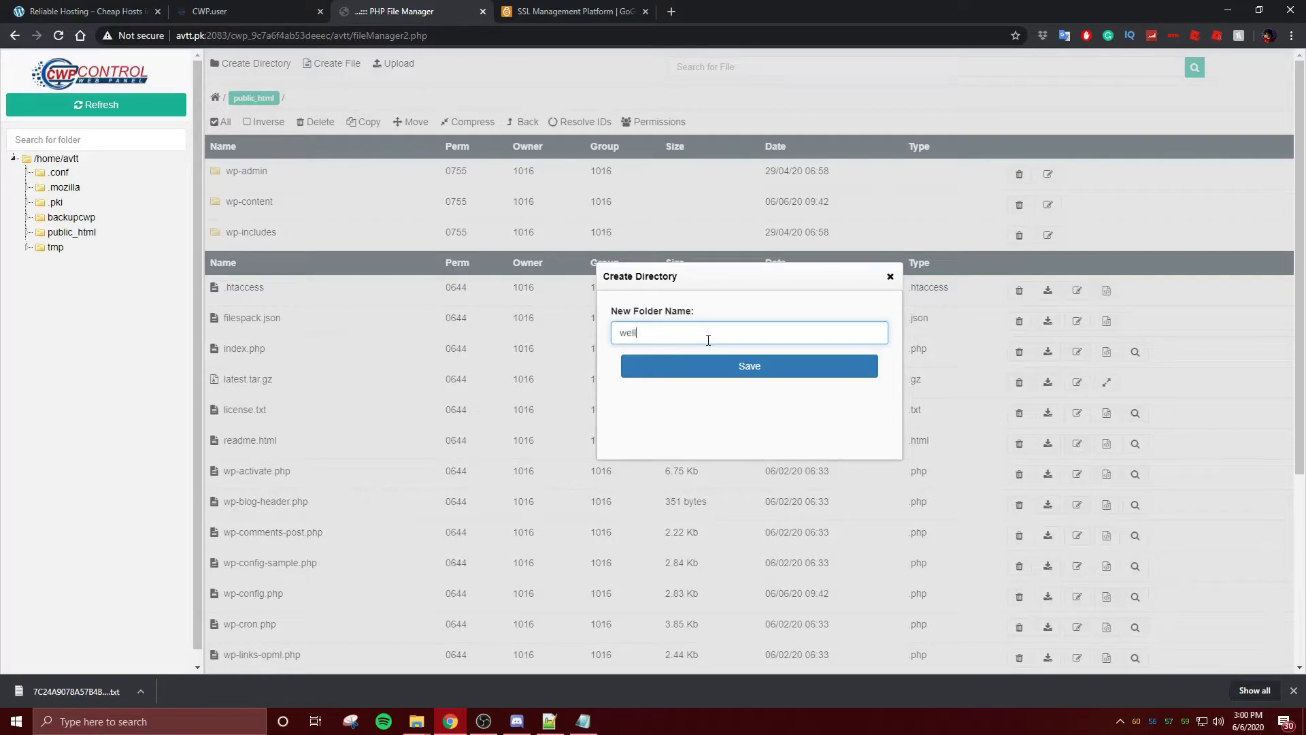
click(627, 349)
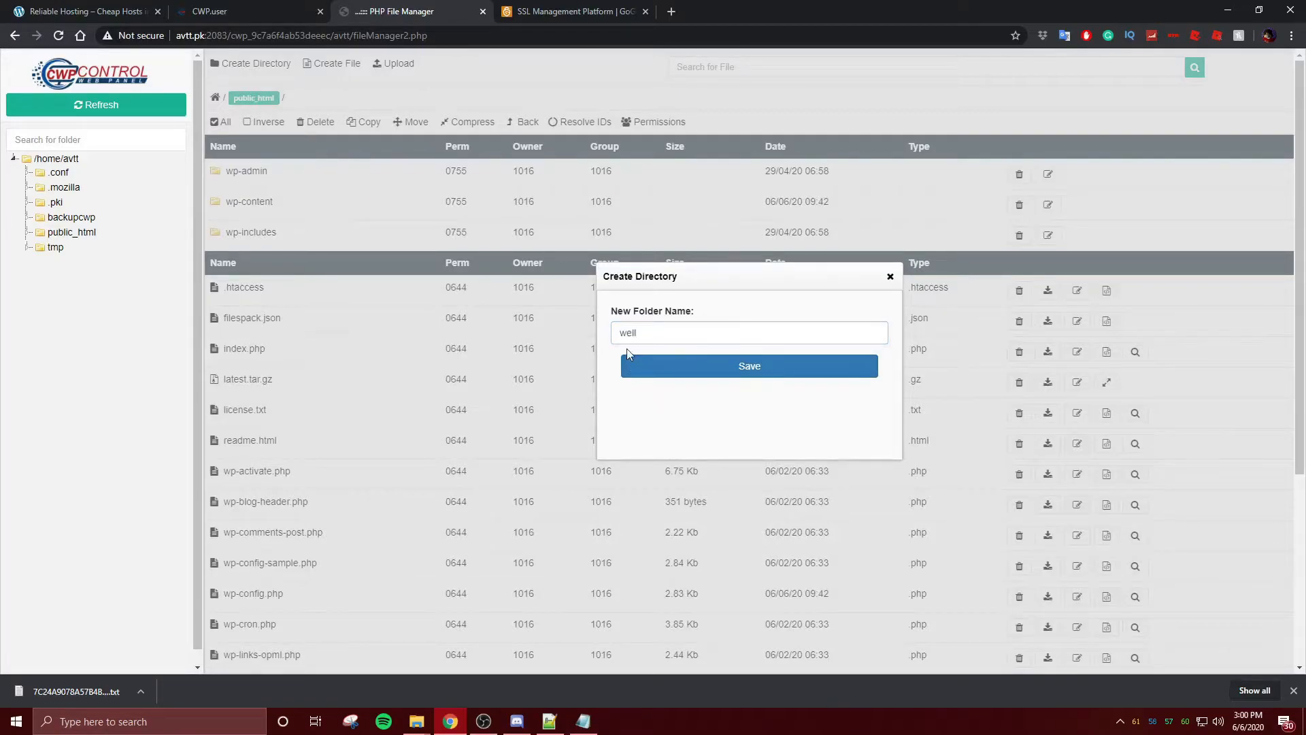
click(617, 342)
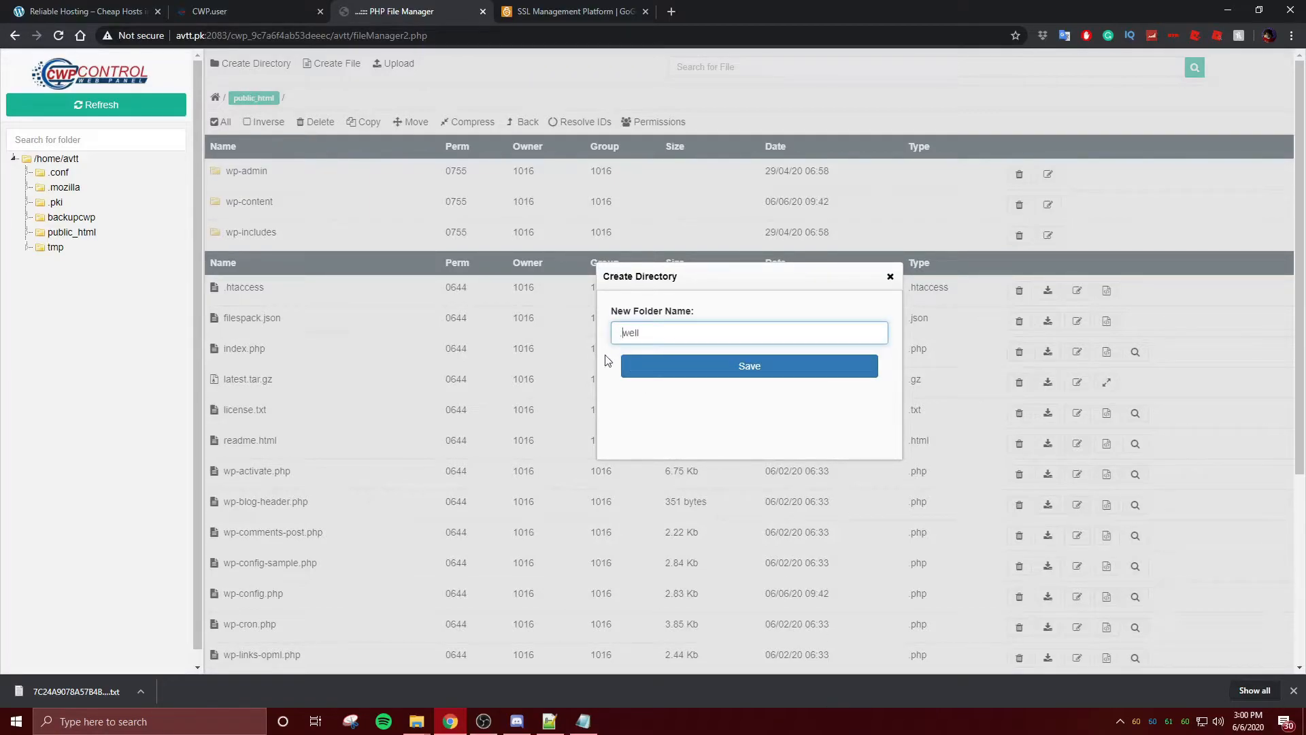
click(651, 333)
click(653, 360)
click(588, 14)
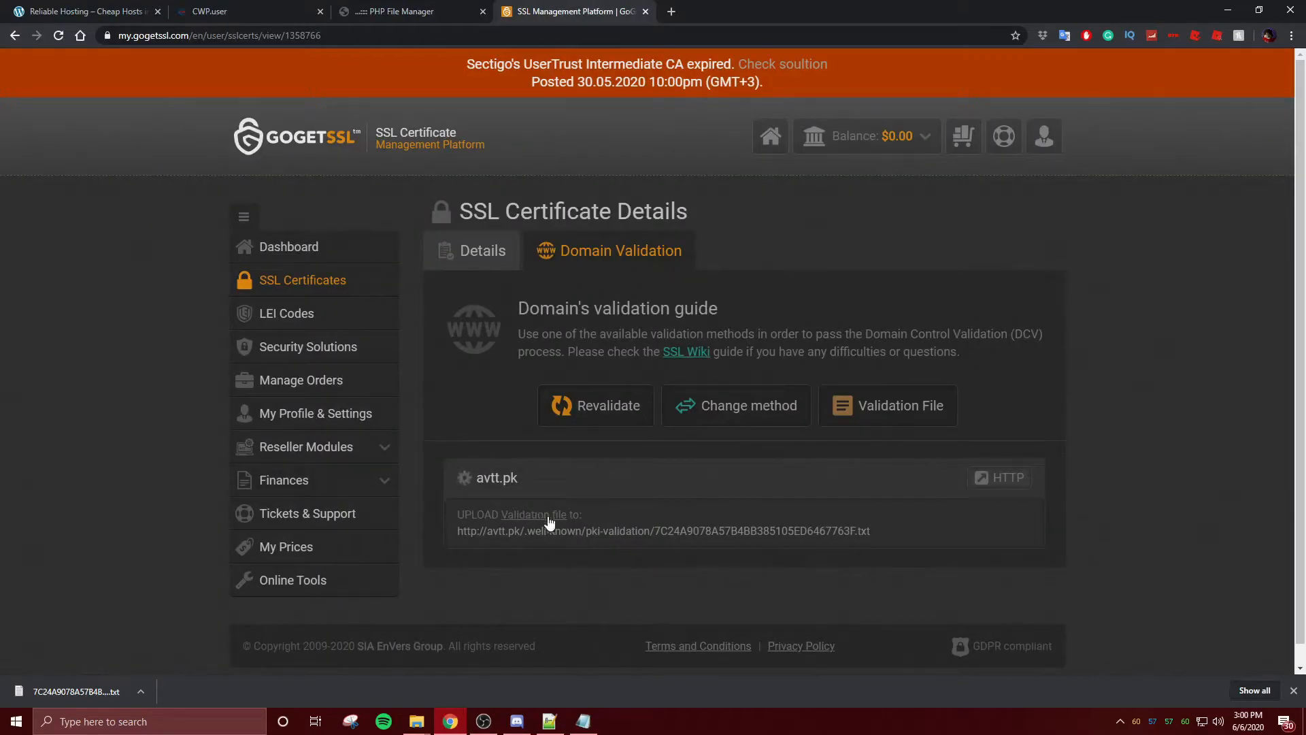
click(316, 5)
click(426, 19)
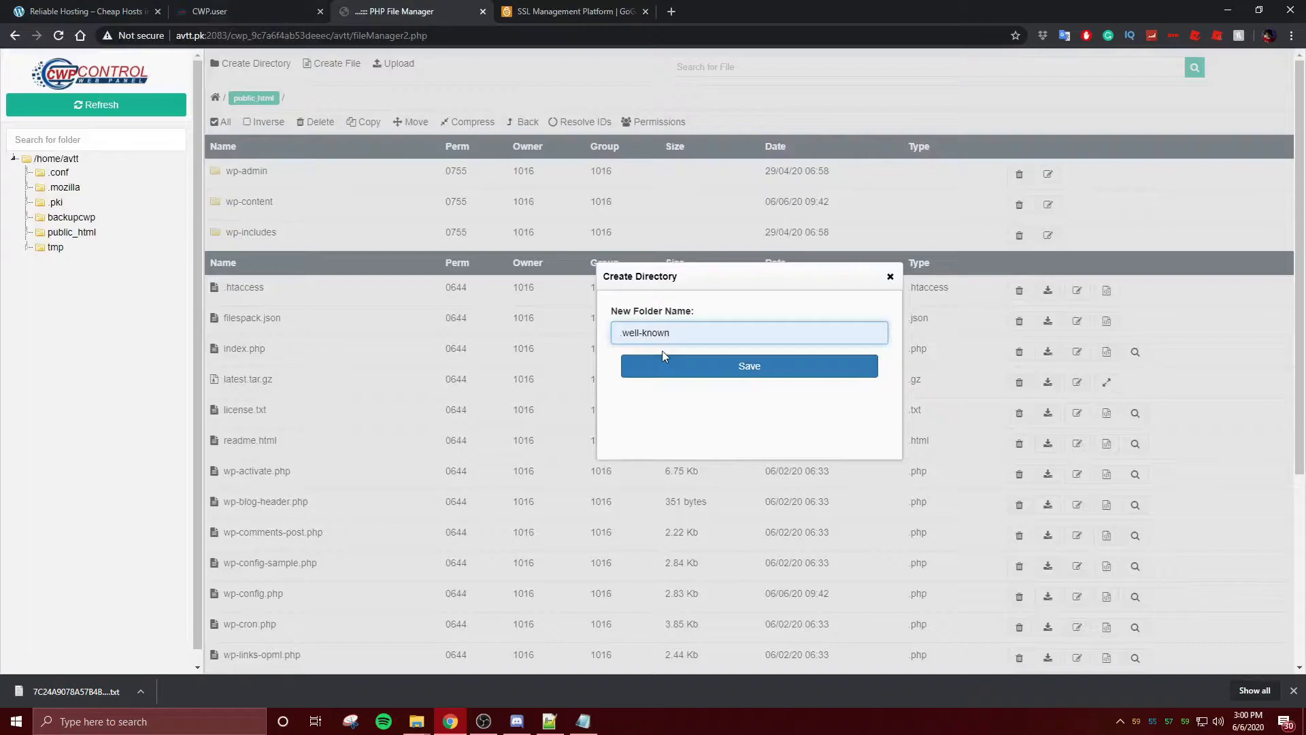
click(737, 365)
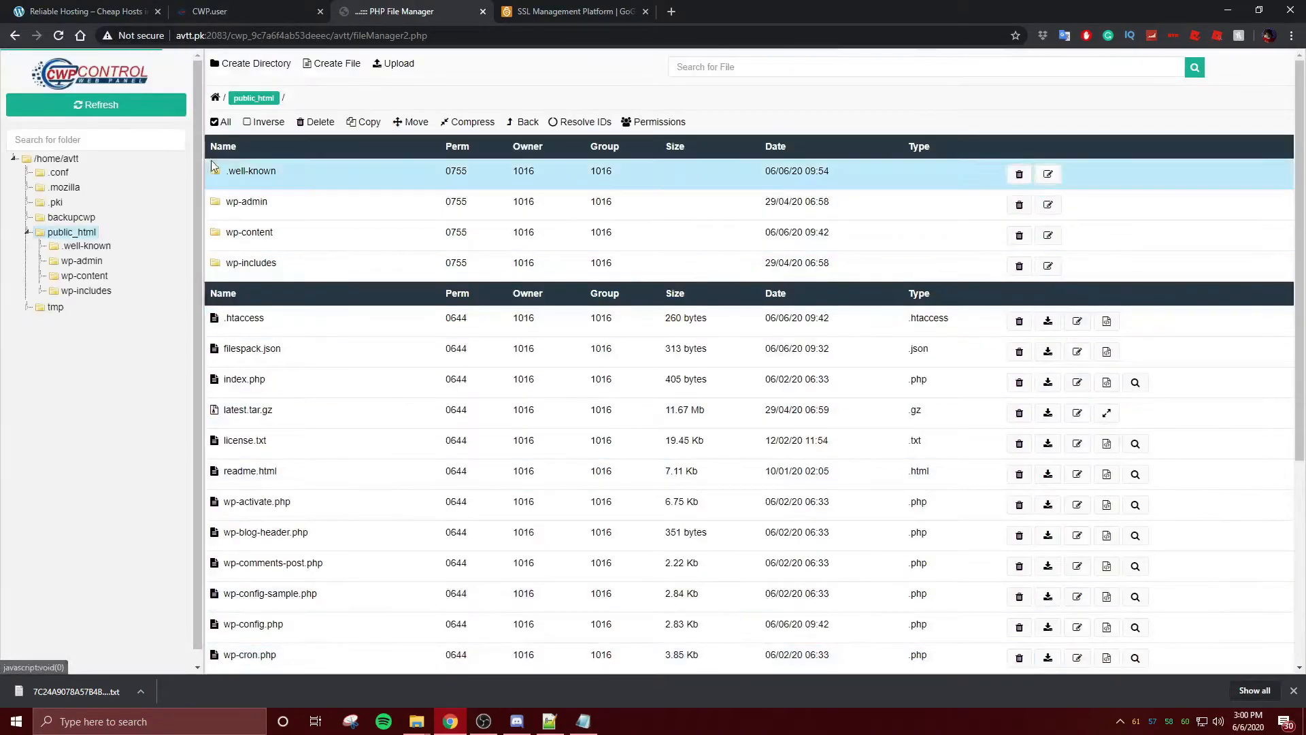
- Inside .well-known, create a pki-validation folder and open it
double_click(398, 174)
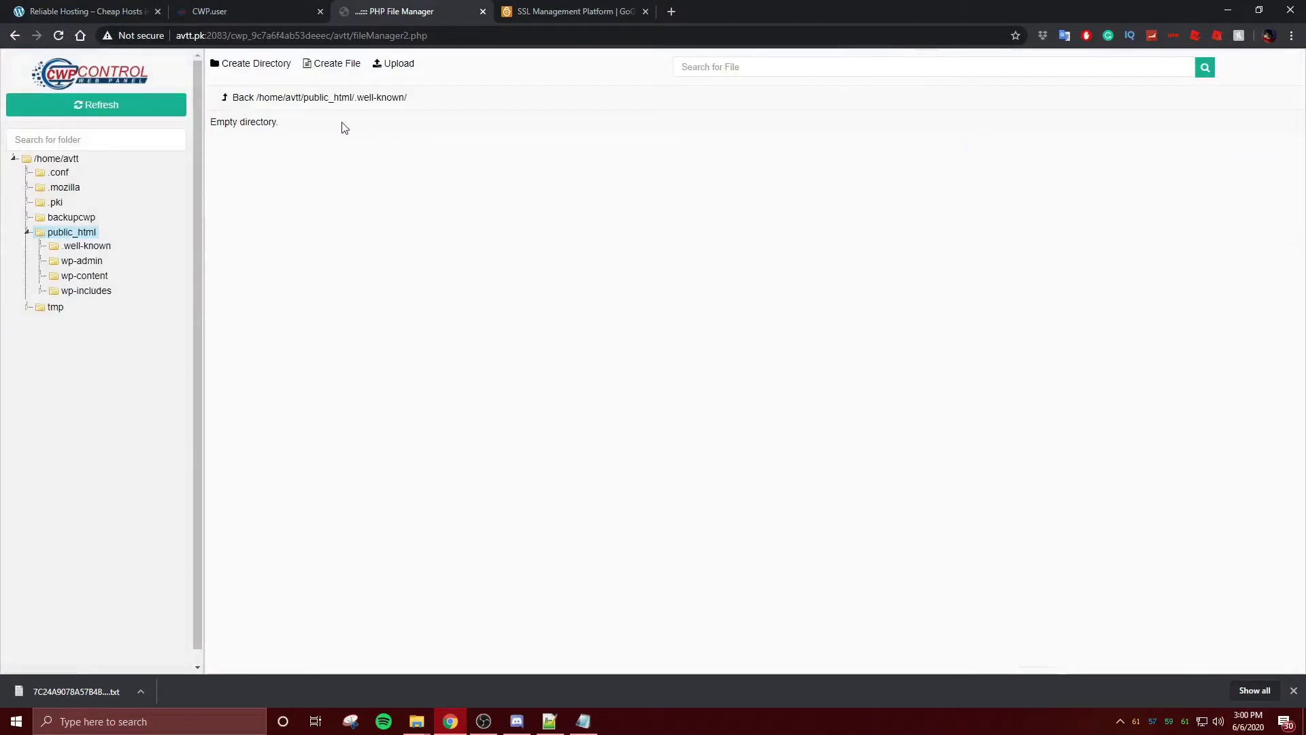
click(272, 62)
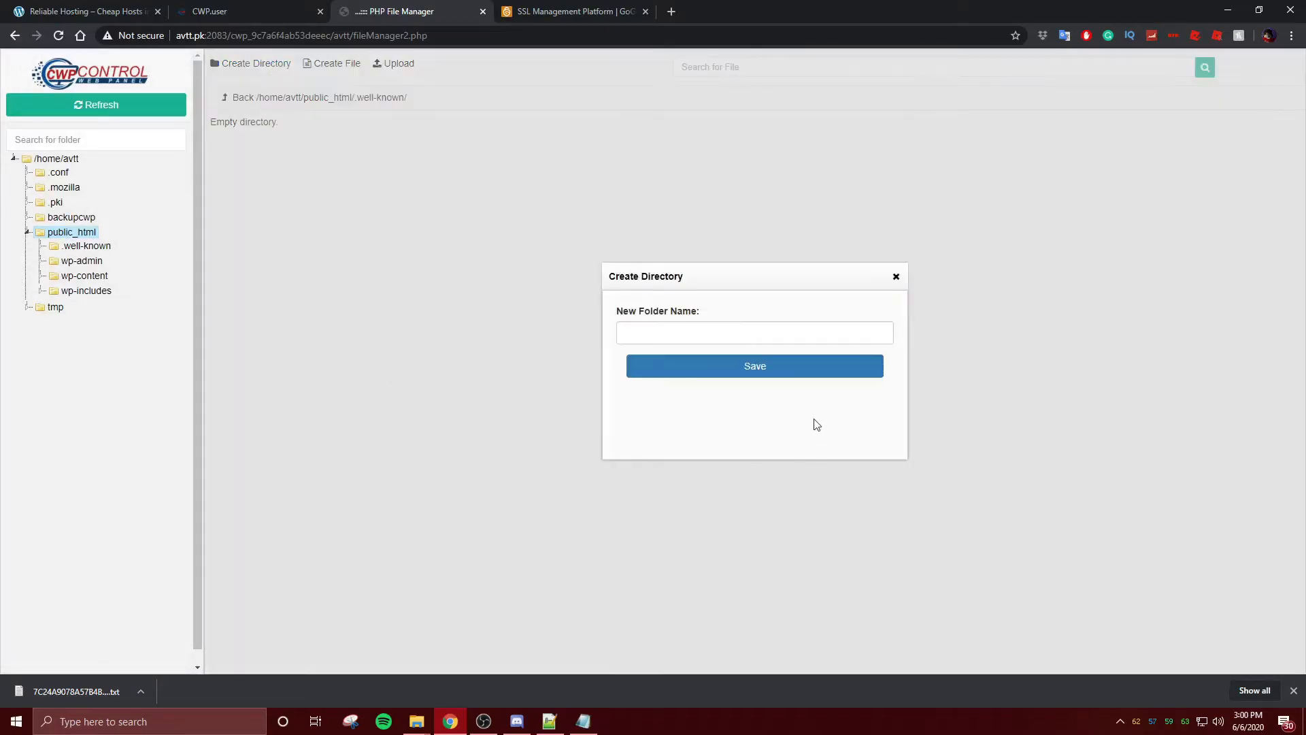
click(747, 342)
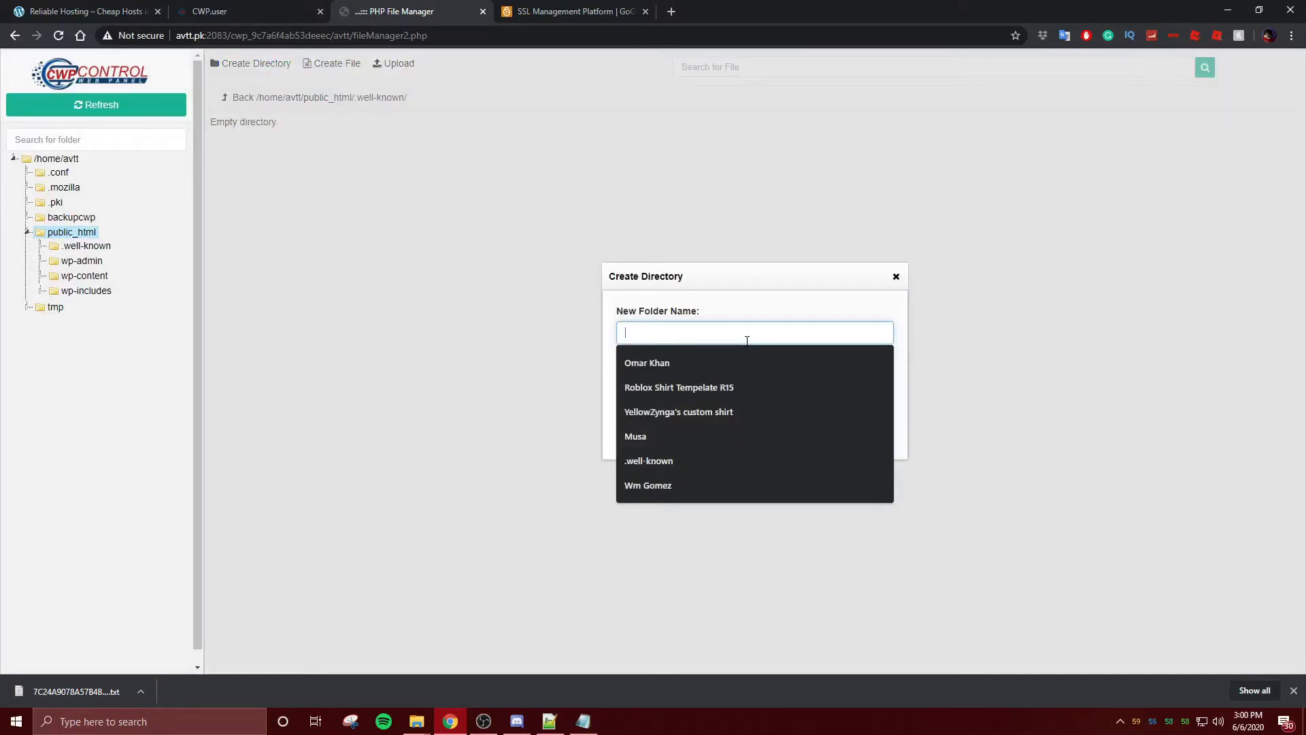
text(pk)
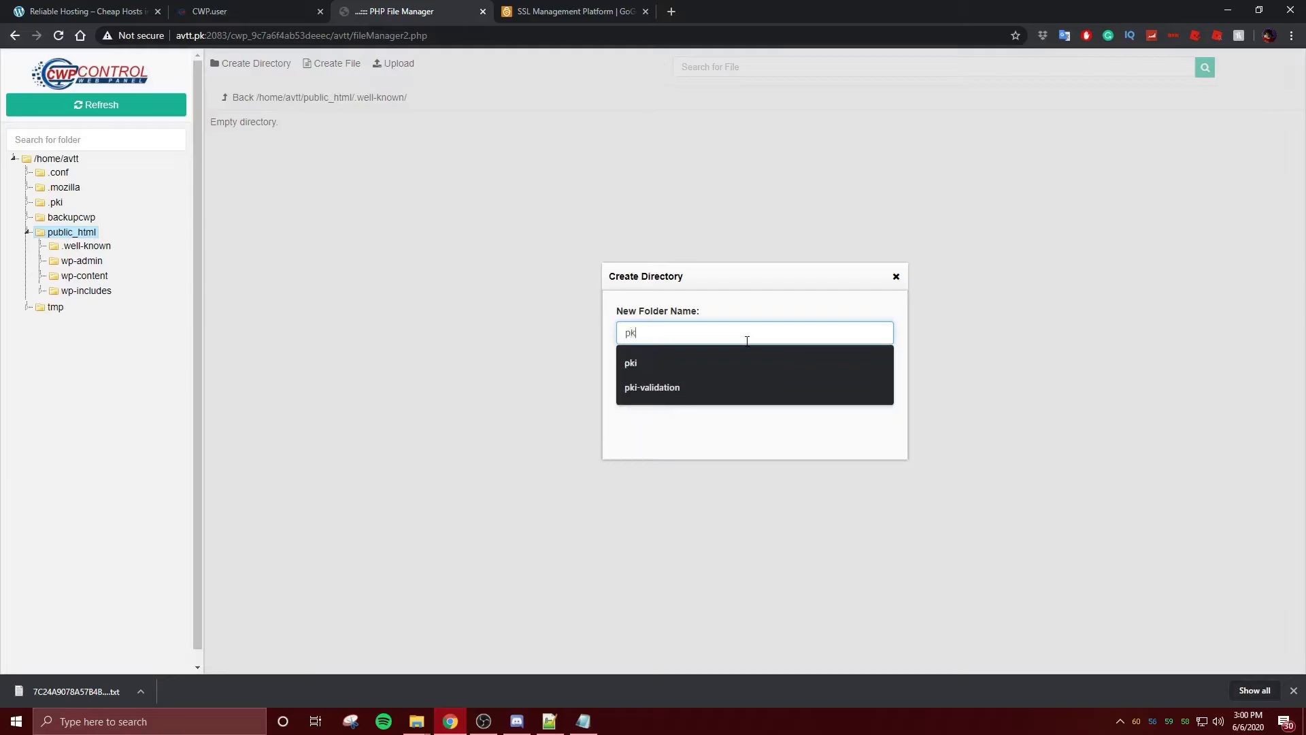
click(705, 385)
click(707, 367)
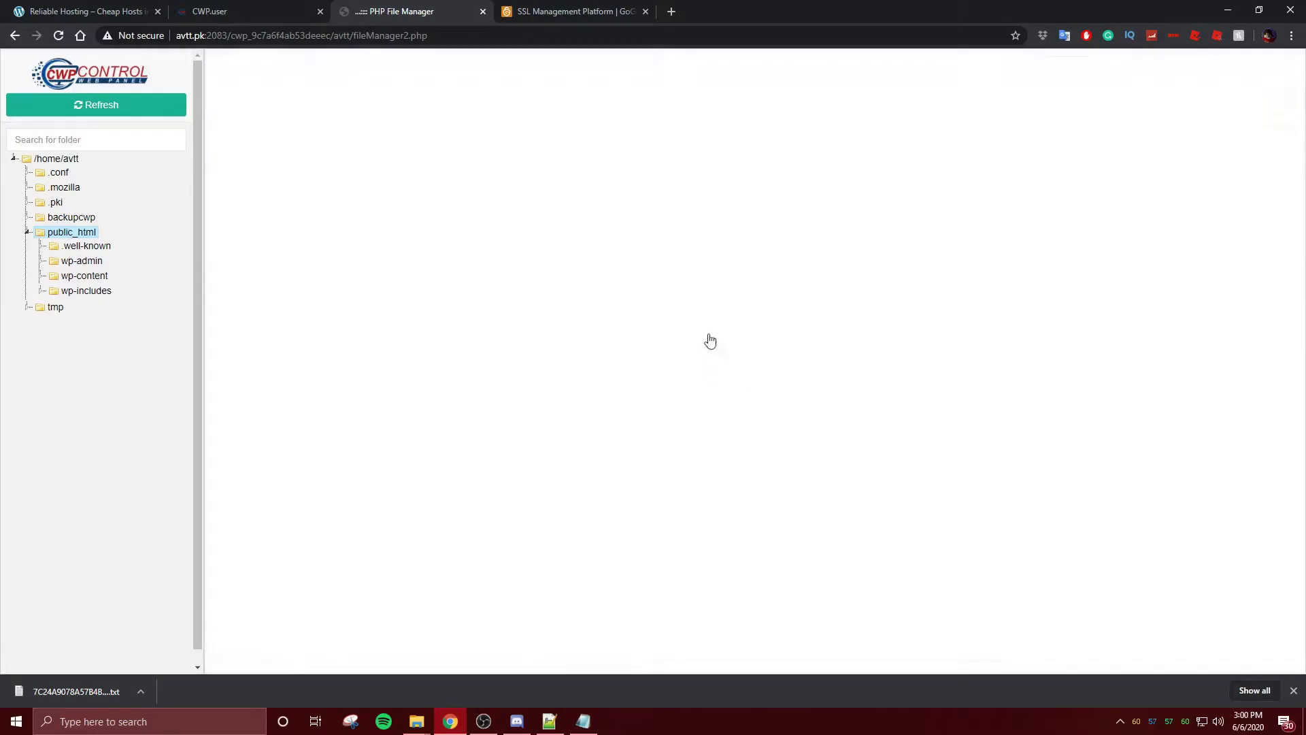
click(626, 8)
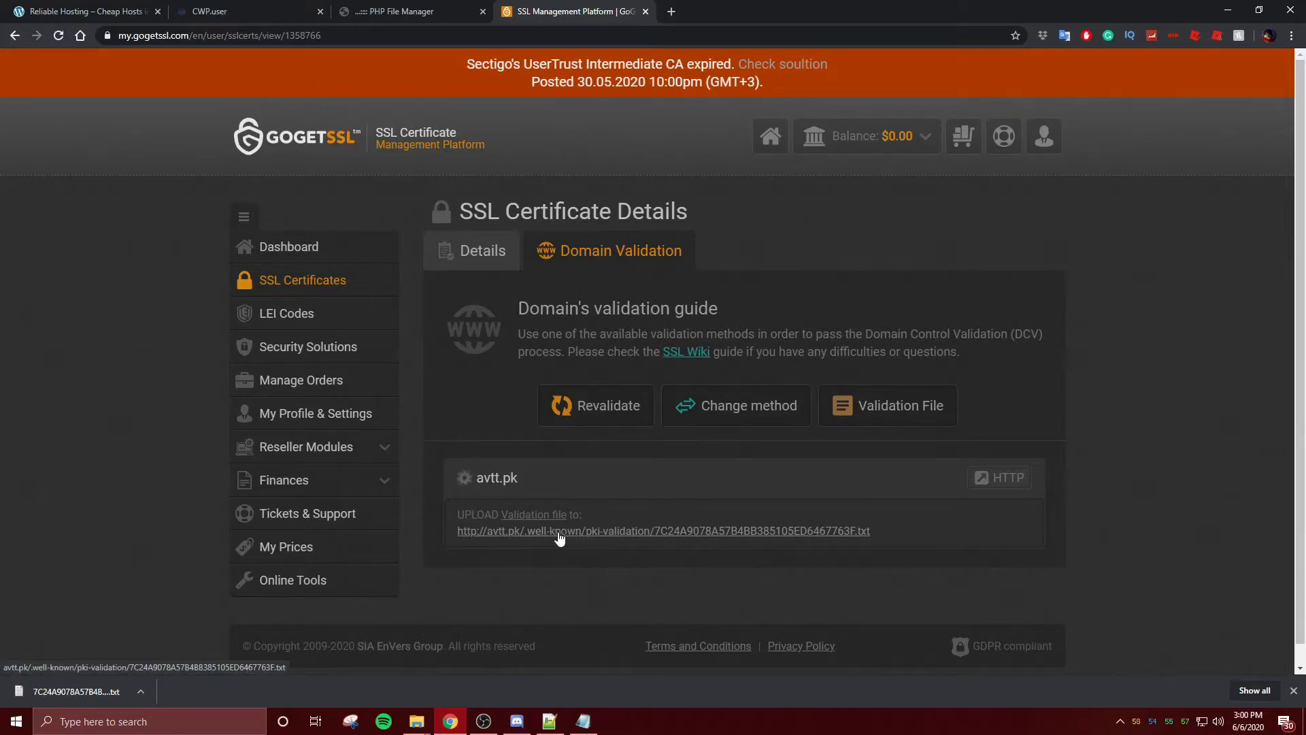
click(393, 6)
double_click(338, 175)
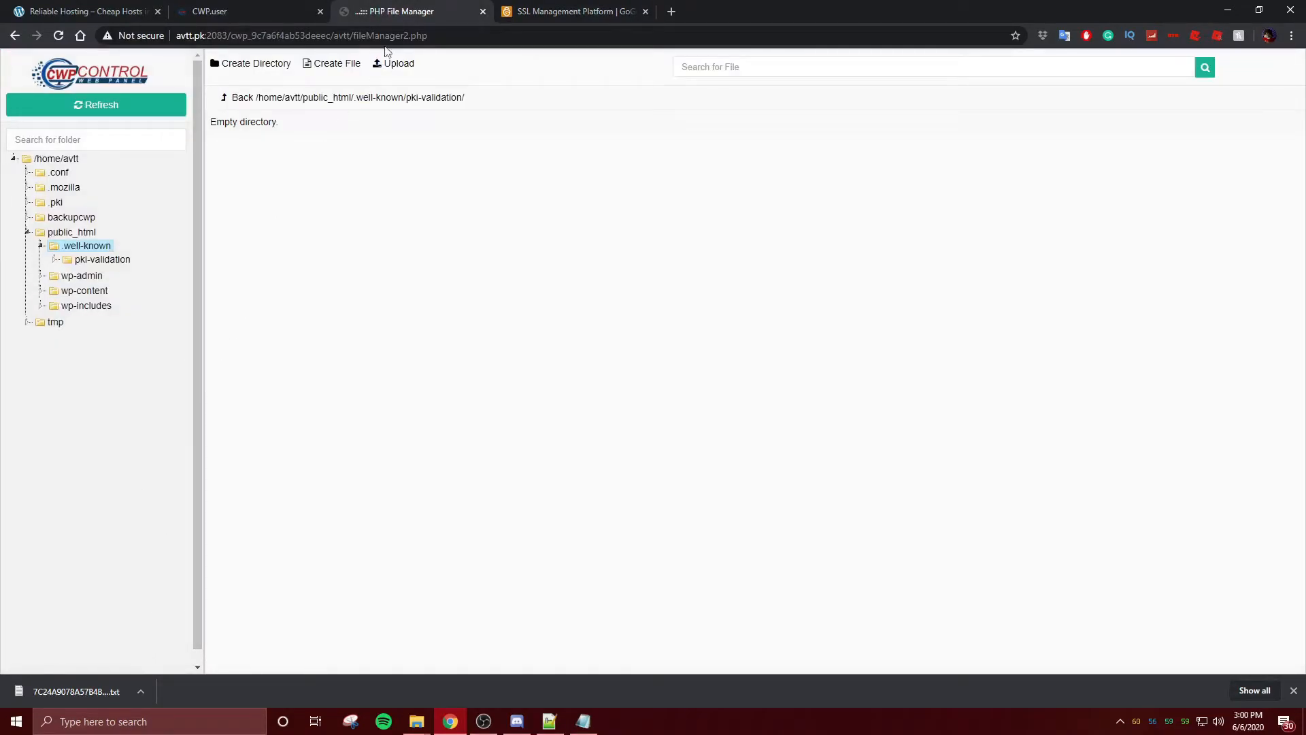
- Upload the downloaded validation .txt file into the pki-validation folder
click(398, 64)
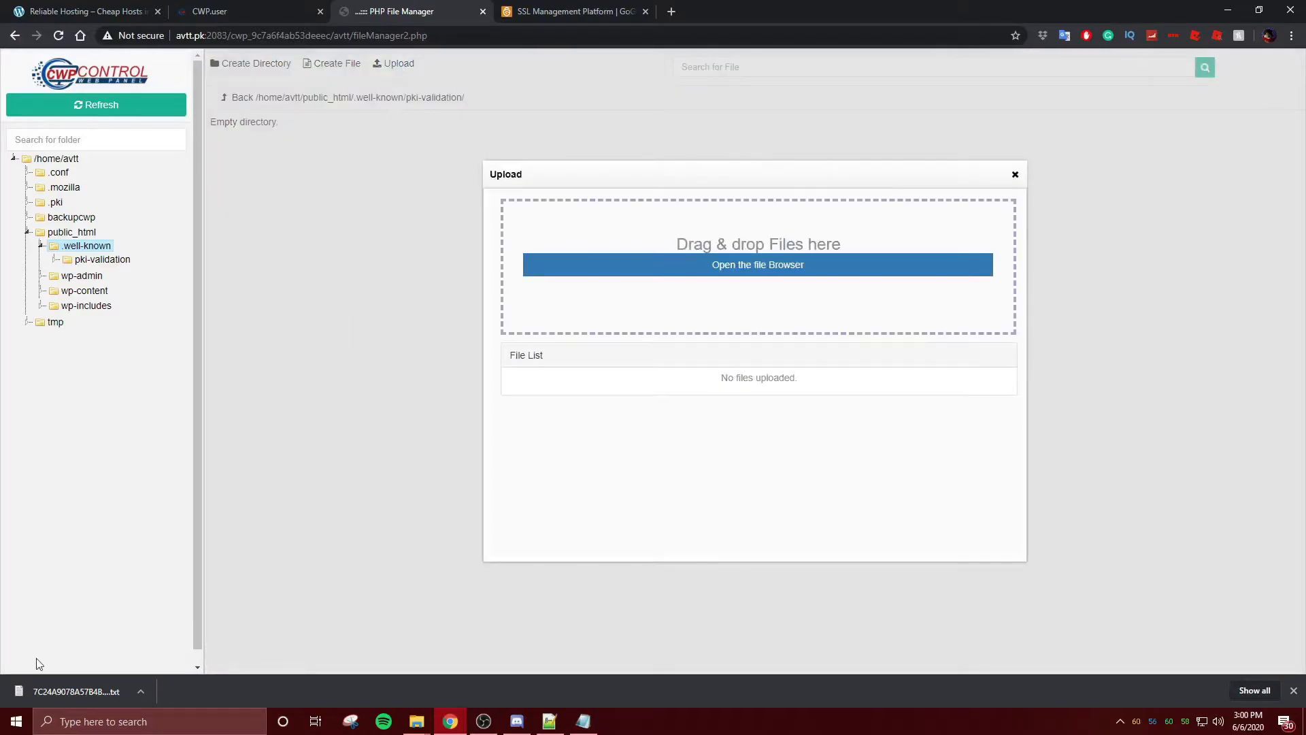
drag(75, 691, 763, 268)
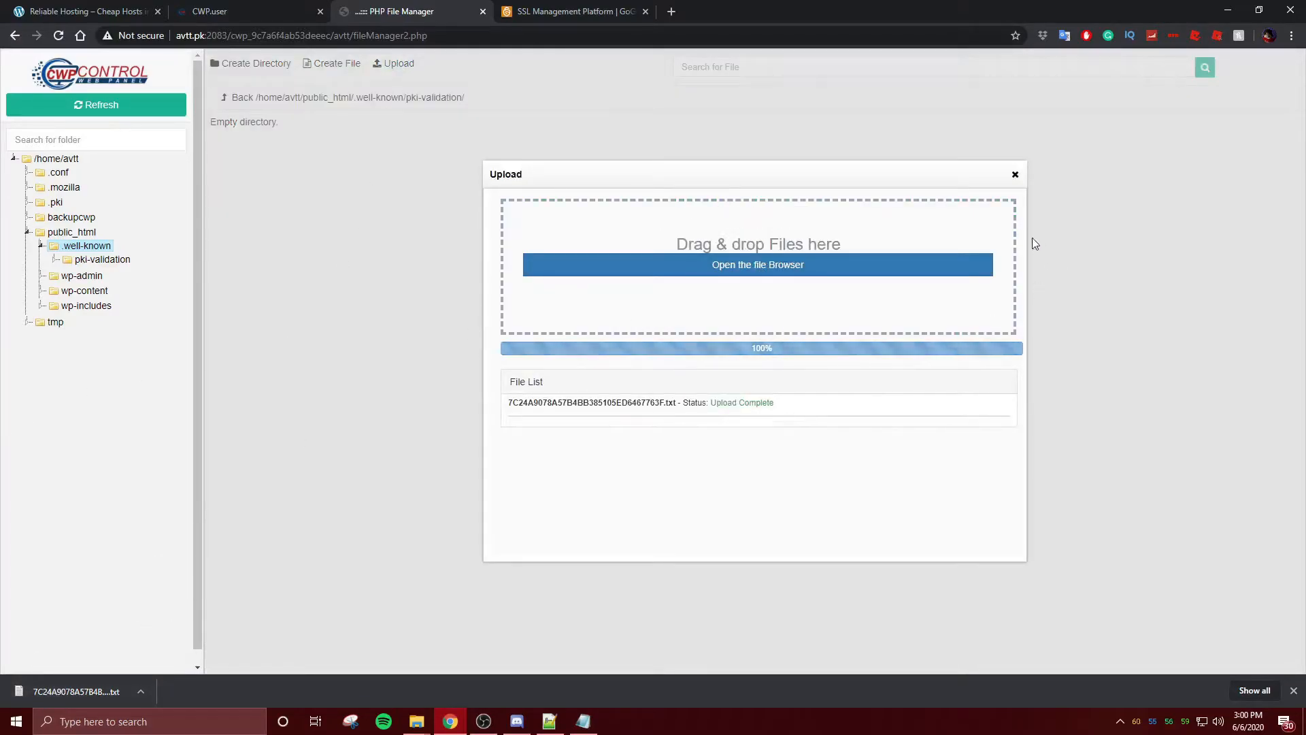
click(1014, 175)
- Open the validation file URL on avtt.pk and check its three lines of hash text
click(565, 8)
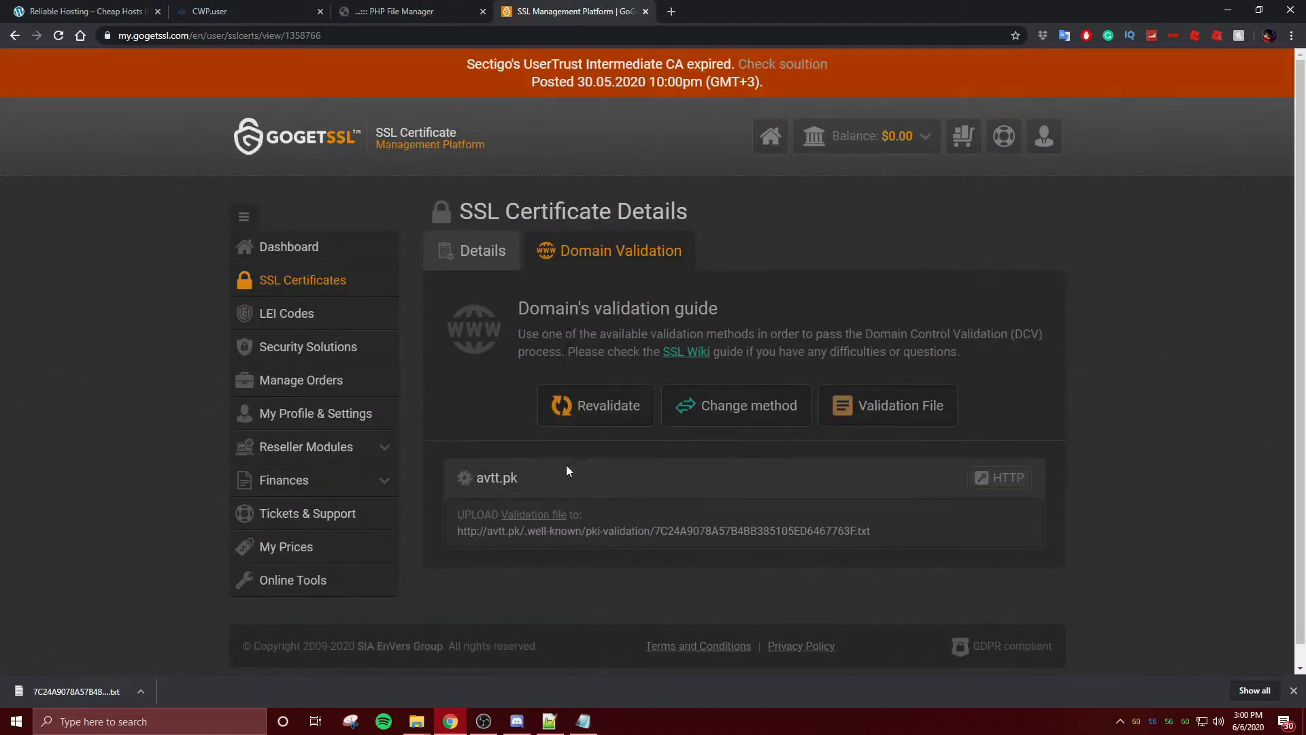
click(584, 536)
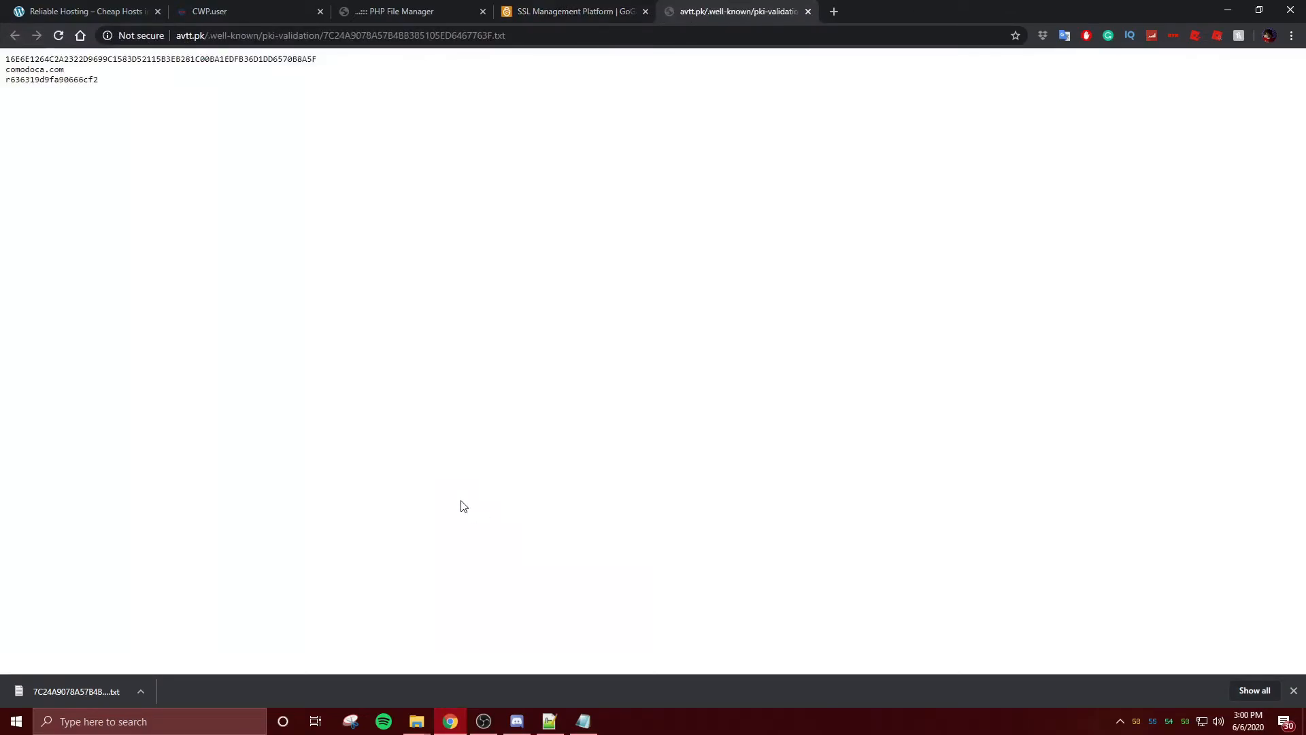
drag(123, 89, 5, 53)
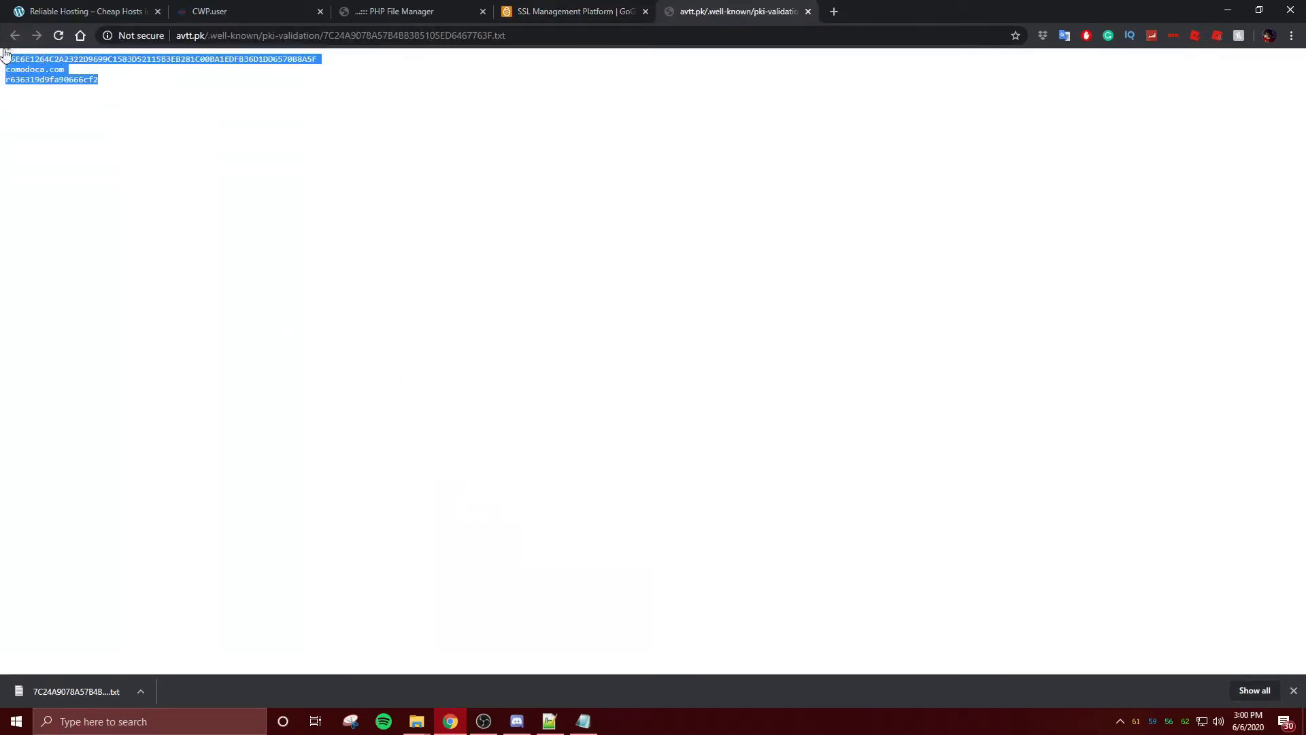
click(364, 98)
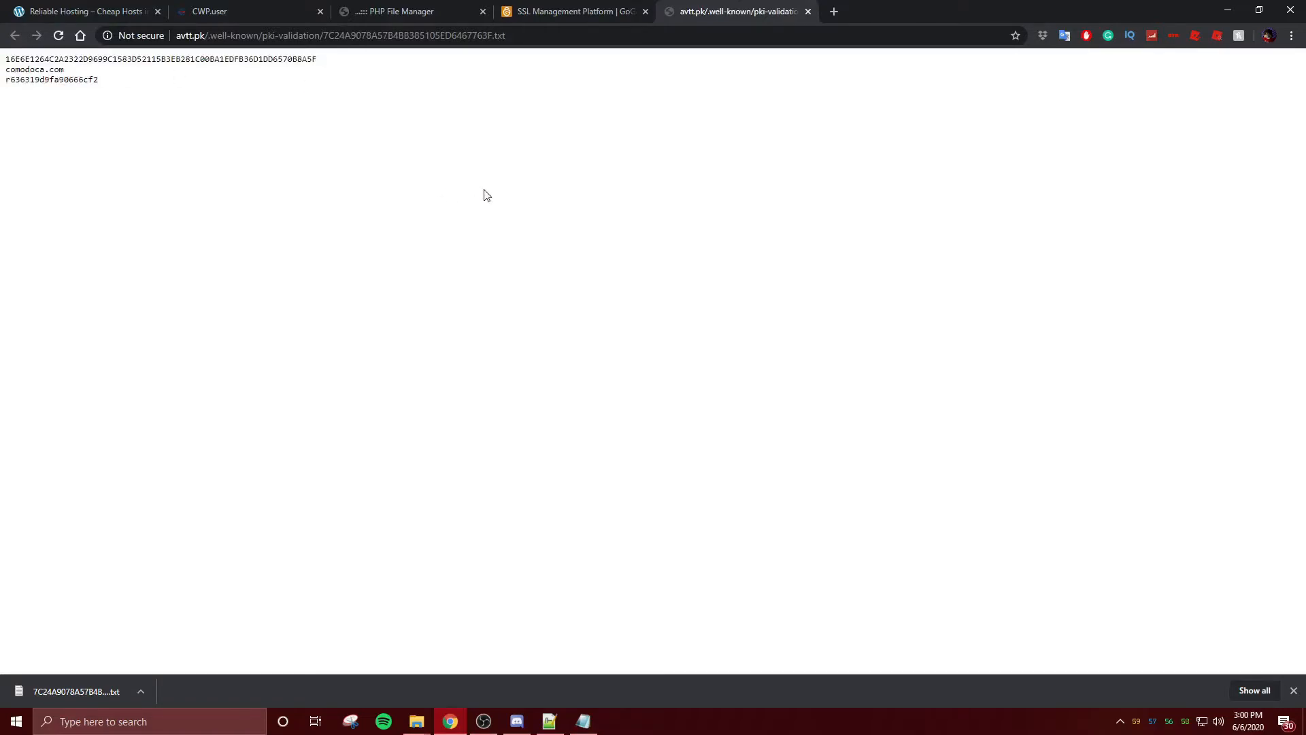
- Close the validation page, run Revalidate for avtt.pk, and reload the certificate page for the result
click(808, 11)
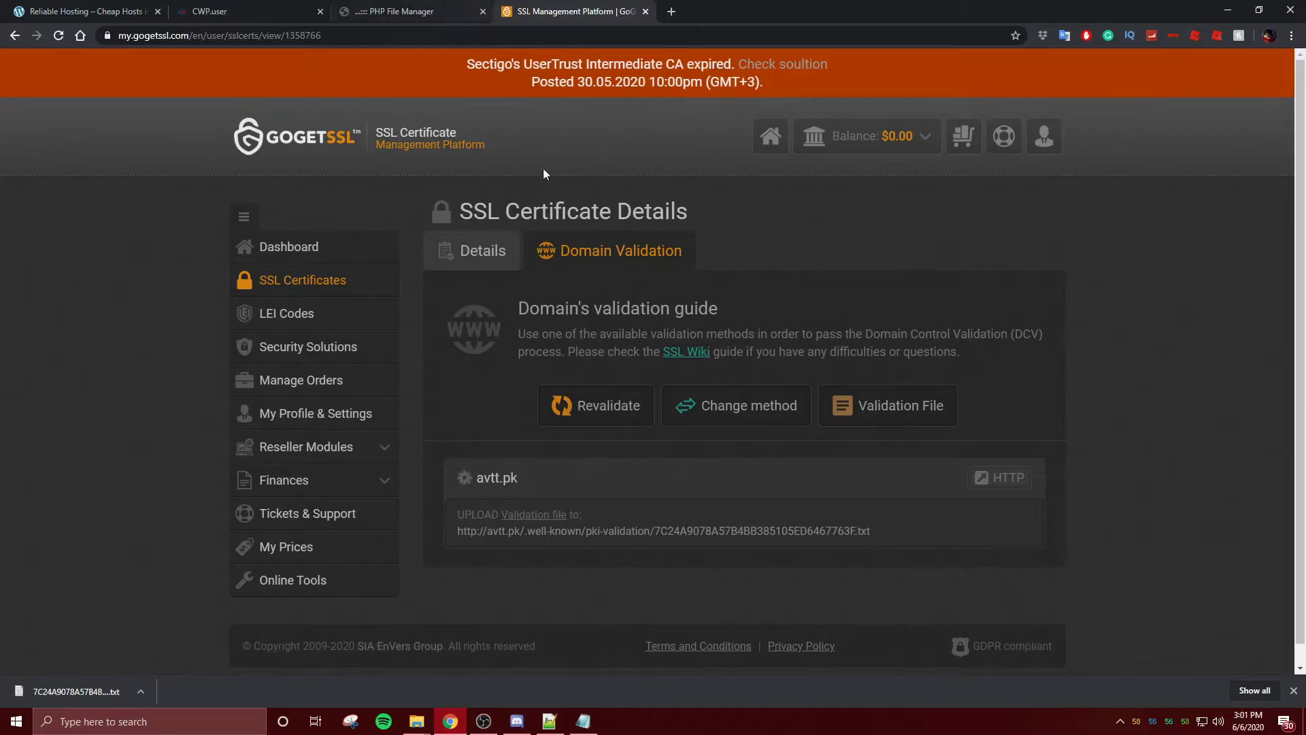
click(623, 402)
scroll(682, 482, down, 1)
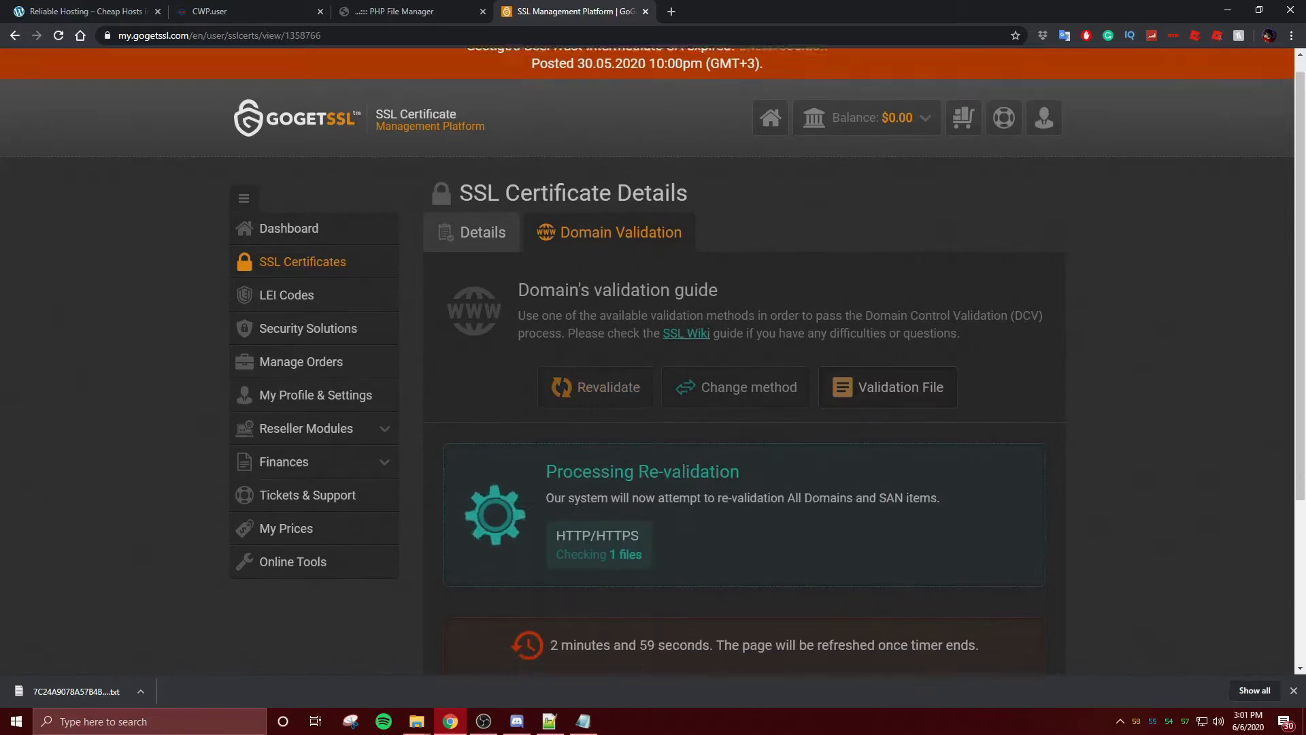
scroll(682, 481, down, 3)
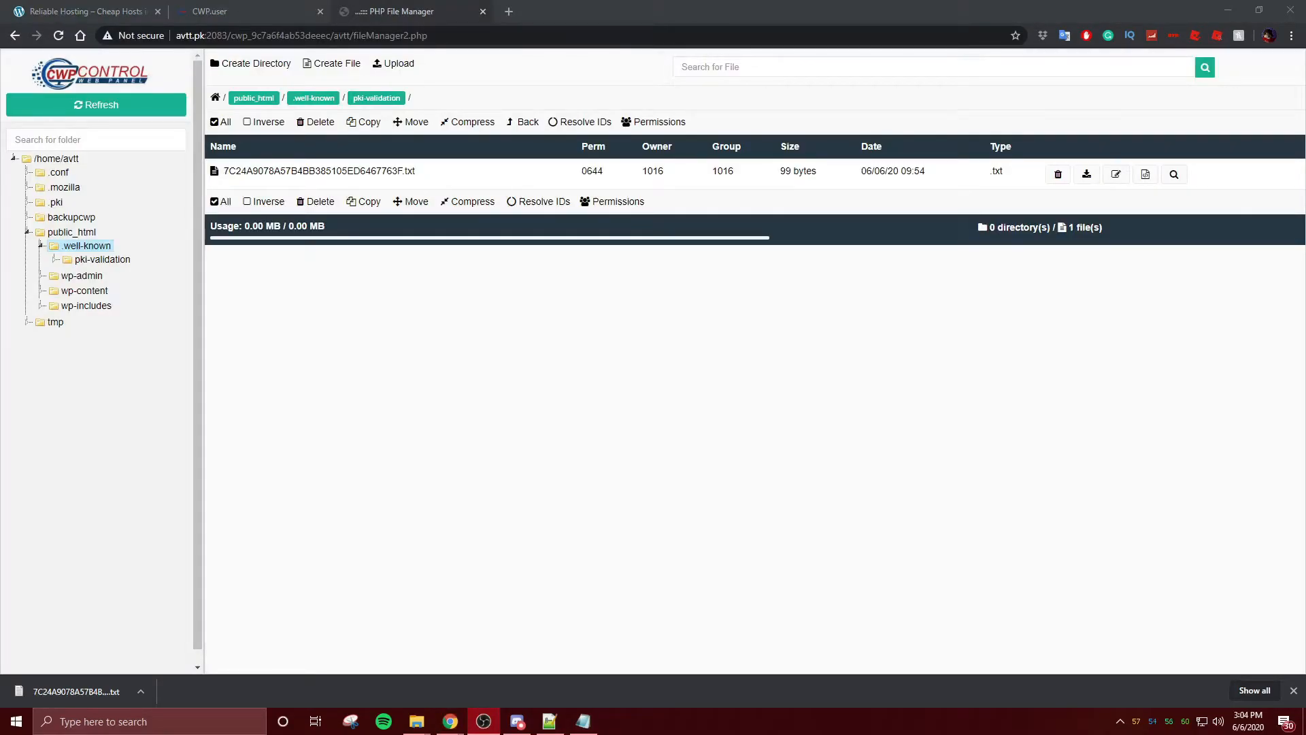
key(alt+Tab)
drag(1305, 350, 66, 0)
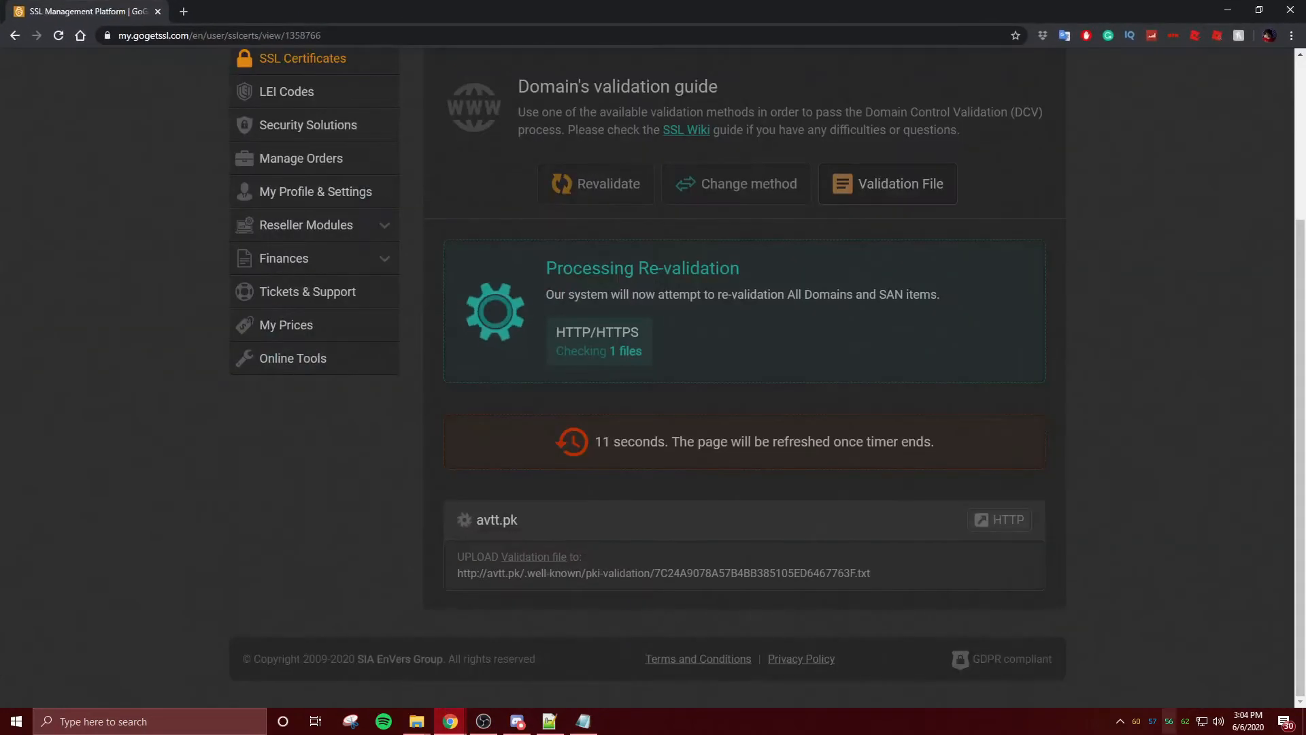
key(alt+Tab)
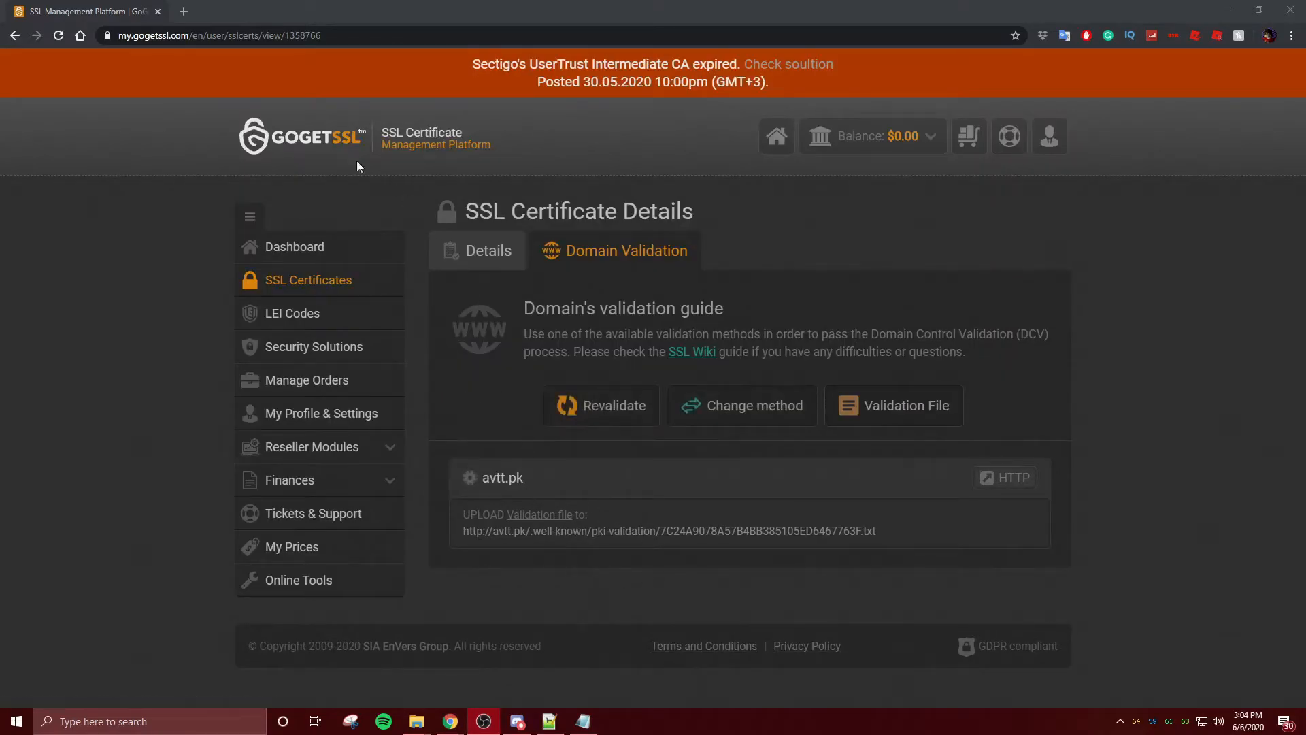
click(59, 41)
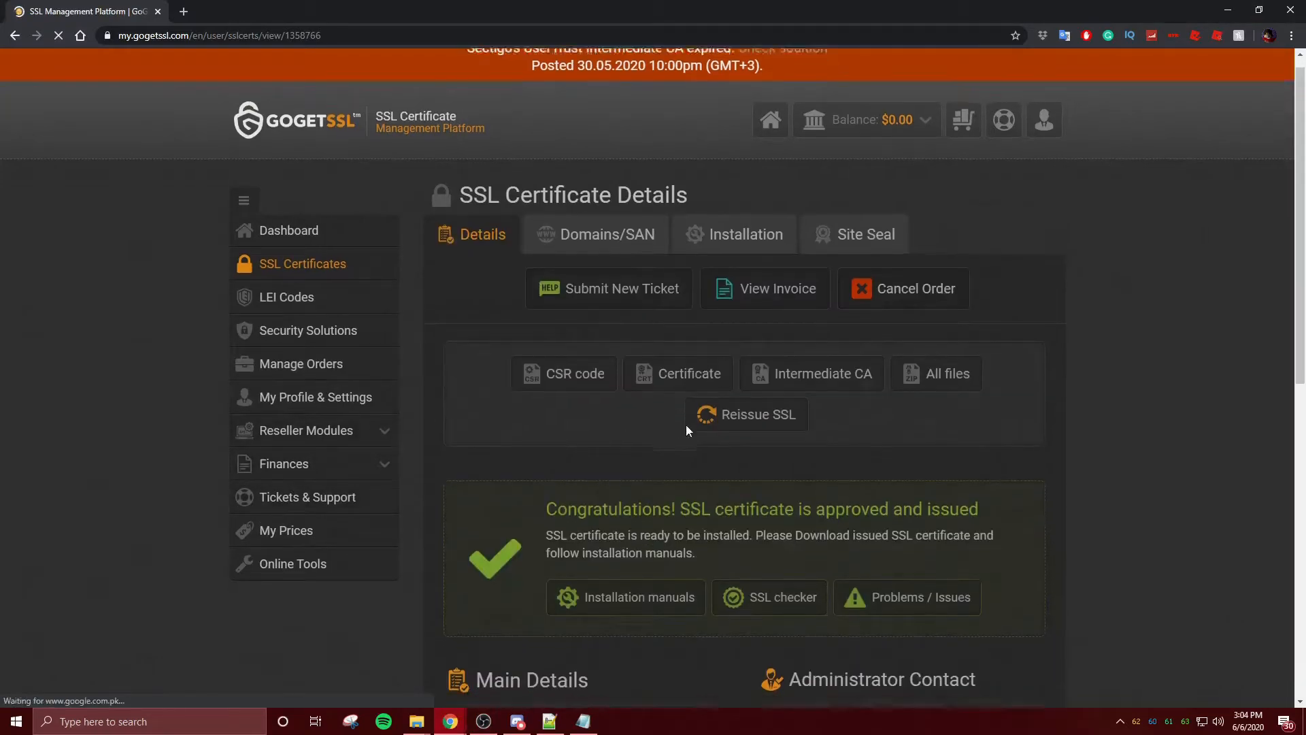
- Read the 'approved and issued' notice, valid 2020-06-06 to 2020-09-05, then open a blank tab
scroll(679, 427, down, 5)
drag(677, 185, 801, 185)
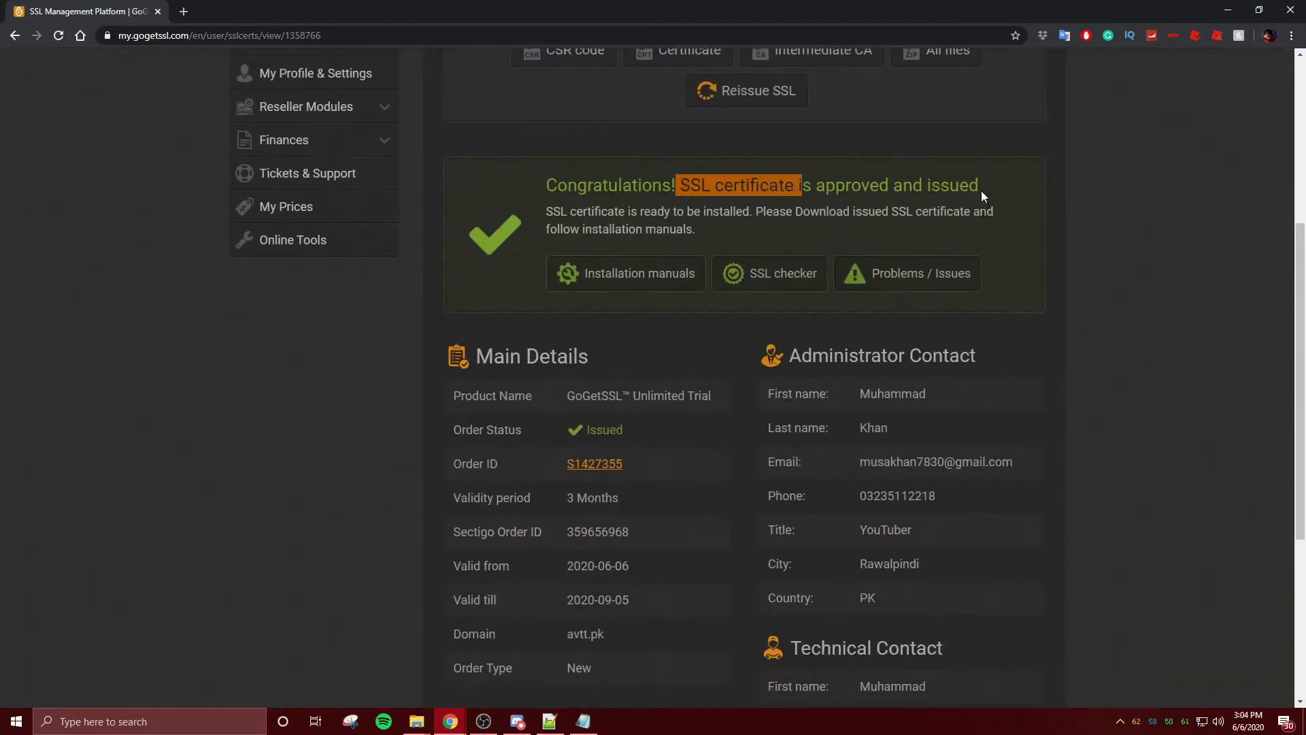
click(981, 197)
scroll(952, 207, down, 4)
scroll(884, 218, up, 9)
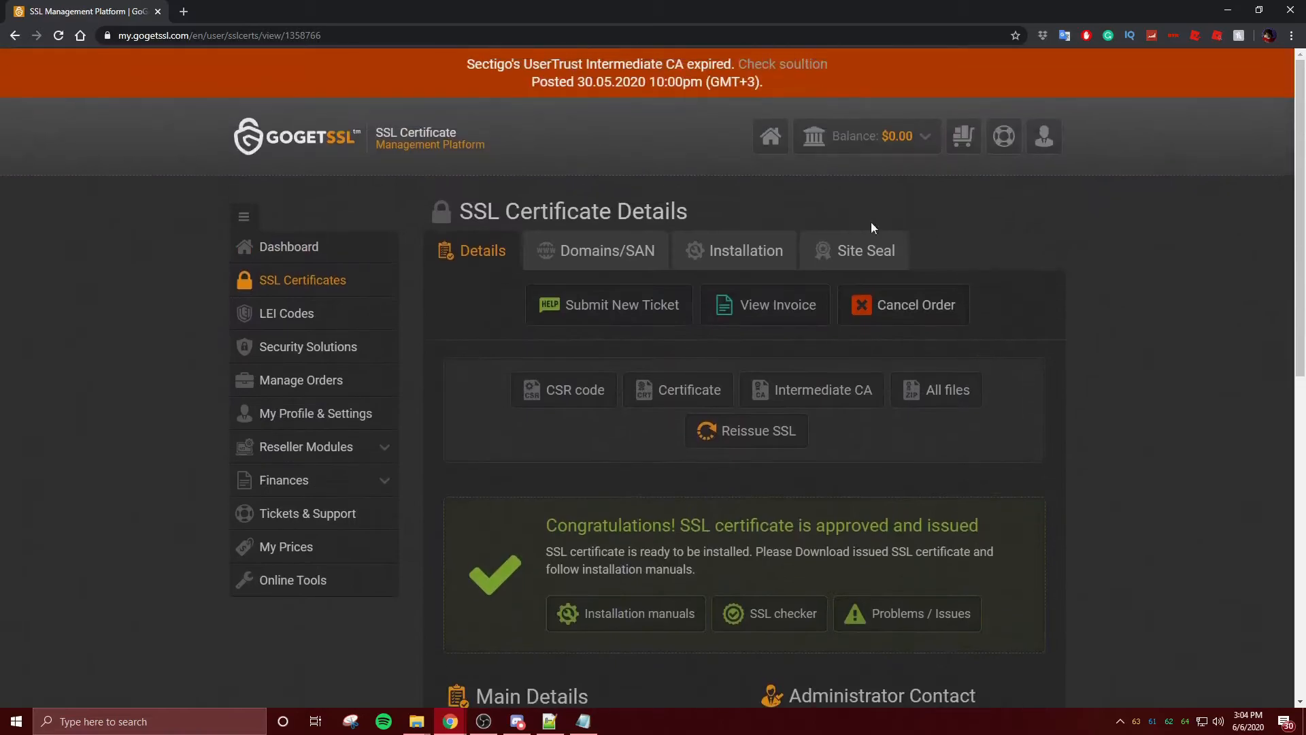
click(182, 9)
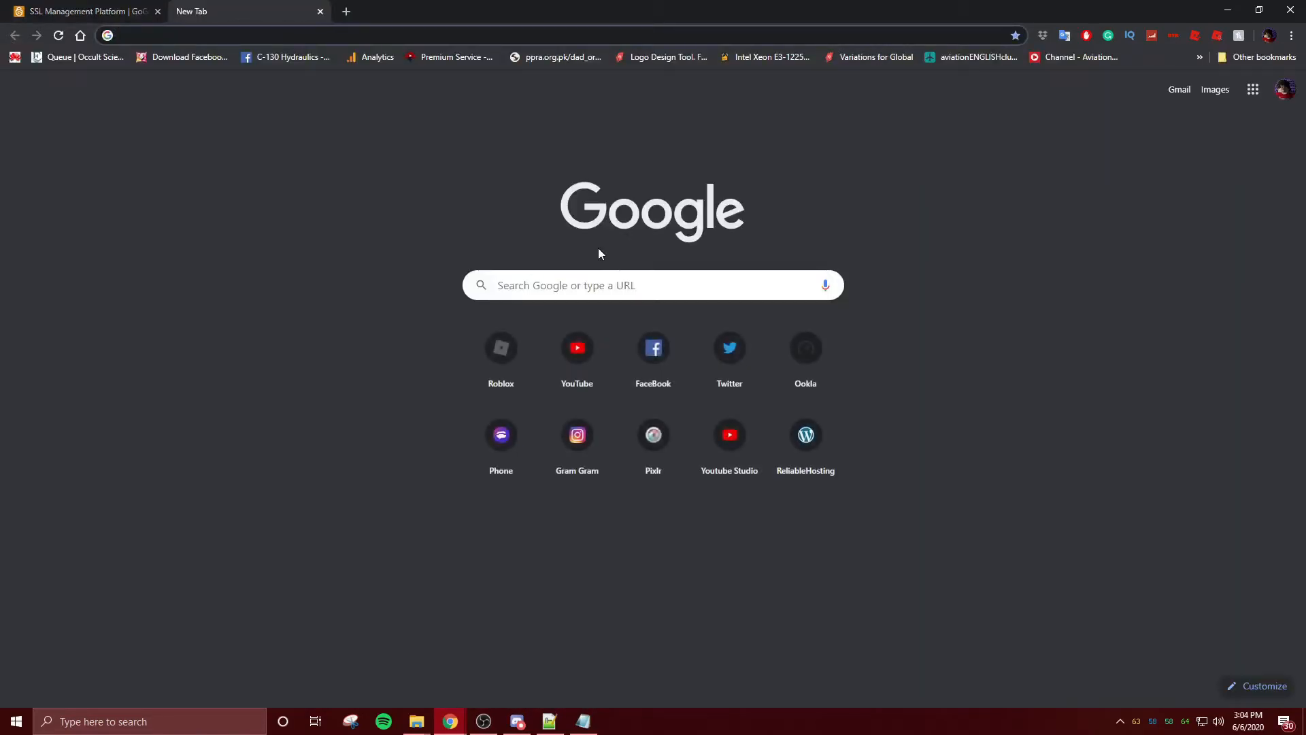
- Load avtt.pk in the new tab and merge the certificate page into the same browser window
text(avtt.pk)
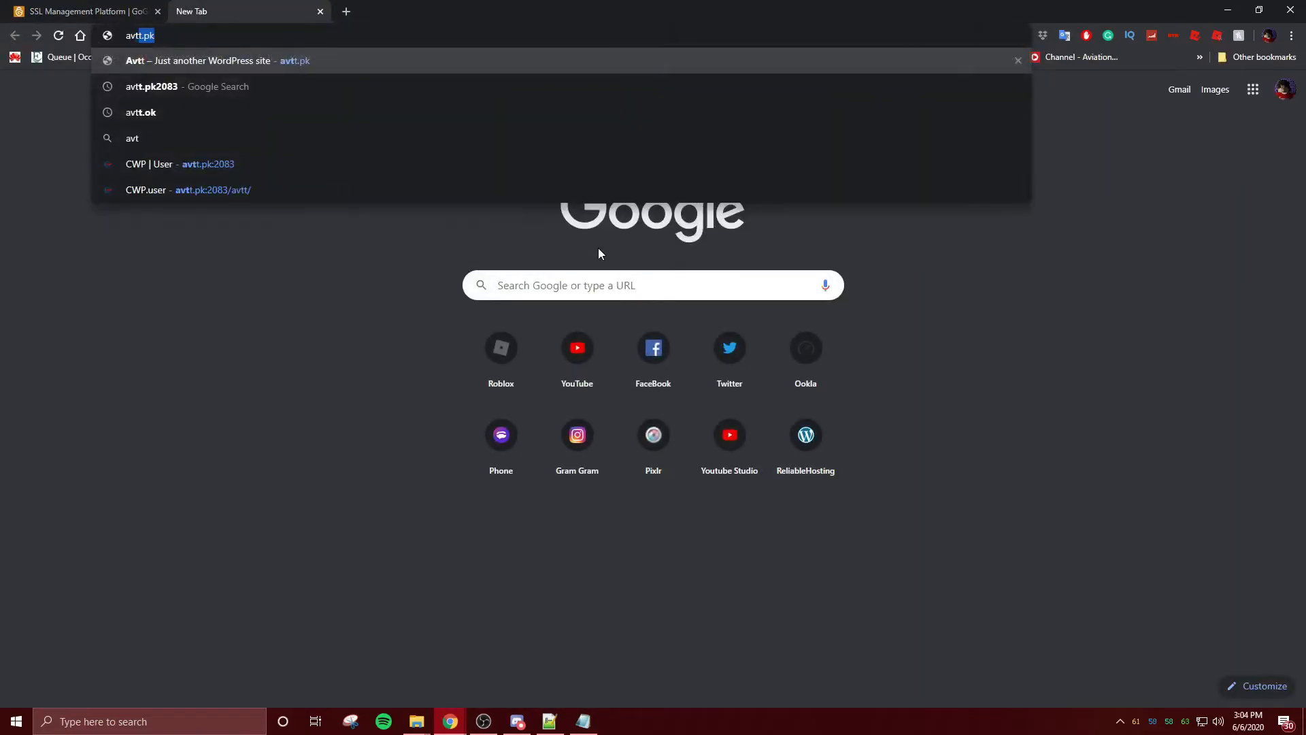
key(Return)
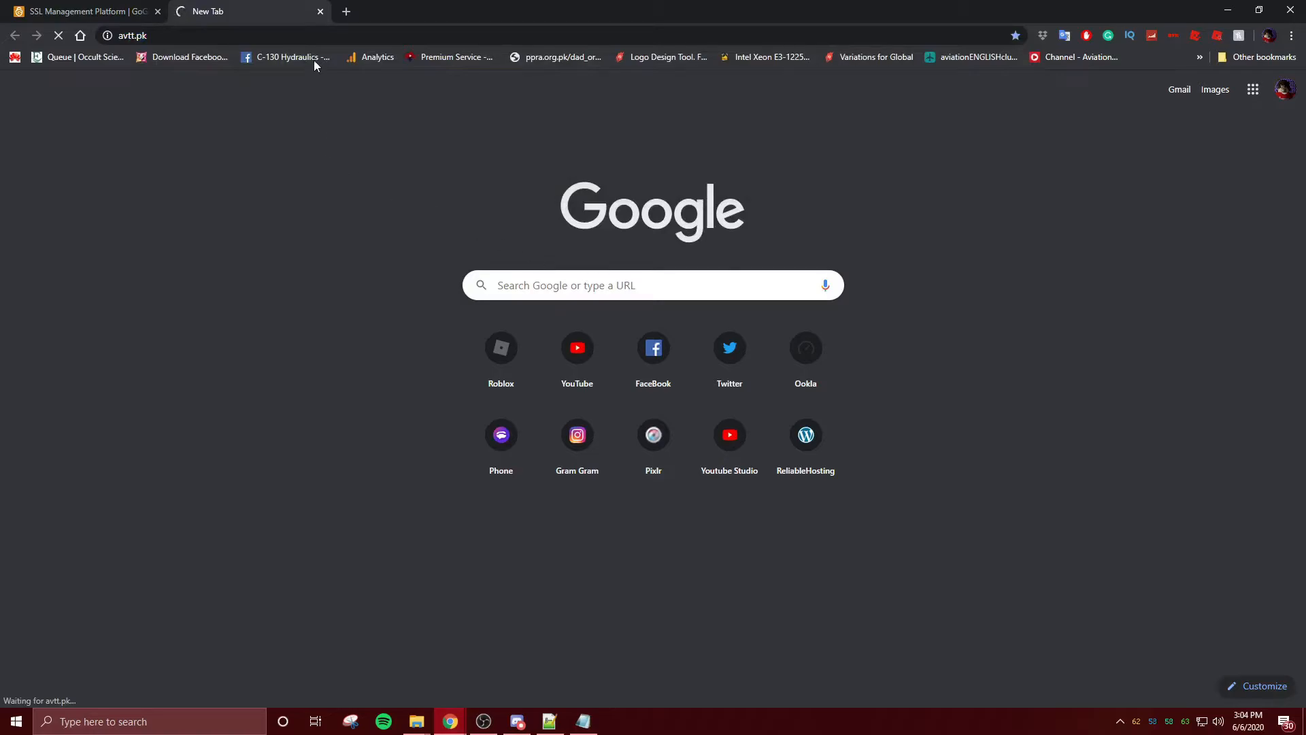
drag(655, 11, 582, 18)
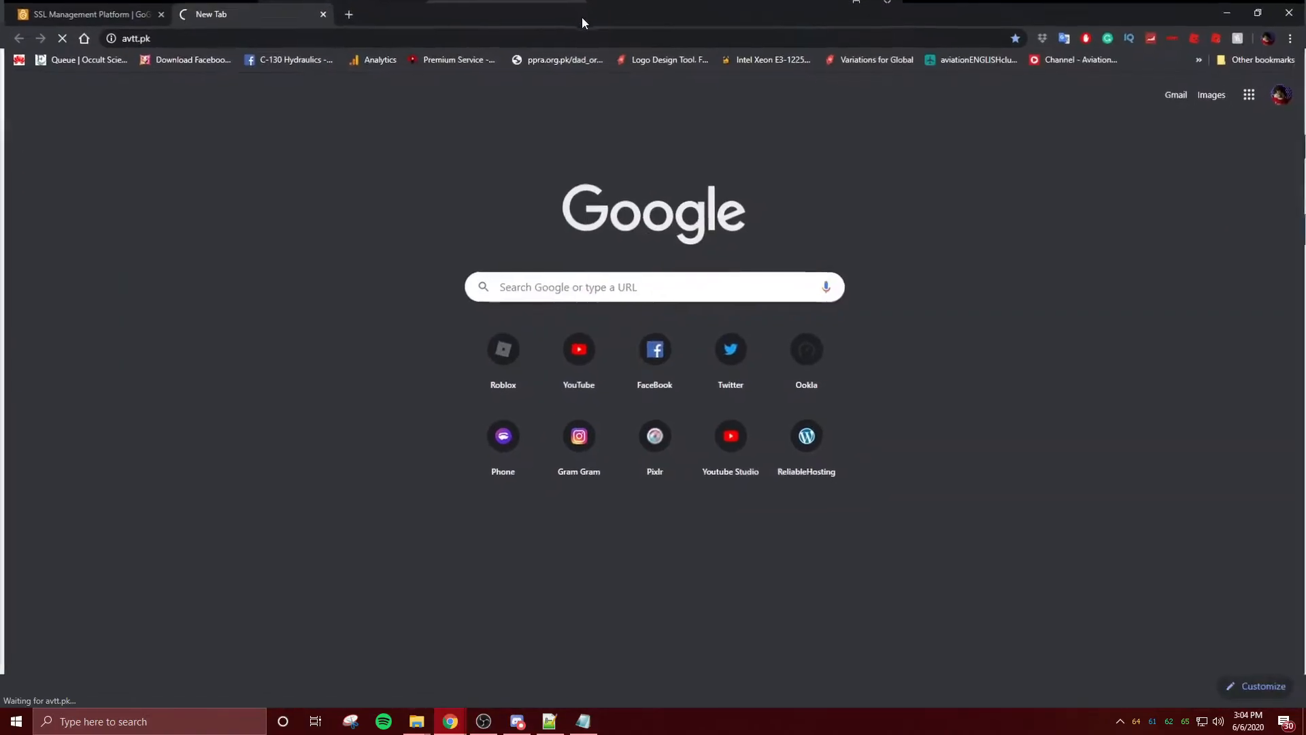
drag(236, 11, 585, 16)
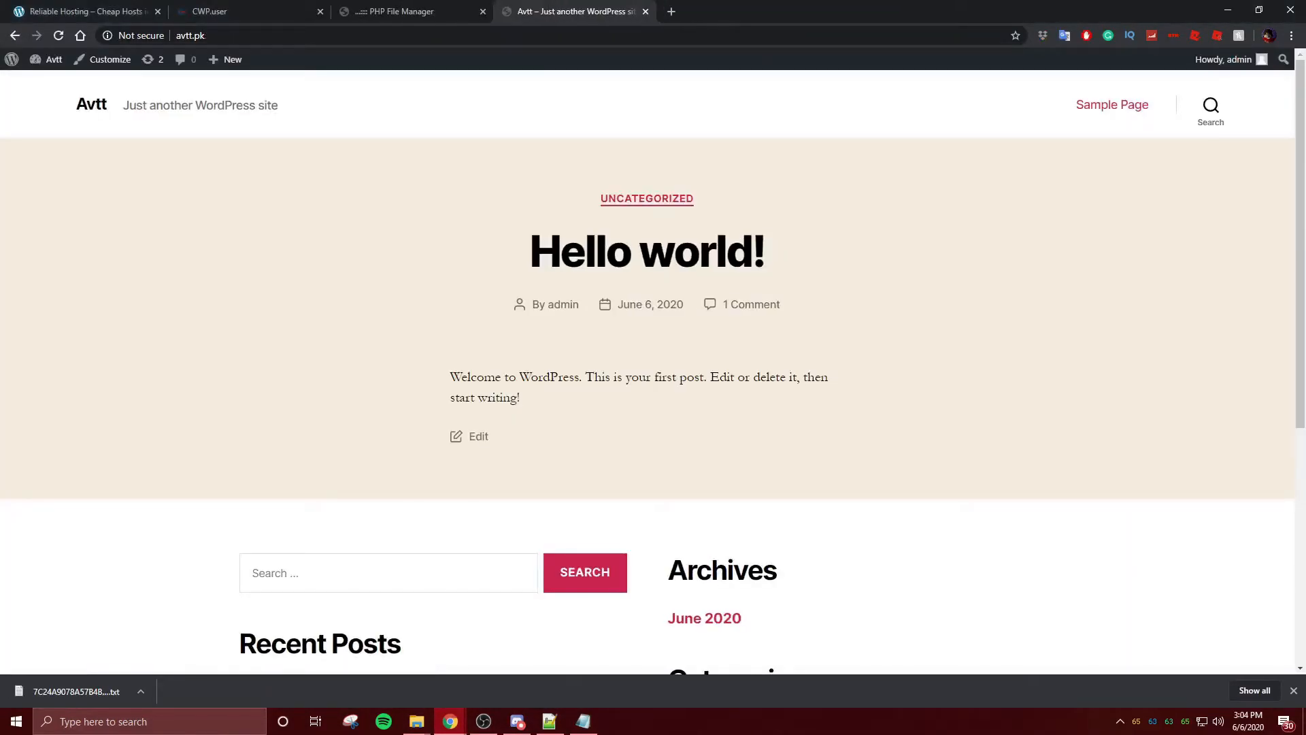
drag(680, 708, 713, 14)
click(608, 7)
click(391, 4)
click(530, 3)
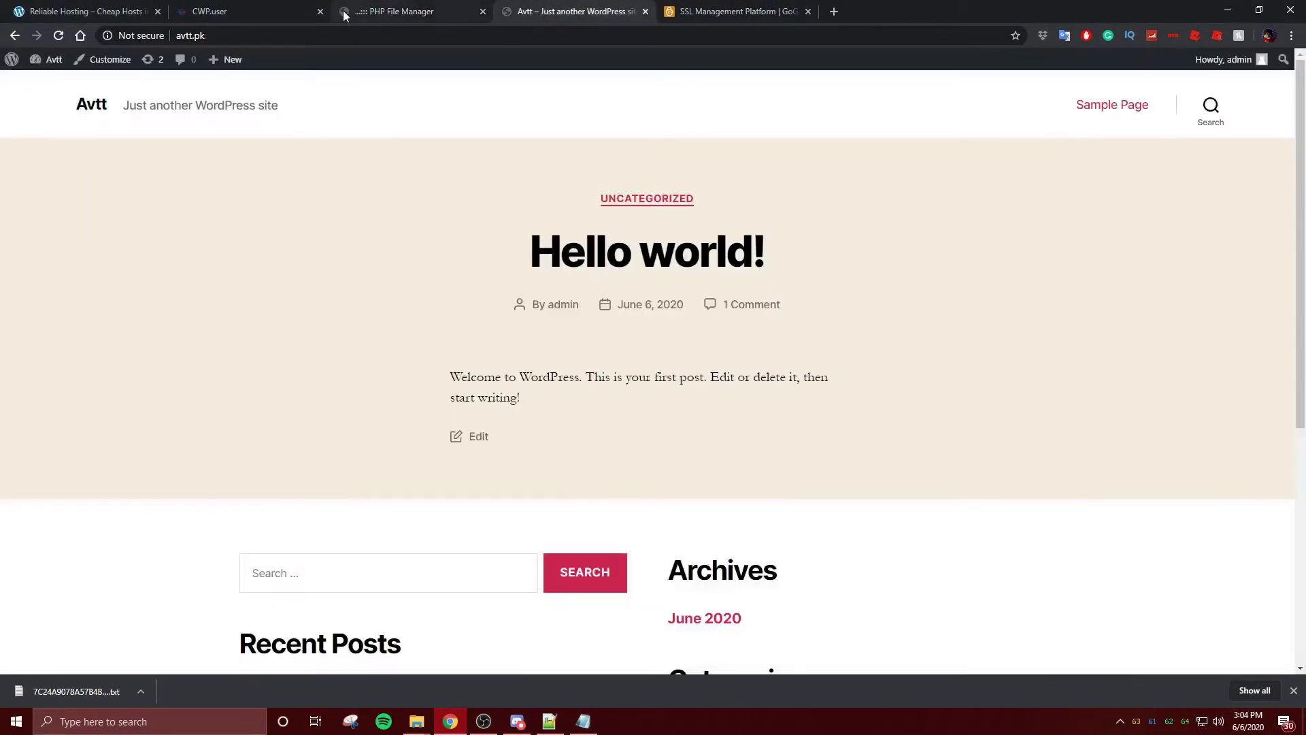
click(452, 4)
click(552, 4)
click(190, 37)
click(188, 40)
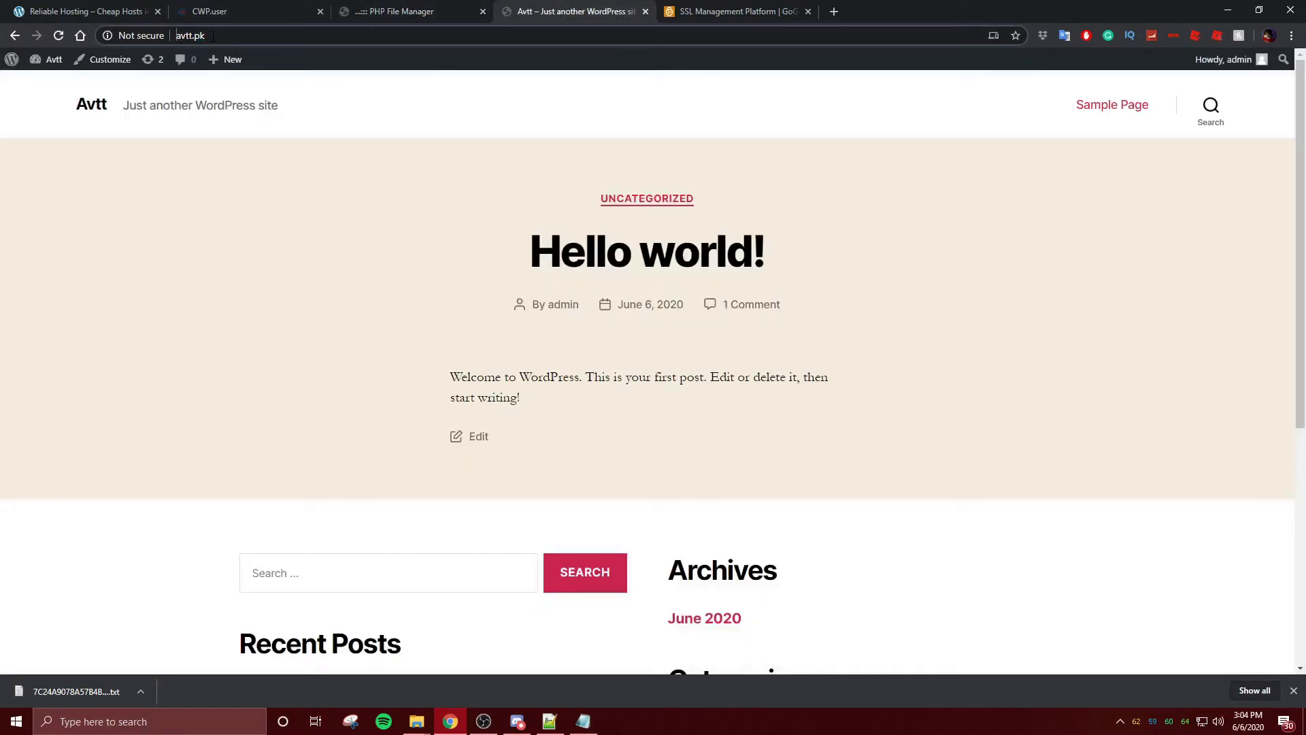
key(Home)
text(h)
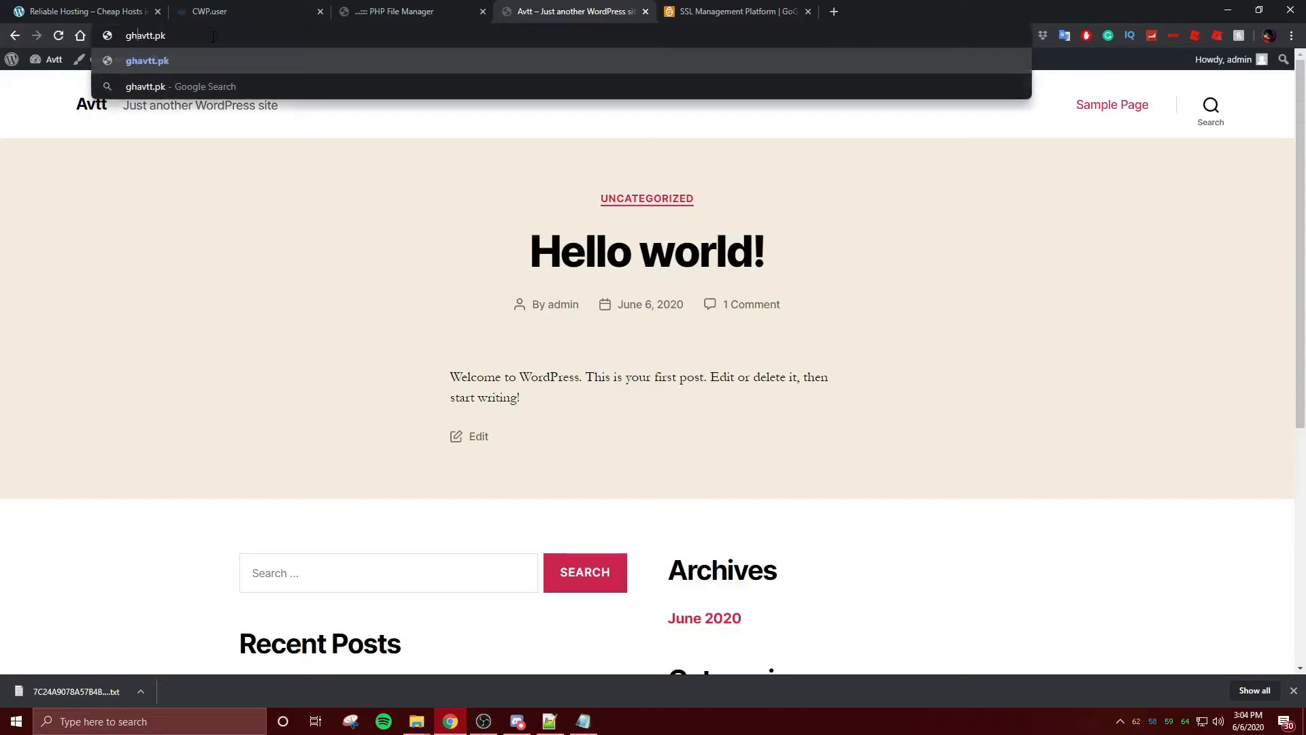
text(tpps)
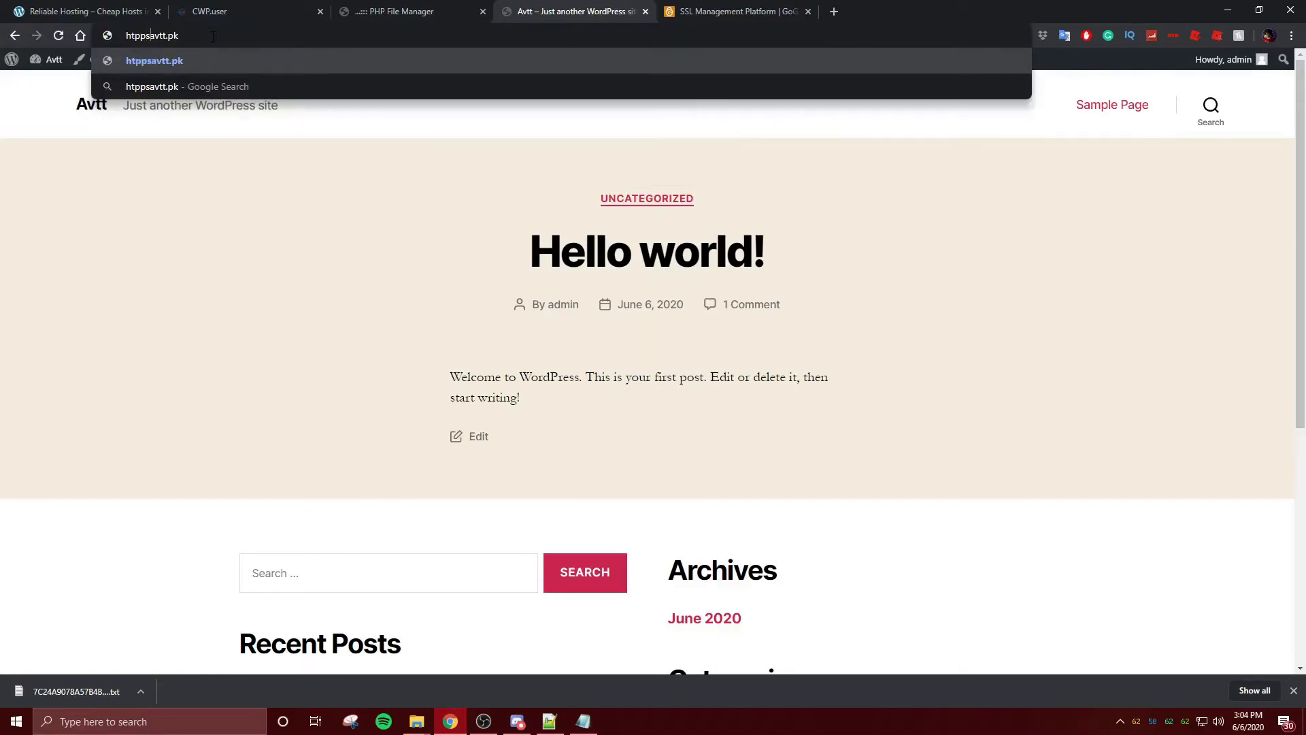
key(BackSpace)
key(BackSpace)
key(BackSpace)
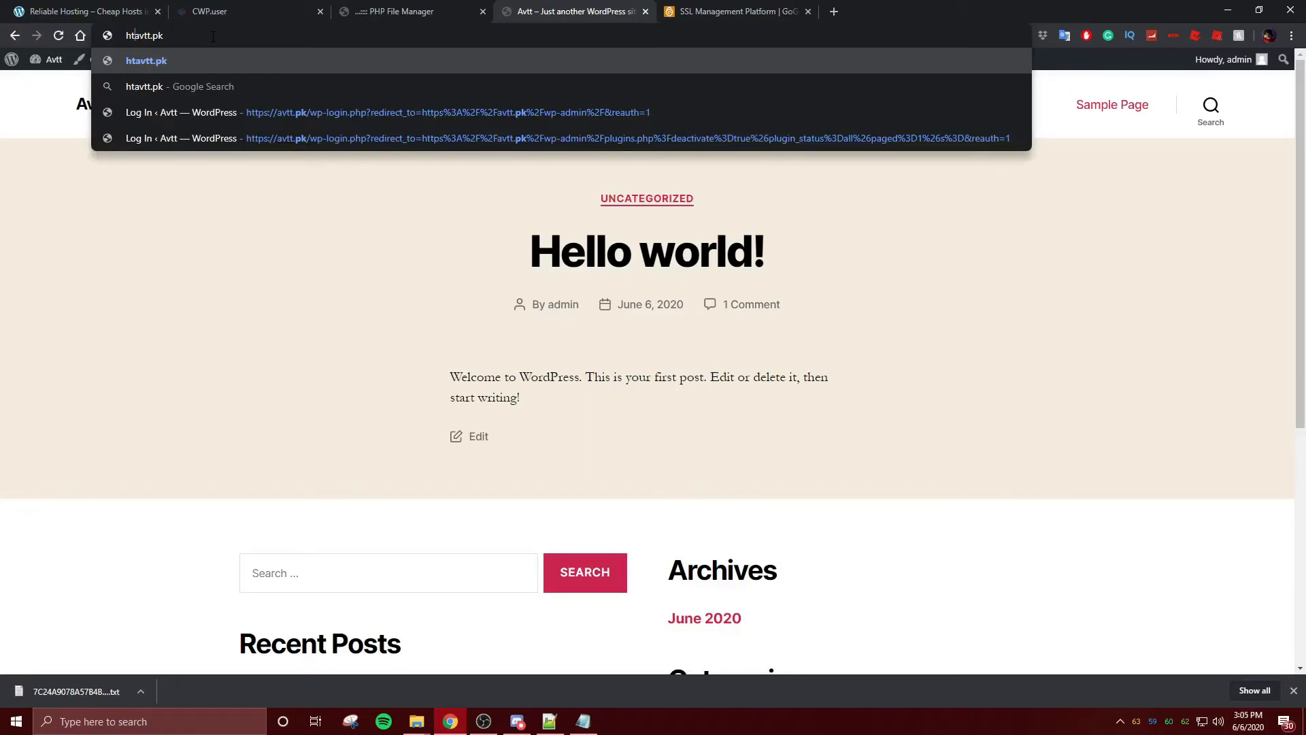
text(pps://)
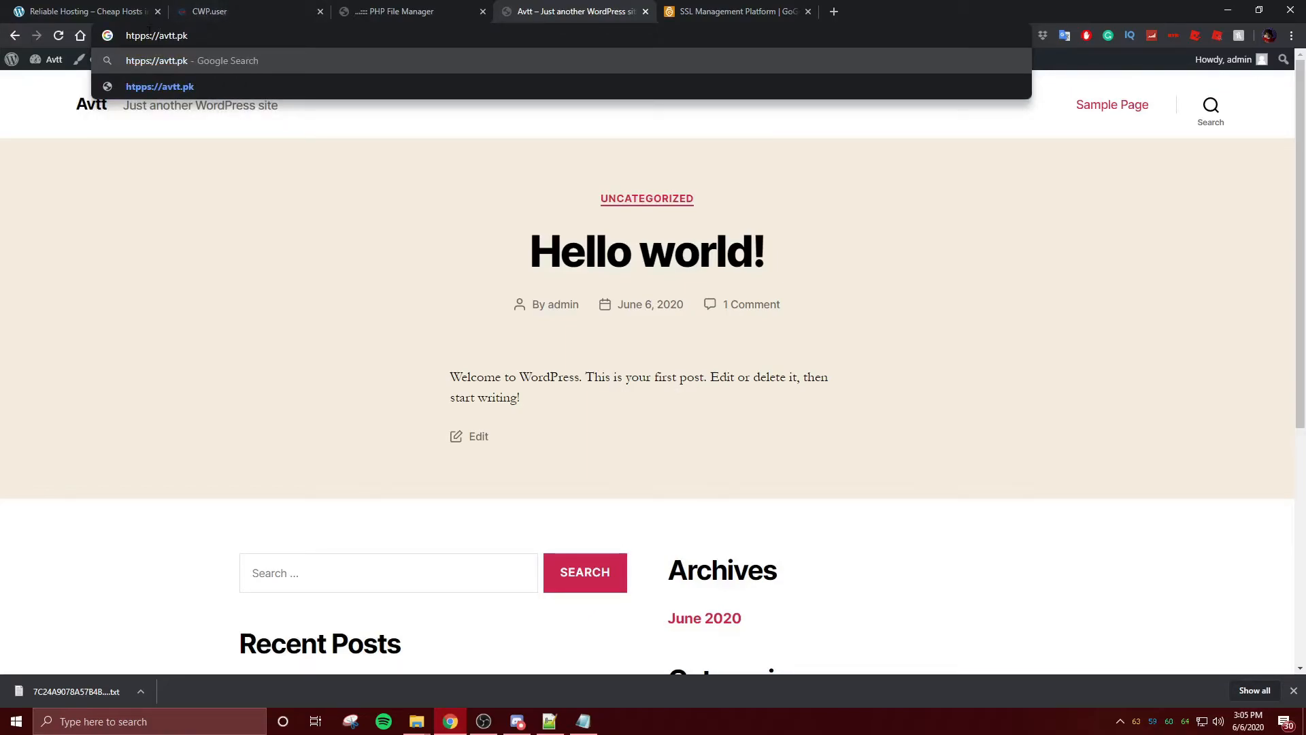
key(BackSpace)
key(BackSpace)
key(BackSpace)
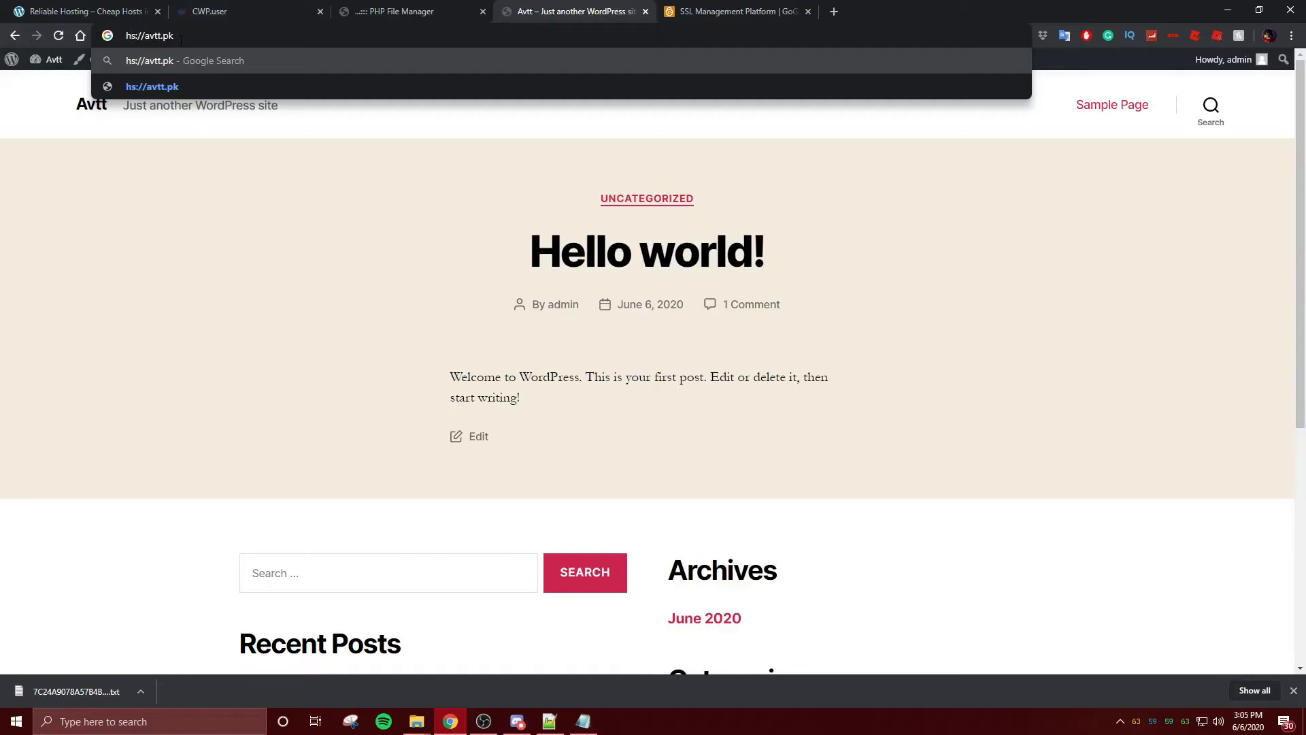
text(tt)
key(BackSpace)
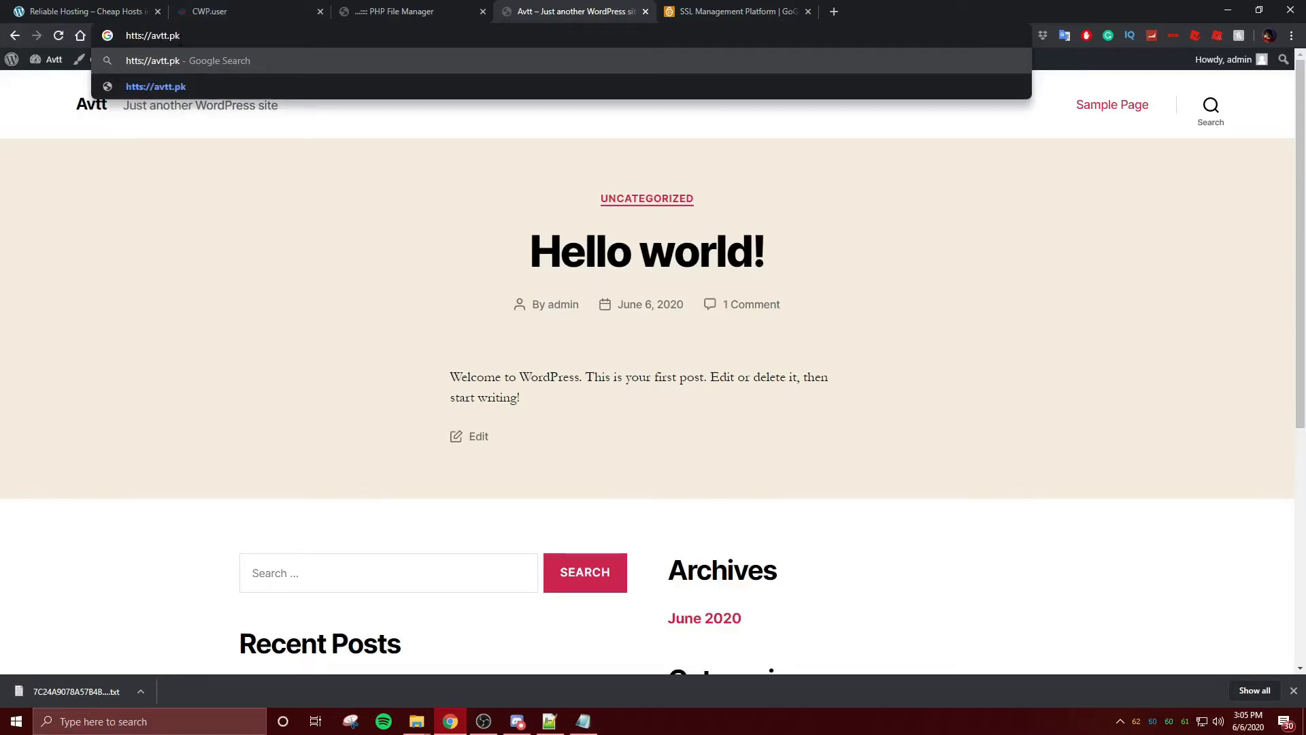
text(p)
key(Return)
- Go back to the avtt.pk WordPress site and return to the CWP panel tab
click(12, 41)
click(348, 38)
click(322, 36)
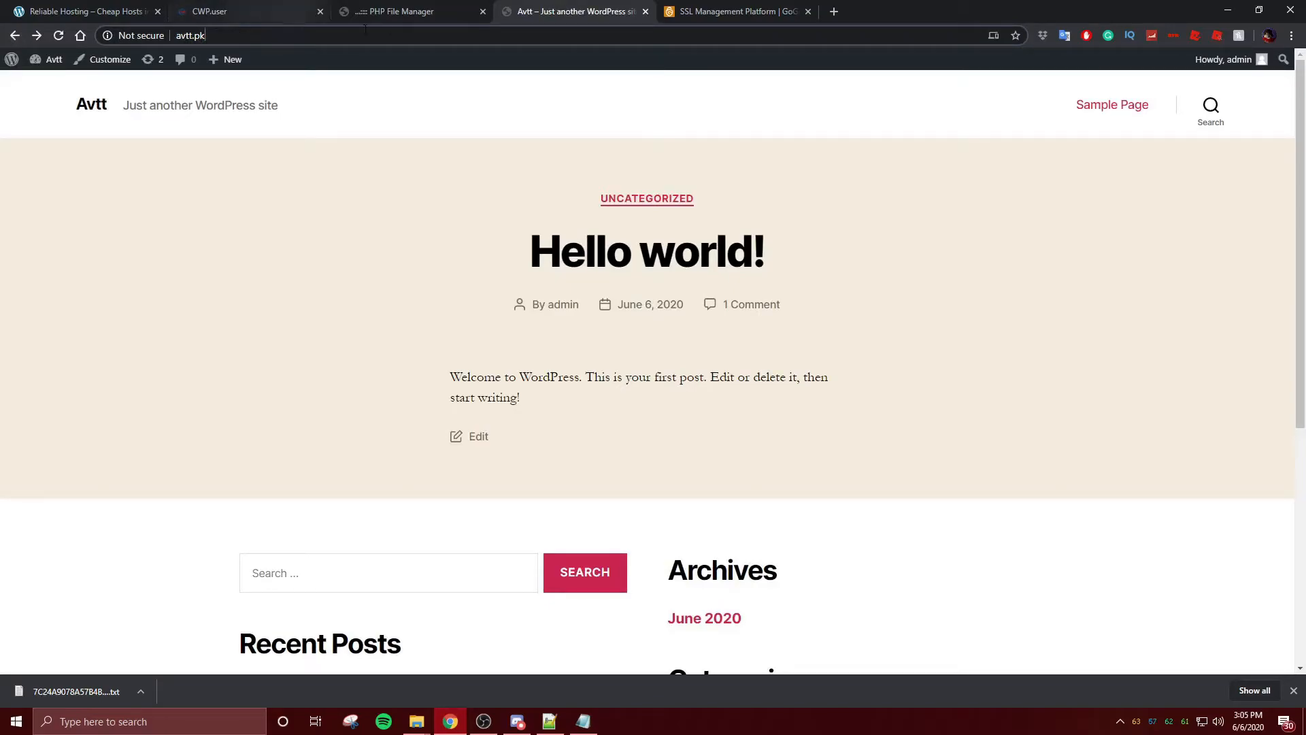
drag(258, 13, 184, 30)
- Open Custom SSL under Domains and start Install SSL for the avtt account
click(150, 9)
click(210, 11)
scroll(996, 323, down, 3)
scroll(998, 322, up, 9)
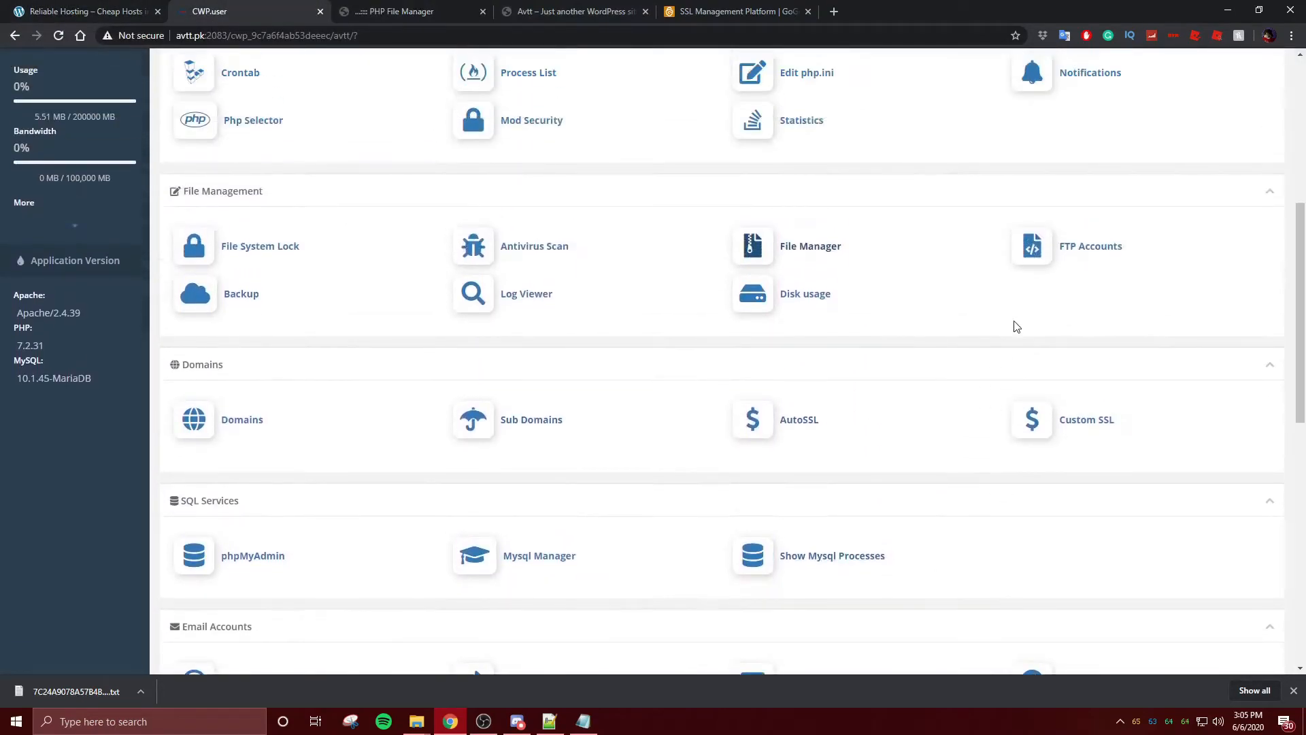
scroll(871, 344, down, 9)
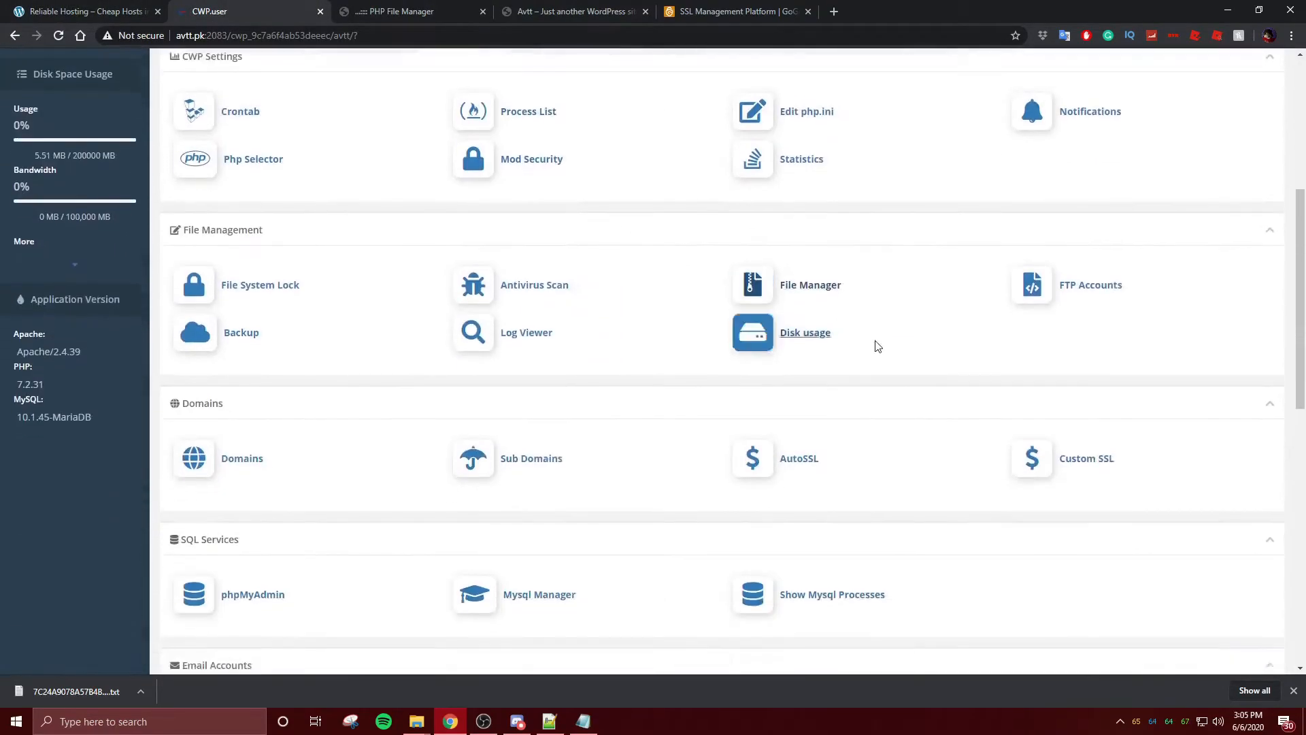
click(1077, 224)
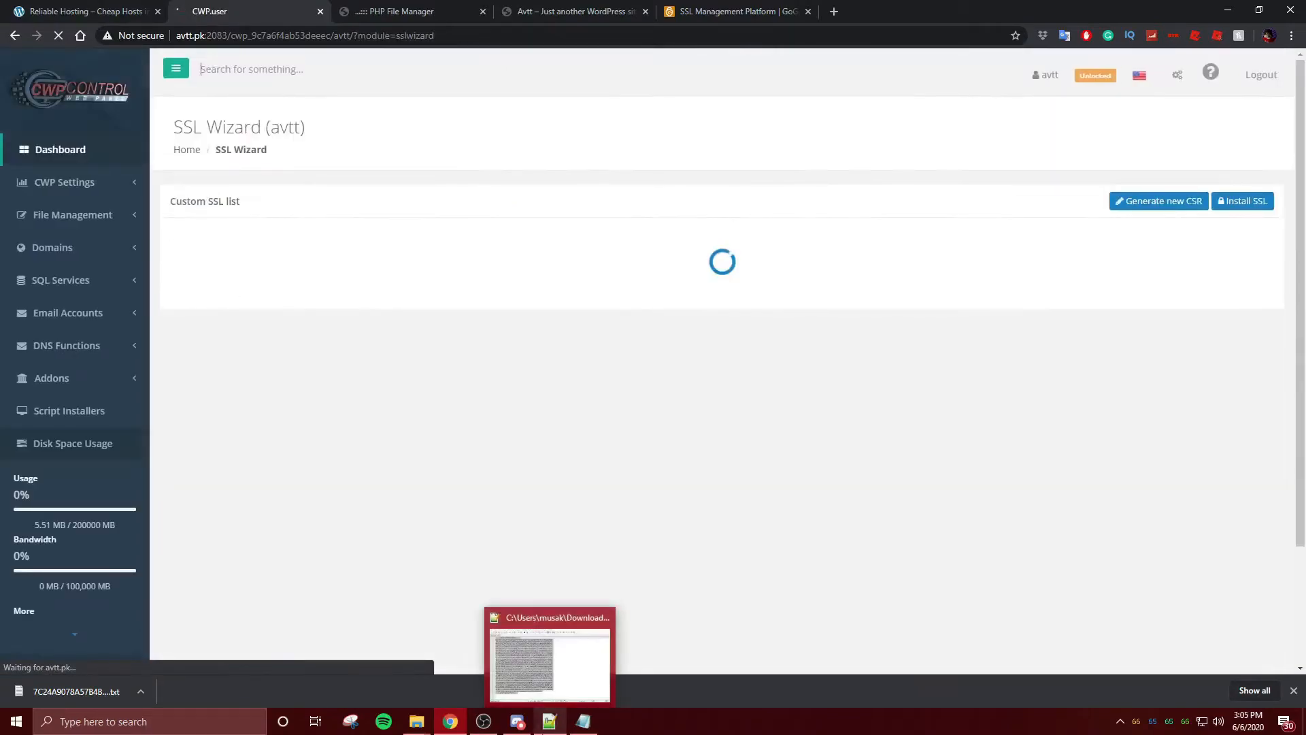
click(1257, 201)
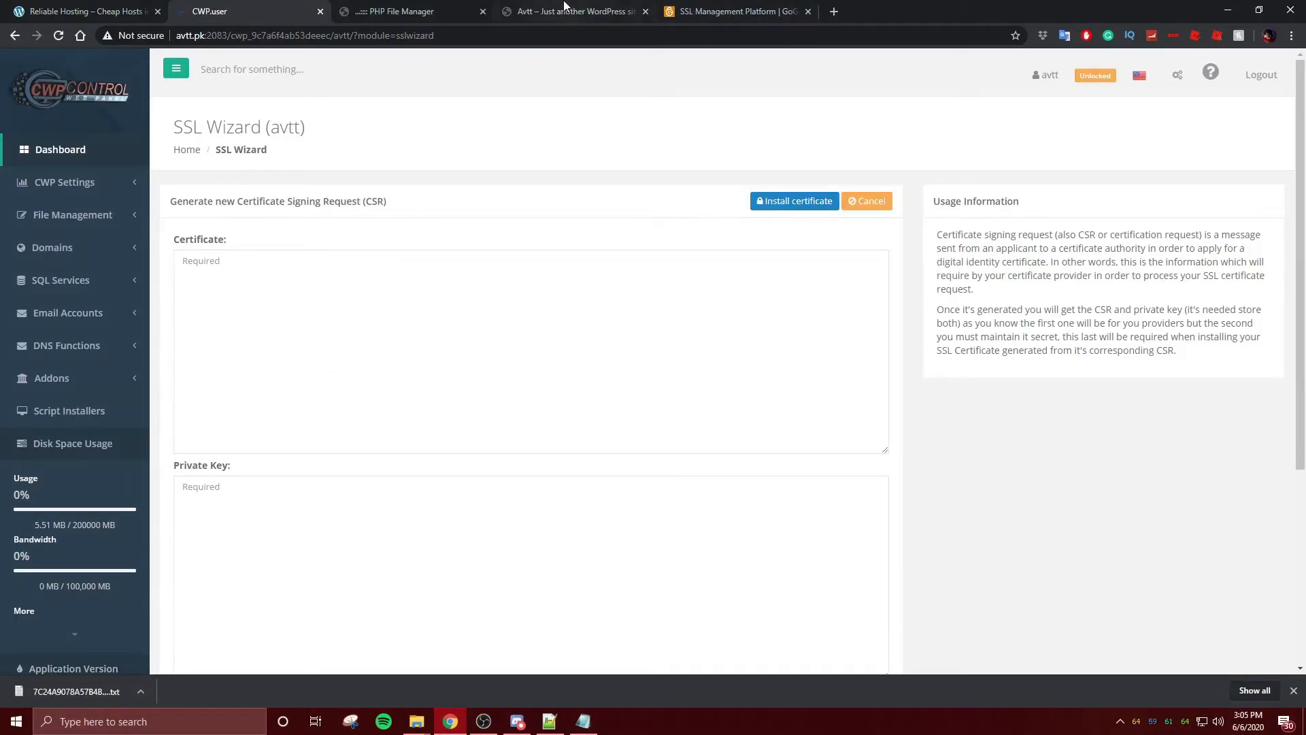
click(466, 8)
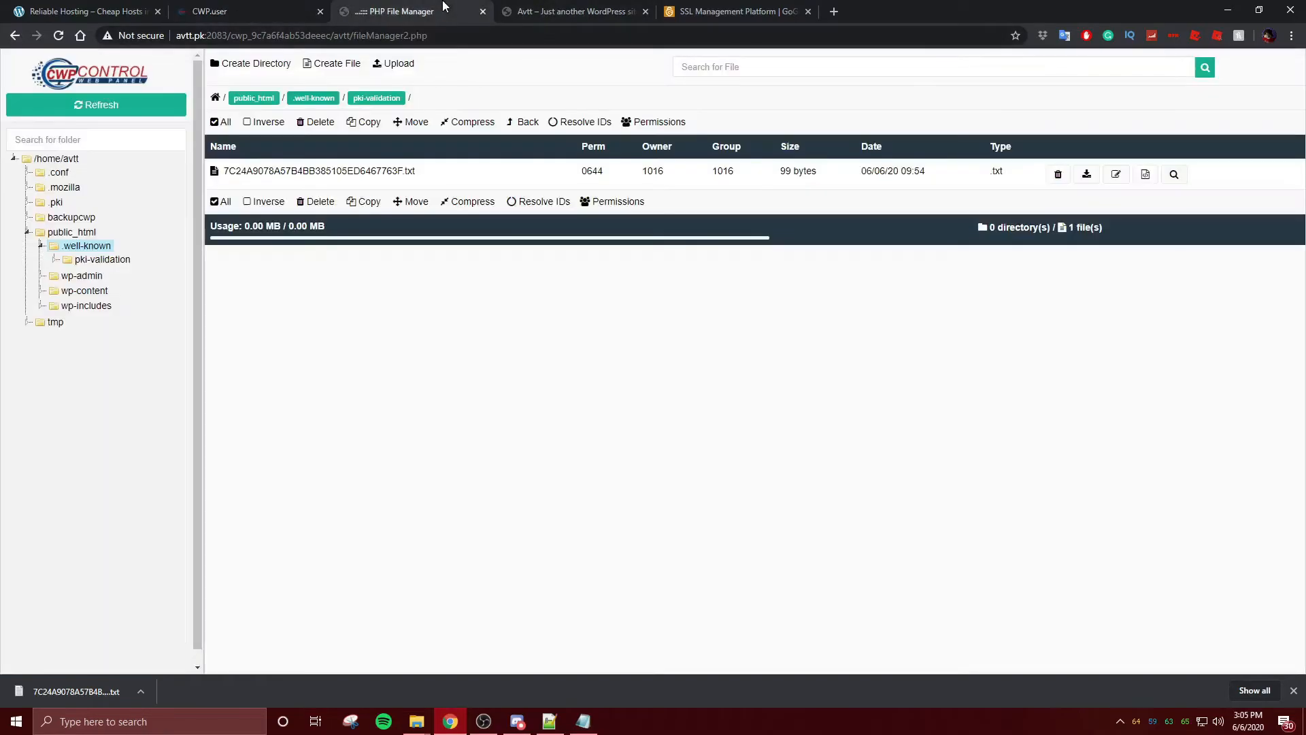
- Download the issued avtt.pk certificate (.crt) from the GoGetSSL certificate details page
click(540, 9)
drag(583, 6, 474, 5)
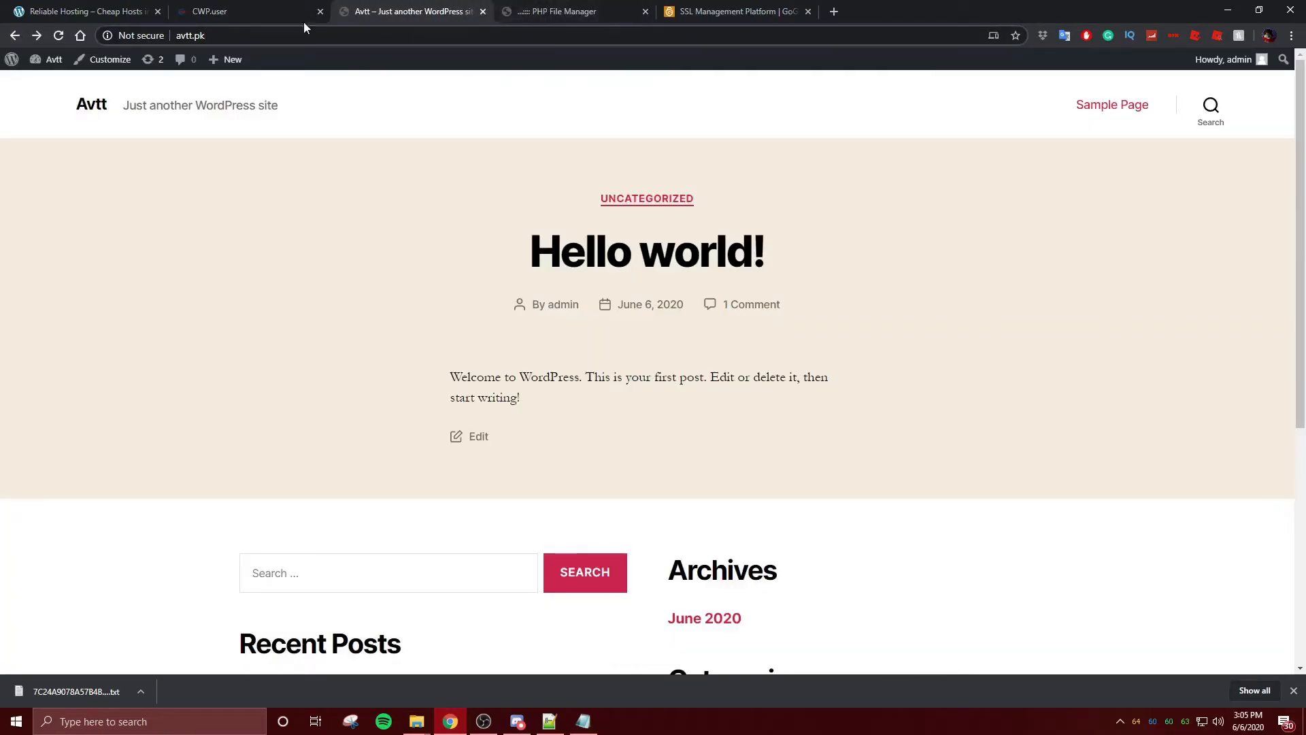
click(640, 9)
drag(636, 7, 503, 8)
scroll(735, 473, down, 4)
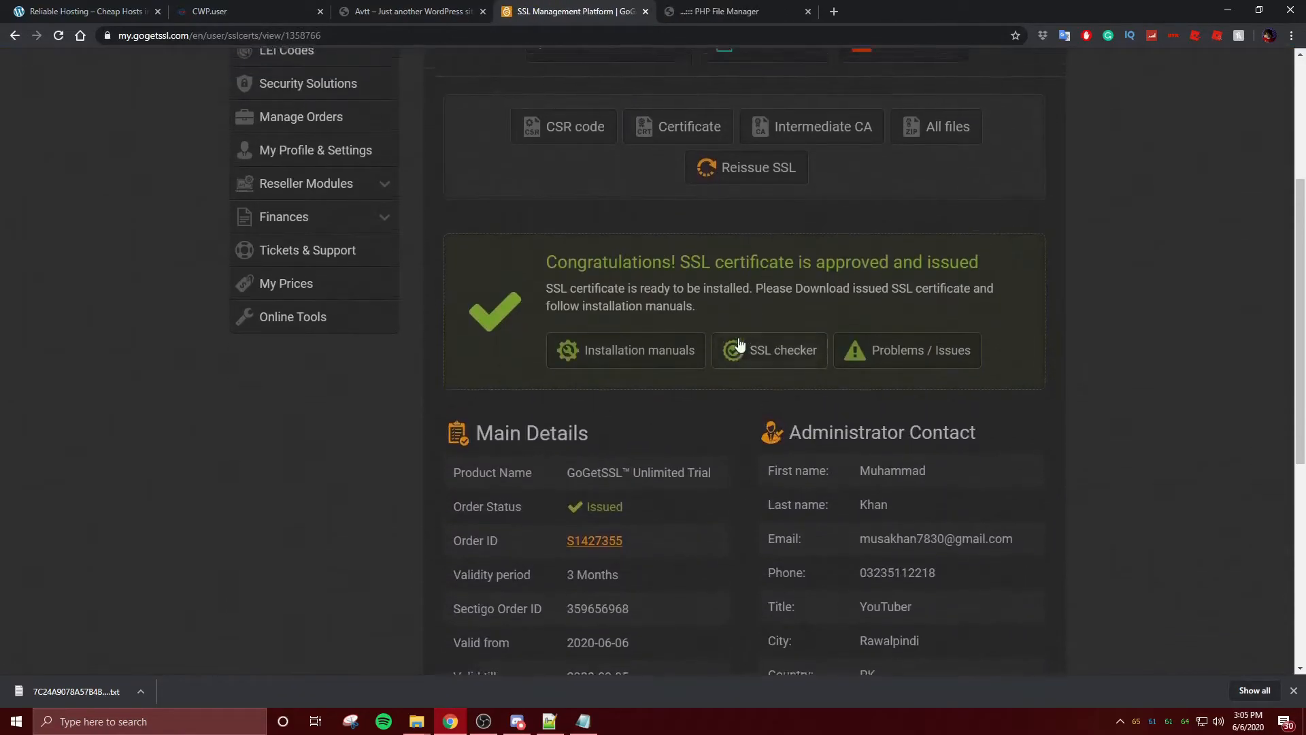
scroll(739, 345, up, 2)
click(646, 255)
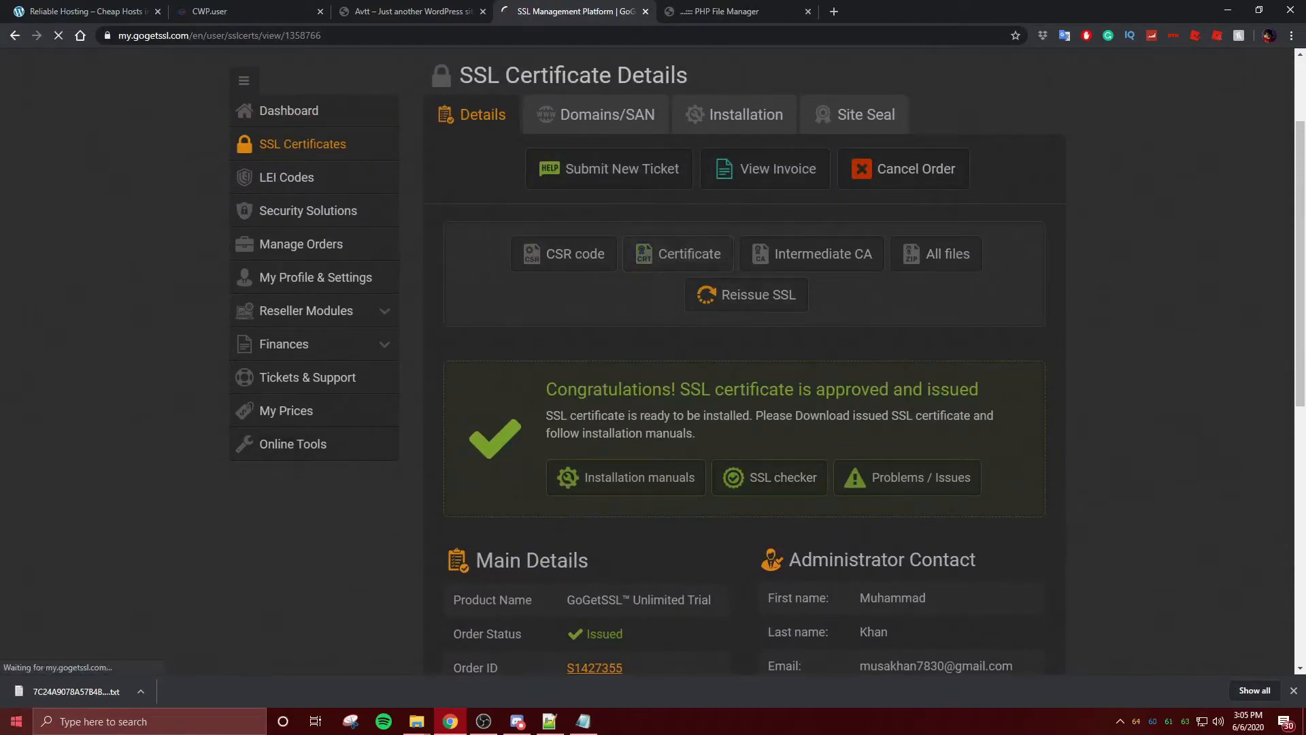
- Keep the flagged avtt_pk (1).crt download, view it, then open its download options
click(217, 690)
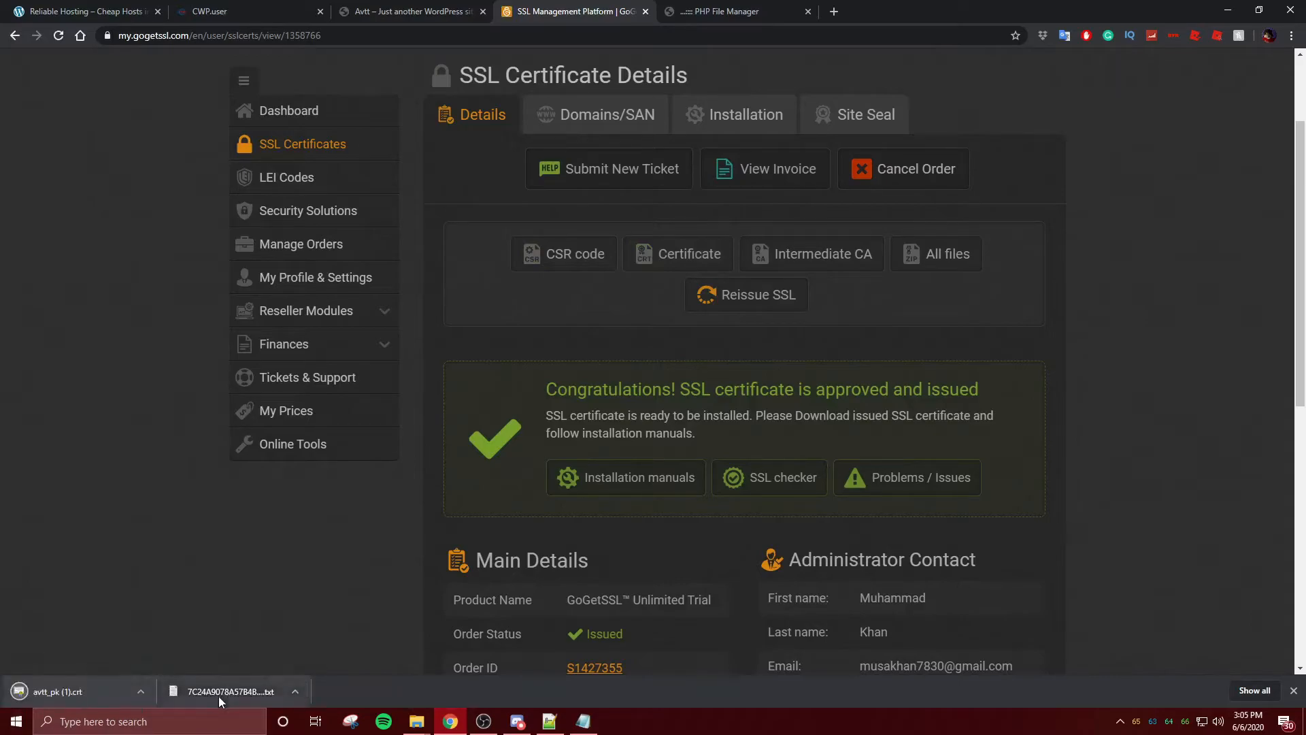
click(141, 691)
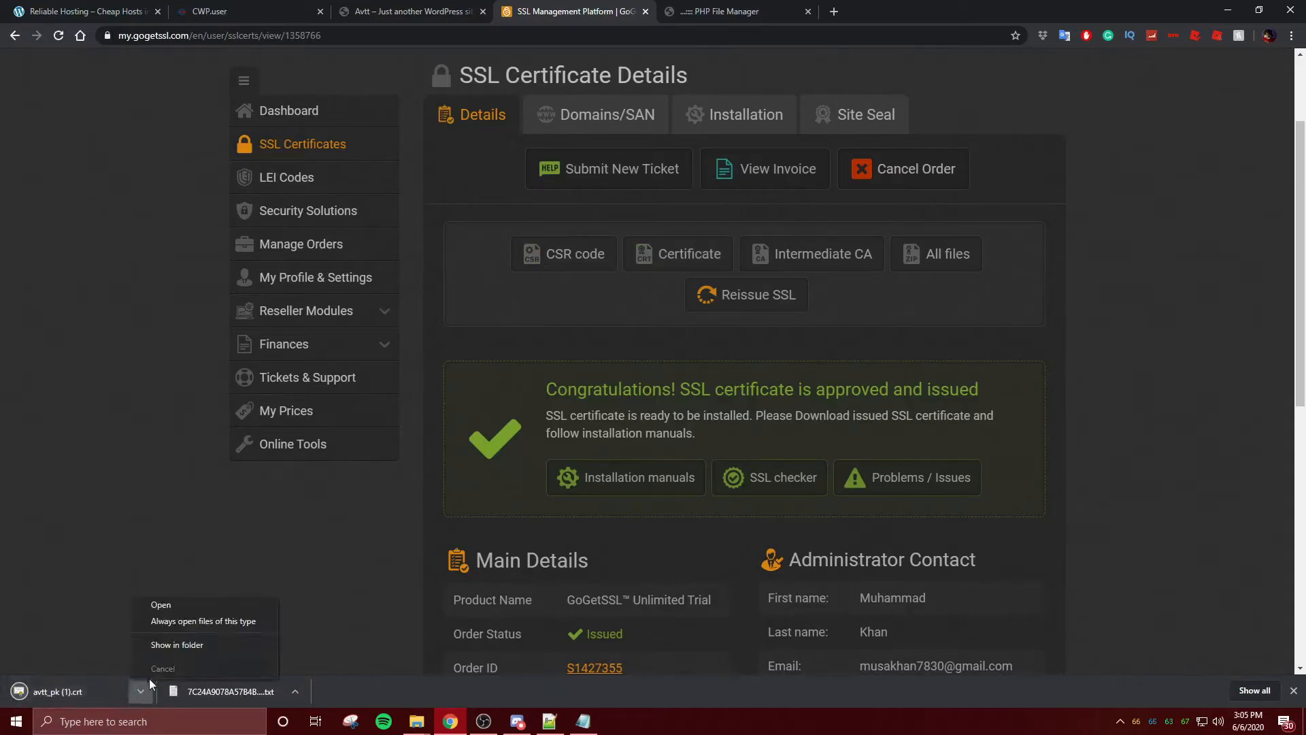
click(84, 683)
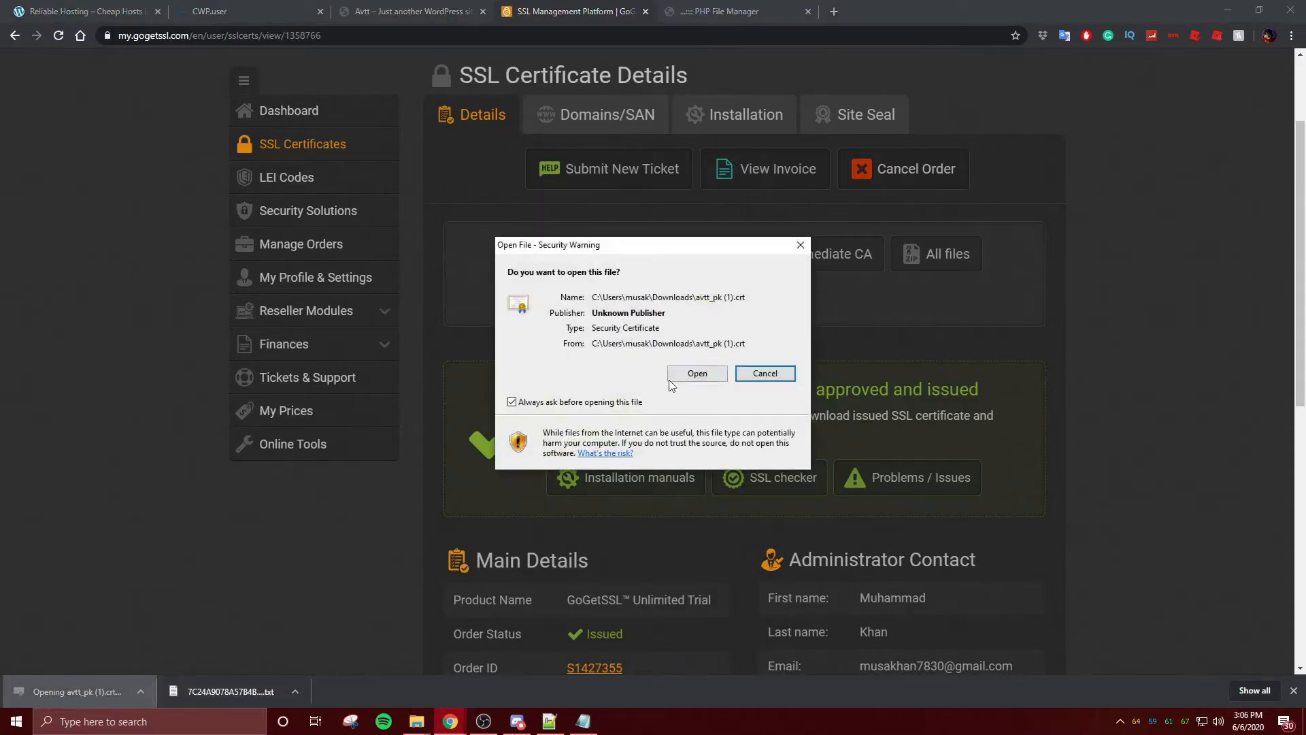
click(696, 373)
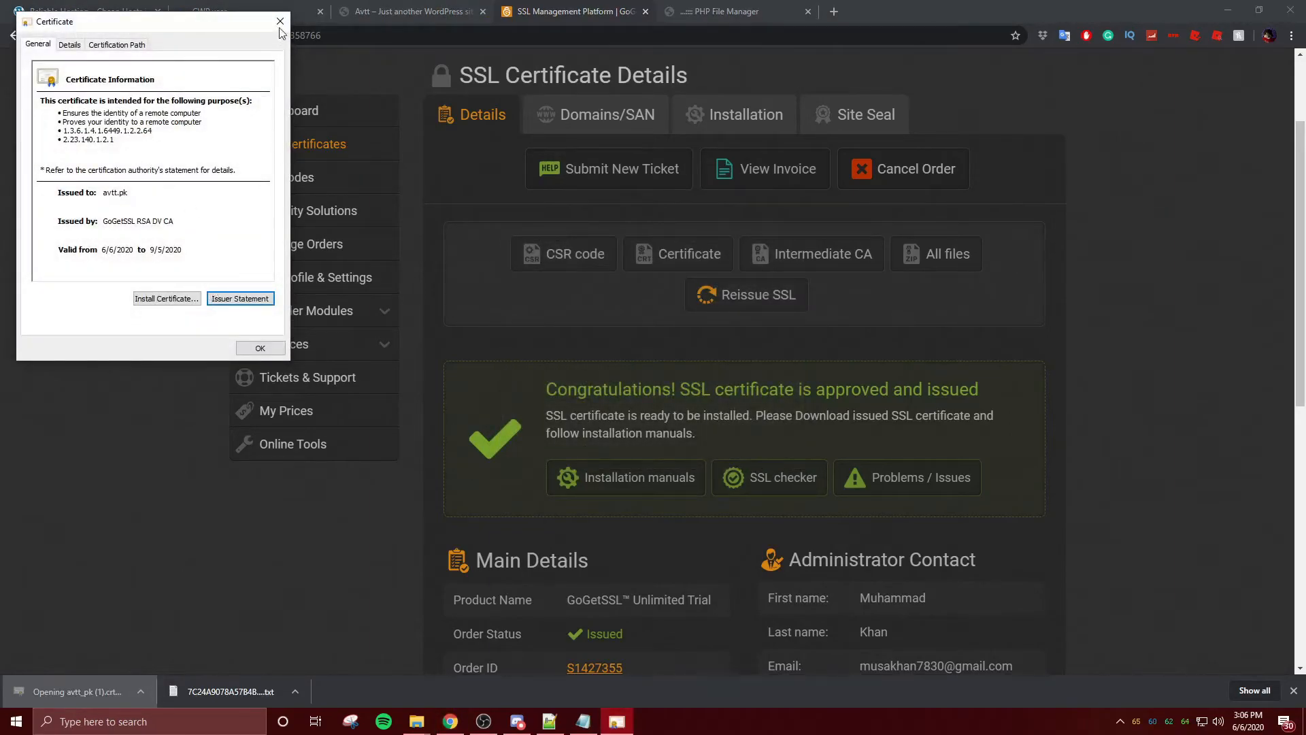
click(280, 21)
click(140, 691)
- Open avtt_pk (1).crt from the Downloads folder in Notepad++
click(181, 627)
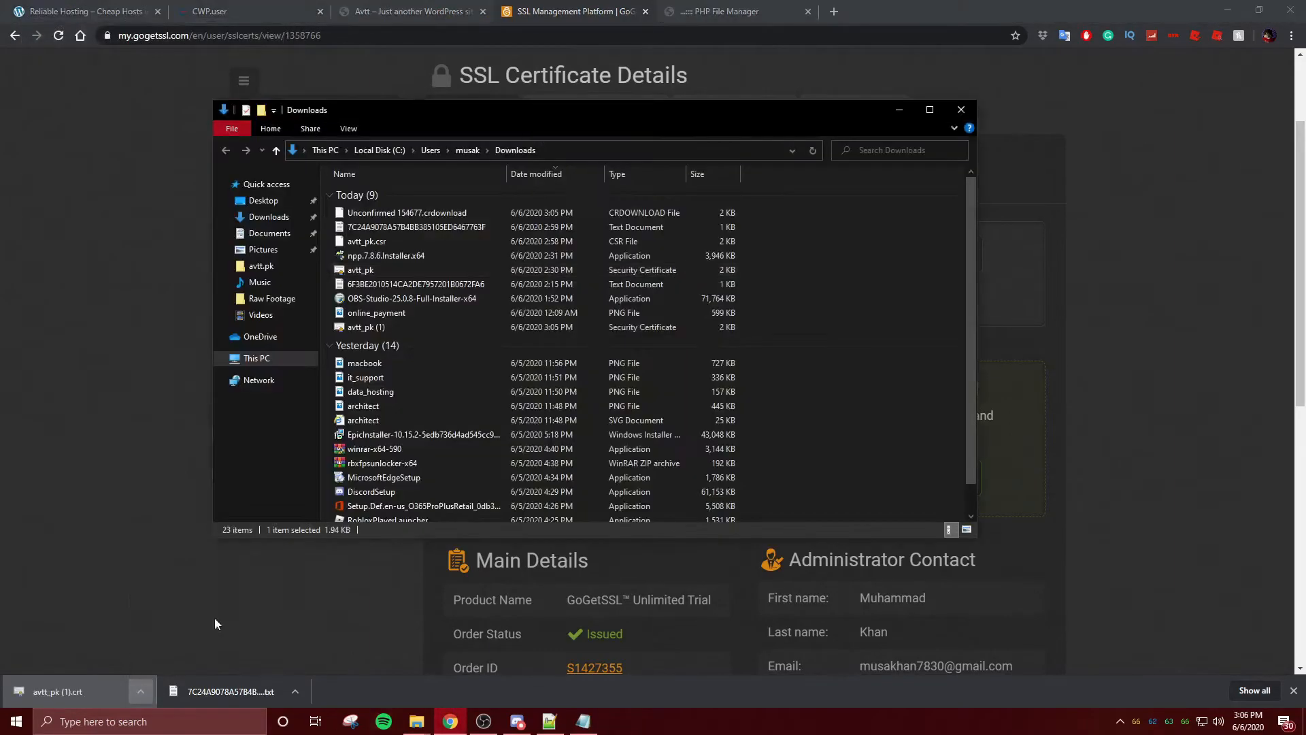
right_click(405, 326)
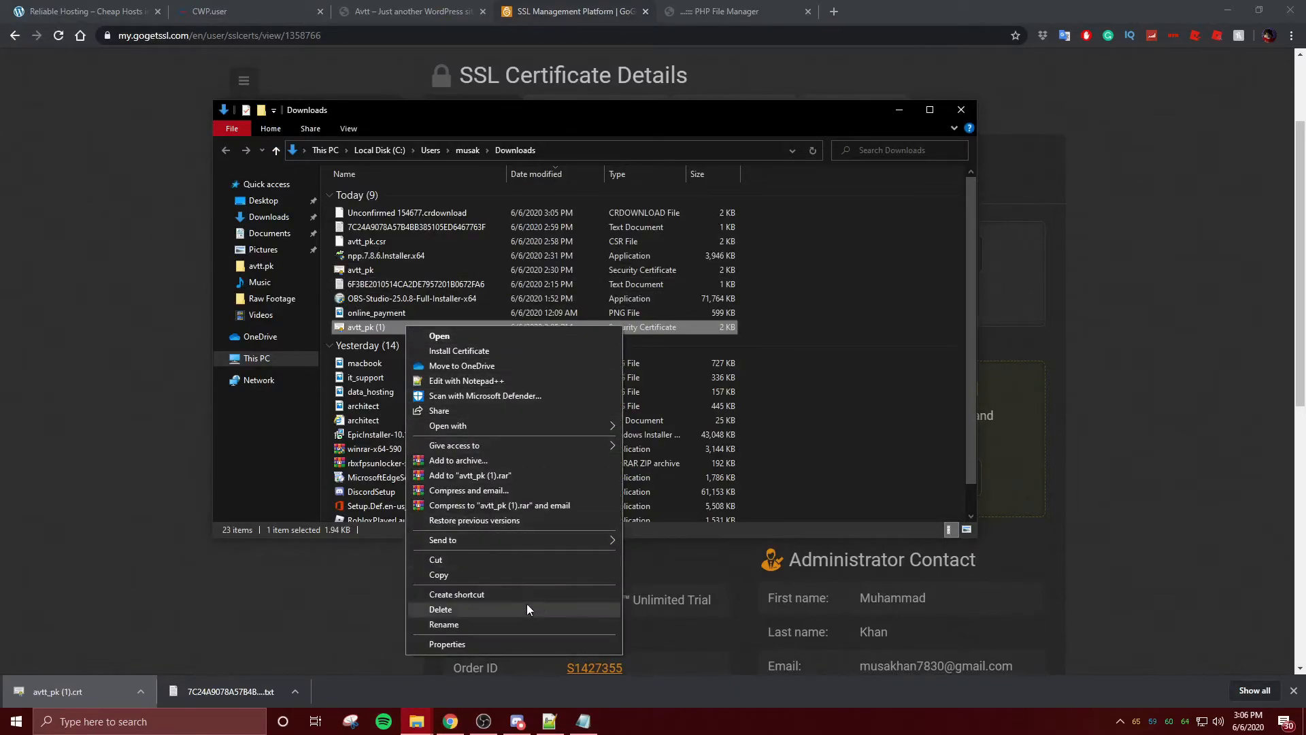
mouse_move(559, 426)
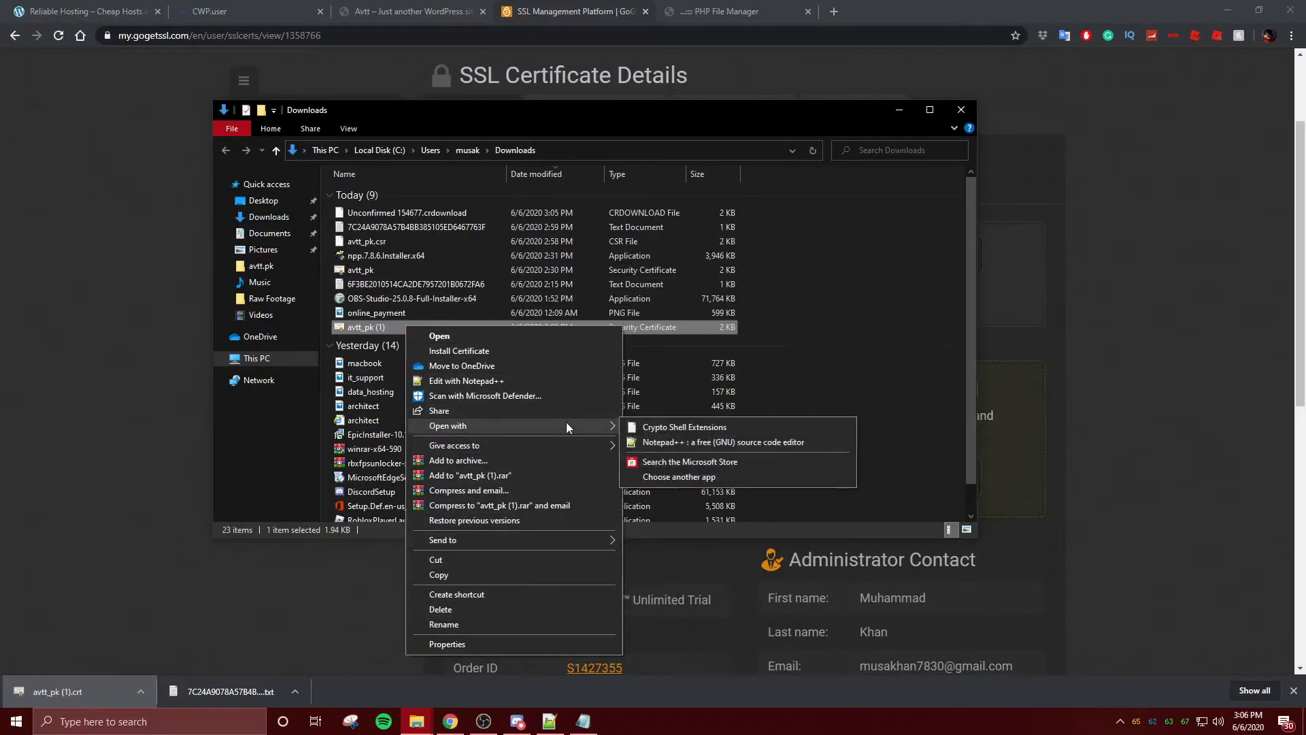
click(651, 441)
click(695, 373)
click(897, 114)
drag(274, 9, 712, 24)
- Select all the certificate text and return to the CWP SSL Wizard page
click(741, 288)
key(ctrl+a)
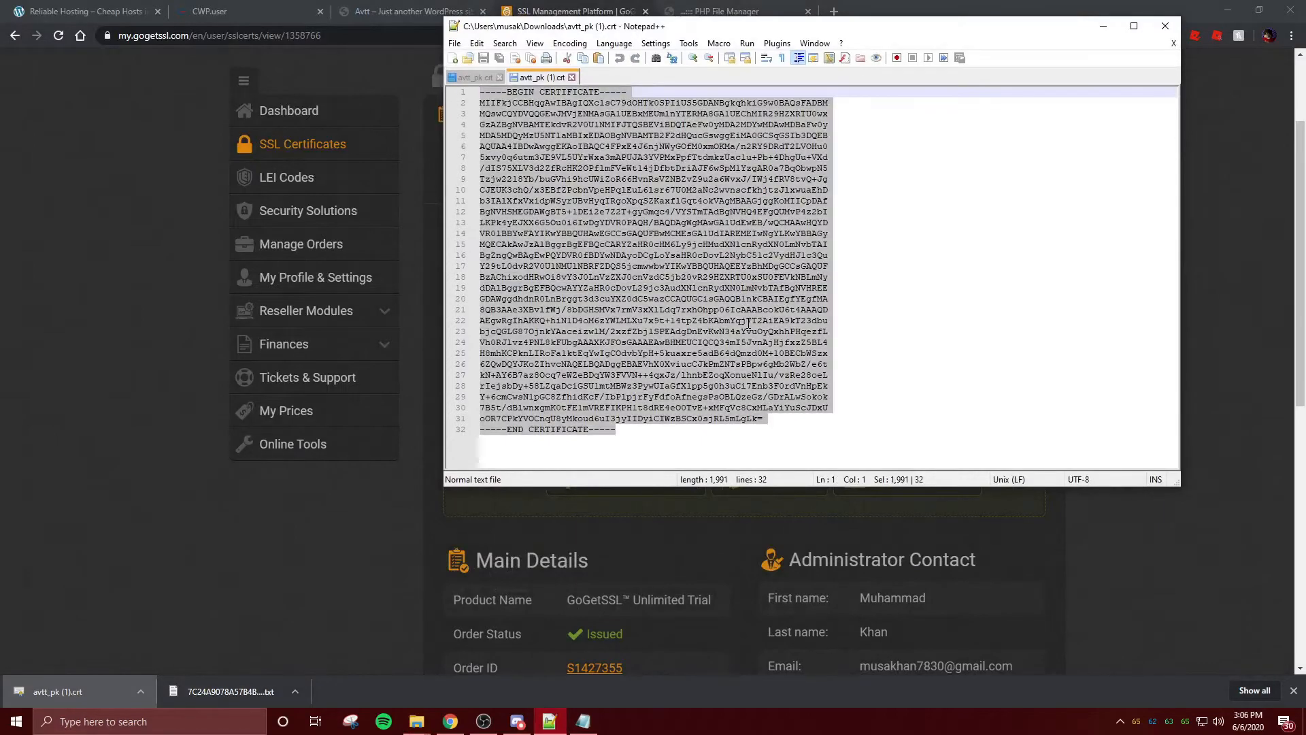
click(4, 85)
click(711, 6)
click(261, 6)
click(398, 6)
click(228, 7)
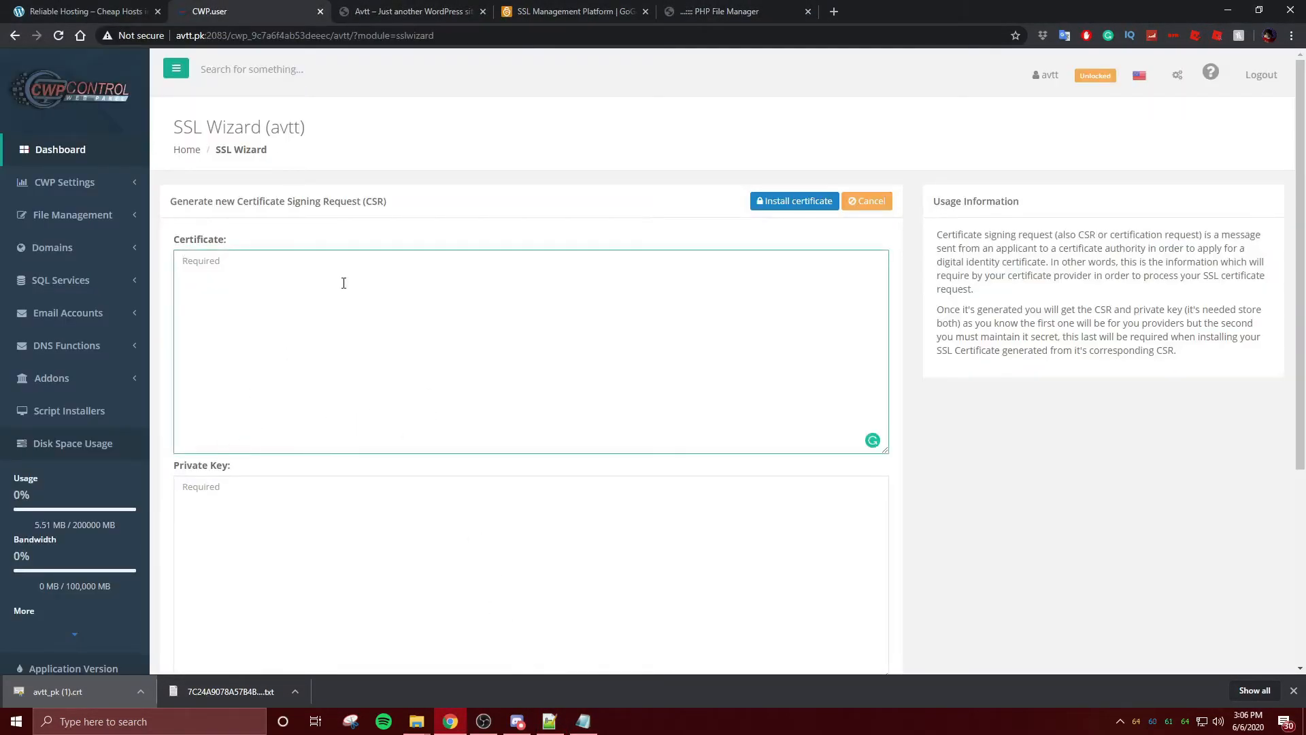
- Paste the certificate into the Certificate field and copy the Private Key file's text
key(ctrl+v)
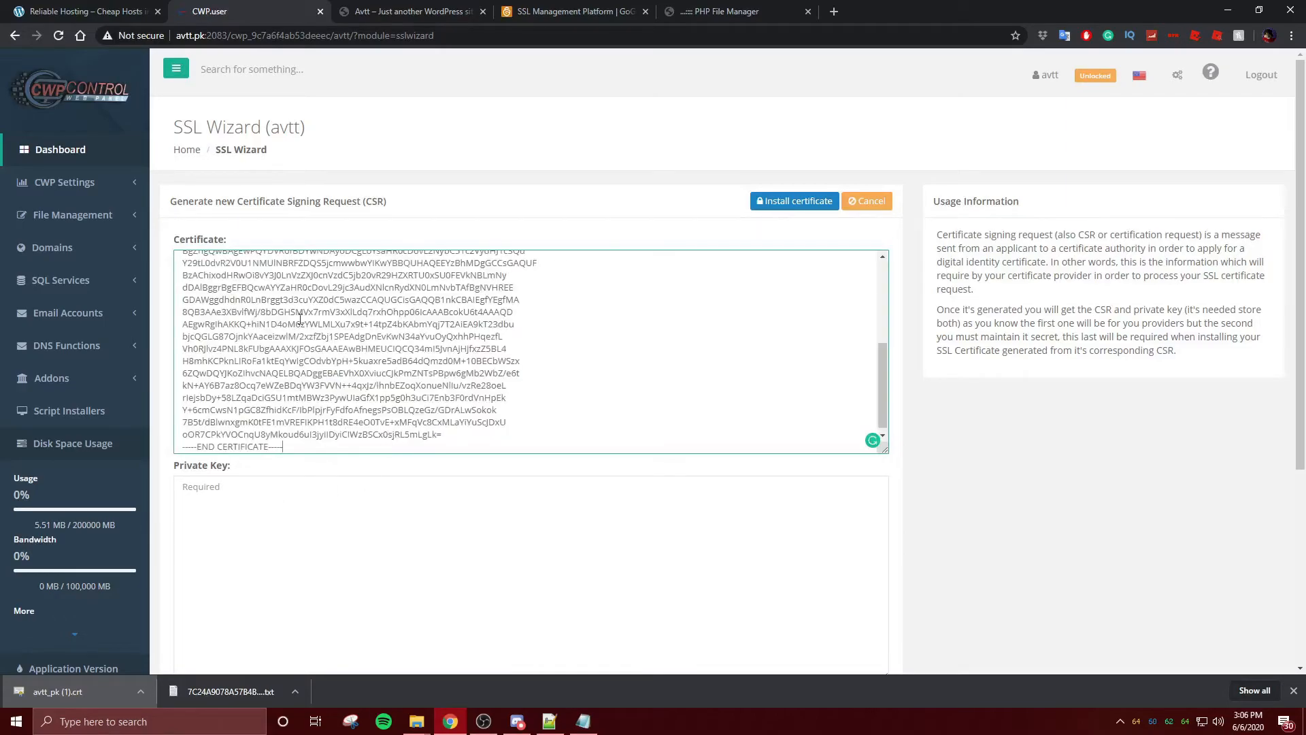
mouse_move(416, 721)
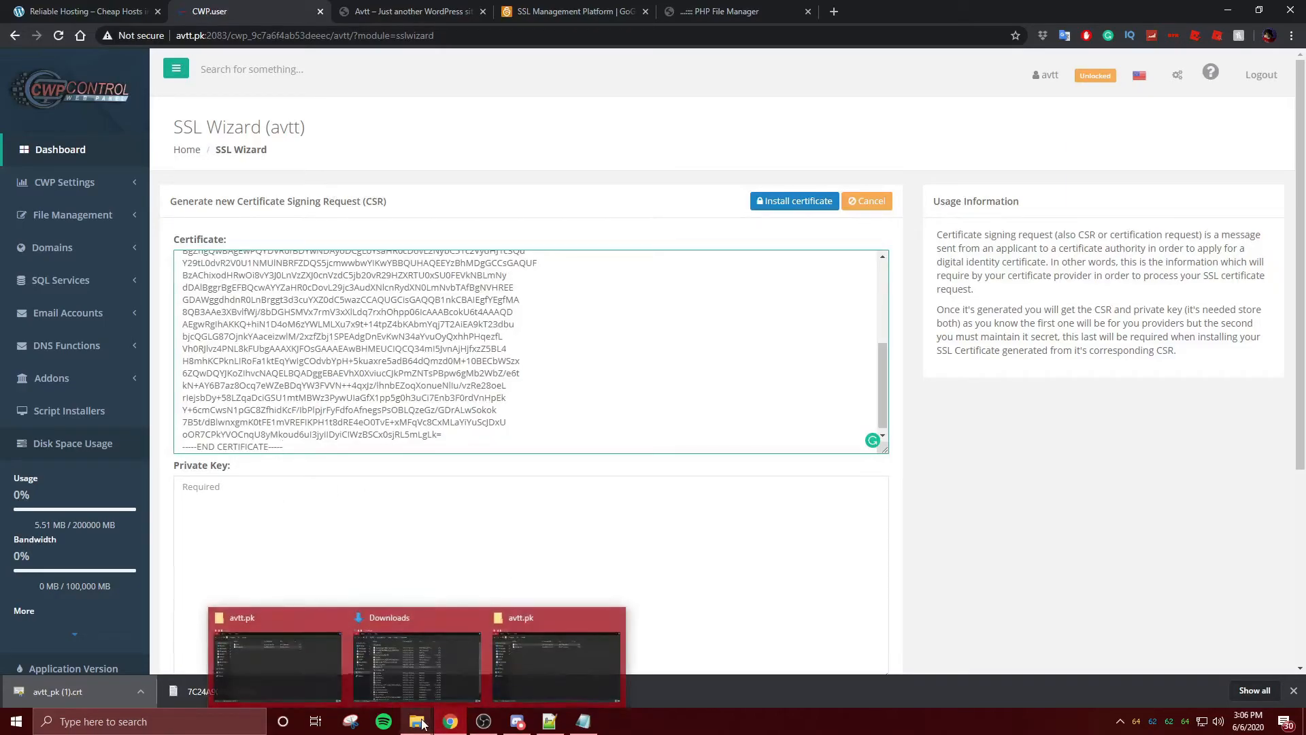
click(560, 670)
click(415, 268)
click(416, 275)
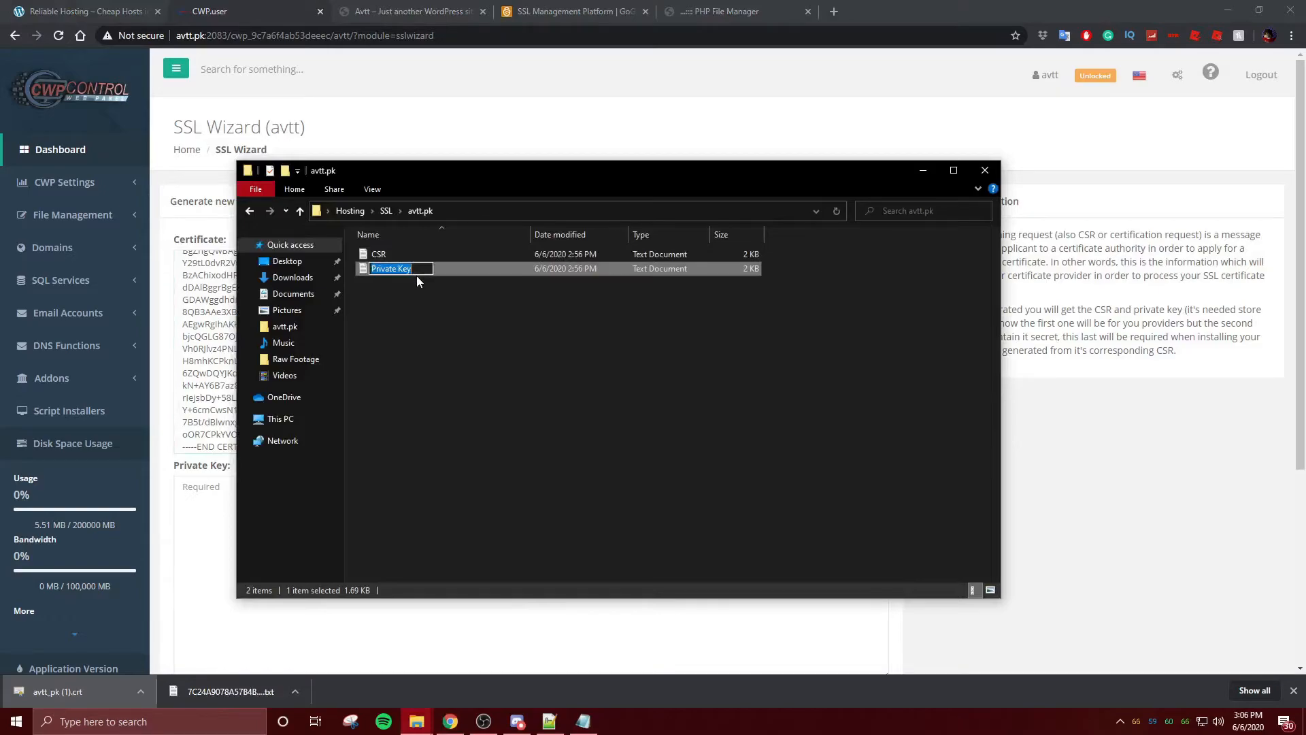
double_click(416, 274)
key(ctrl+a)
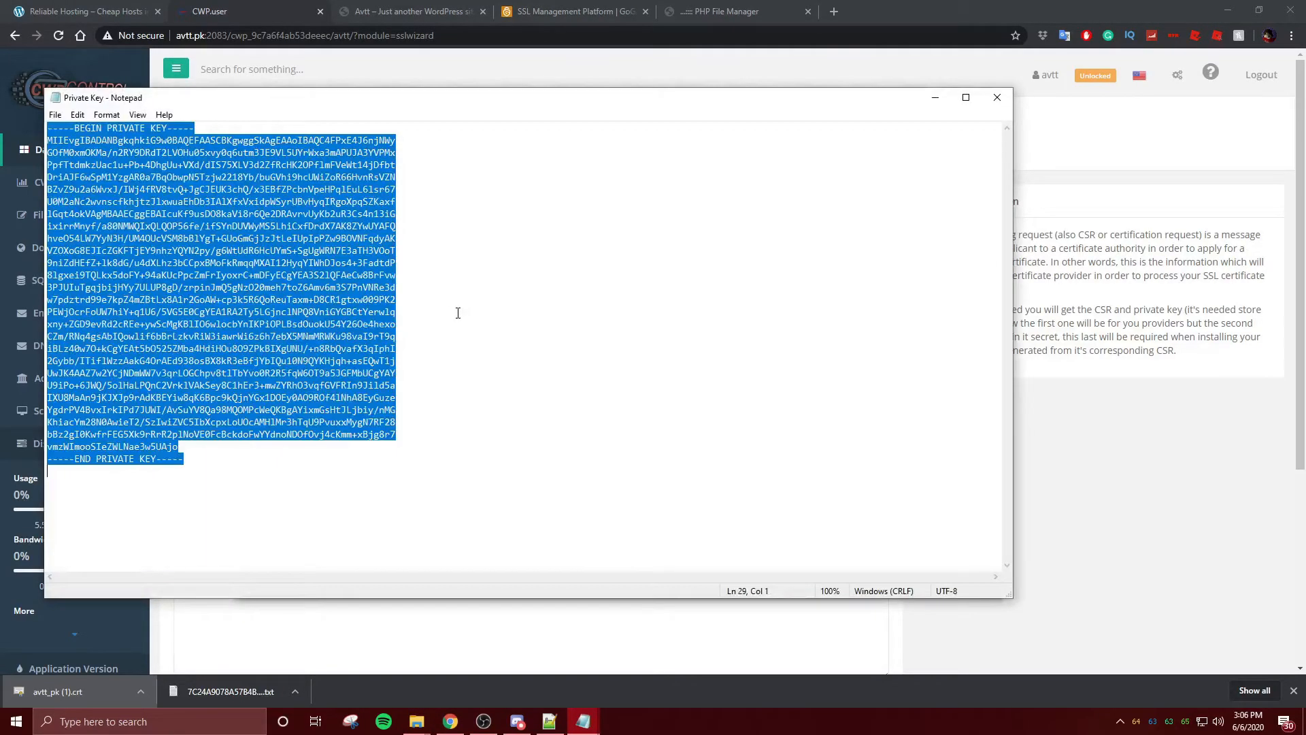
key(ctrl+c)
- Paste the private key into its field and install the certificate for avtt.pk
click(1124, 418)
click(408, 508)
key(ctrl+v)
scroll(817, 575, down, 4)
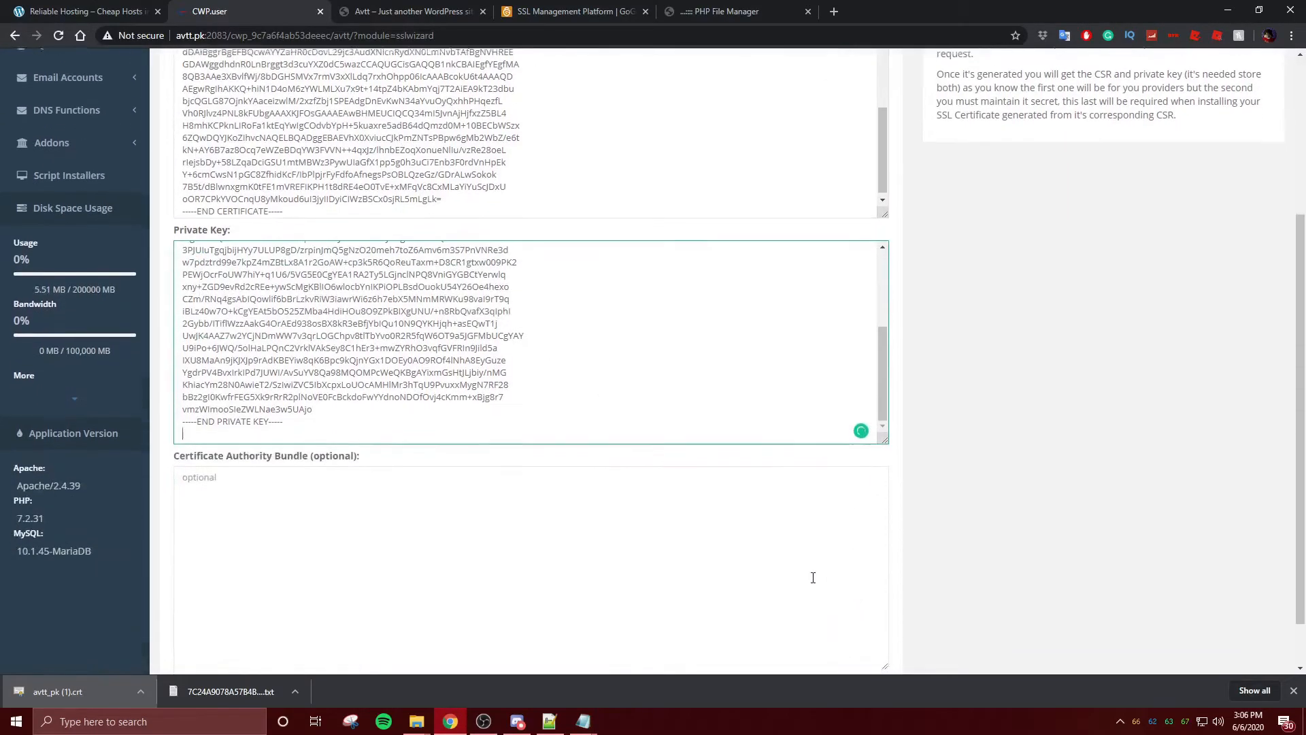
scroll(629, 519, up, 4)
scroll(805, 544, up, 1)
scroll(805, 545, down, 1)
scroll(1173, 455, down, 1)
scroll(1172, 455, down, 2)
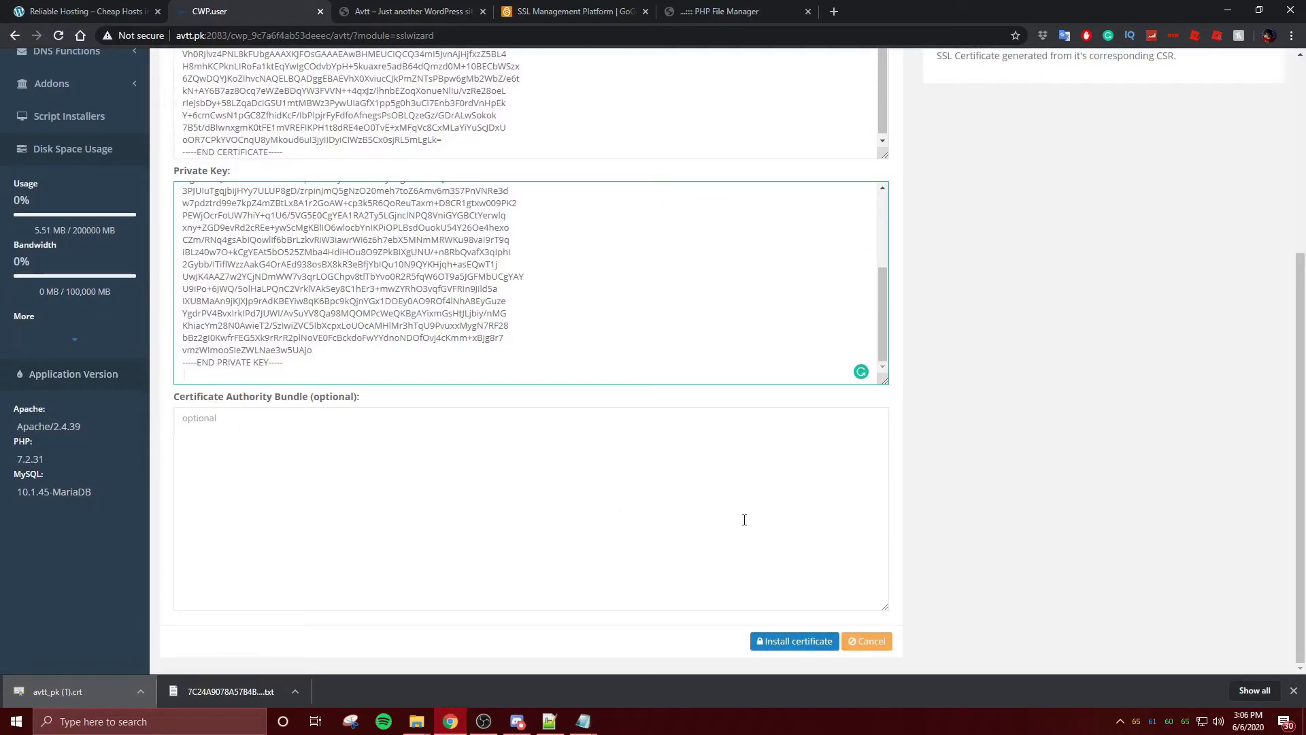
double_click(344, 398)
click(792, 641)
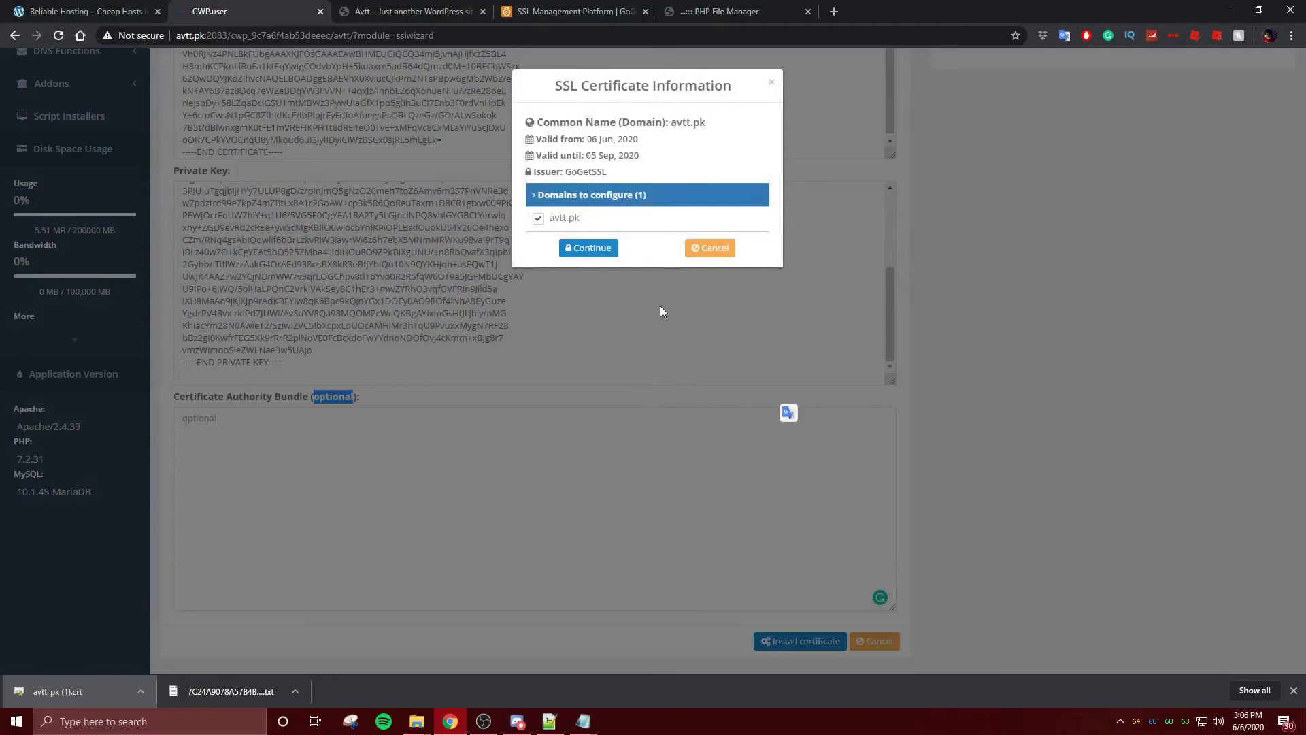
click(593, 253)
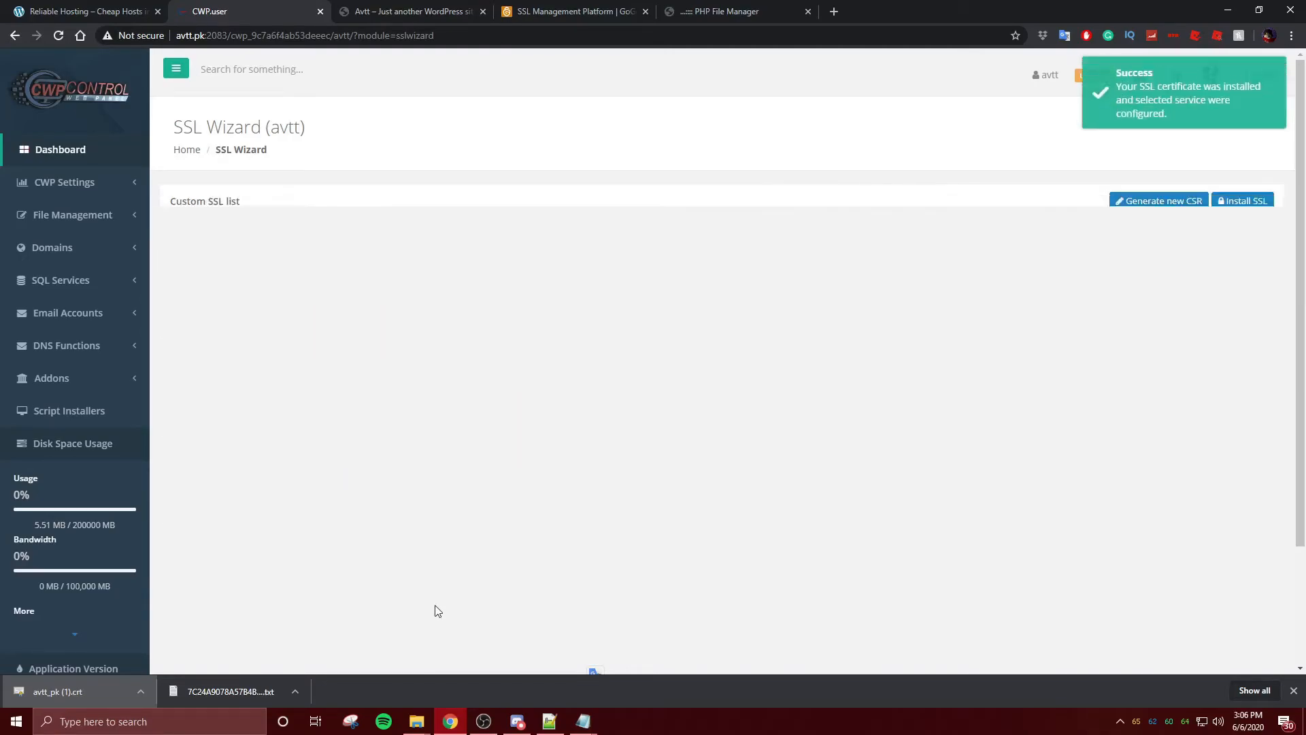
click(59, 35)
click(381, 11)
click(85, 11)
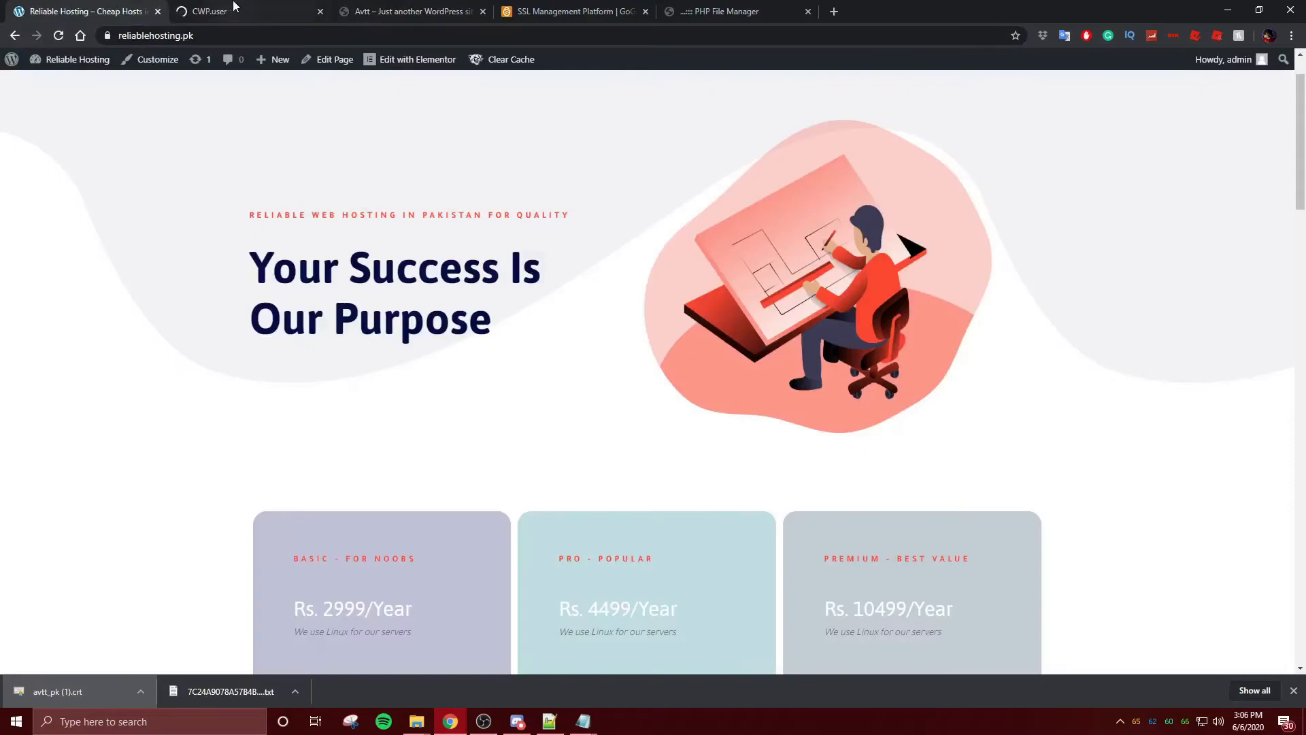
click(224, 11)
click(348, 14)
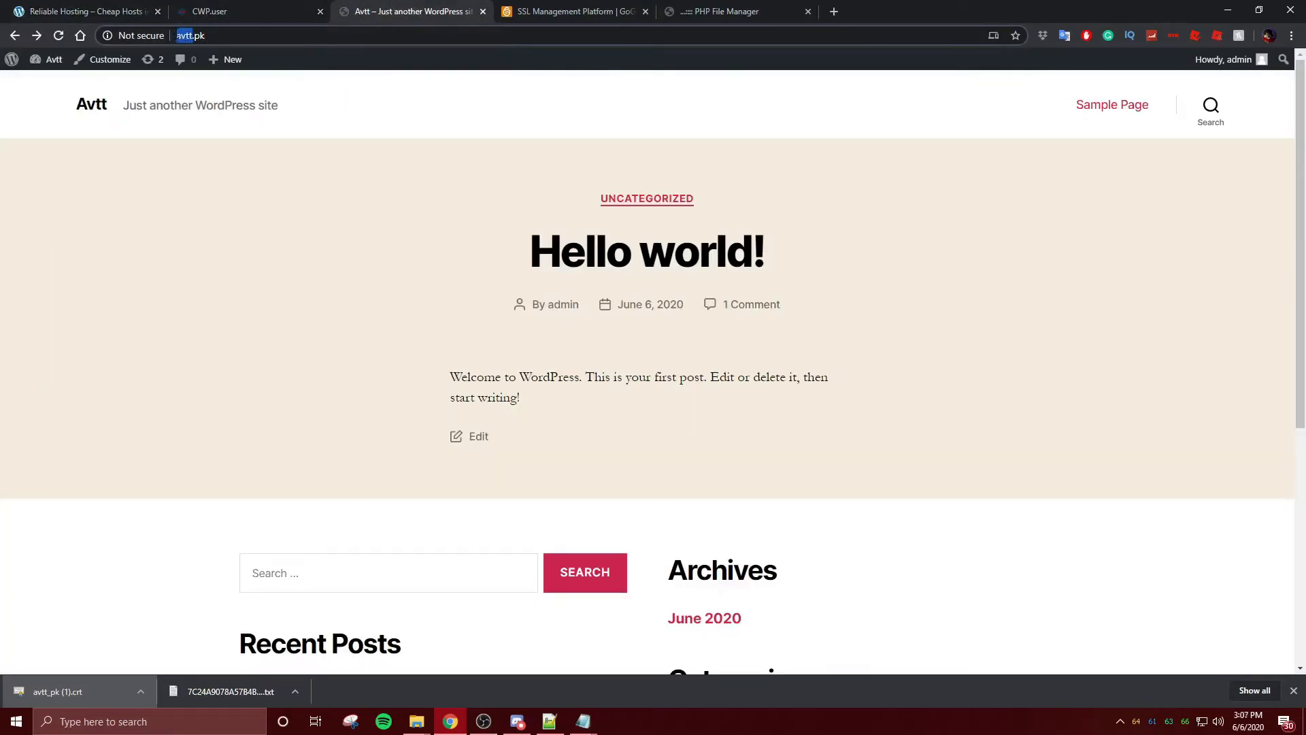
key(BackSpace)
text(https)
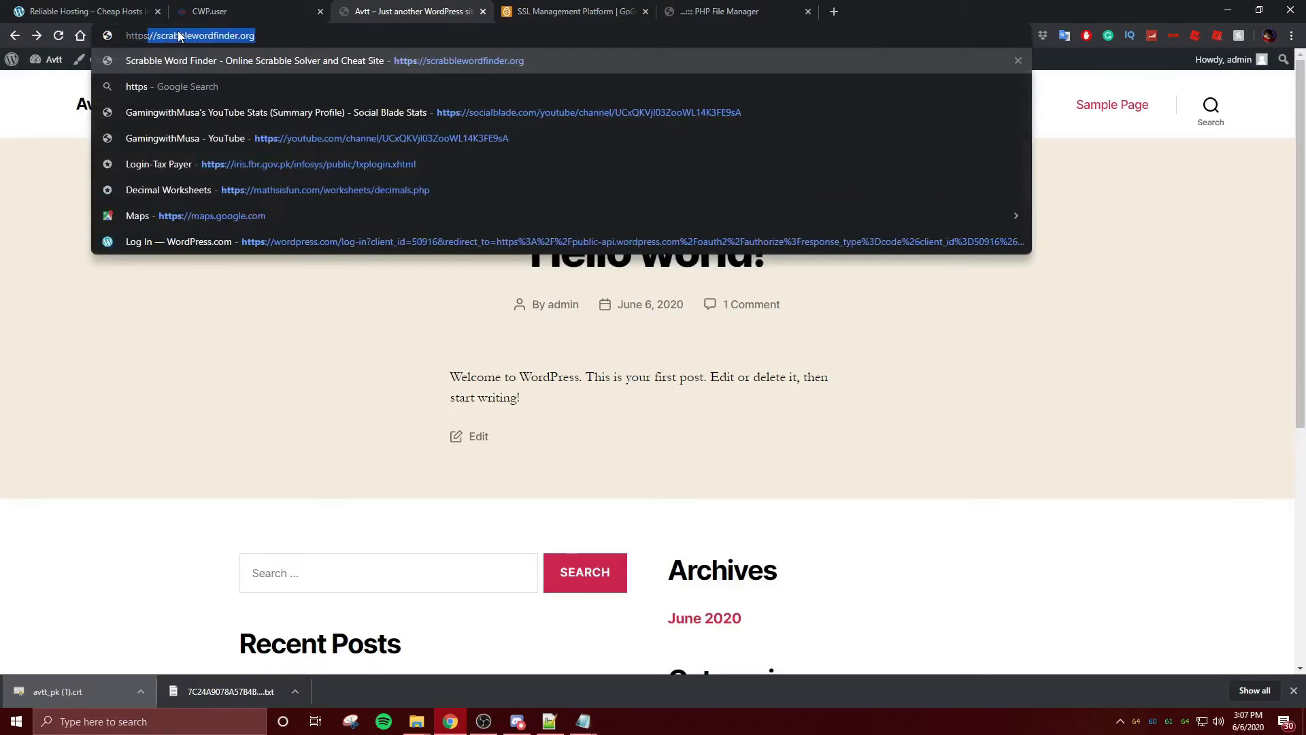
text(:/)
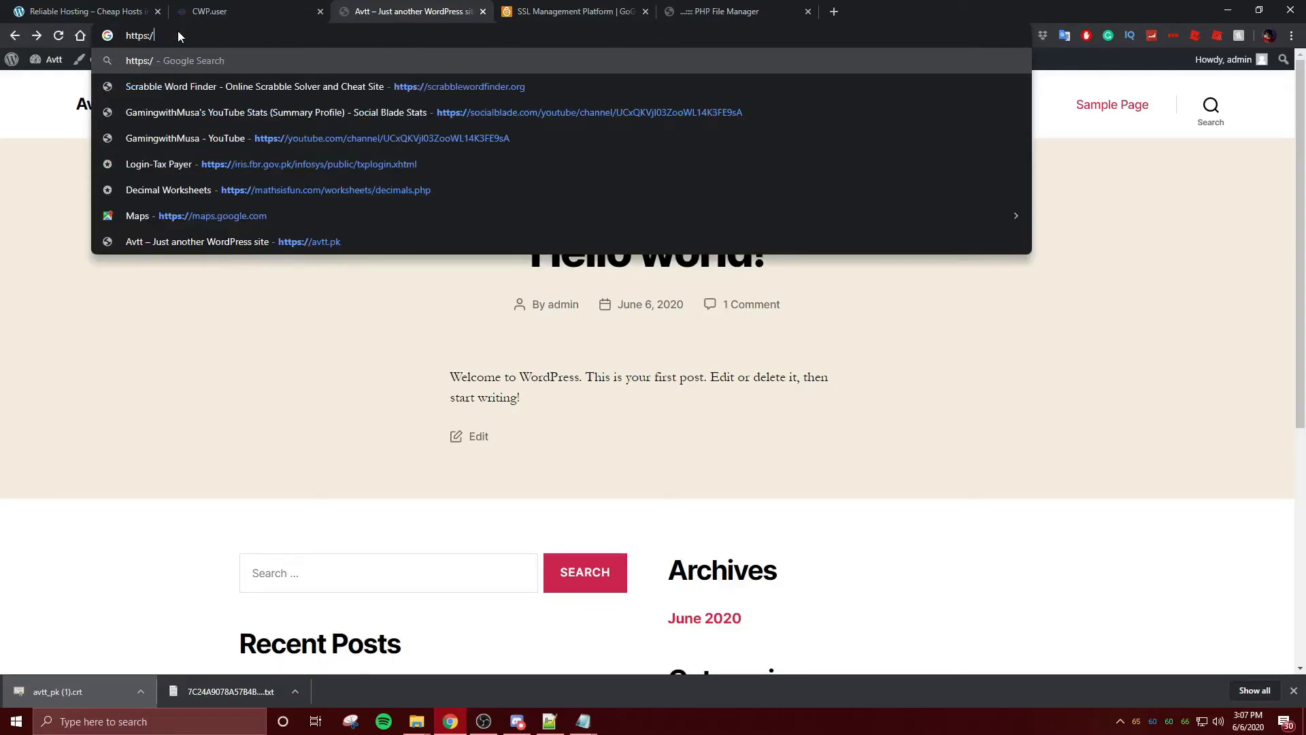
text(/a)
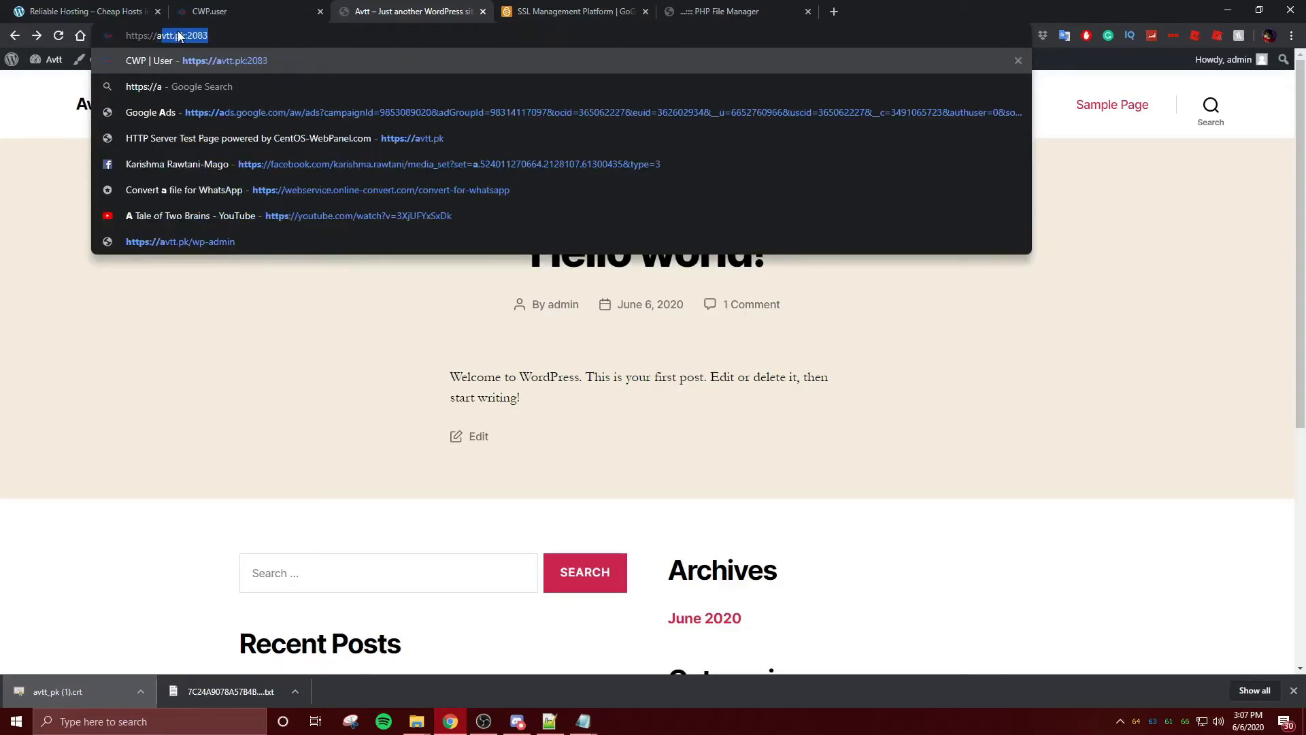
text(vtt.pk)
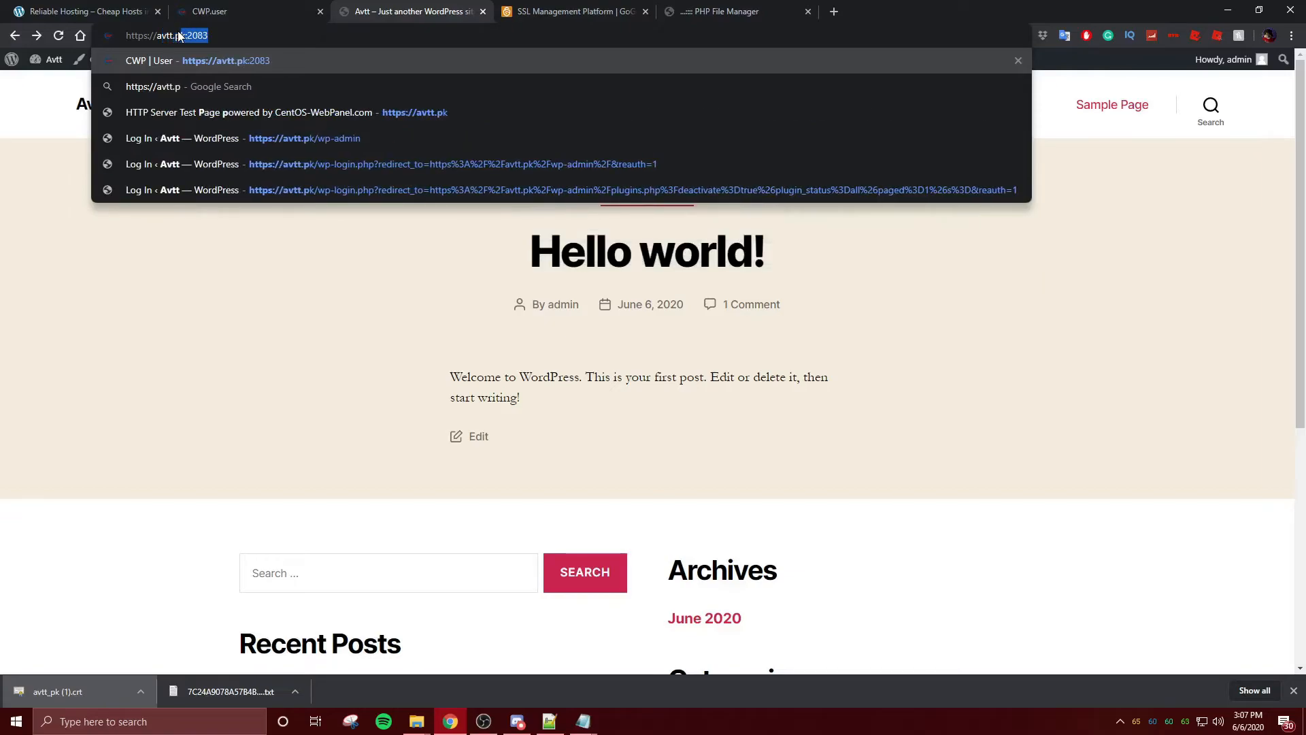
key(Return)
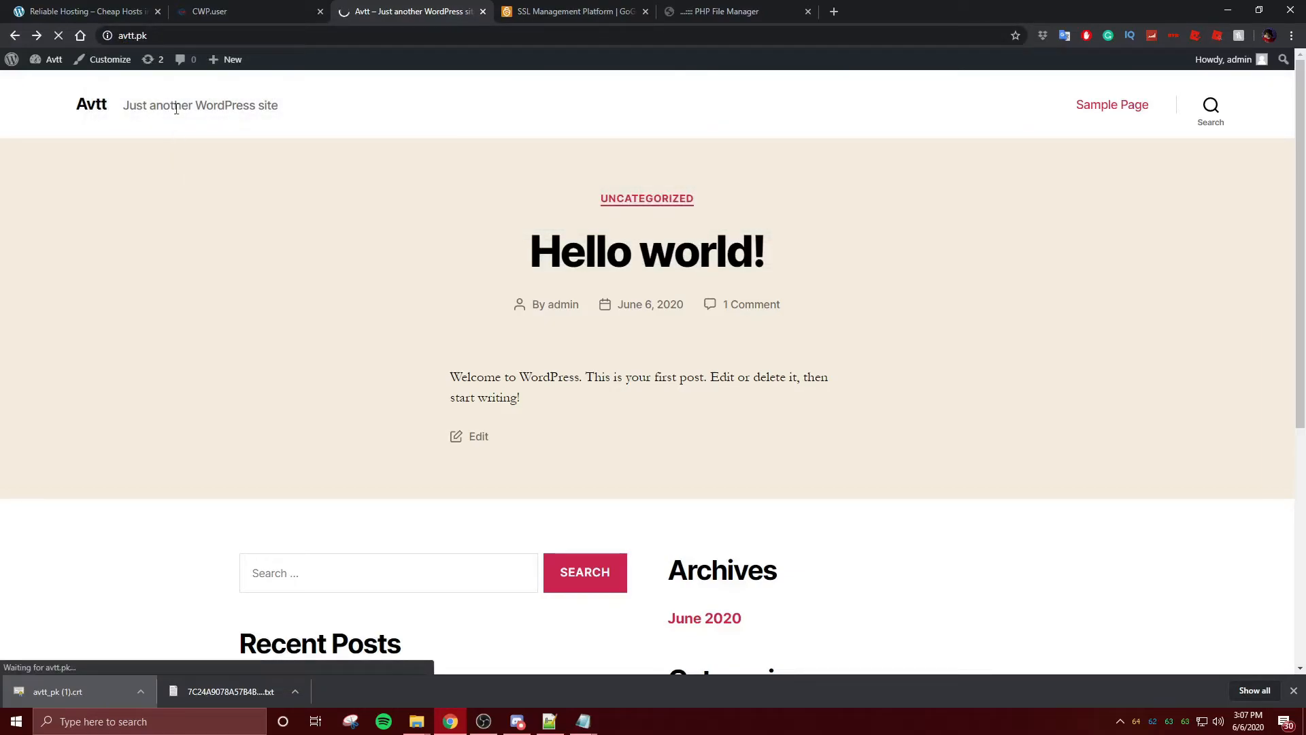
- Check the padlock's connection security details, then place a new blank tab beside Avtt
click(104, 37)
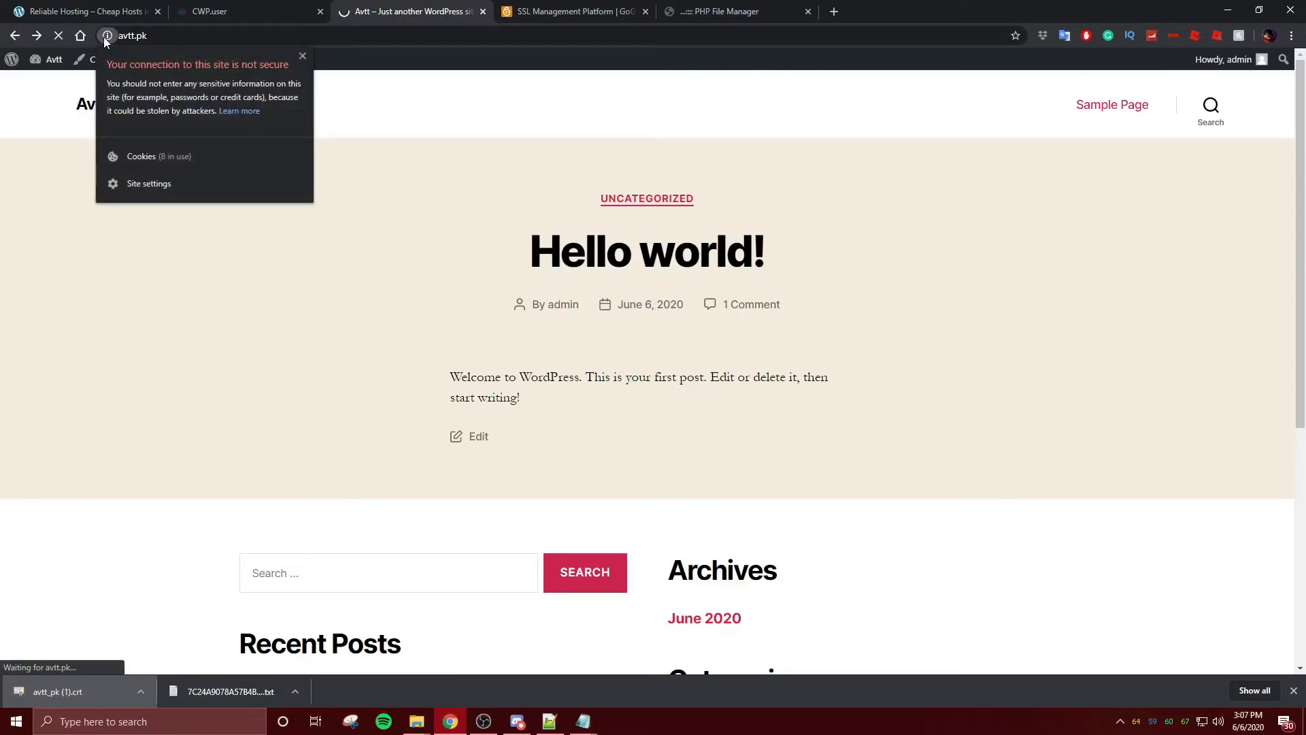
click(104, 37)
mouse_move(247, 63)
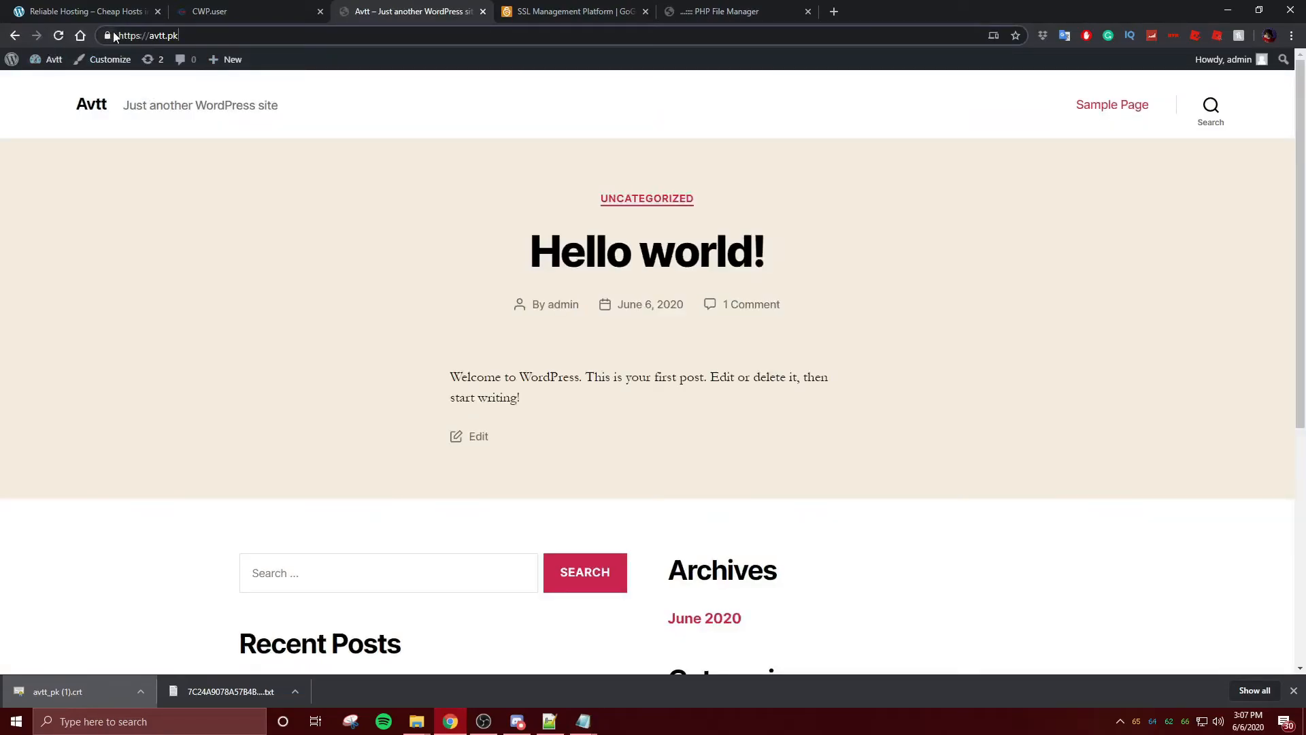
click(112, 31)
click(113, 31)
click(834, 11)
drag(833, 12, 501, 15)
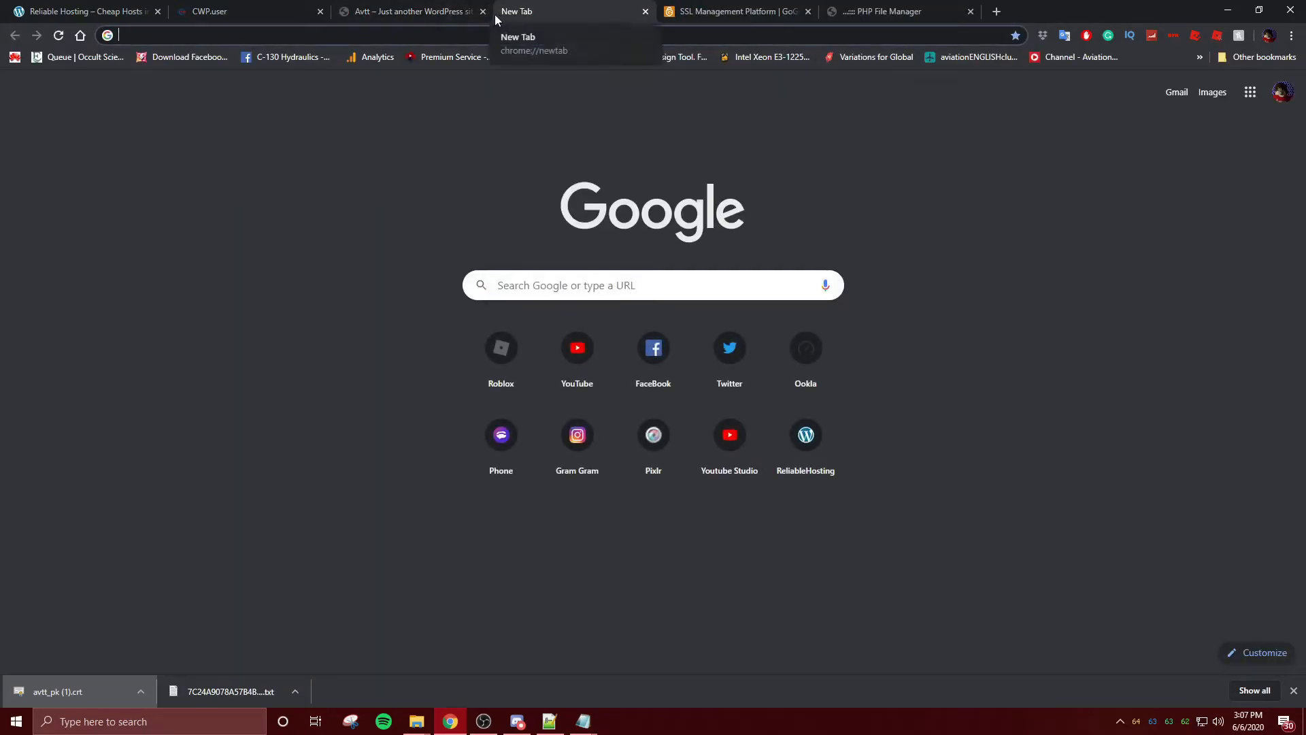
- Load avtt.pk in the new tab and compare its Not secure warning with the HTTPS tab
text(avtt)
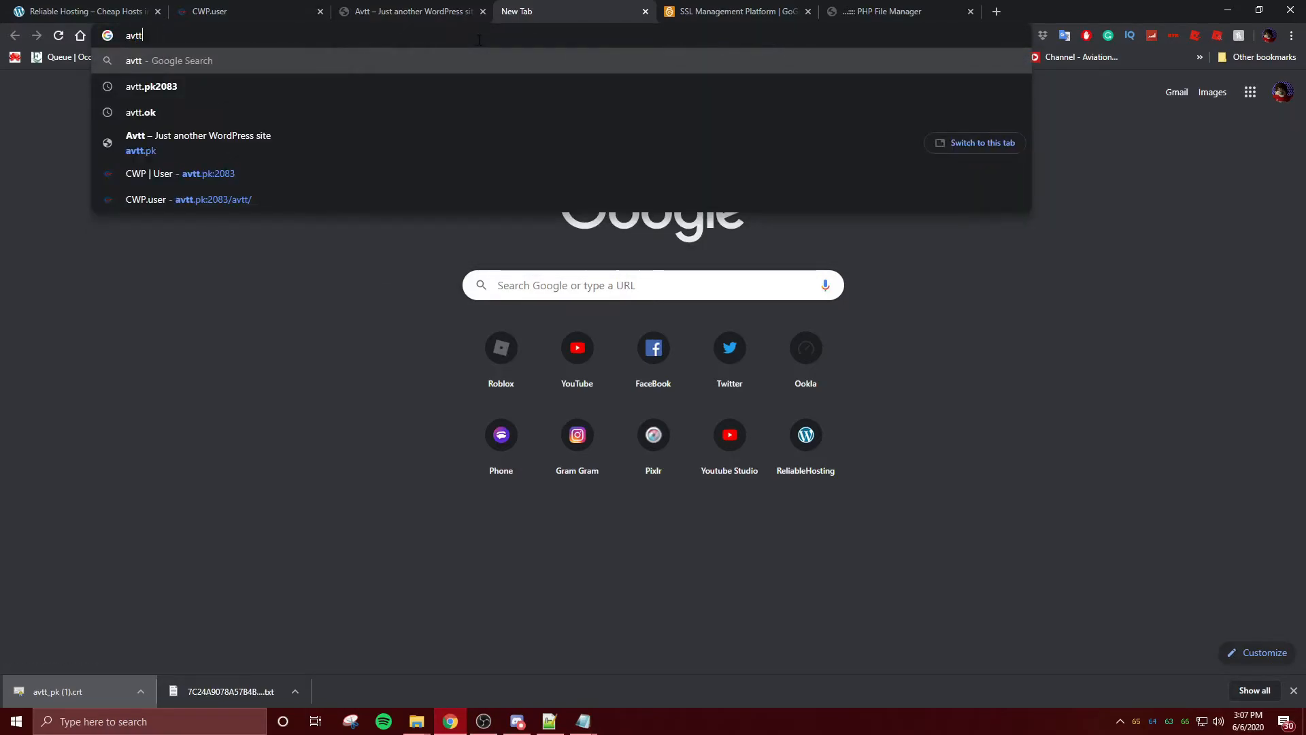
text(.pk)
key(Return)
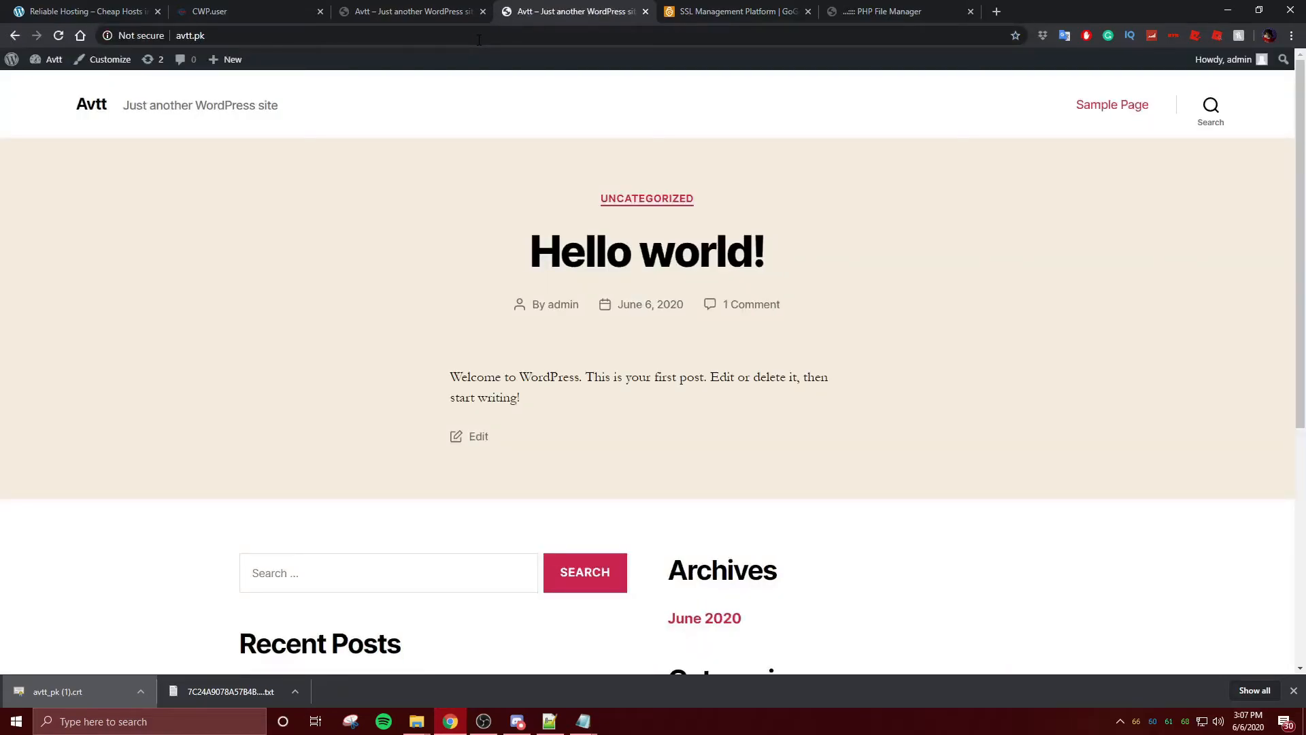
click(143, 36)
click(304, 55)
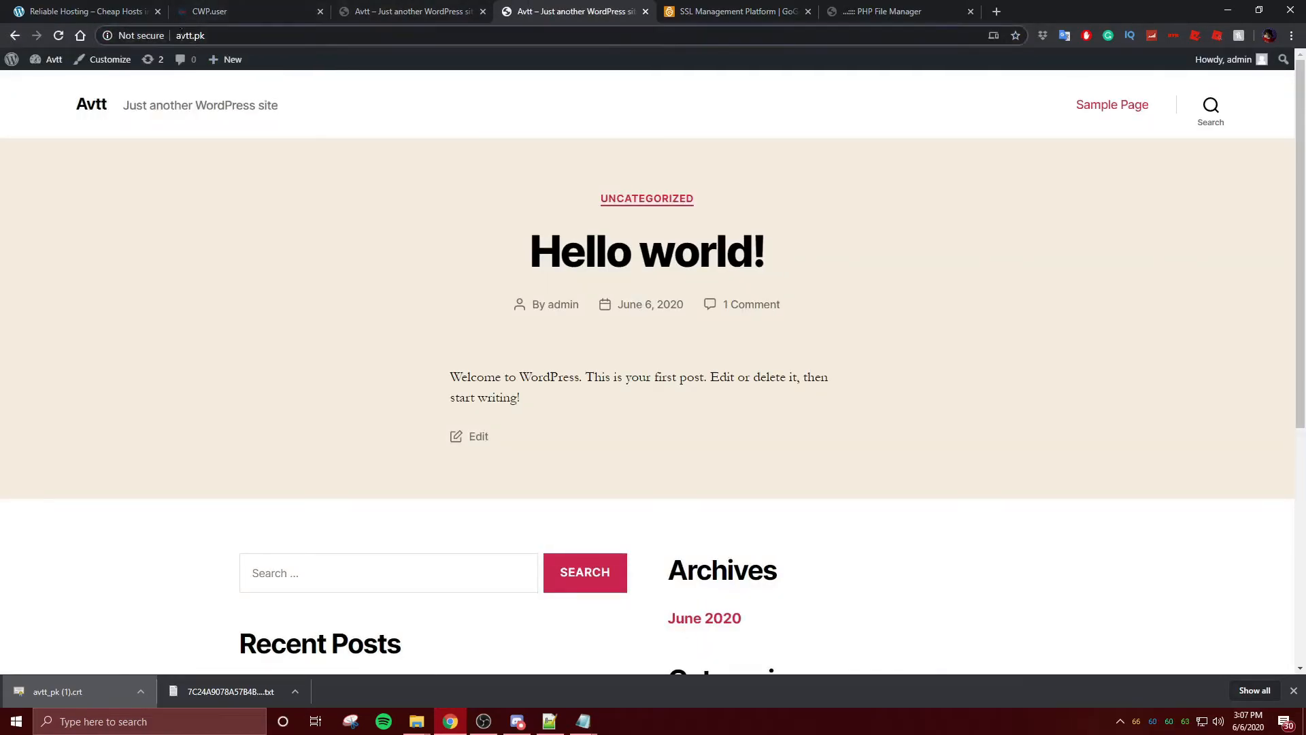
click(436, 21)
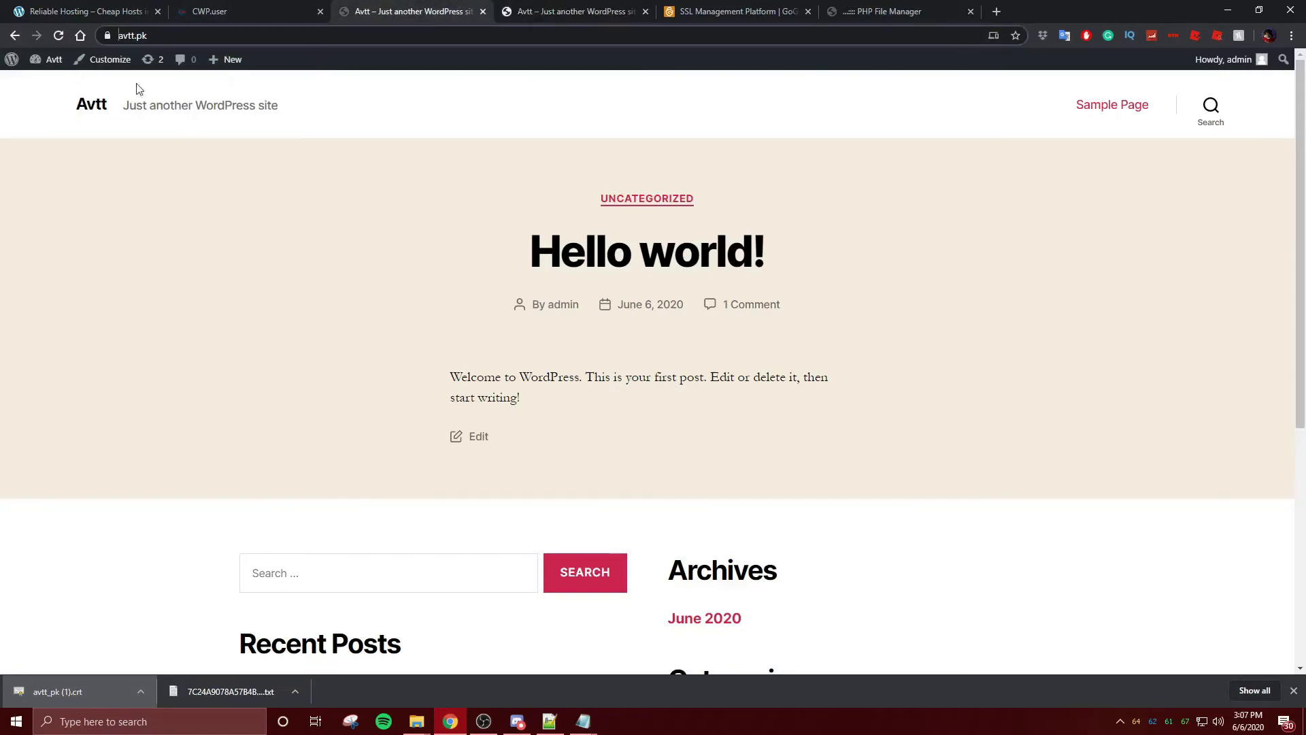
click(119, 35)
click(252, 147)
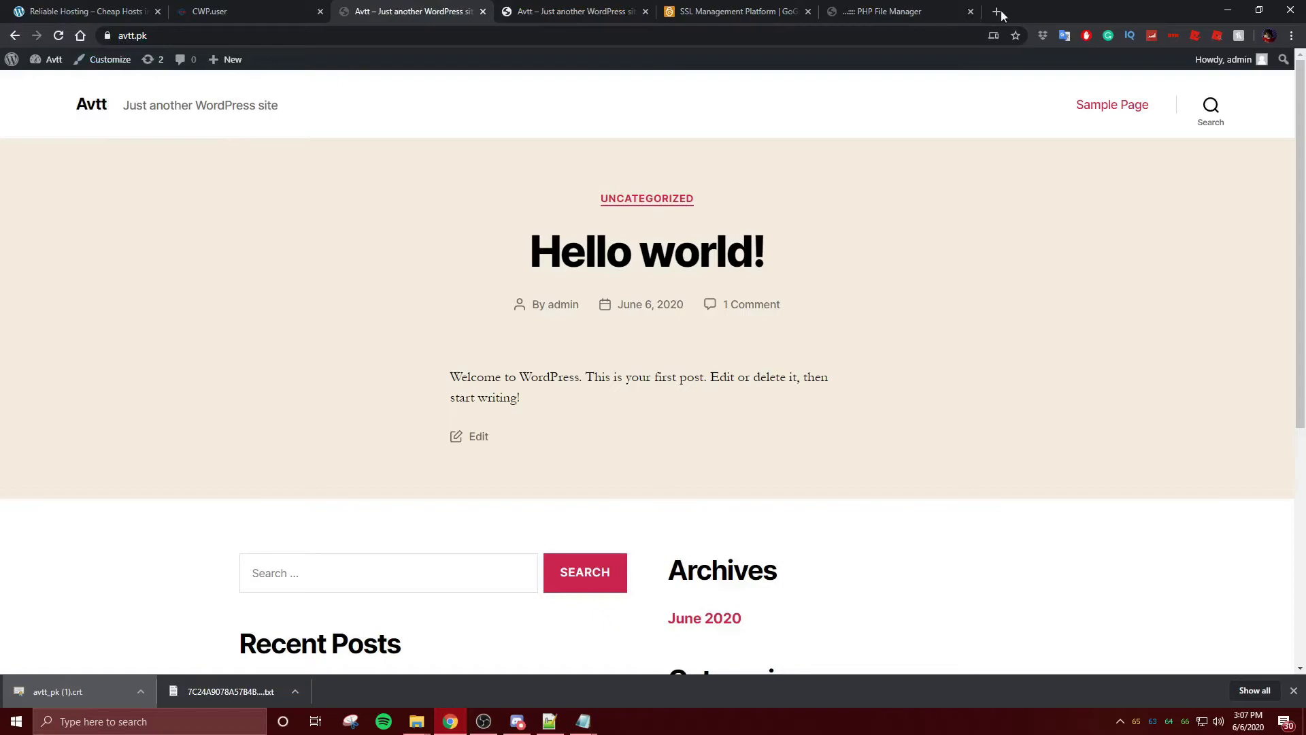
- Request avtt.pk/admin in the not-secure tab
click(573, 7)
click(364, 37)
double_click(364, 38)
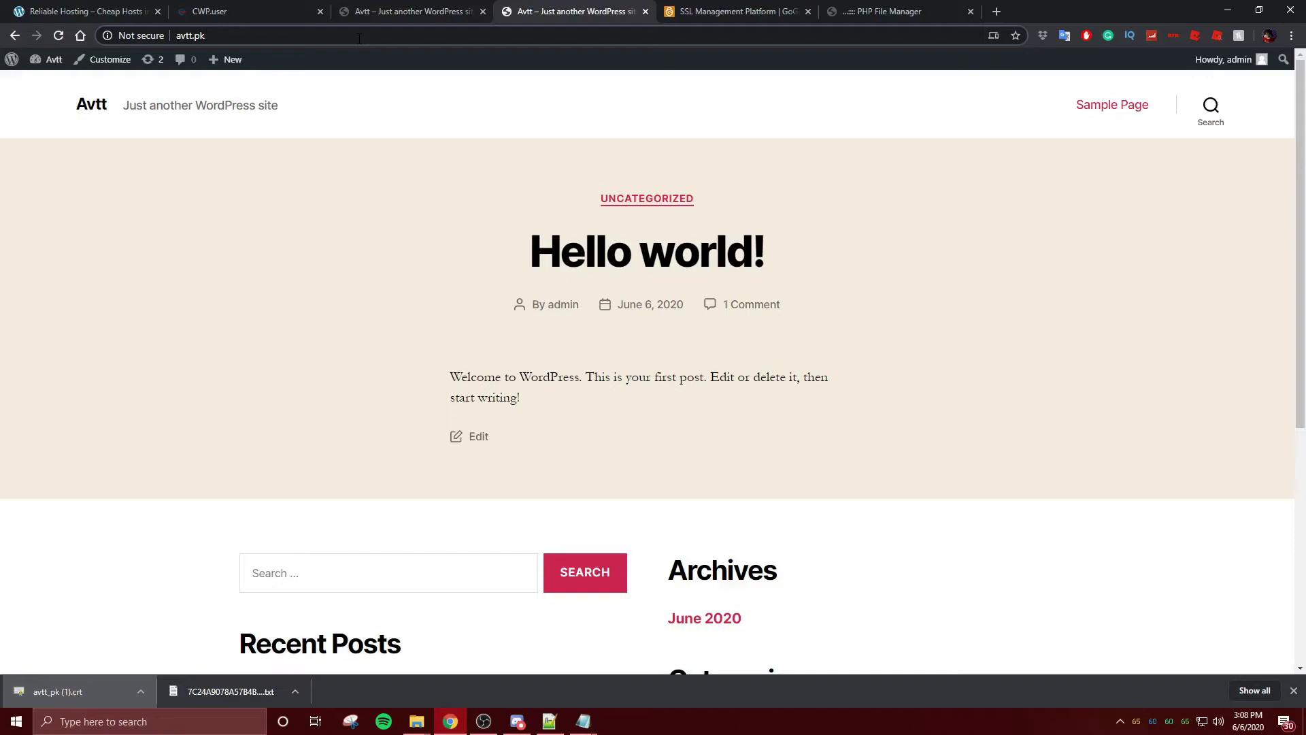
text(/admin)
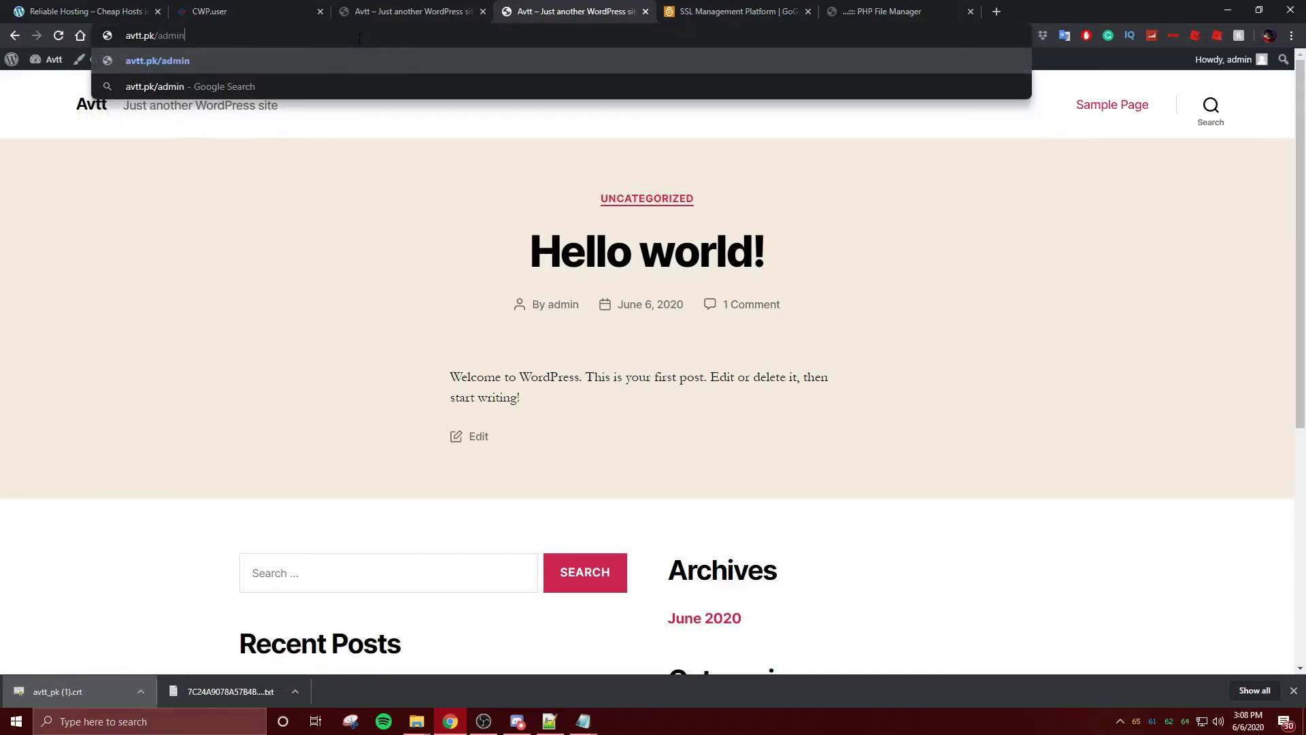
key(Return)
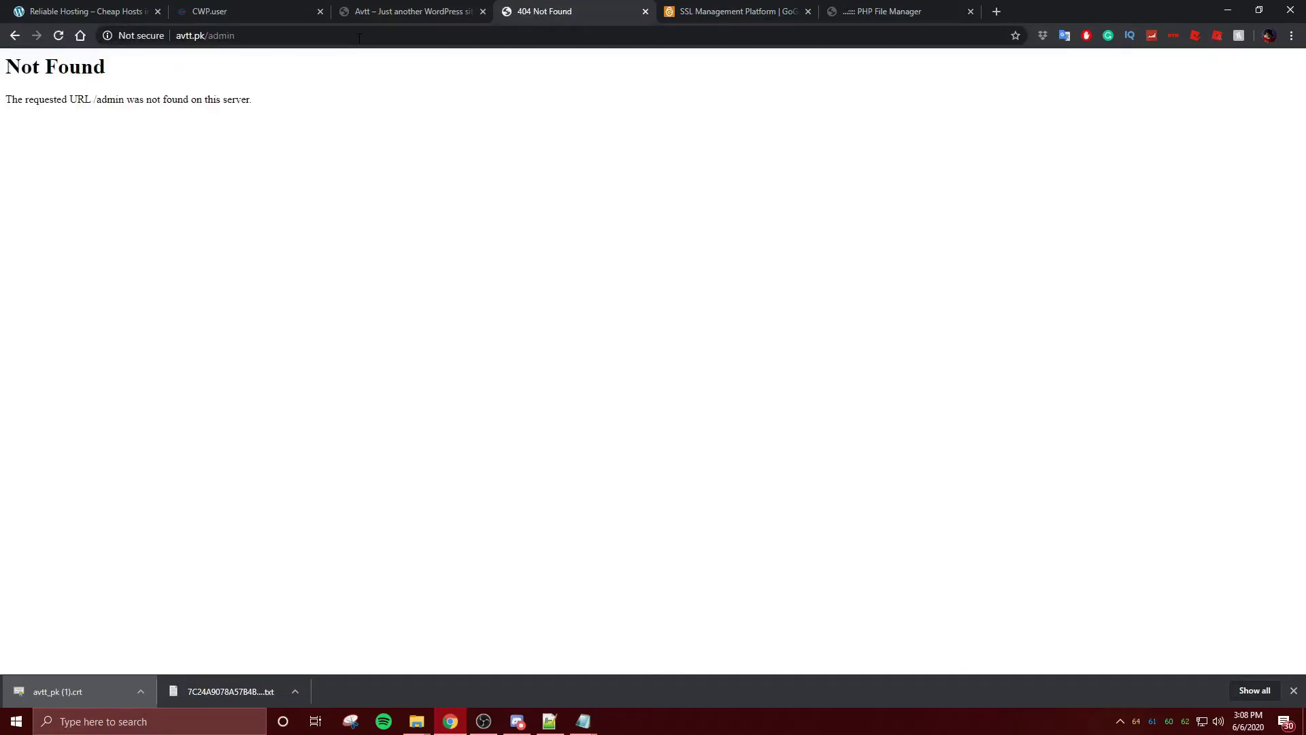
- Correct the address to avtt.pk/wp-admin and open the site's admin Dashboard
double_click(213, 38)
click(212, 38)
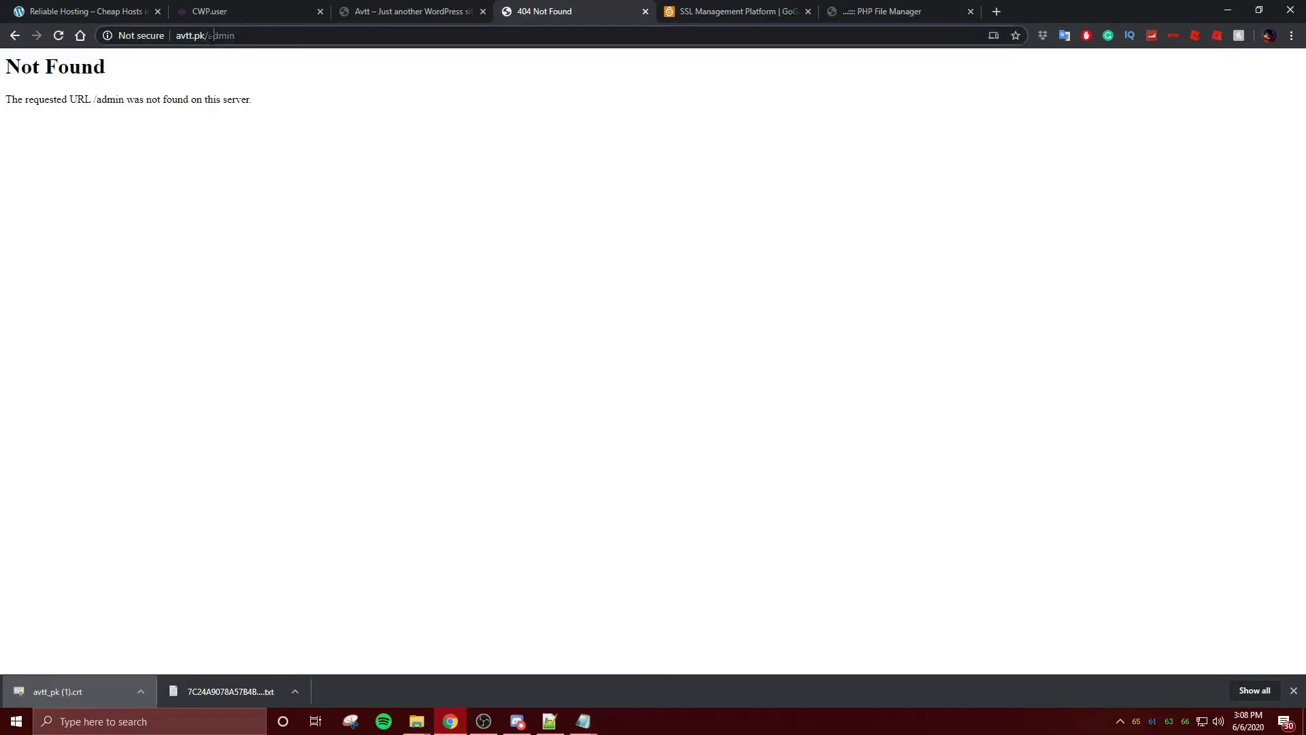
text(wp-)
key(Return)
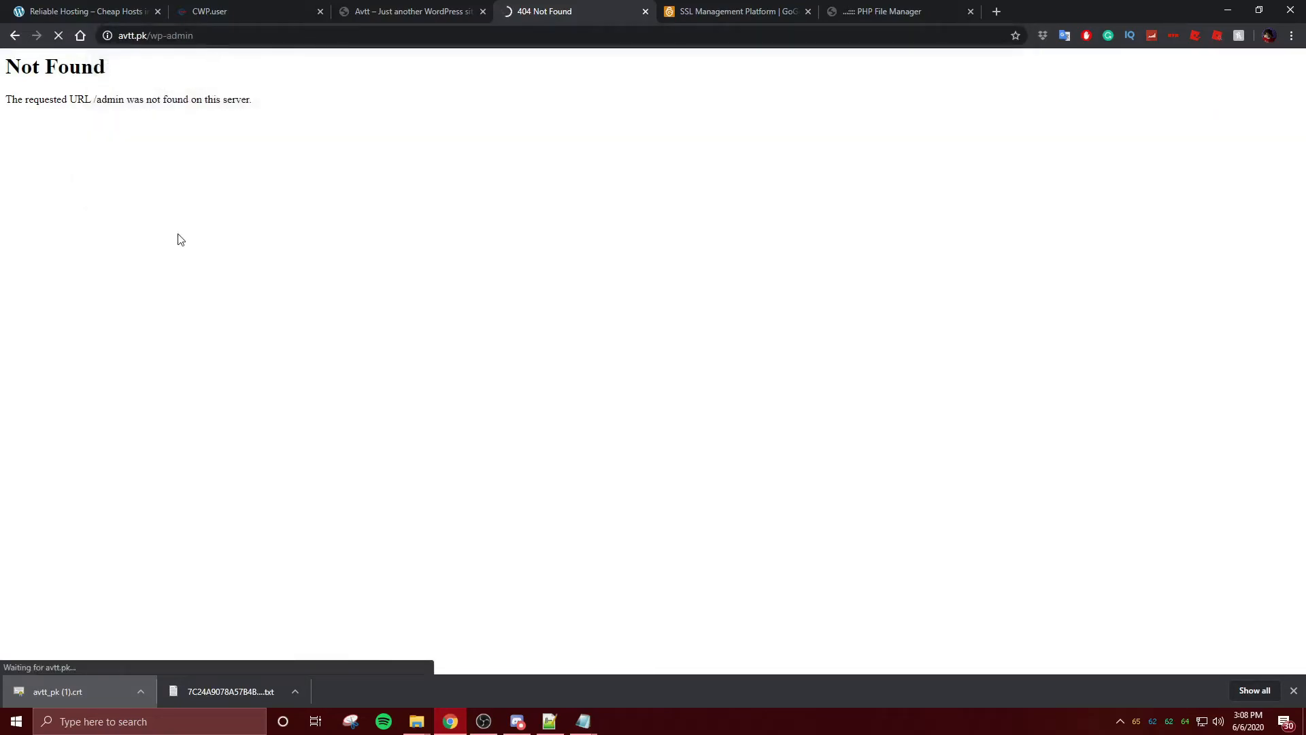
click(400, 9)
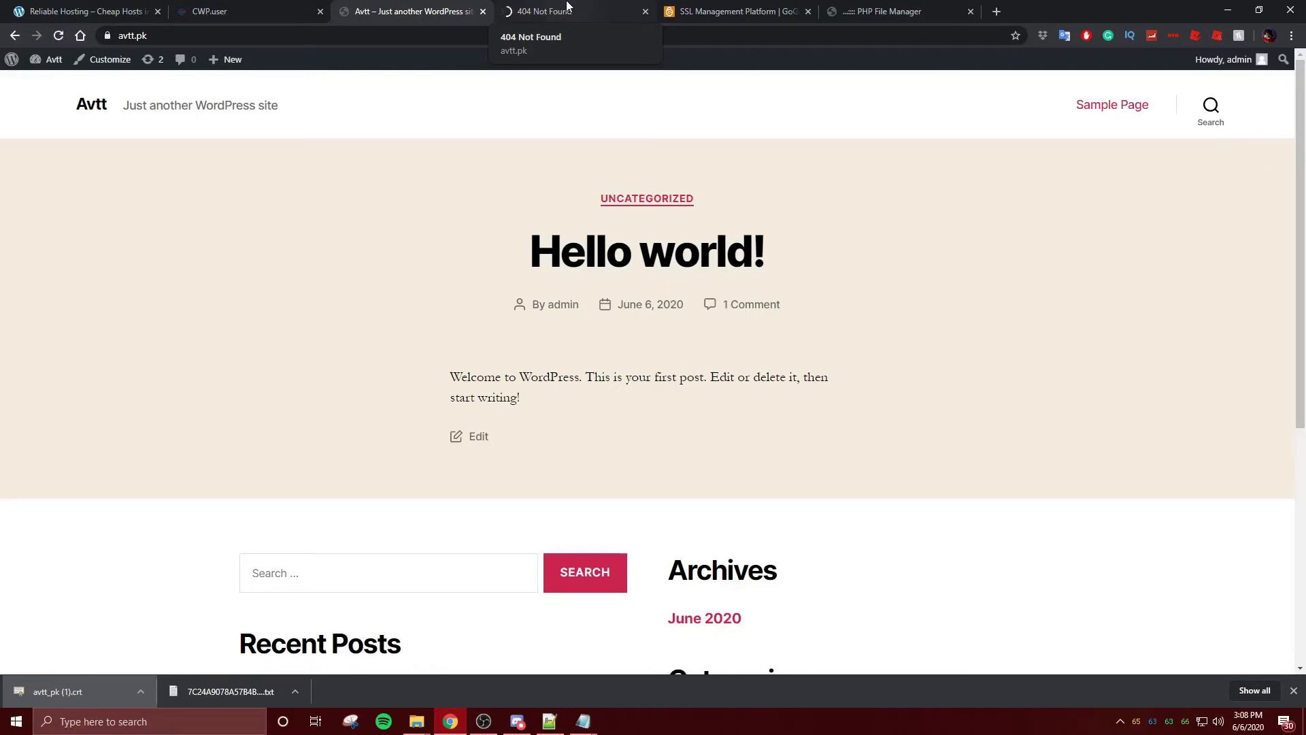
click(567, 6)
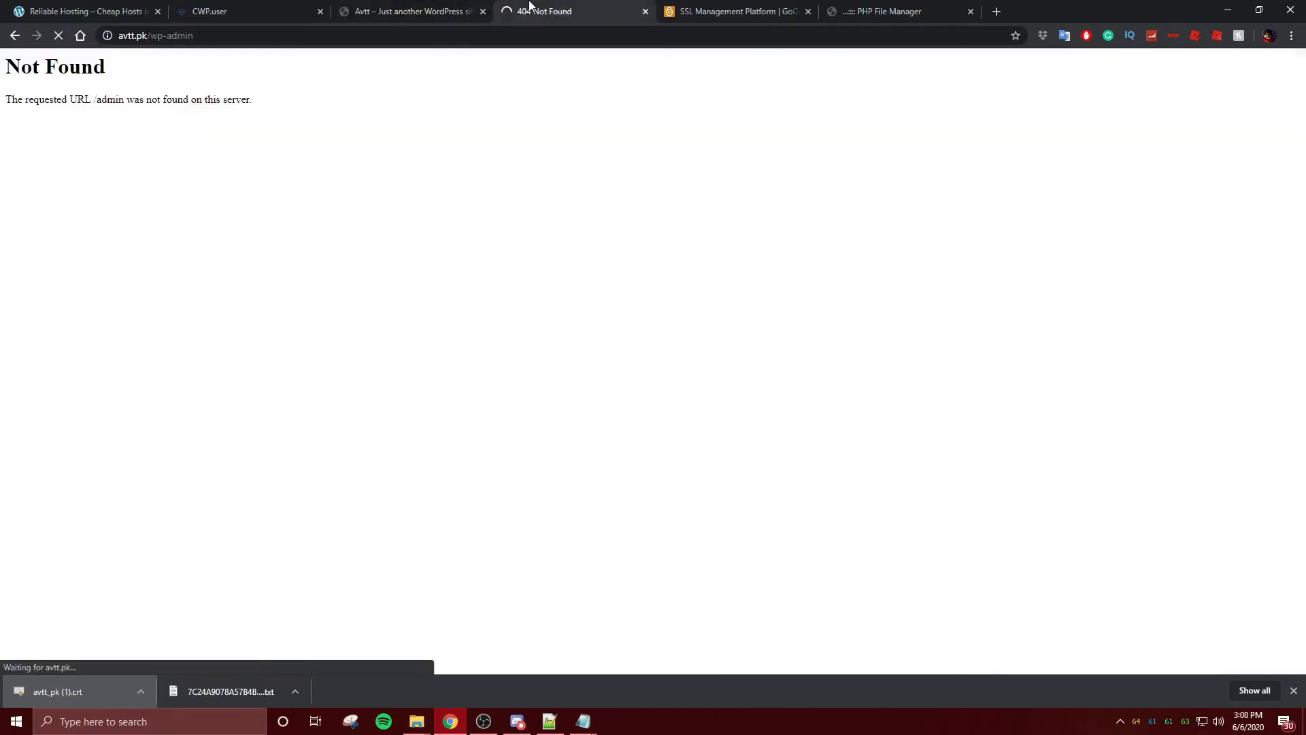
click(457, 5)
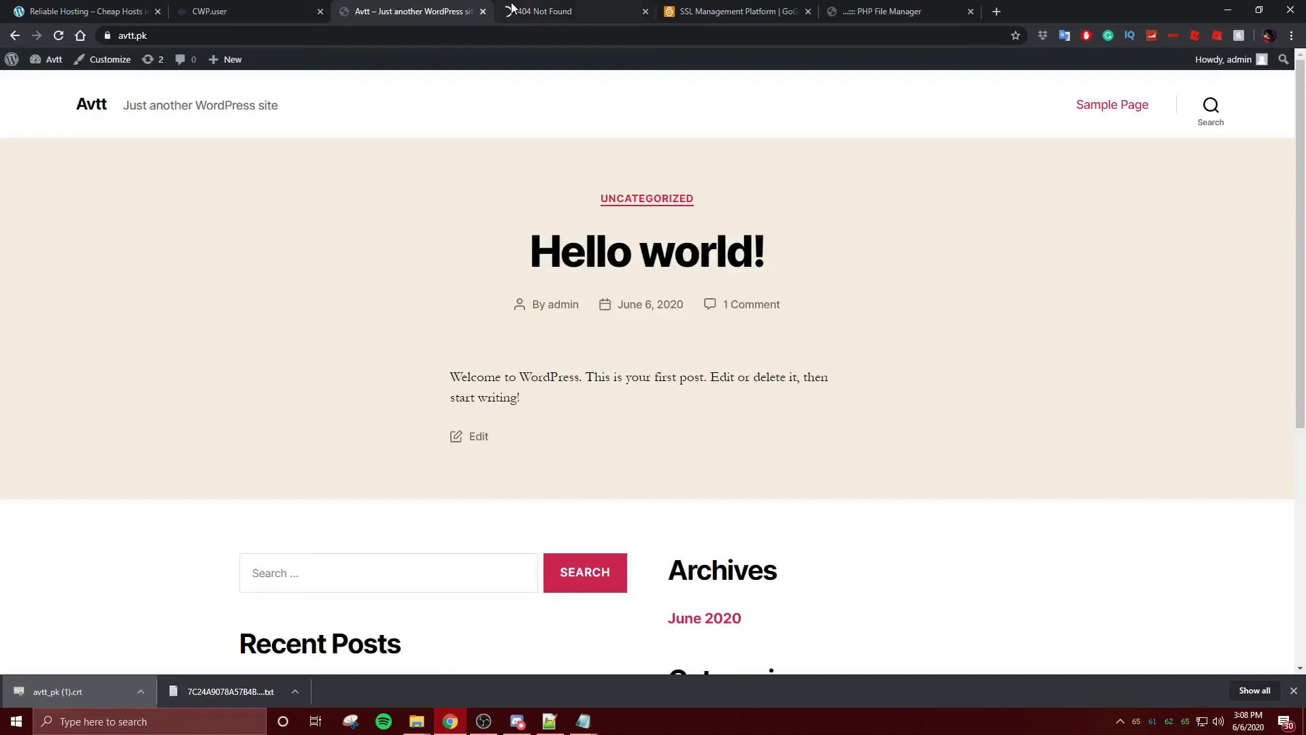
click(35, 62)
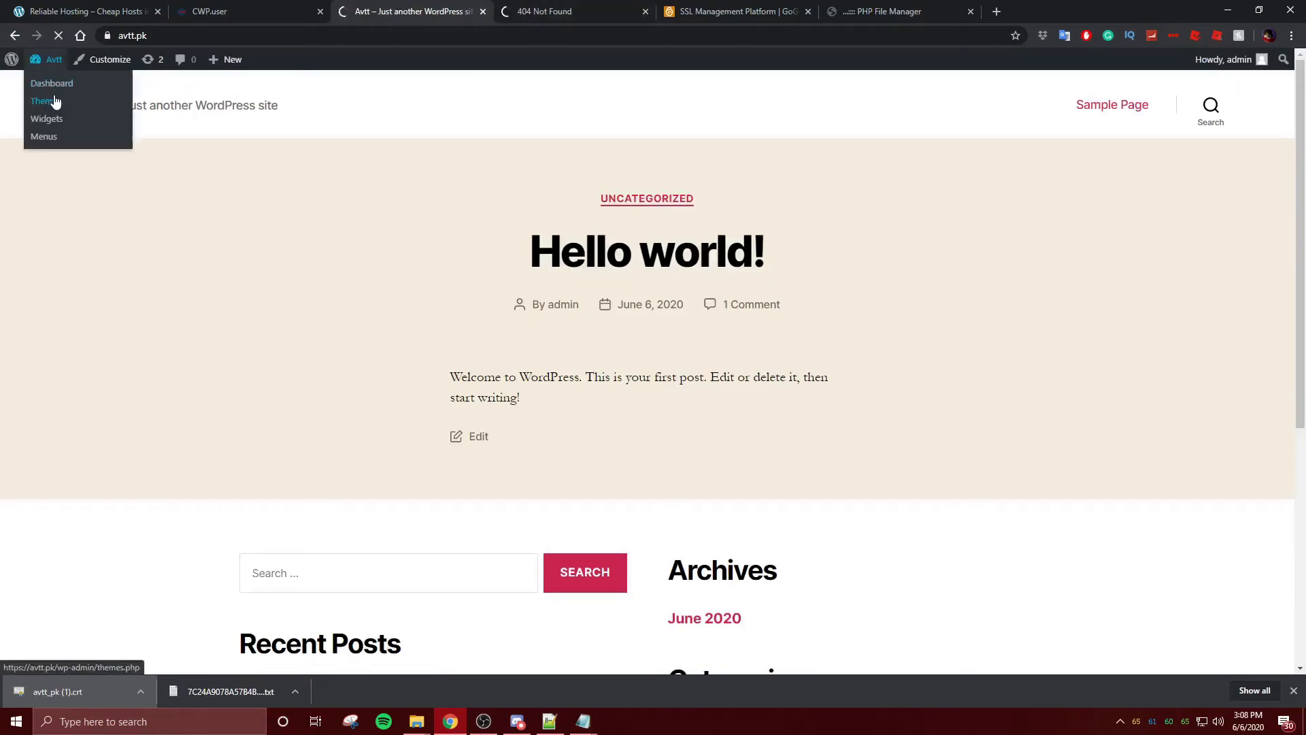
- Close the 404 Not Found tab and return to the WordPress Dashboard
click(578, 11)
click(645, 11)
click(290, 9)
click(386, 13)
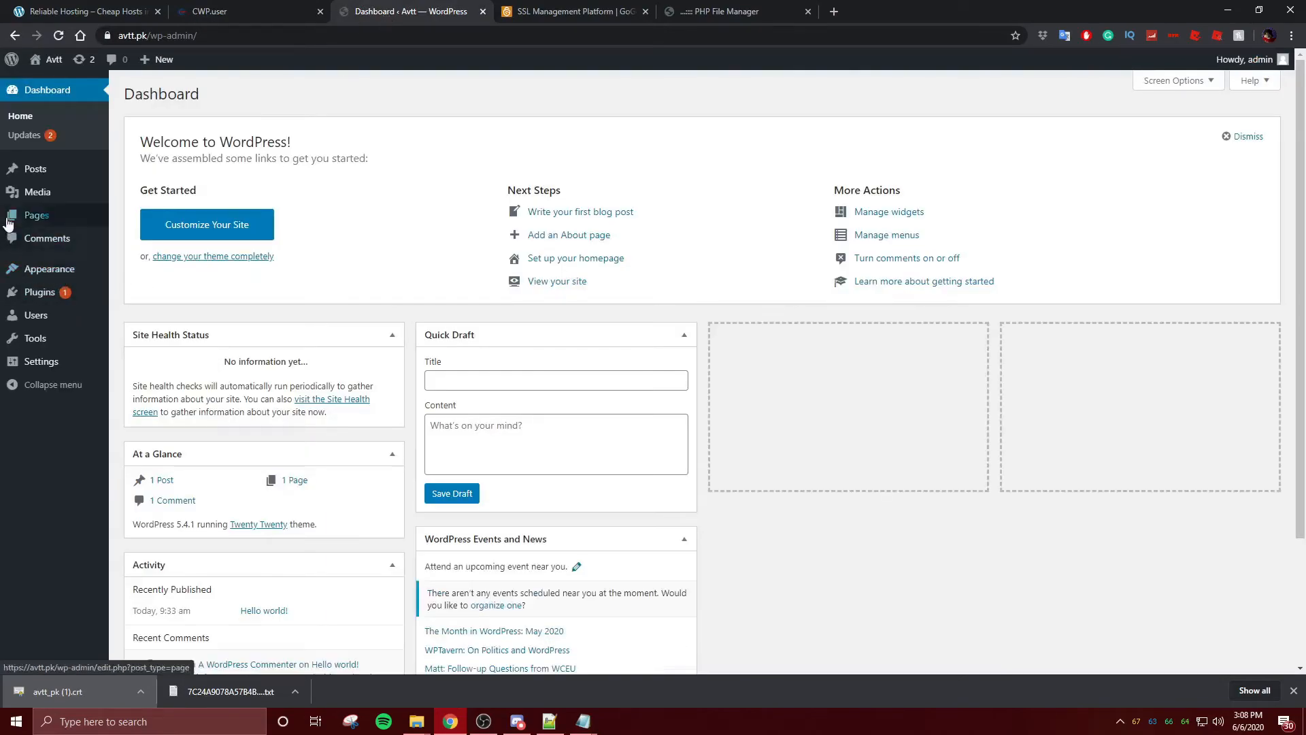
- Search Add Plugins for 'Really SSL', install Really Simple SSL, then view GoGetSSL's certificate details
mouse_move(26, 296)
click(145, 314)
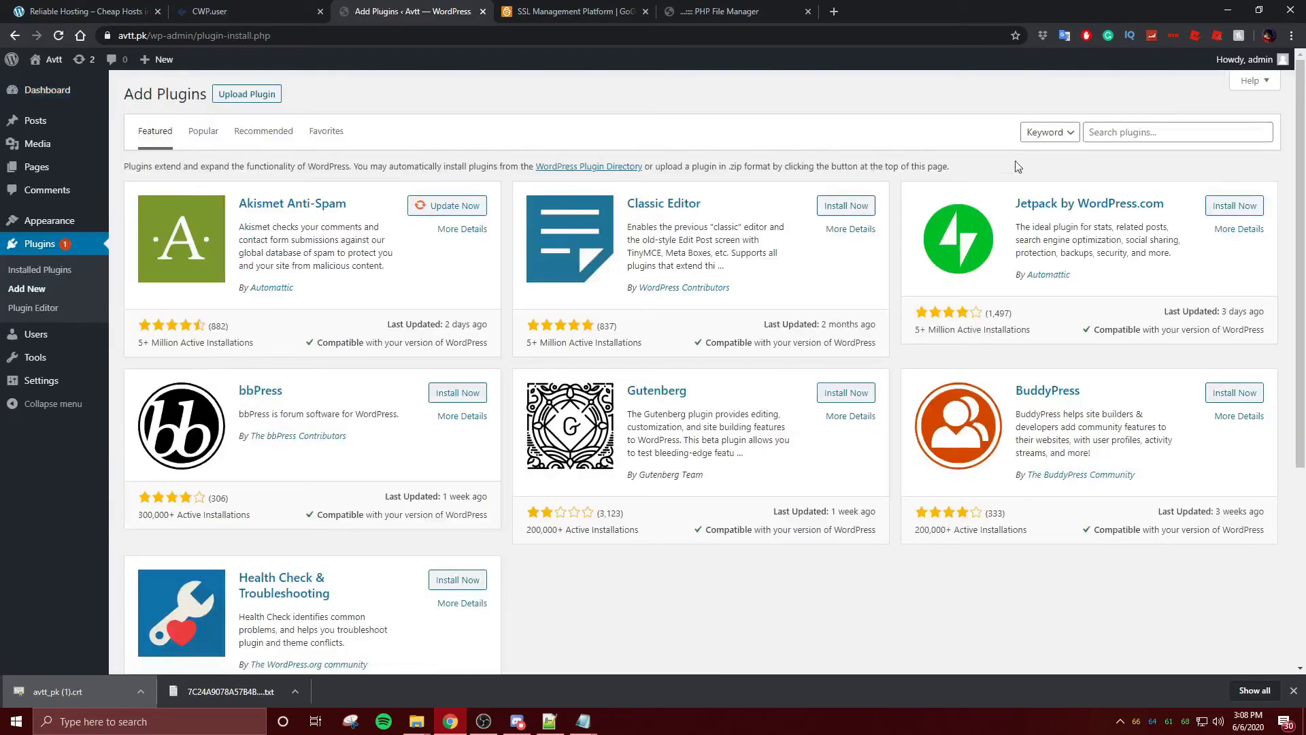
click(1100, 134)
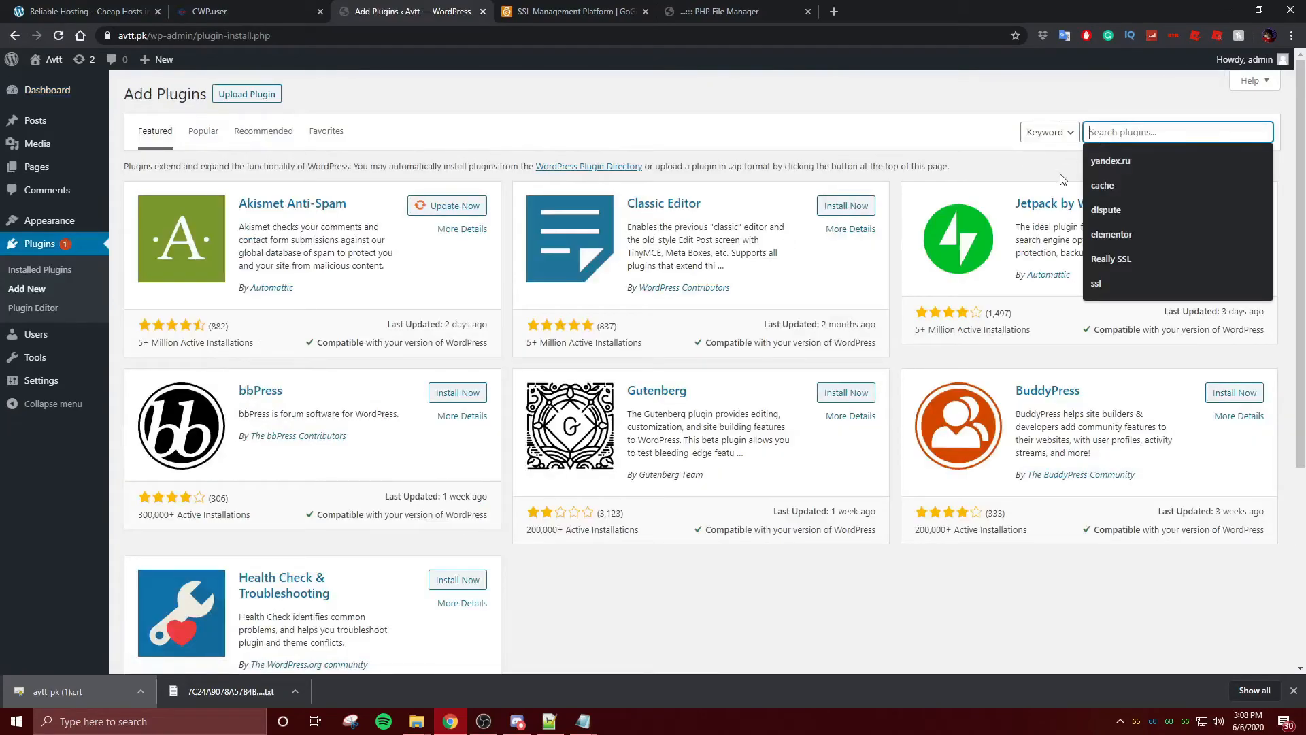
click(1173, 260)
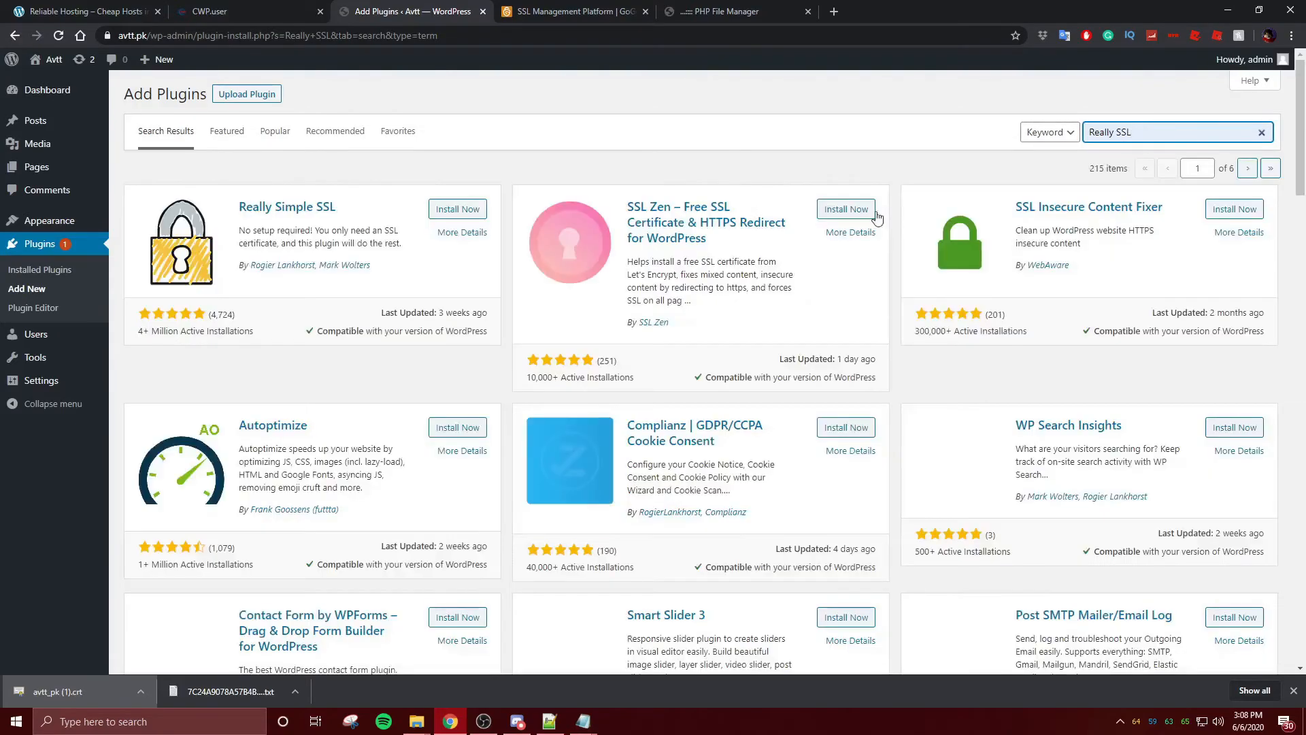
click(459, 211)
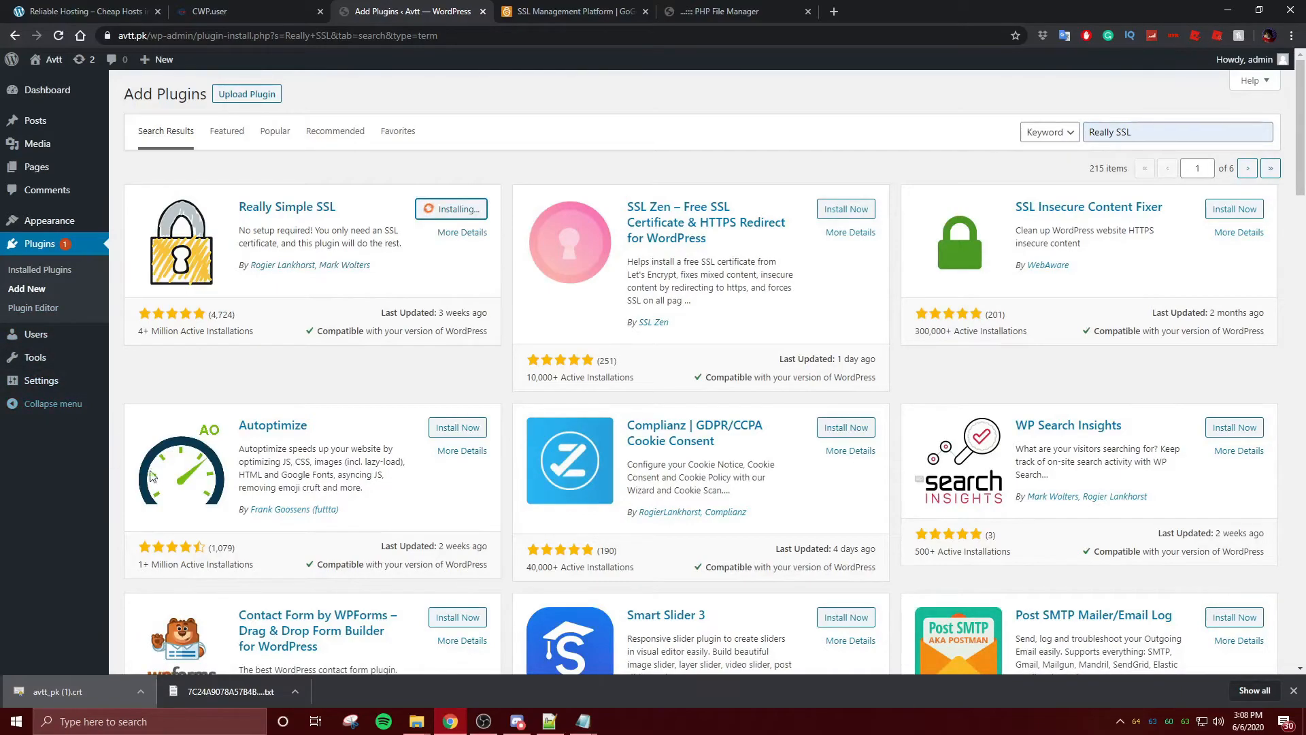
click(1293, 690)
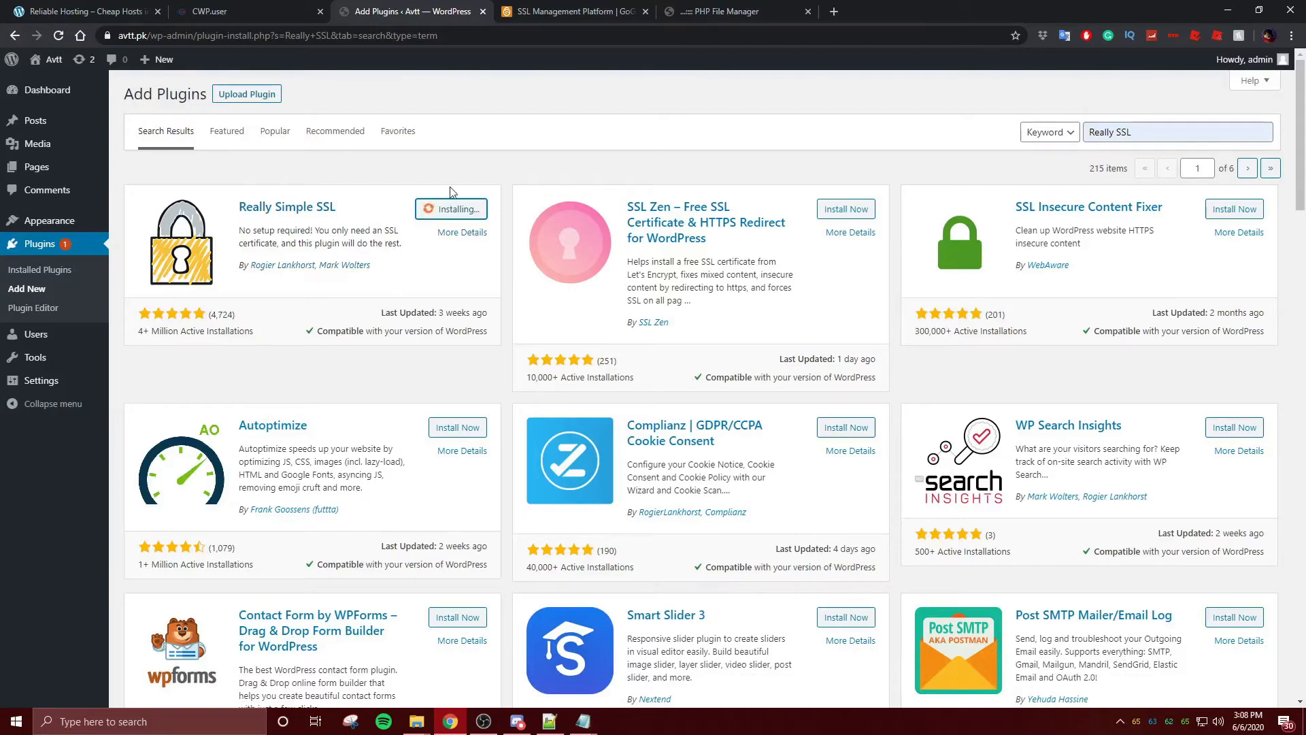
click(544, 11)
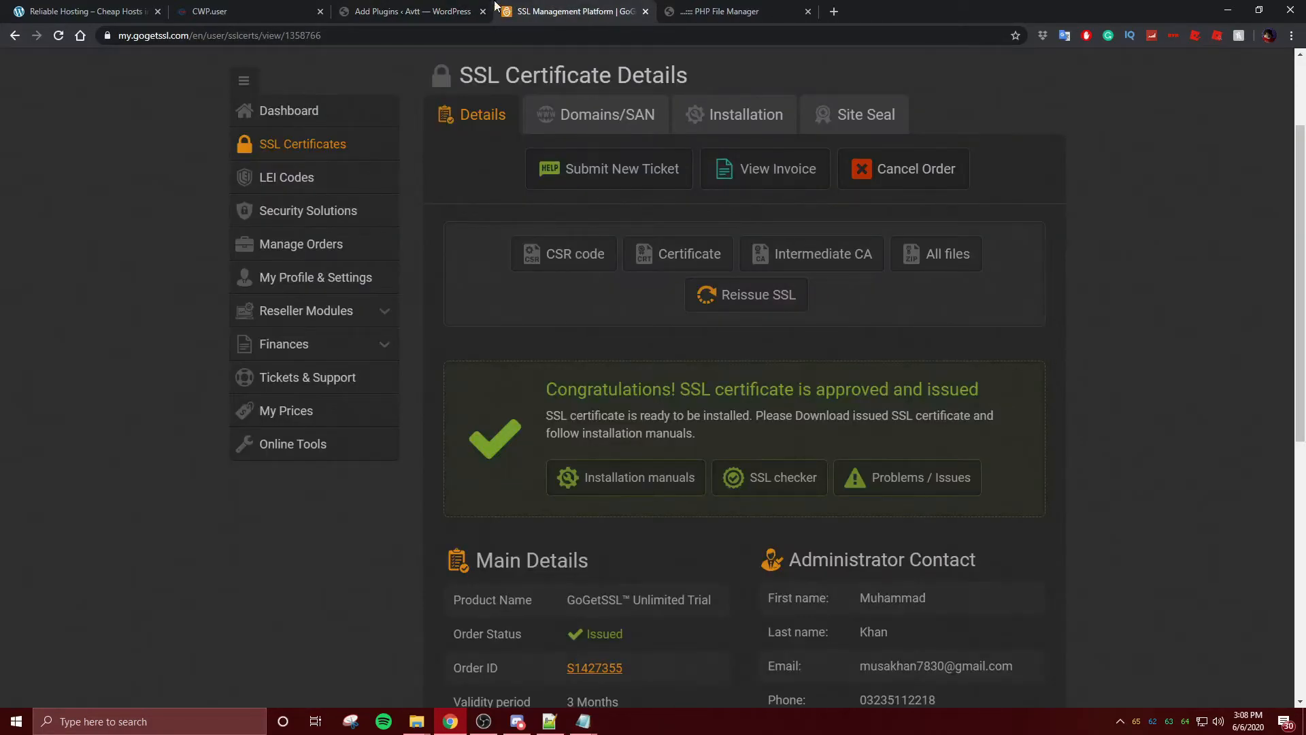
- Close the GoGetSSL and PHP File Manager pages and activate Really Simple SSL
click(646, 12)
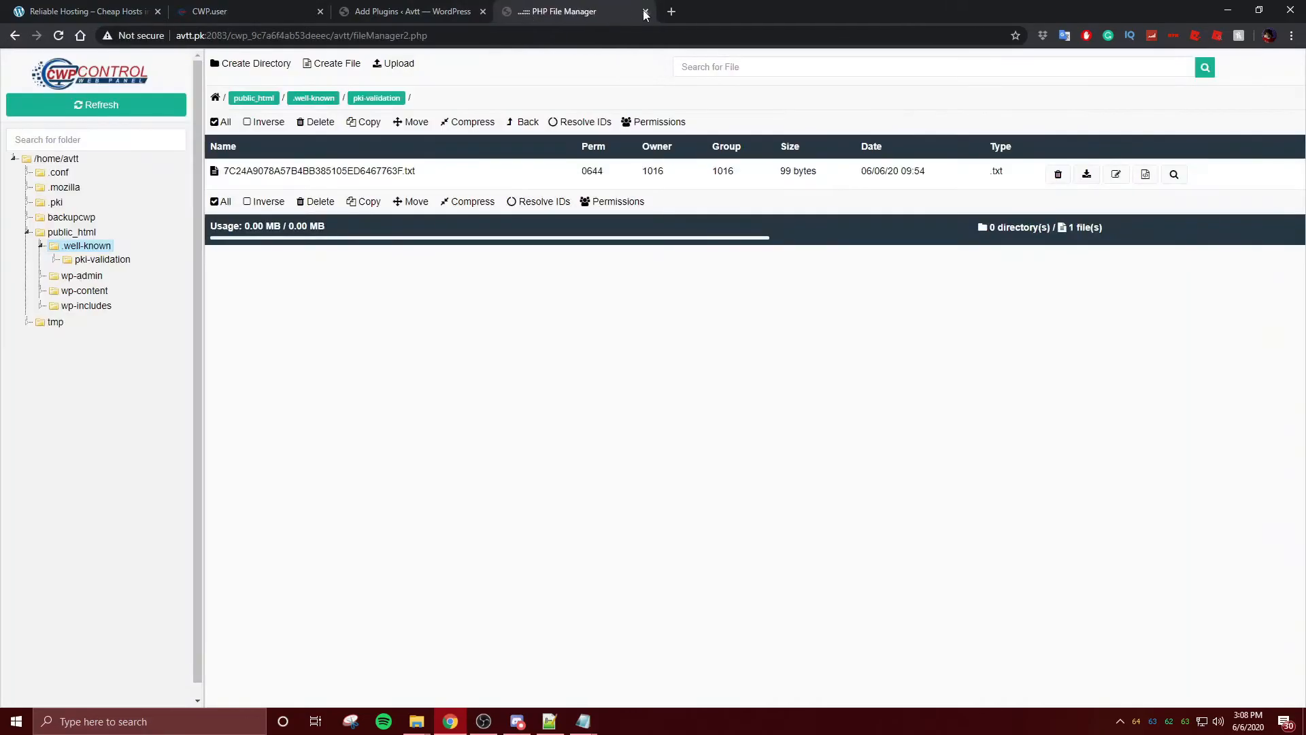
click(645, 11)
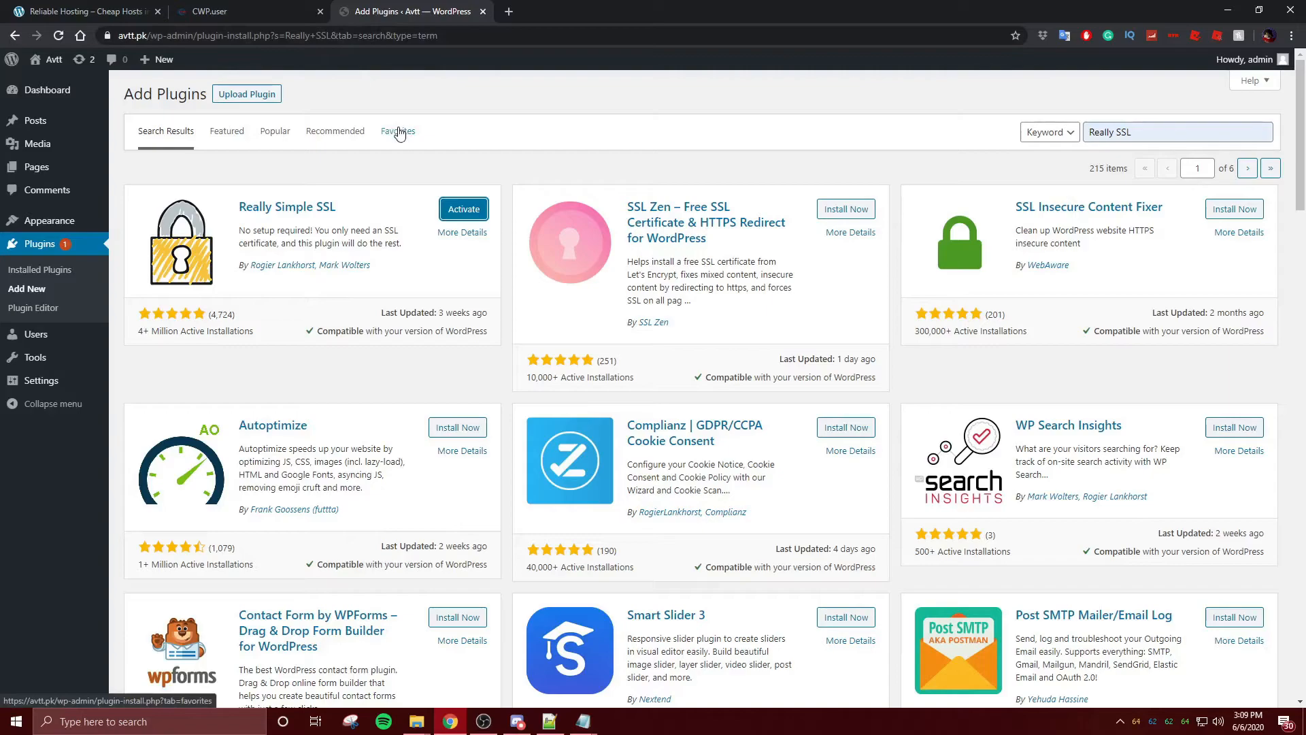
click(448, 213)
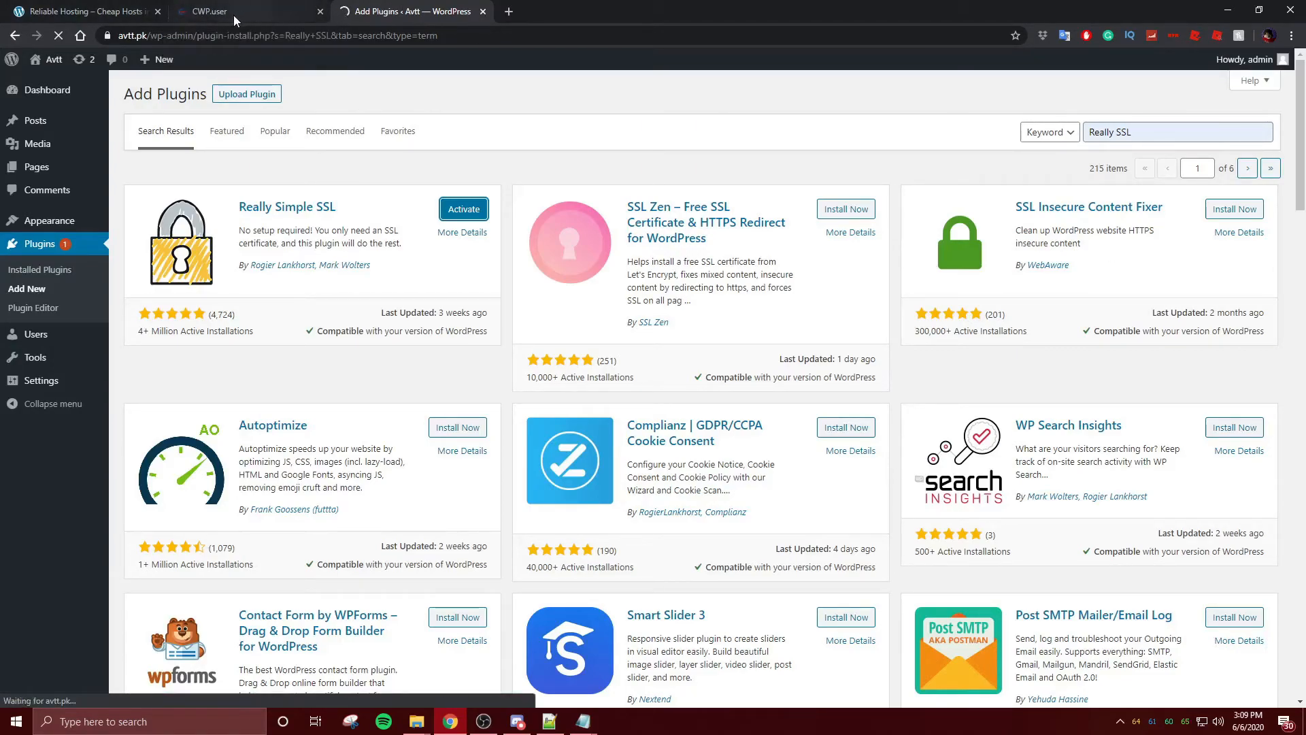
- Load the avtt.pk front page in a new tab, then go back to the Add Plugins results
click(255, 9)
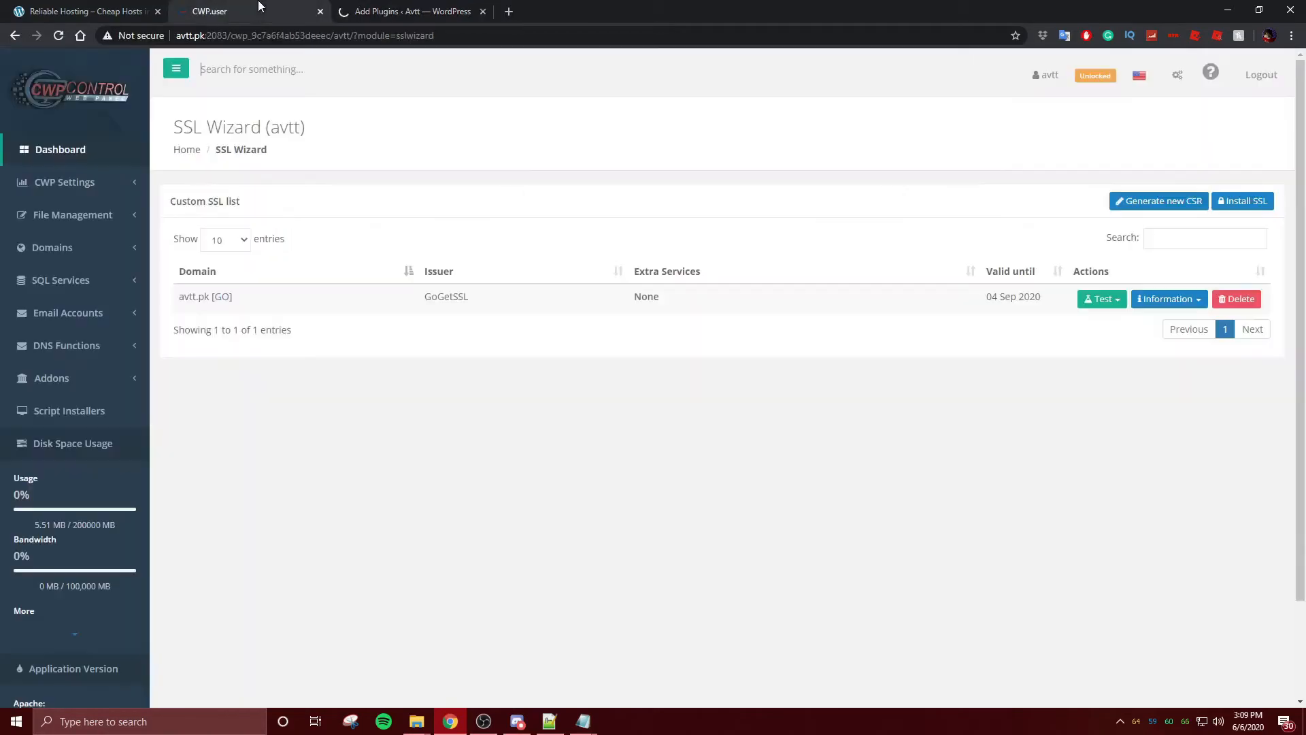
click(509, 11)
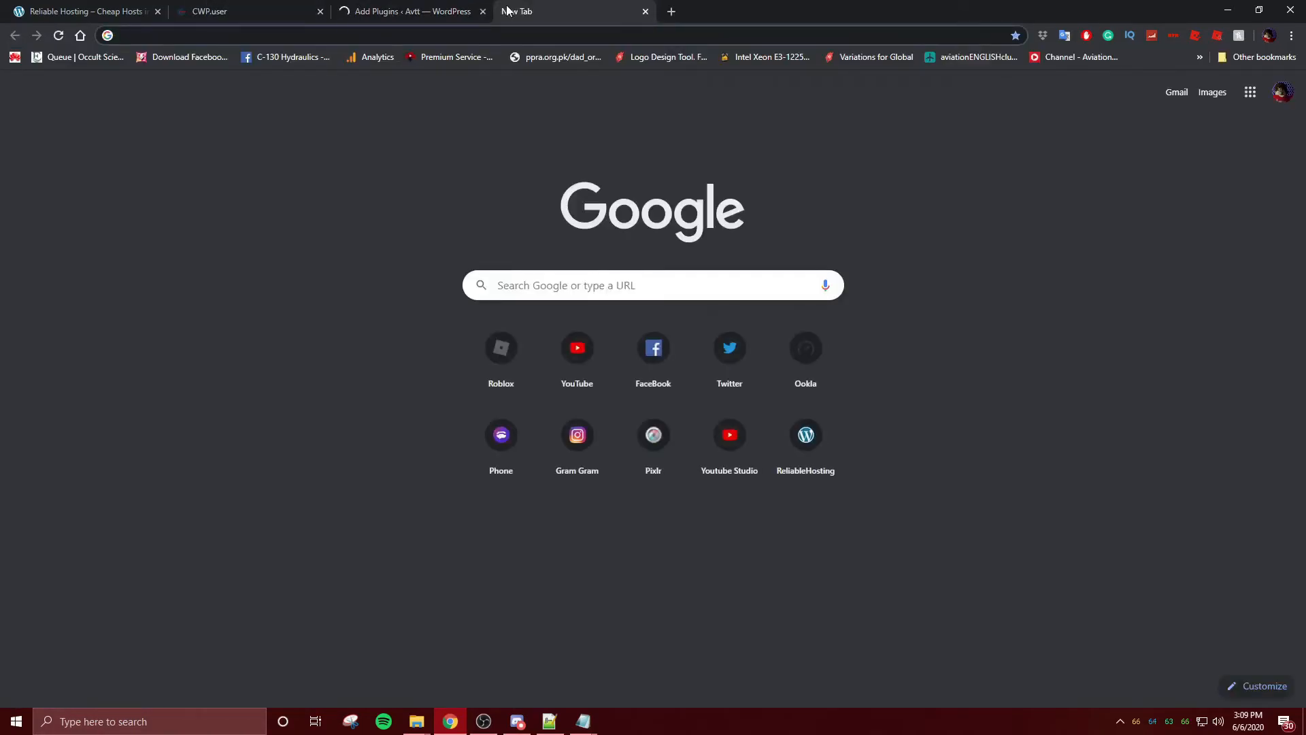
text(avtt.pk)
key(Return)
click(181, 35)
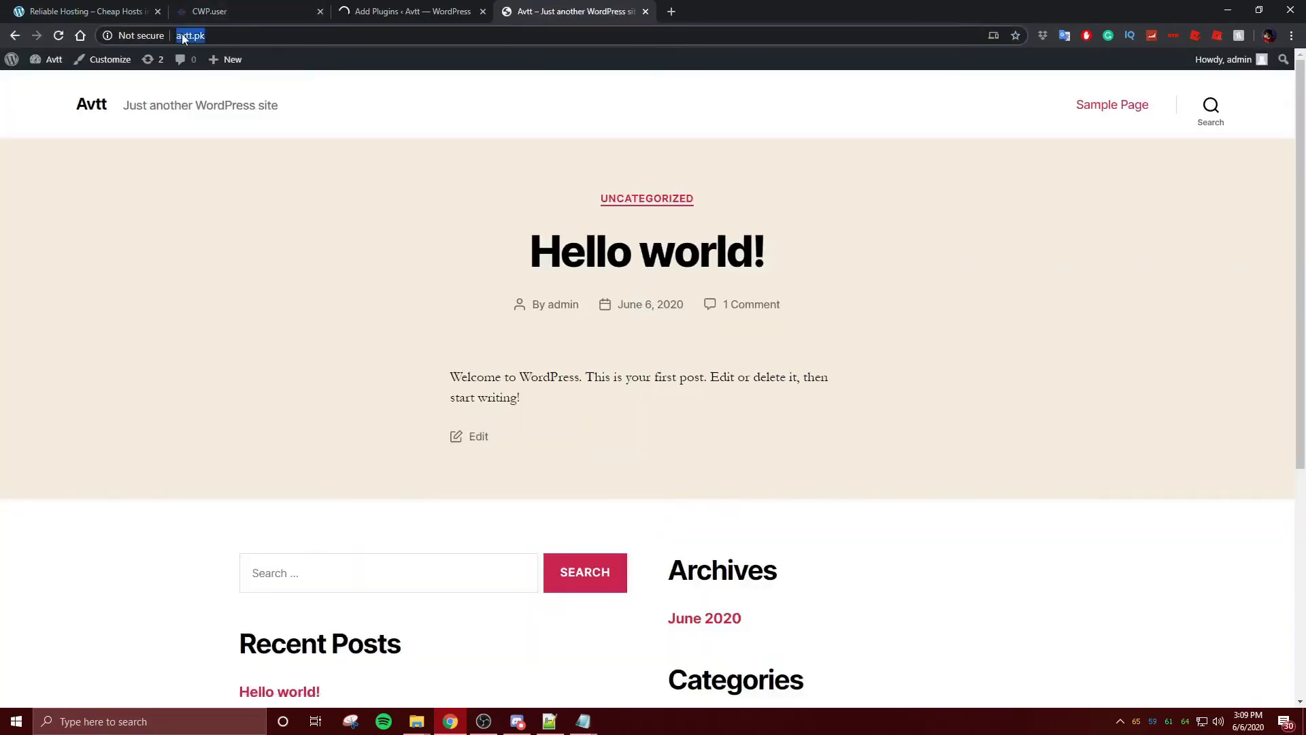
key(ctrl+shift+Tab)
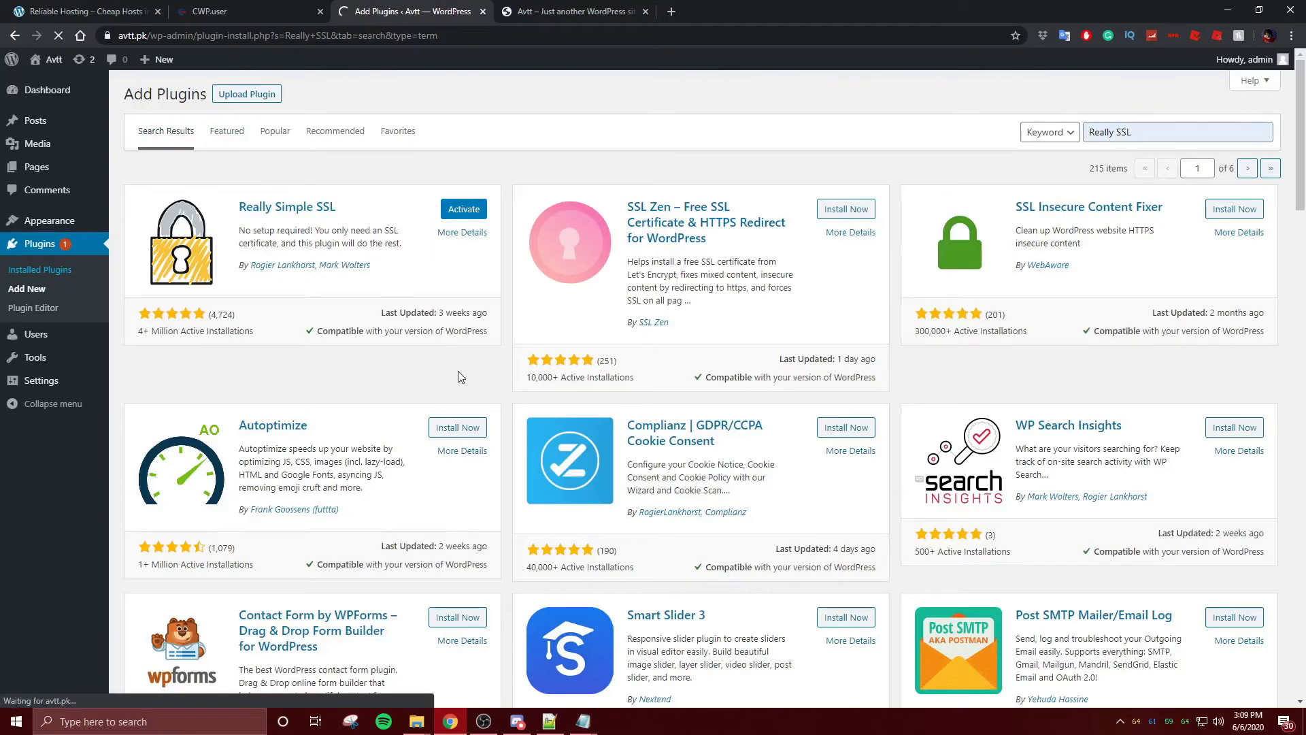
- Open the installed plugins list in a new tab and retry activating Really Simple SSL
right_click(36, 268)
click(74, 282)
click(535, 11)
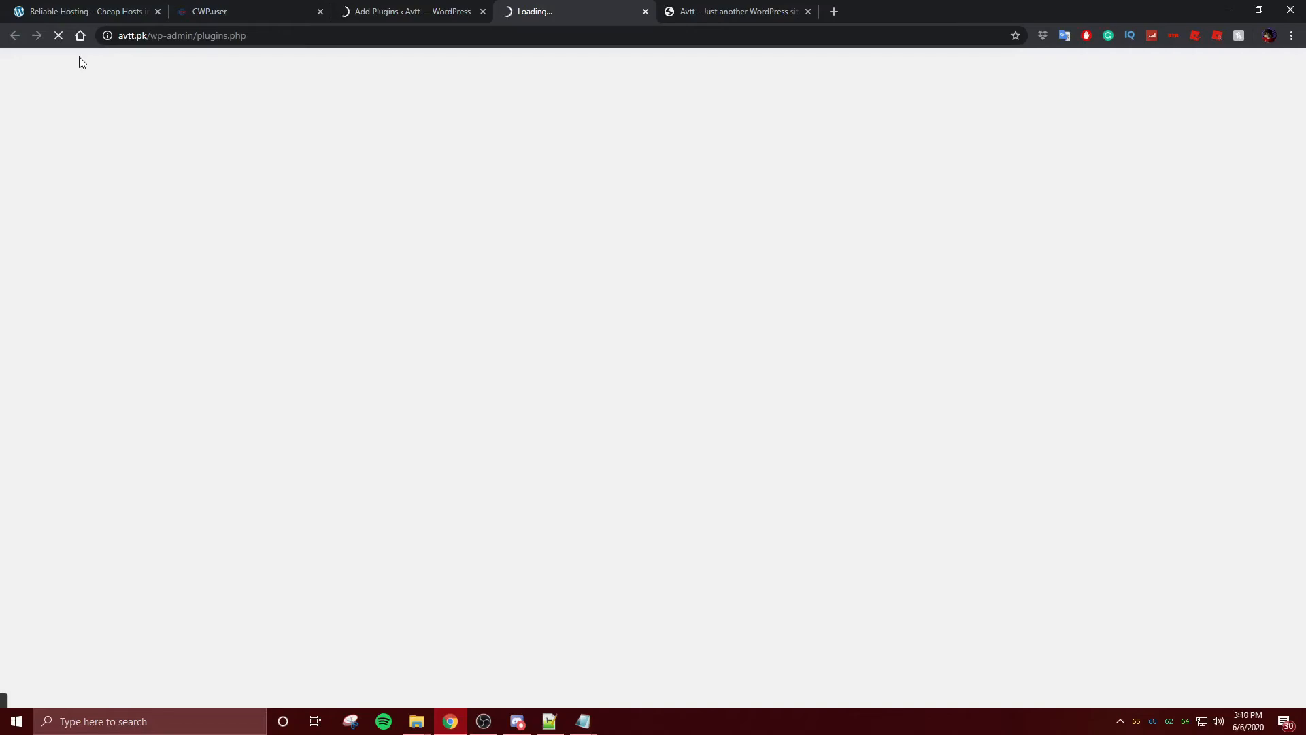
click(380, 11)
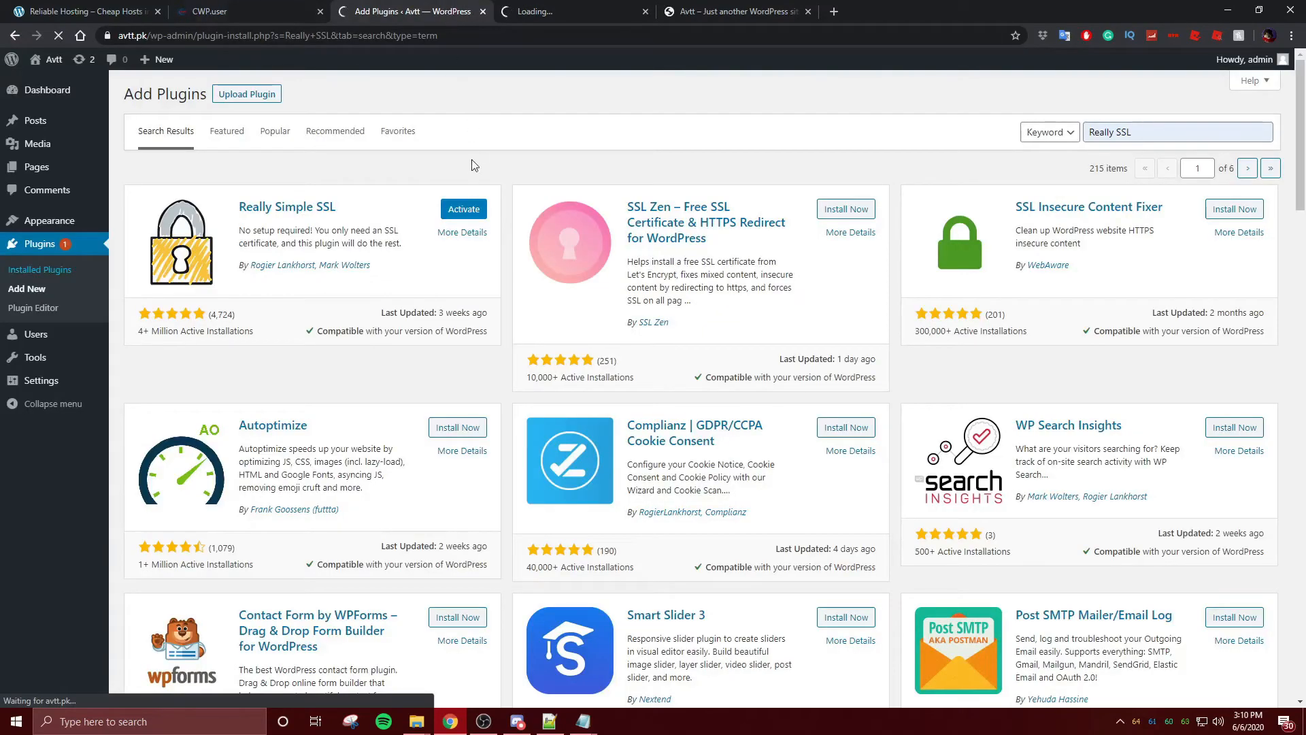
click(455, 210)
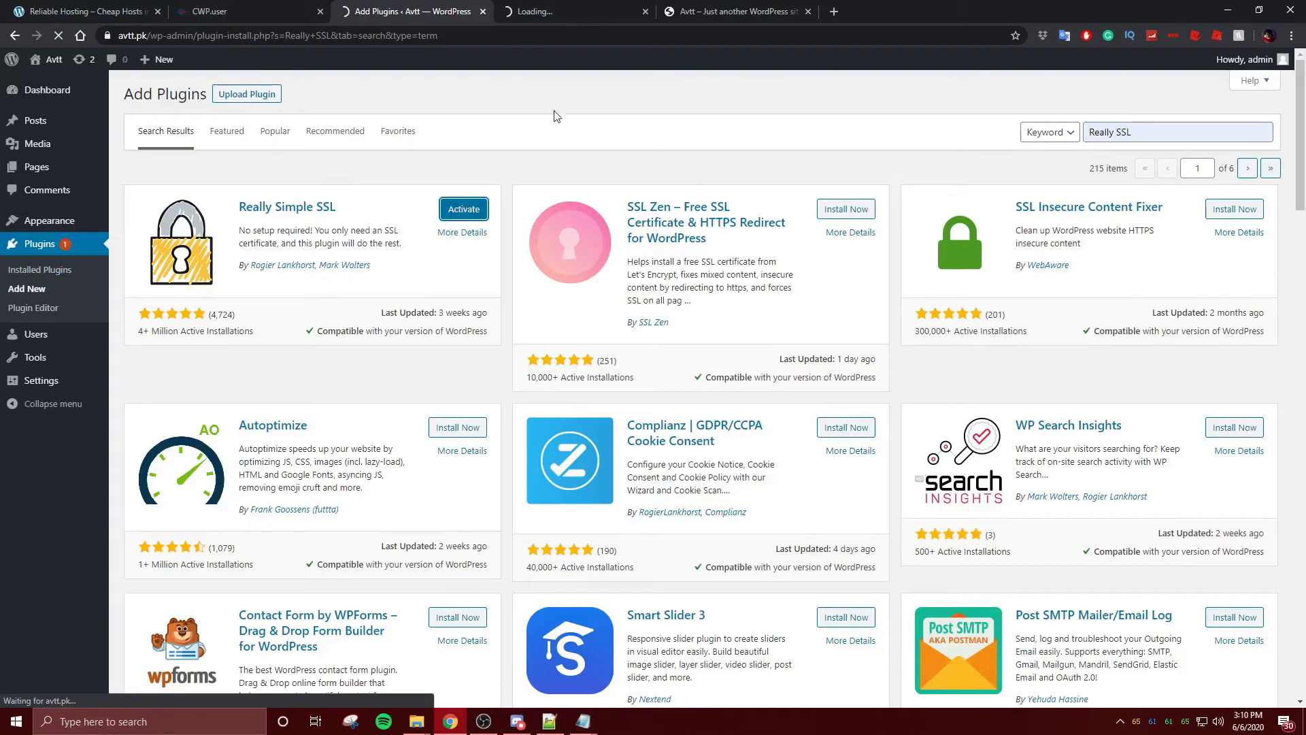
click(531, 9)
click(437, 10)
click(507, 8)
click(451, 8)
click(556, 9)
click(455, 6)
click(538, 9)
click(455, 12)
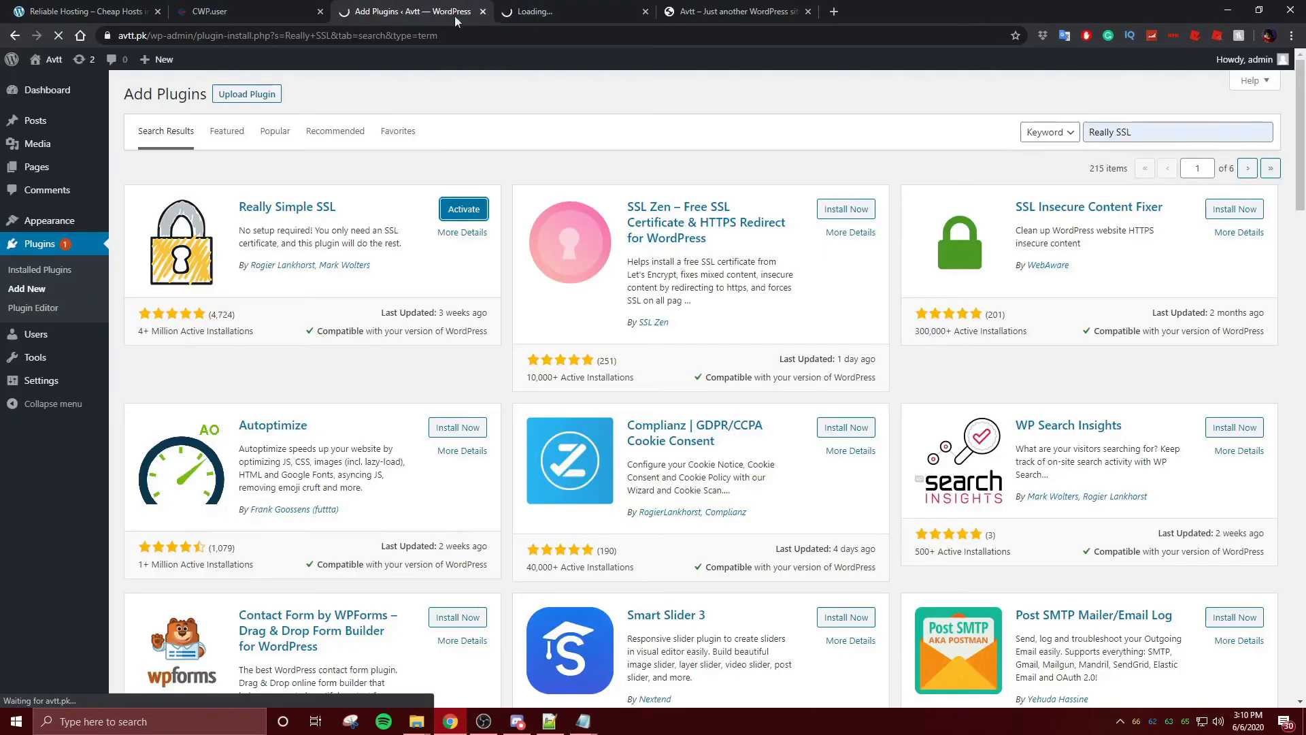
- Open Really Simple SSL's activation link in a new tab and view the plugins list's SSL notice
right_click(463, 214)
click(502, 220)
click(570, 8)
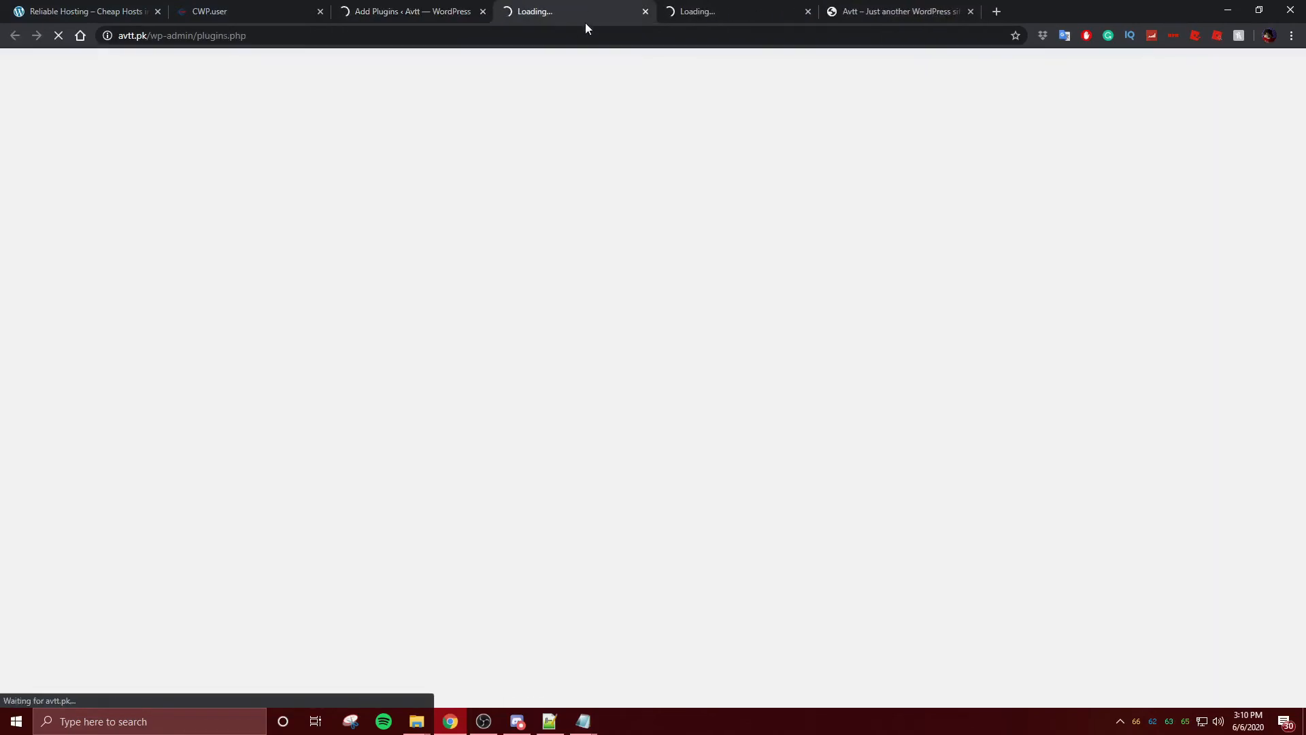
click(703, 10)
click(534, 9)
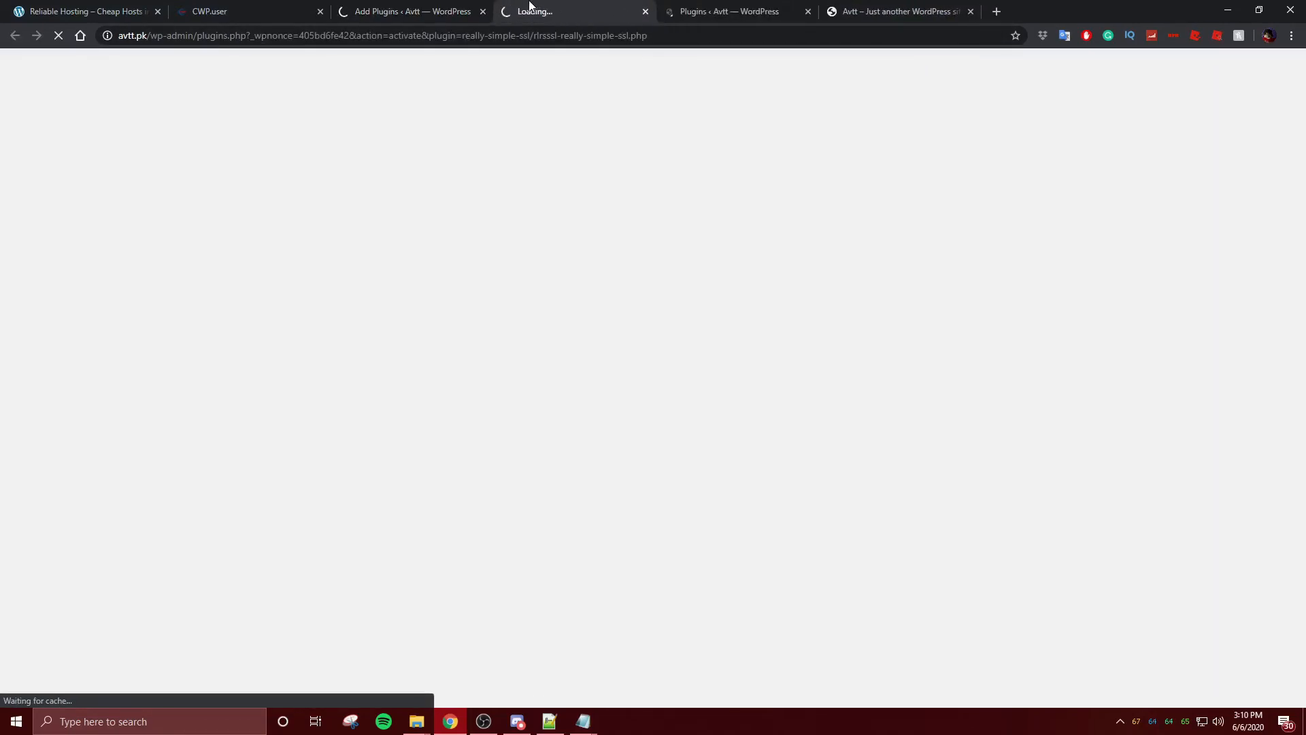
click(411, 9)
click(733, 10)
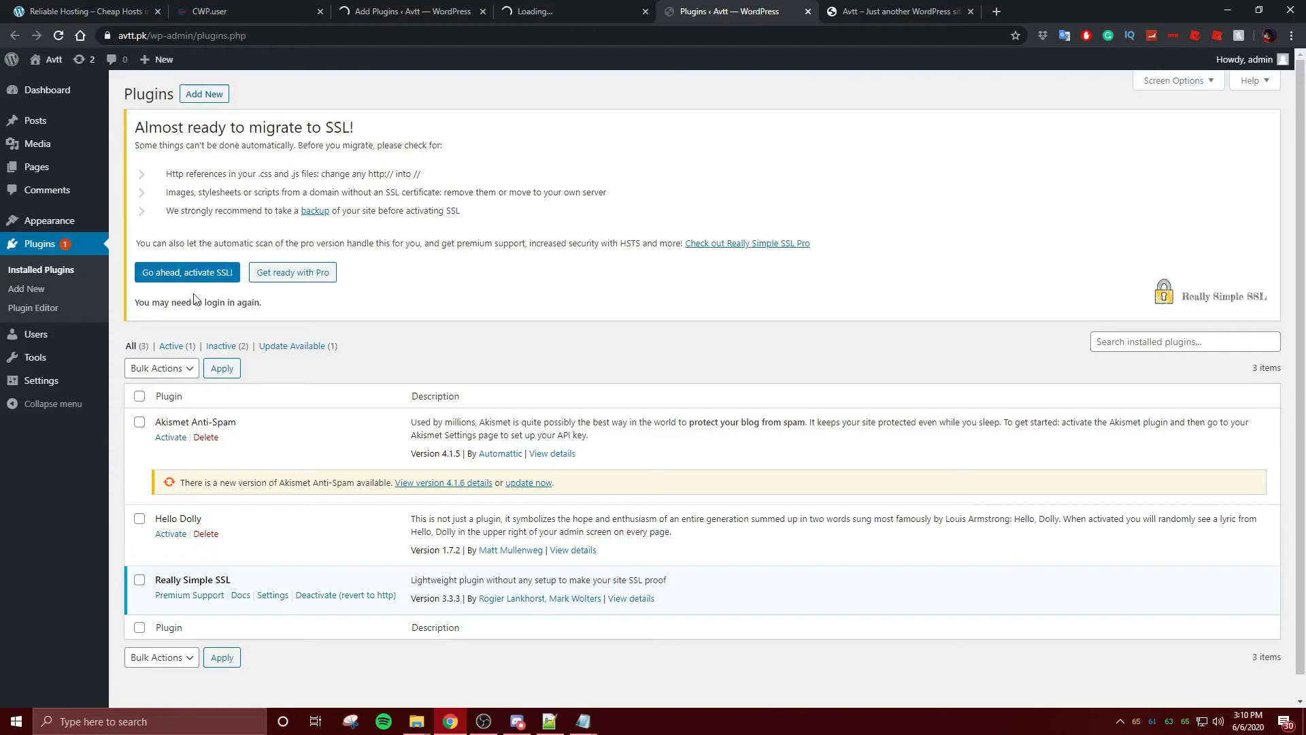
- Close the duplicate plugin tabs and choose 'Go ahead, activate SSL!' in the Really Simple SSL notice
click(481, 11)
click(480, 11)
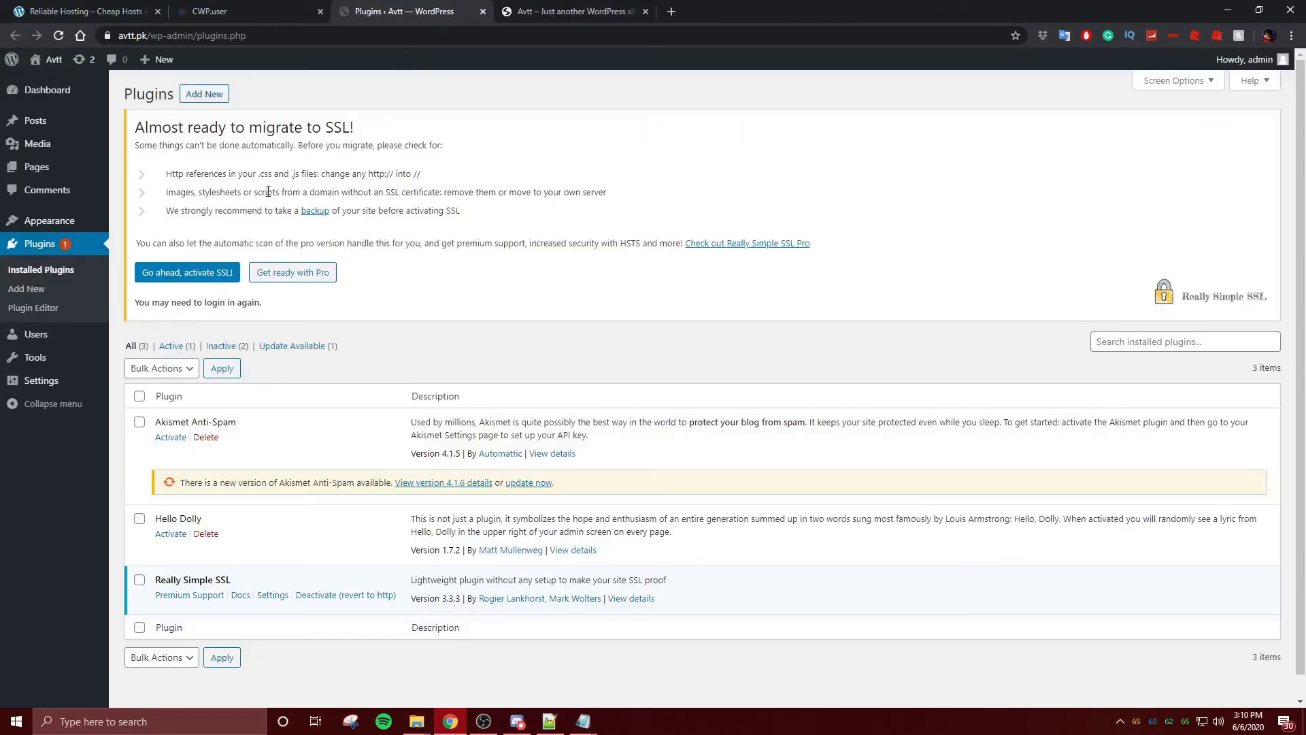
click(200, 279)
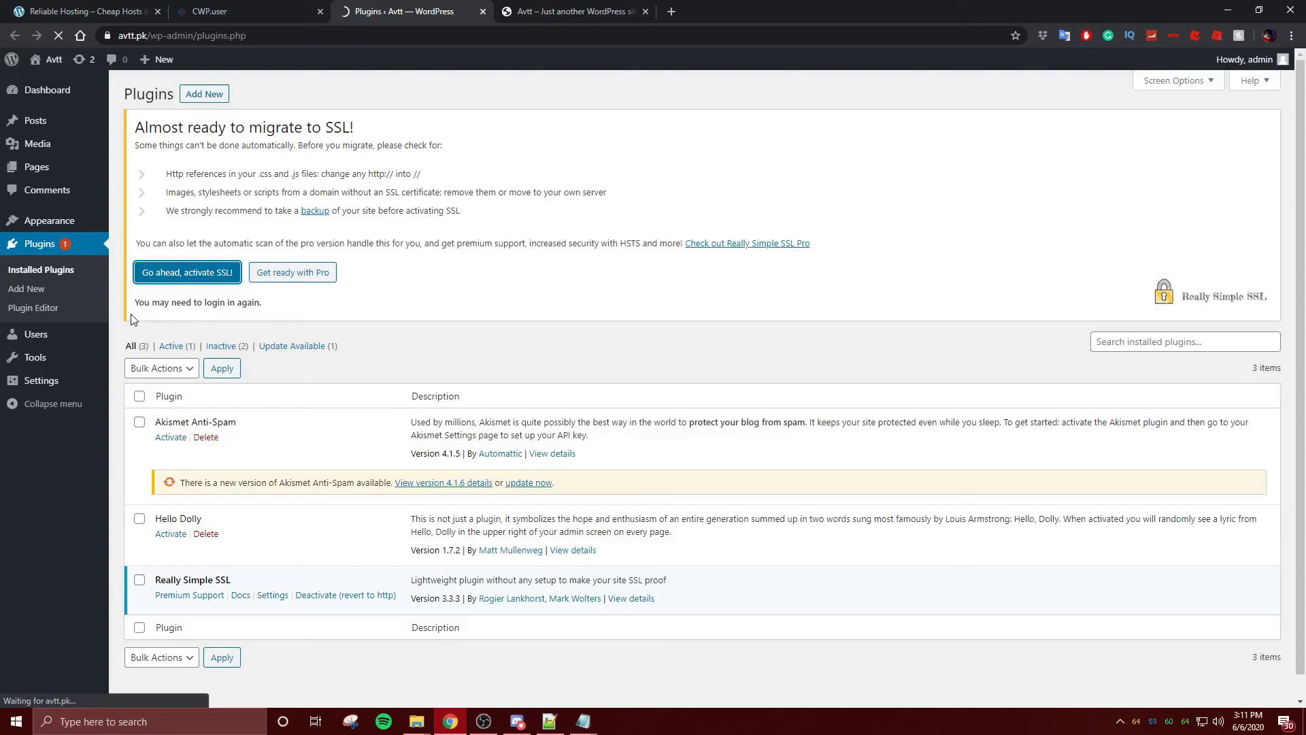
- Check the Really Simple SSL settings page and the avtt.pk front page
click(534, 11)
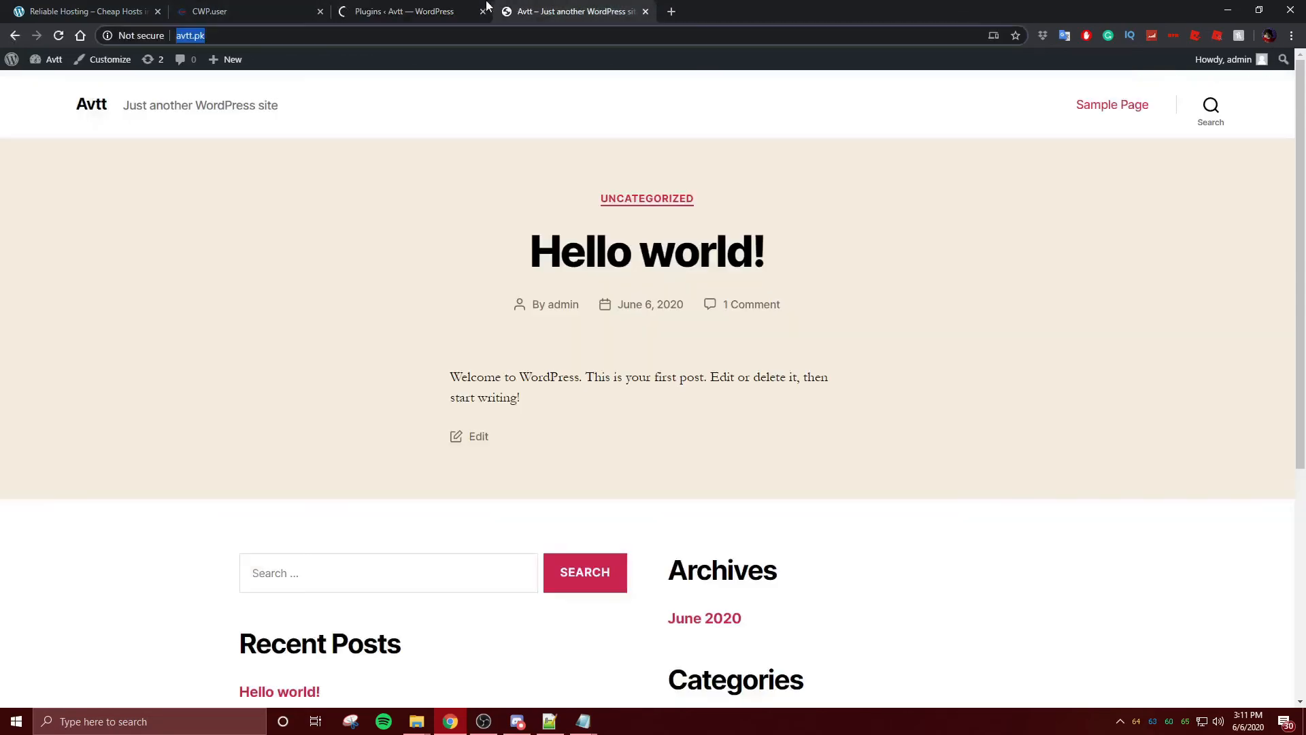
click(387, 11)
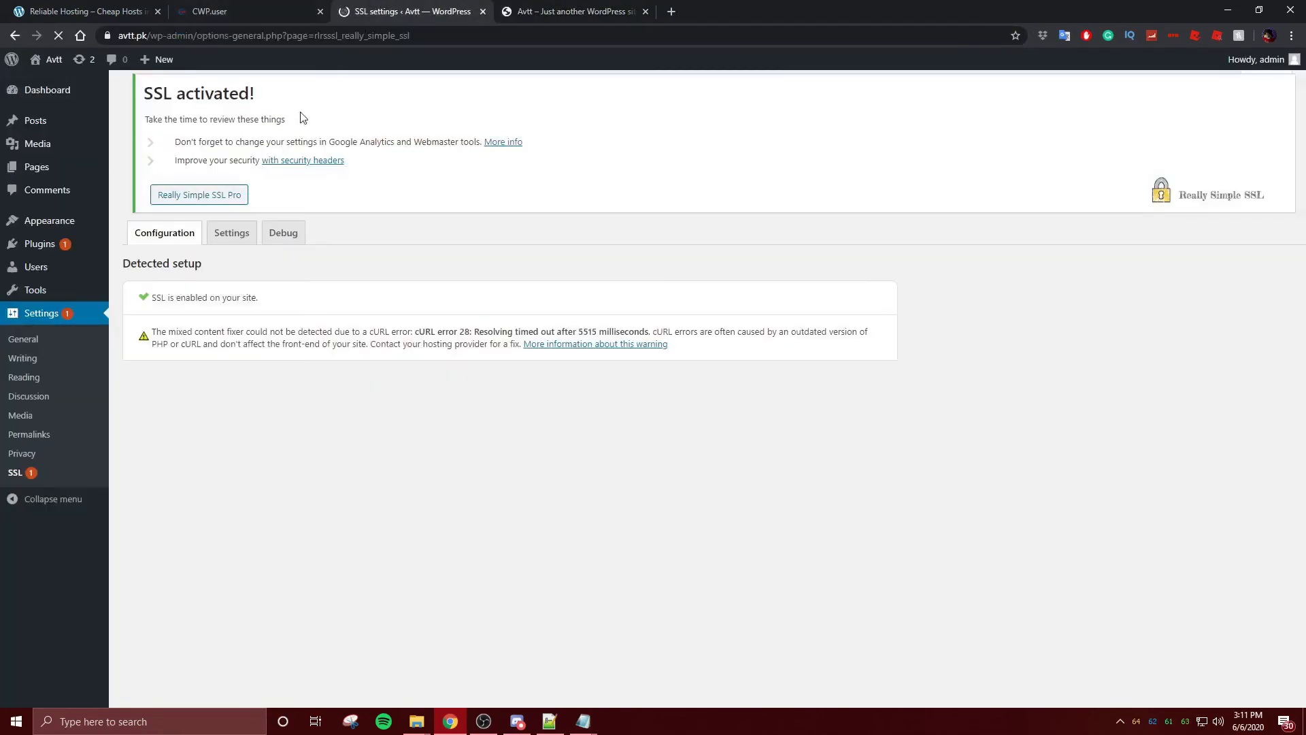
click(563, 11)
click(236, 39)
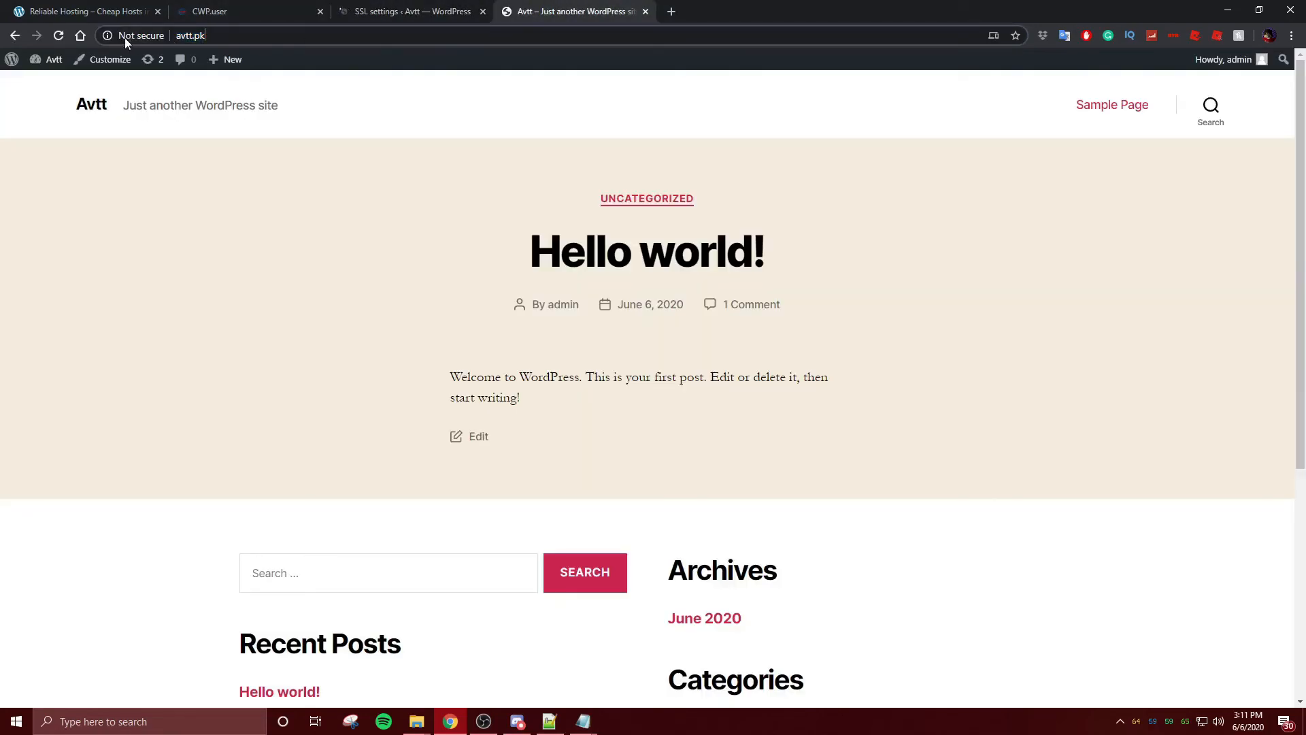
- Load avtt.pk in a fresh browser tab and confirm the SSL activated status
click(671, 12)
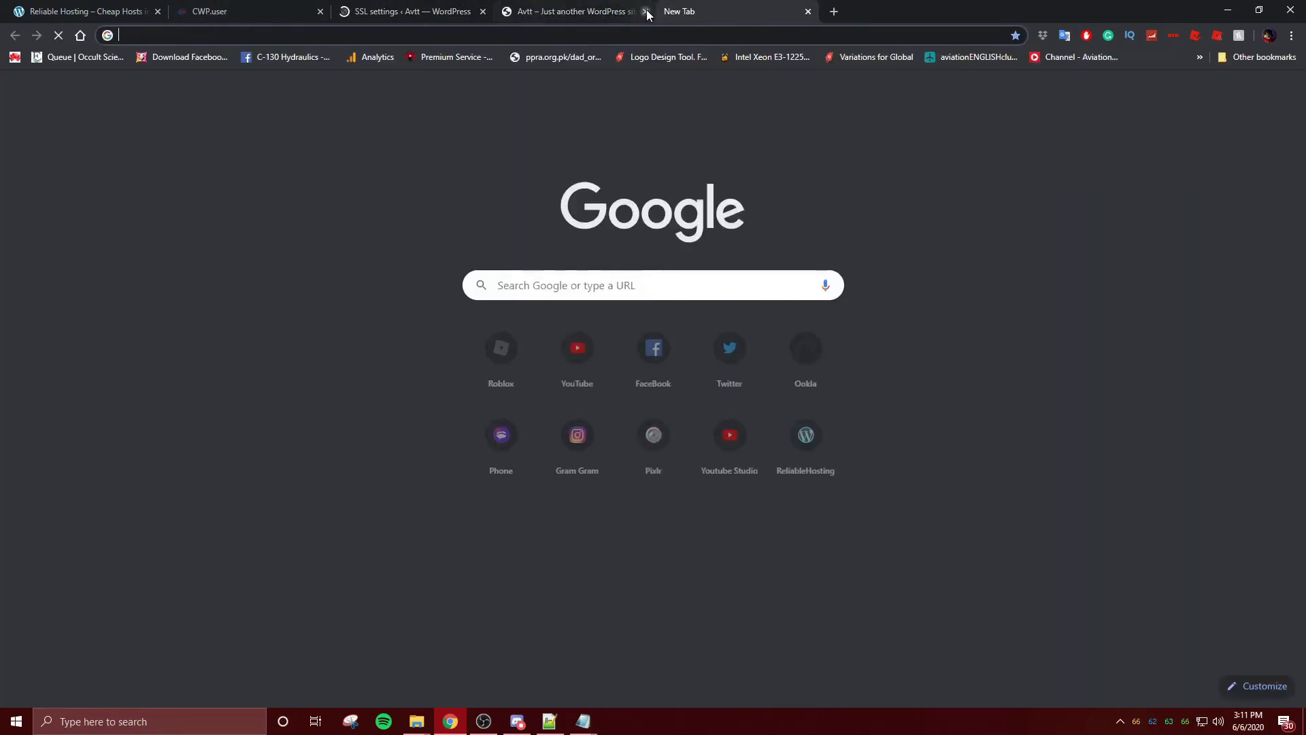
text(avtt.pk)
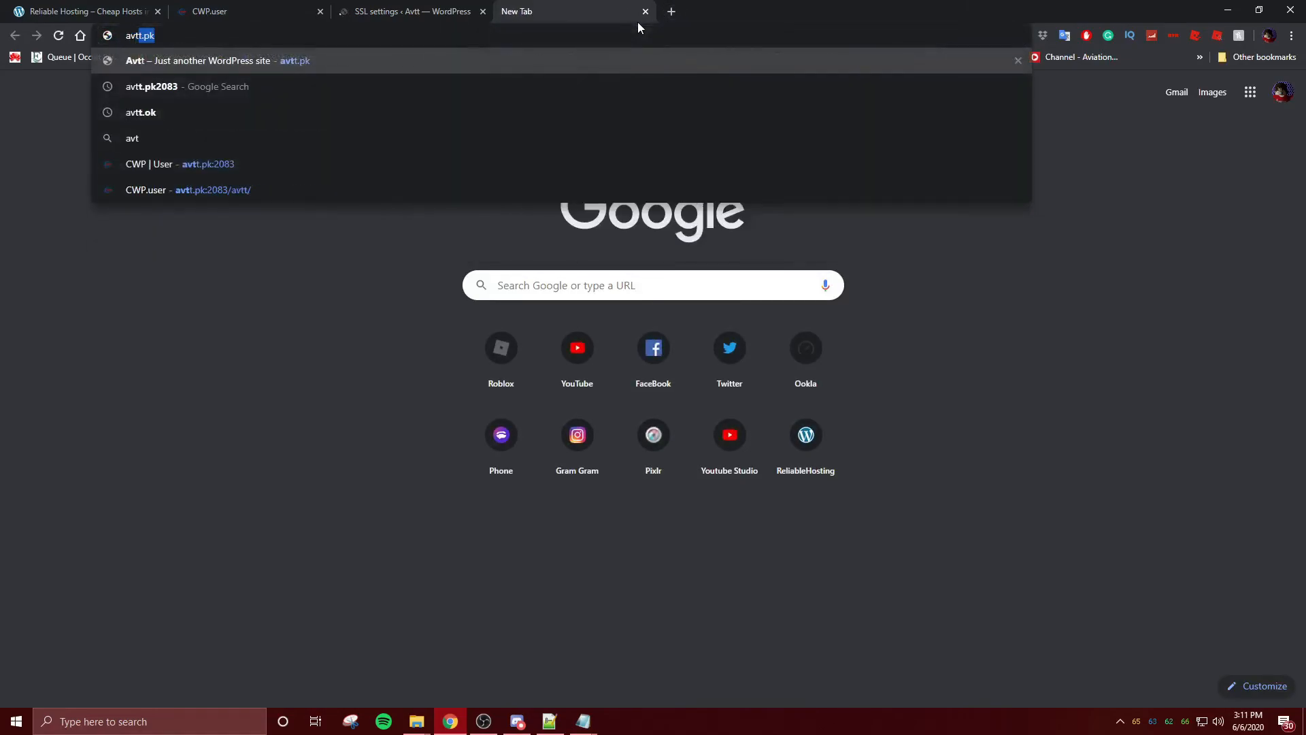
key(Return)
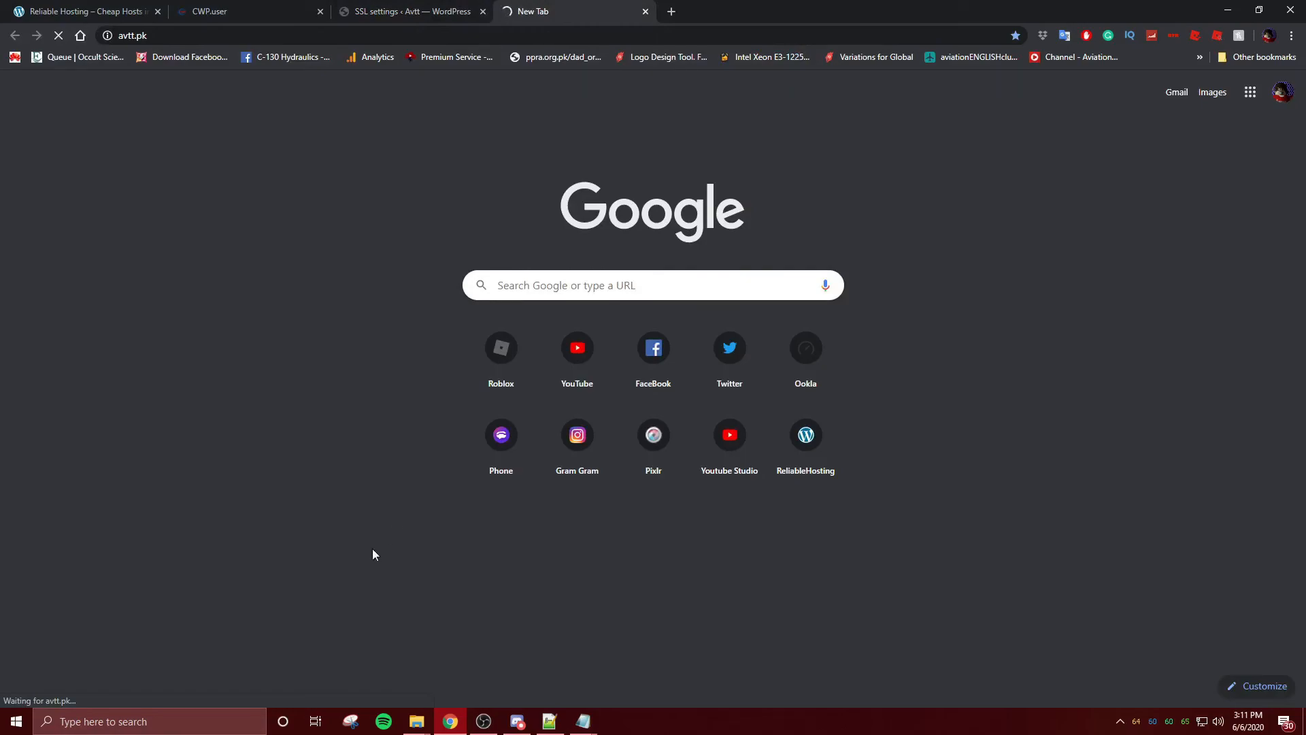
click(343, 12)
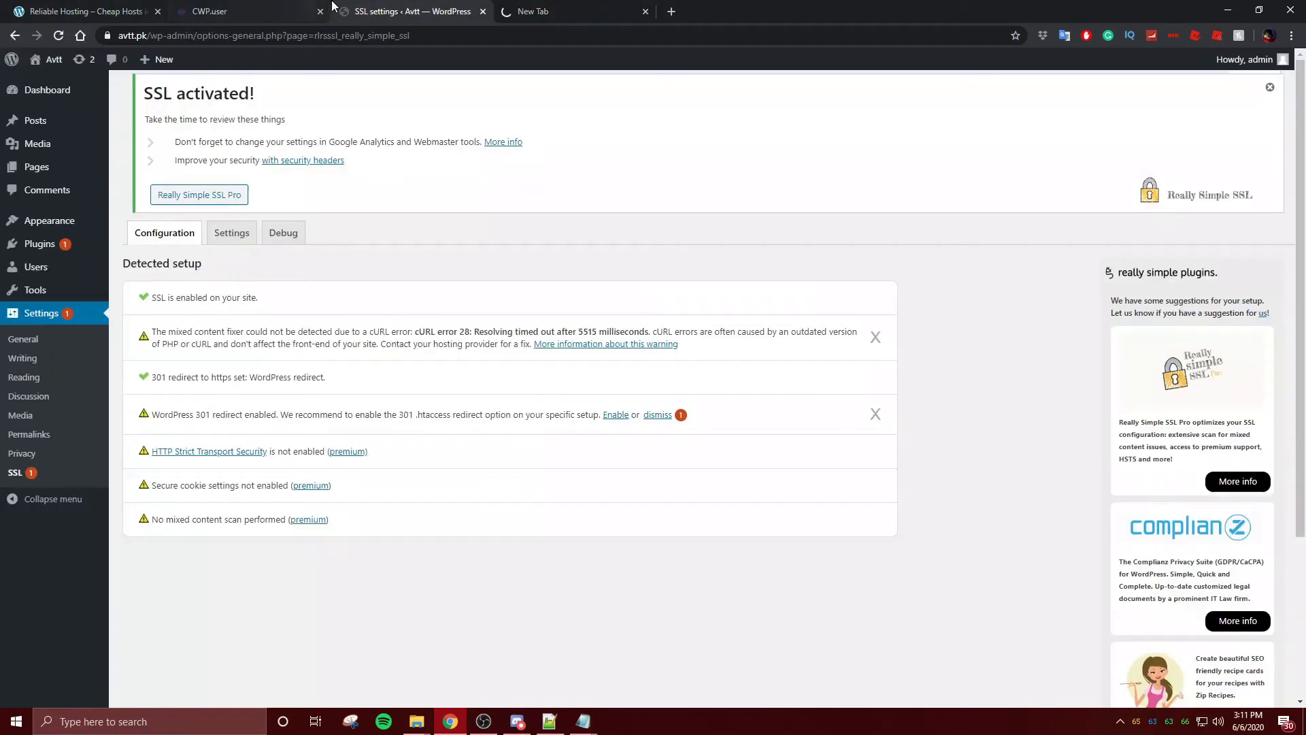
click(536, 11)
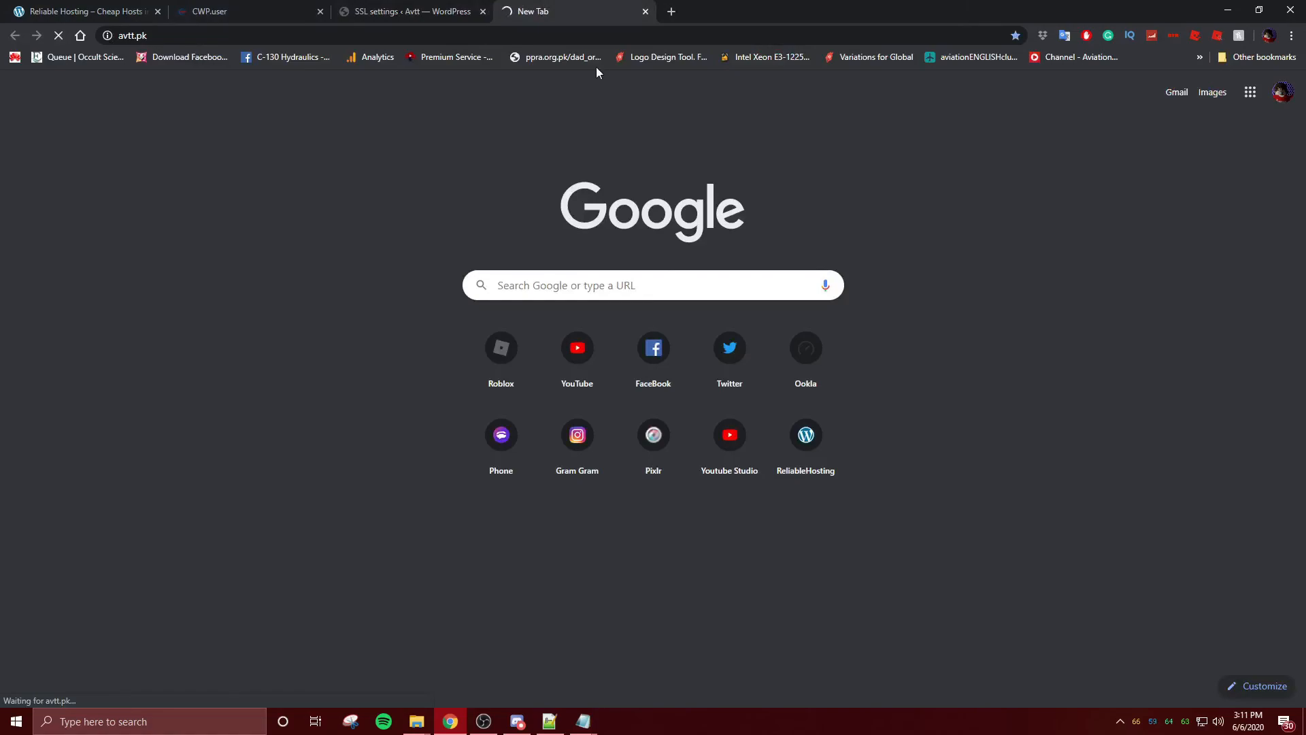
click(403, 5)
- Inspect the padlock's secure connection details for avtt.pk, then search Windows for 'ed' to find Edge
click(537, 12)
click(112, 32)
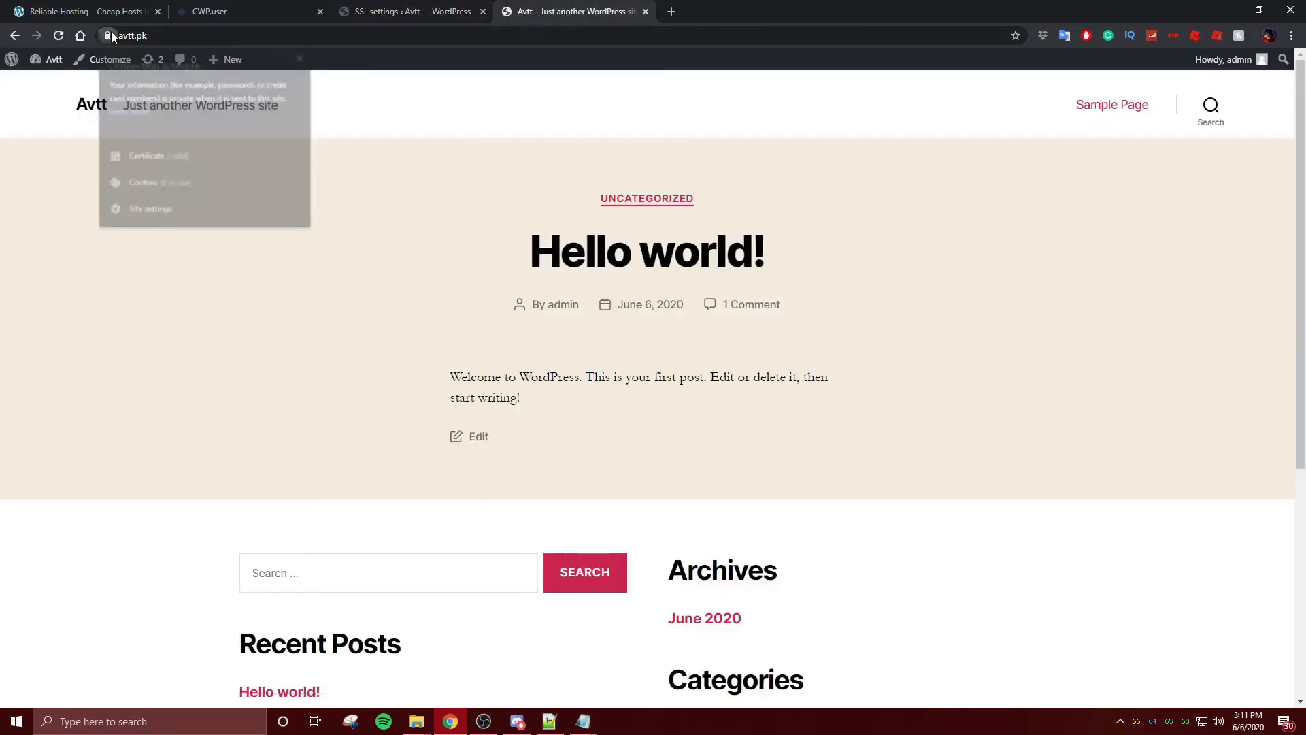
click(112, 32)
click(111, 32)
click(110, 33)
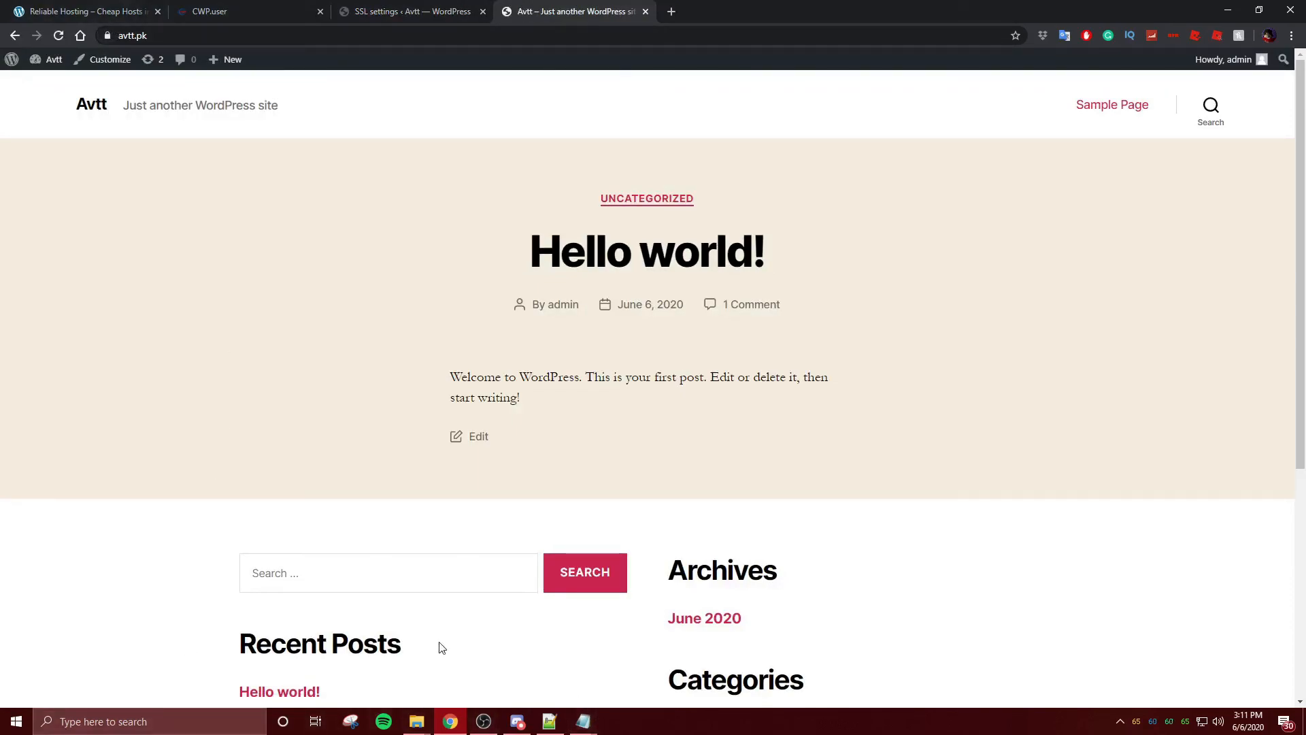
click(172, 722)
text(ed)
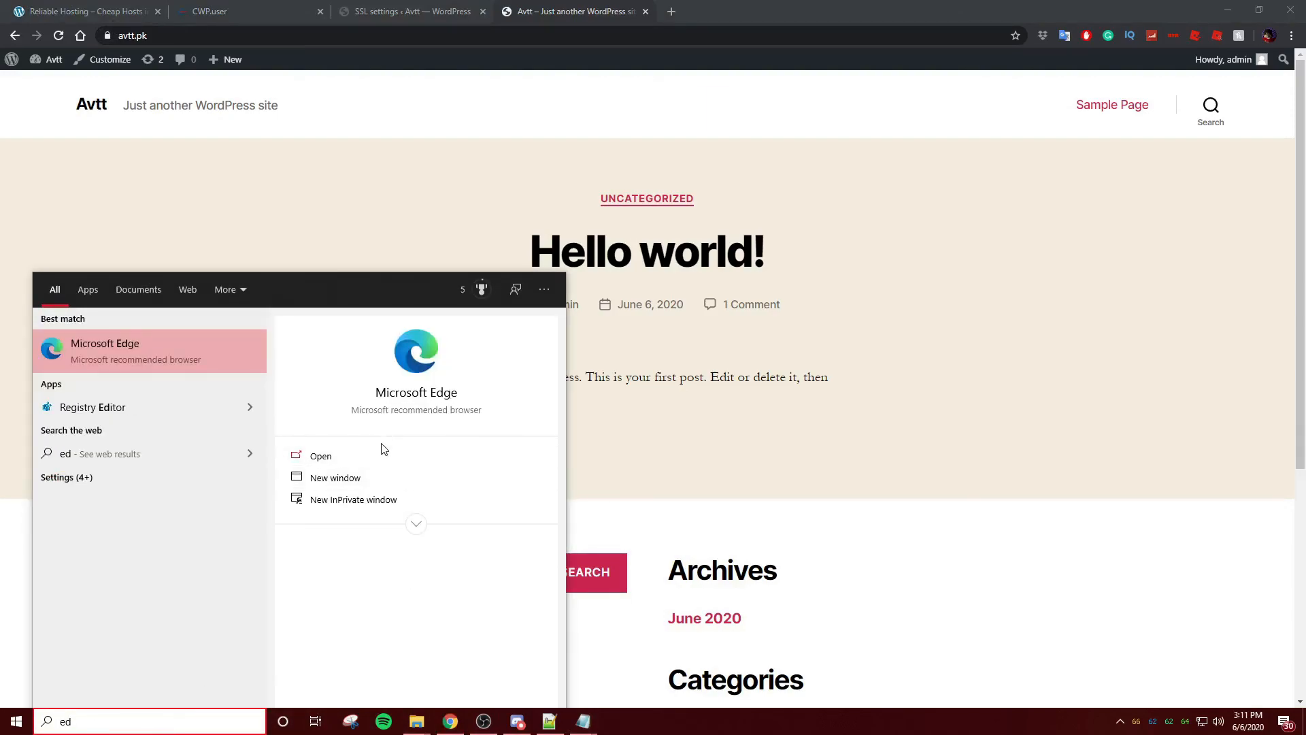
- Load avtt.pk in Microsoft Edge, confirm the padlock reports a secure connection, then close Edge
click(384, 452)
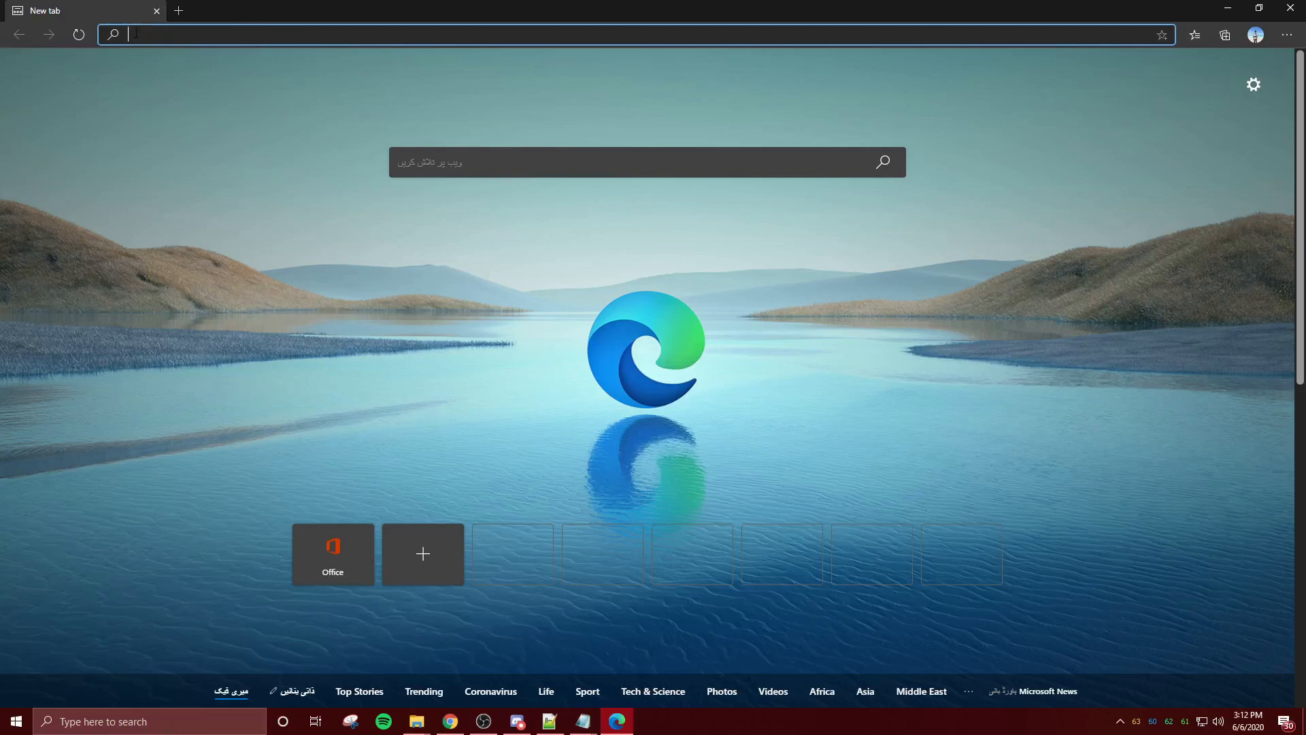
text(tt)
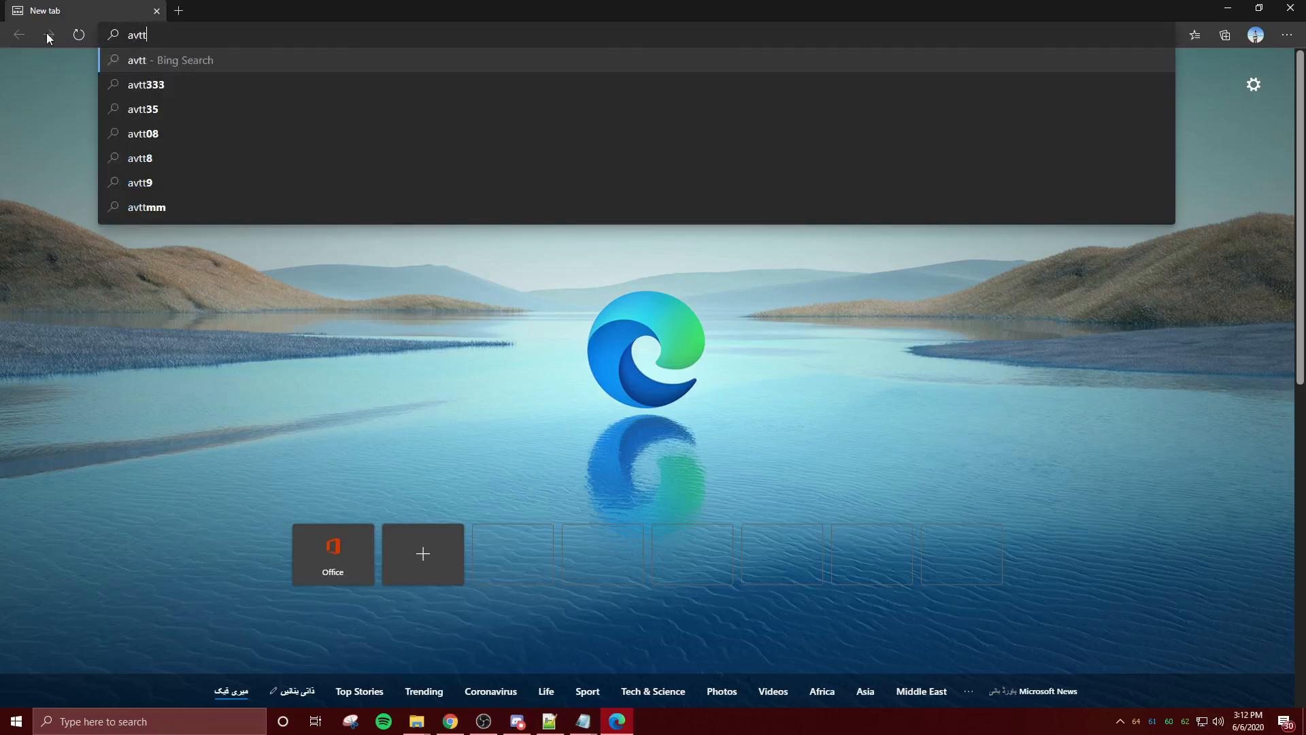
text(.pk)
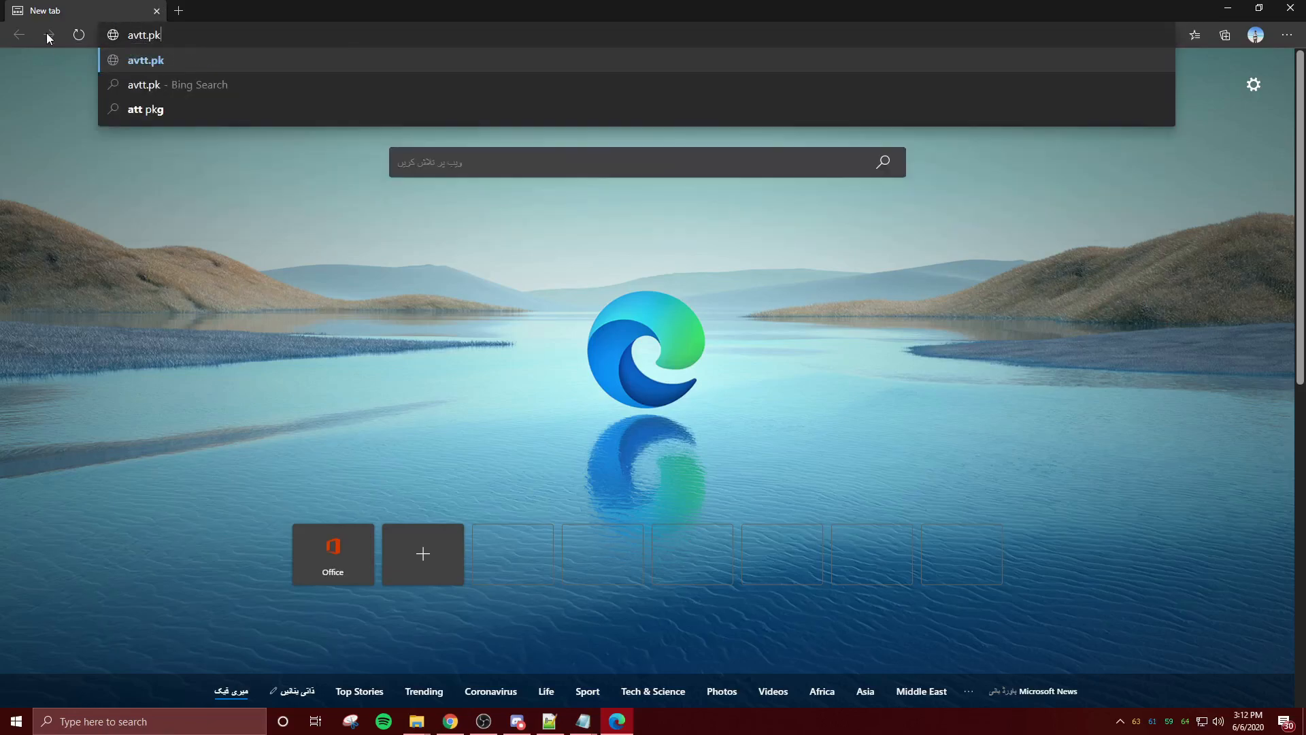
key(Return)
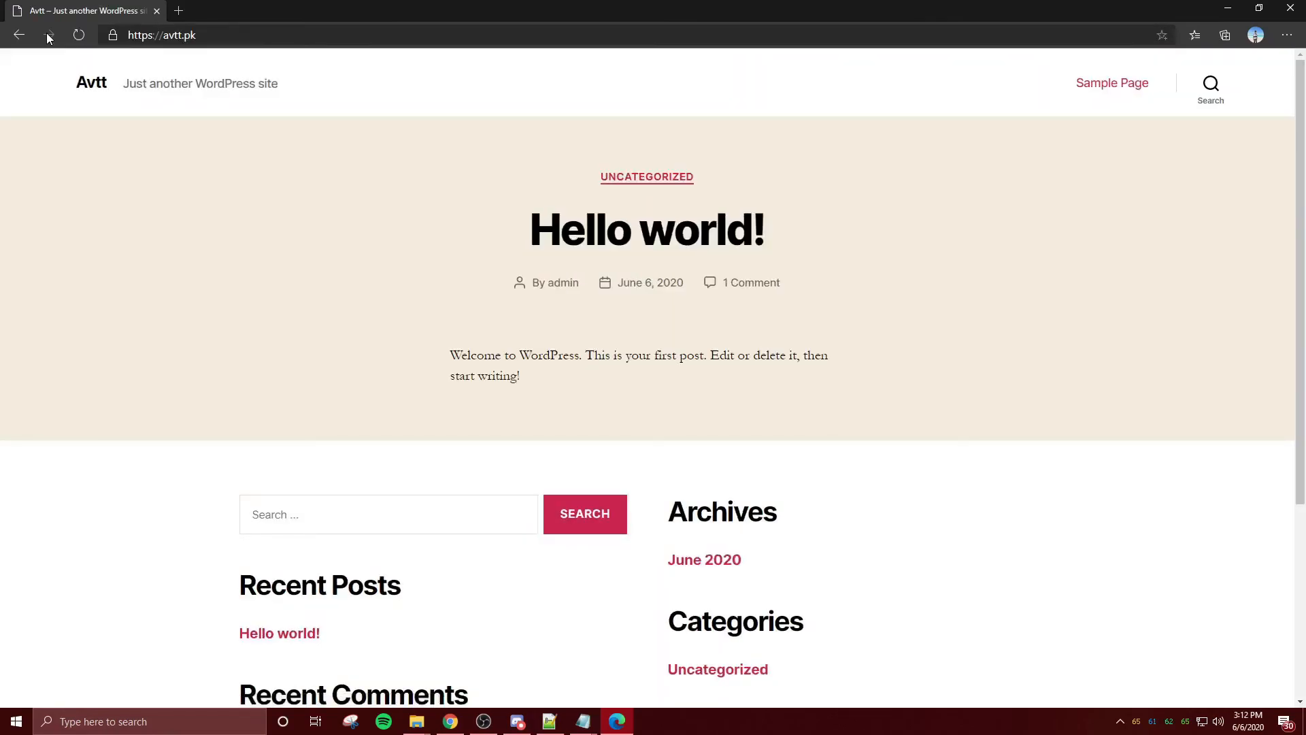
click(113, 34)
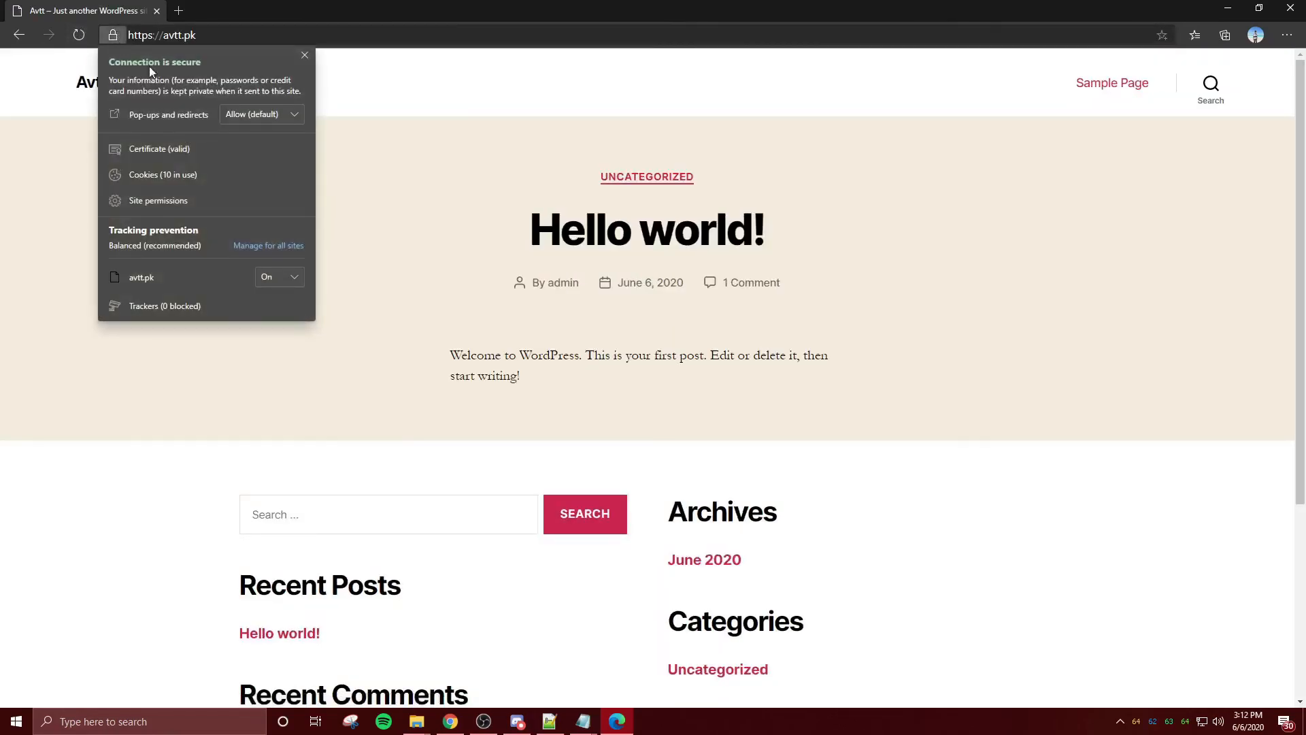
click(1291, 7)
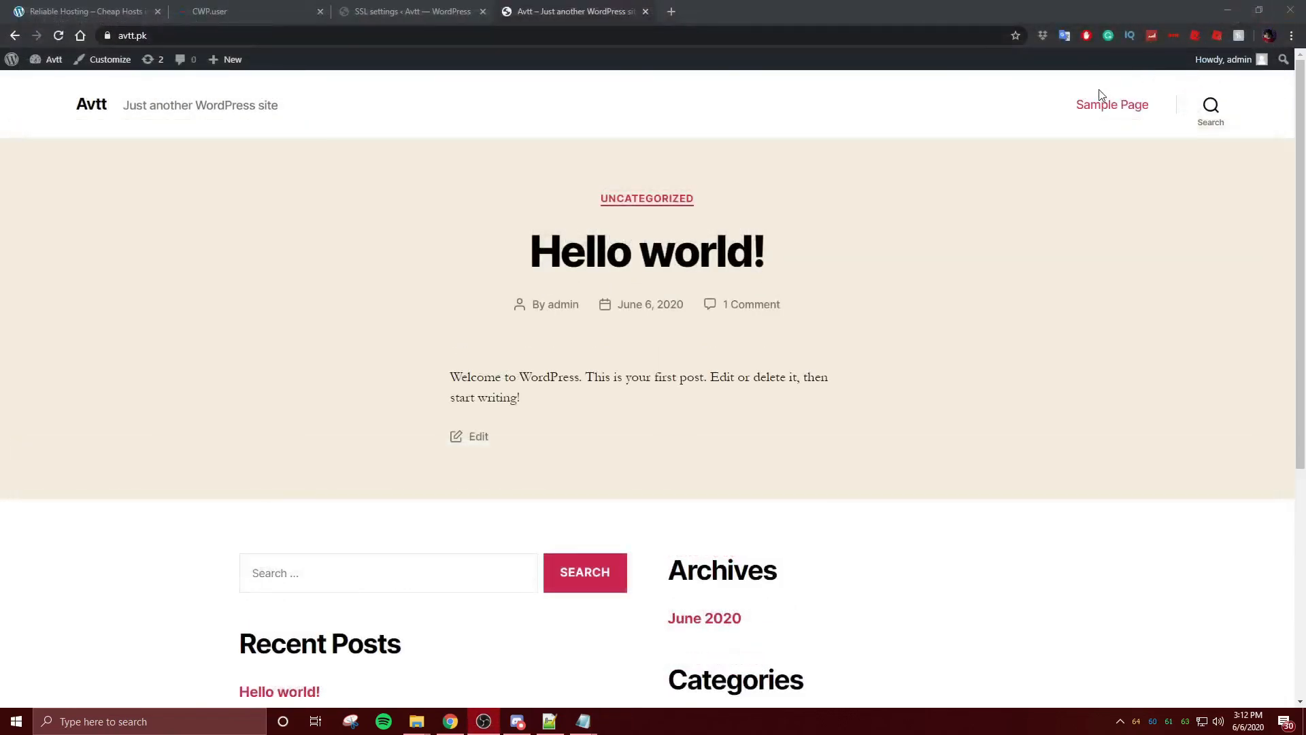